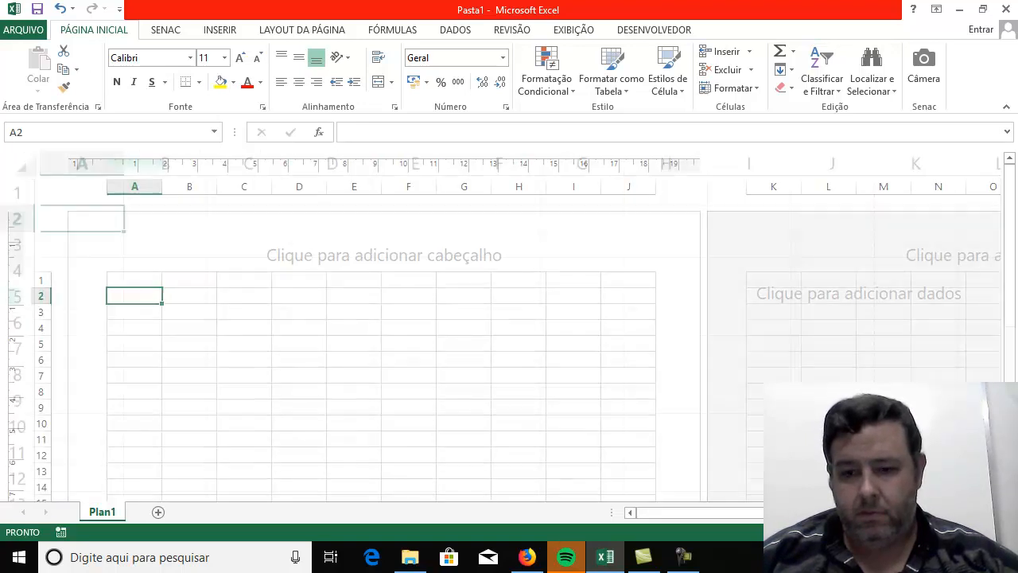
Show the blank sheet in normal view, reduce the zoom slightly, and select cell B2.
{"action": "left_click", "coordinate": [808, 532]}
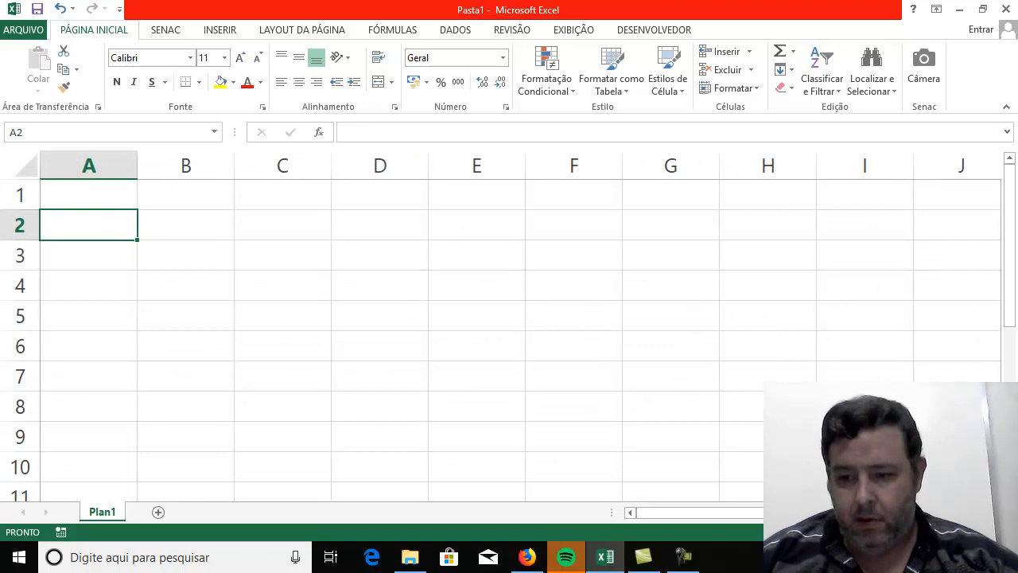
{"action": "left_click", "coordinate": [877, 532]}
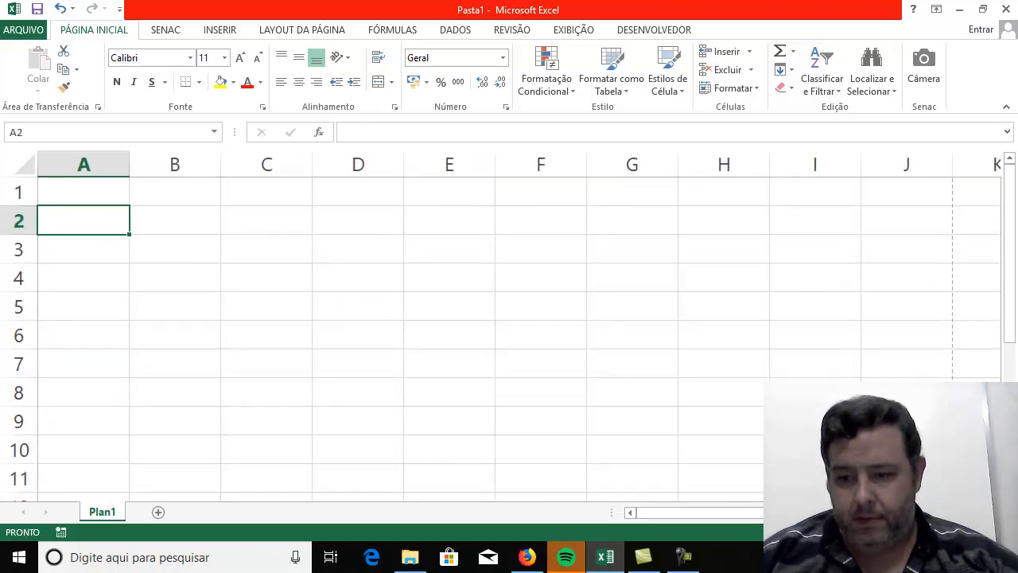
{"action": "left_click", "coordinate": [240, 269]}
{"action": "left_click", "coordinate": [154, 231]}
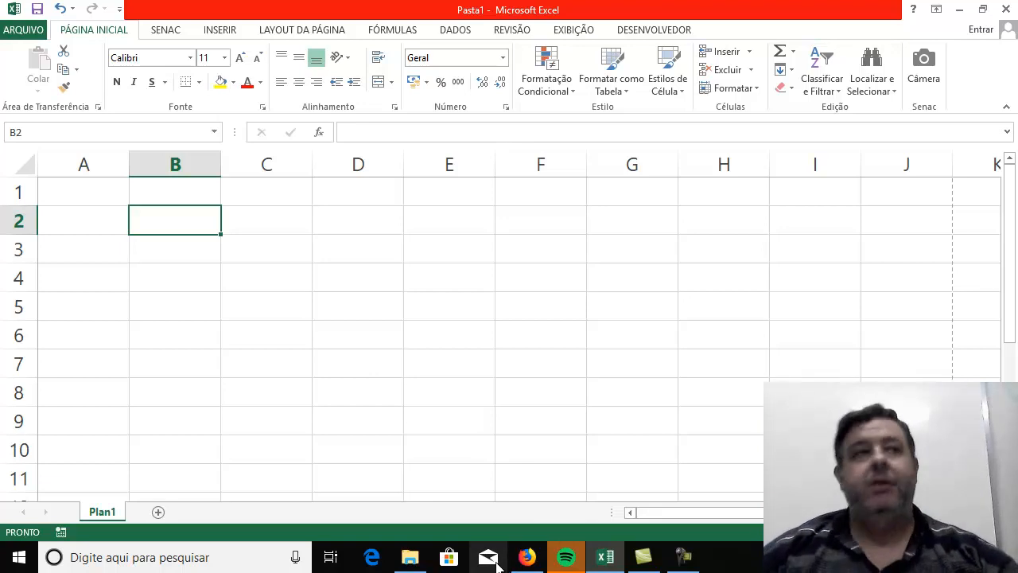
Open the workbook "Formulas Texto - Aula" from the Aula 01 folder inside Excel Avançado.
{"action": "left_click", "coordinate": [409, 556]}
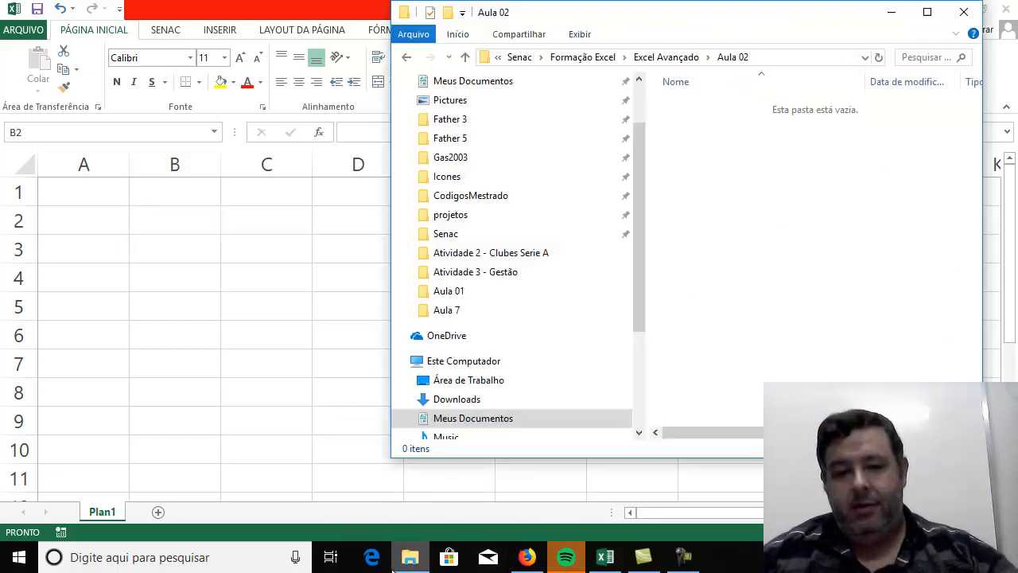
{"action": "left_click", "coordinate": [675, 60]}
{"action": "double_click", "coordinate": [686, 104]}
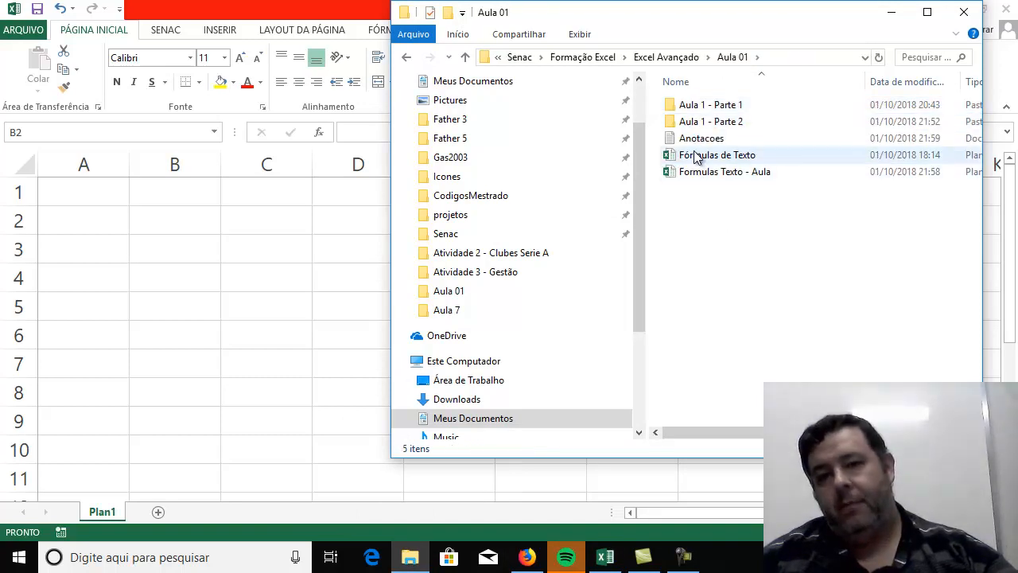
{"action": "double_click", "coordinate": [693, 171]}
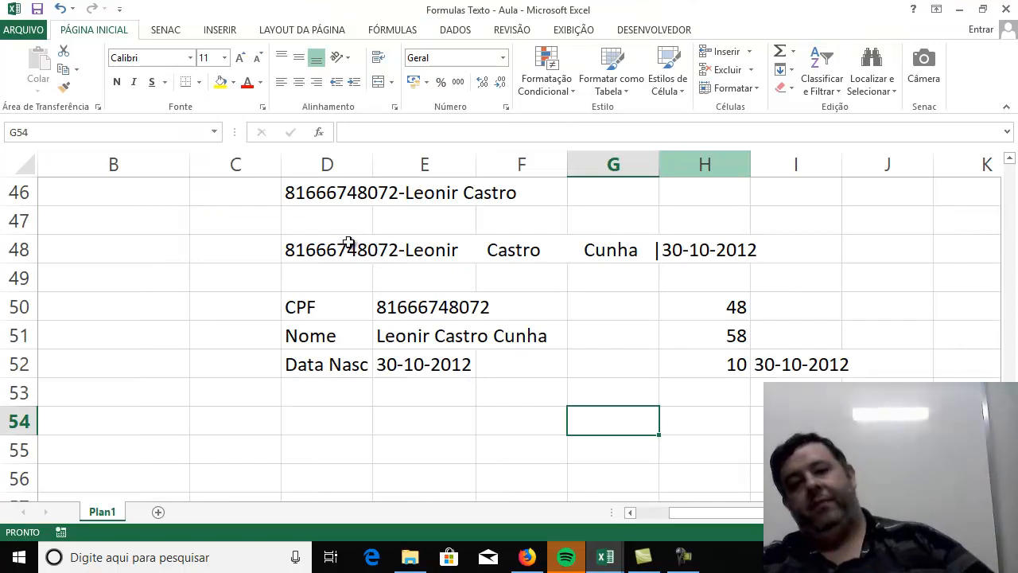
Examine the source text in D48 and the ESQUERDA and PROCURAR formula in the CPF cell E50.
{"action": "left_click", "coordinate": [314, 252]}
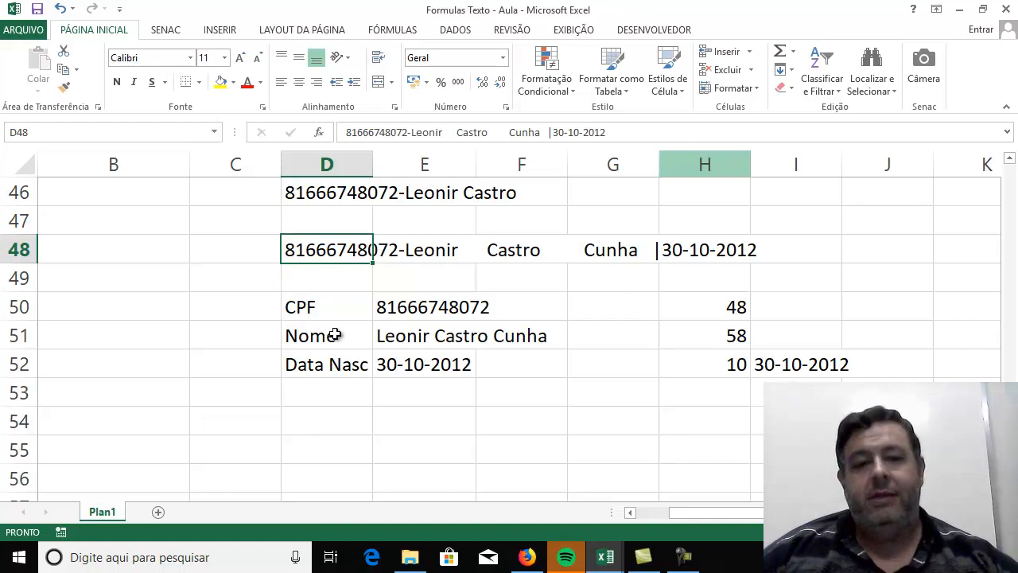
{"action": "left_click", "coordinate": [414, 303]}
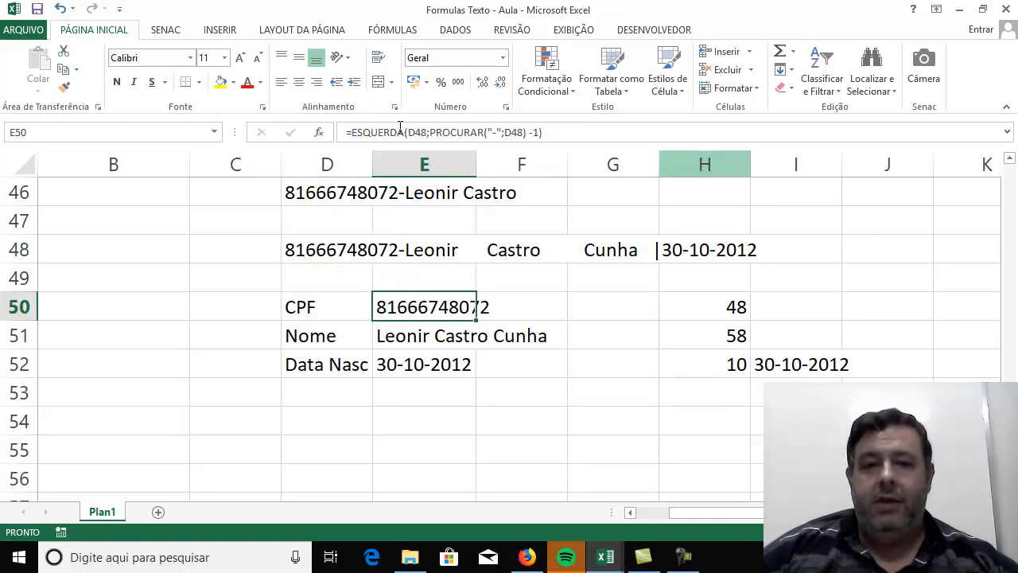
{"action": "double_click", "coordinate": [405, 303]}
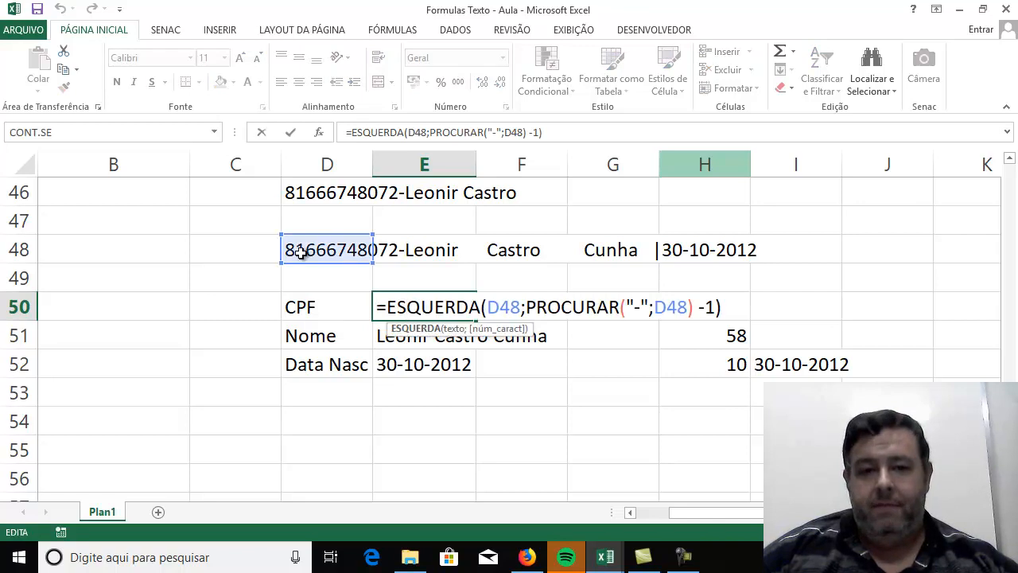
{"action": "left_click_drag", "start_coordinate": [347, 132], "coordinate": [430, 133]}
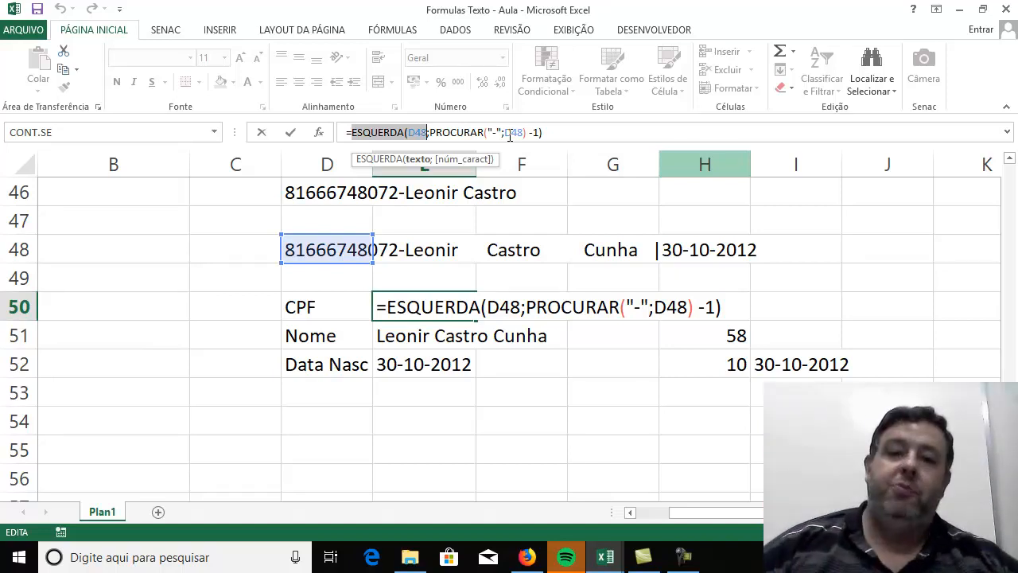
{"action": "left_click", "coordinate": [512, 396]}
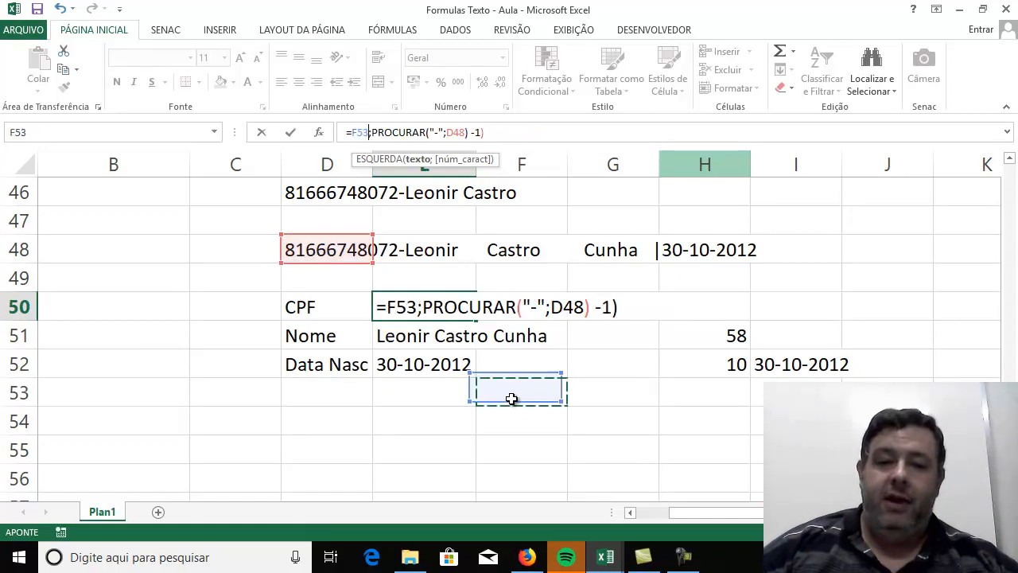
{"action": "key", "text": "Escape"}
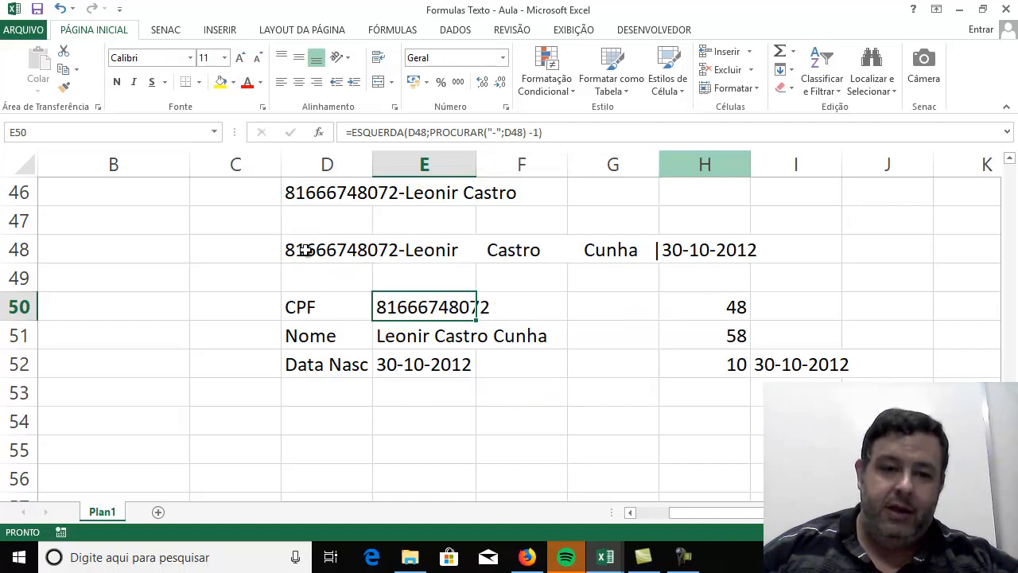
{"action": "left_click", "coordinate": [403, 249]}
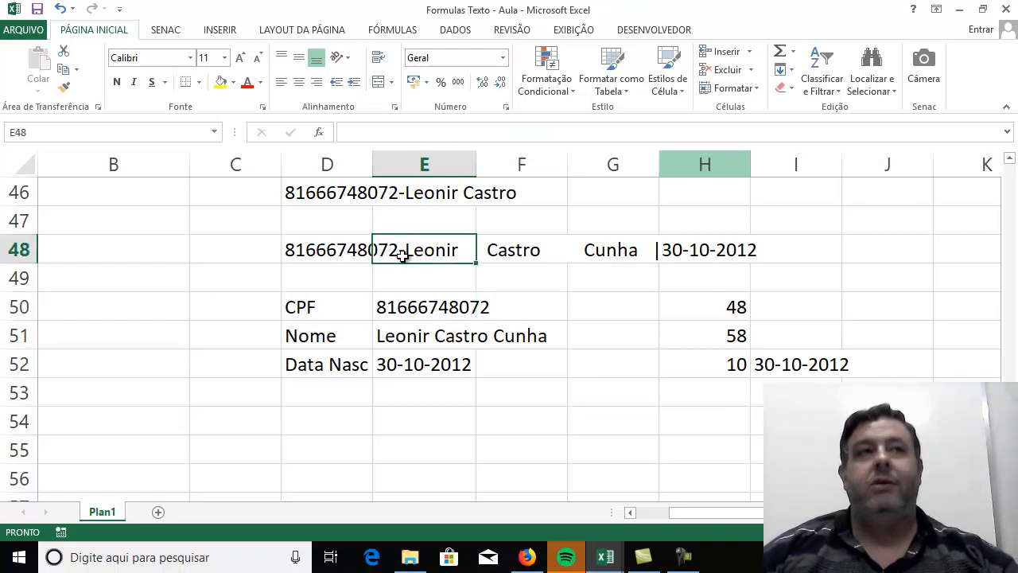
{"action": "left_click", "coordinate": [391, 307]}
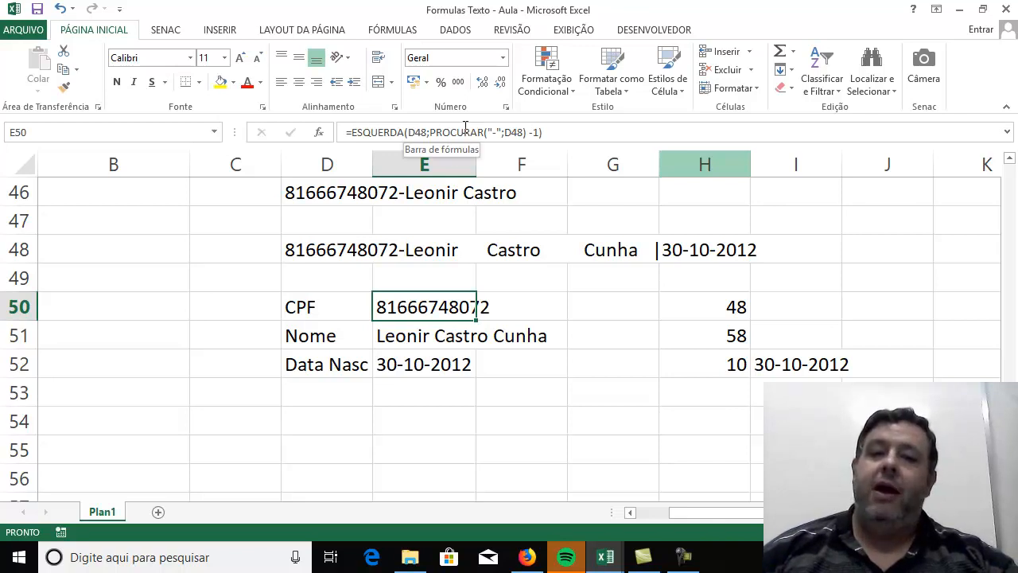
Insert "aaaa" in the middle of the CPF number in the source text of cell D48.
{"action": "left_click", "coordinate": [381, 253]}
{"action": "left_click", "coordinate": [315, 252]}
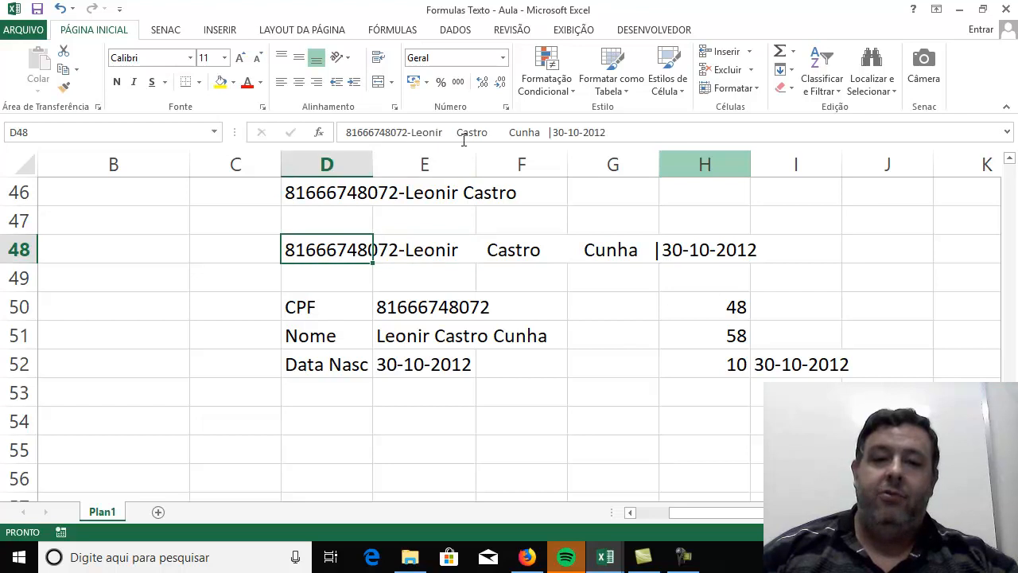
{"action": "left_click", "coordinate": [386, 135]}
{"action": "type", "text": "aaaa"}
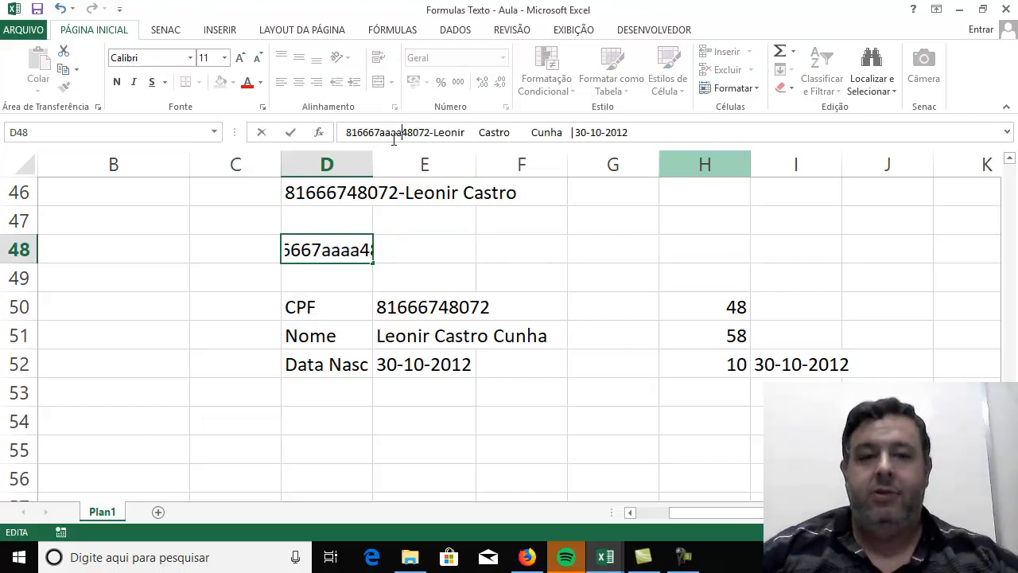
{"action": "key", "text": "Return"}
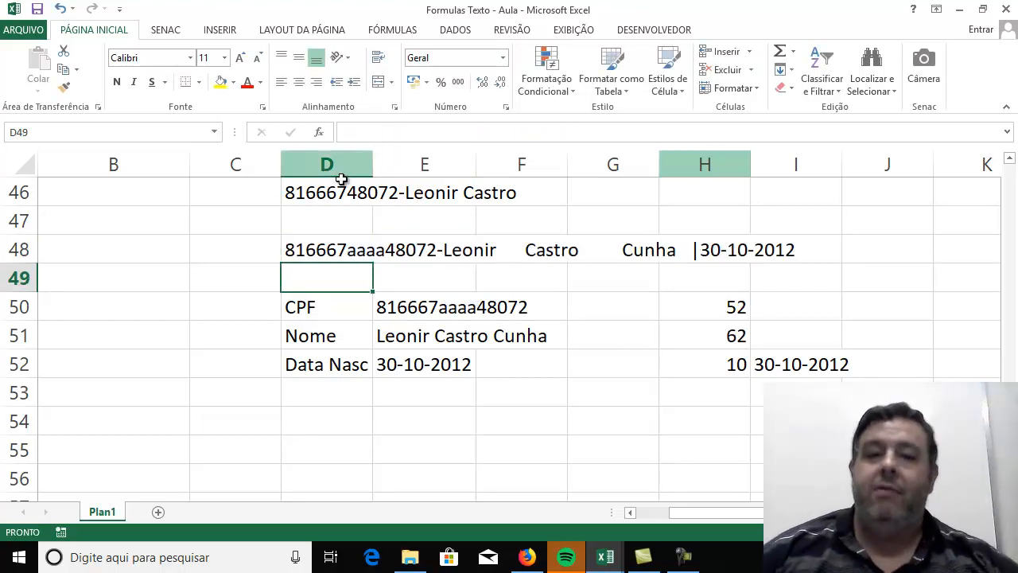
Replace the "aaaa" inside the CPF number in cell D48 with "]".
{"action": "left_click", "coordinate": [305, 243]}
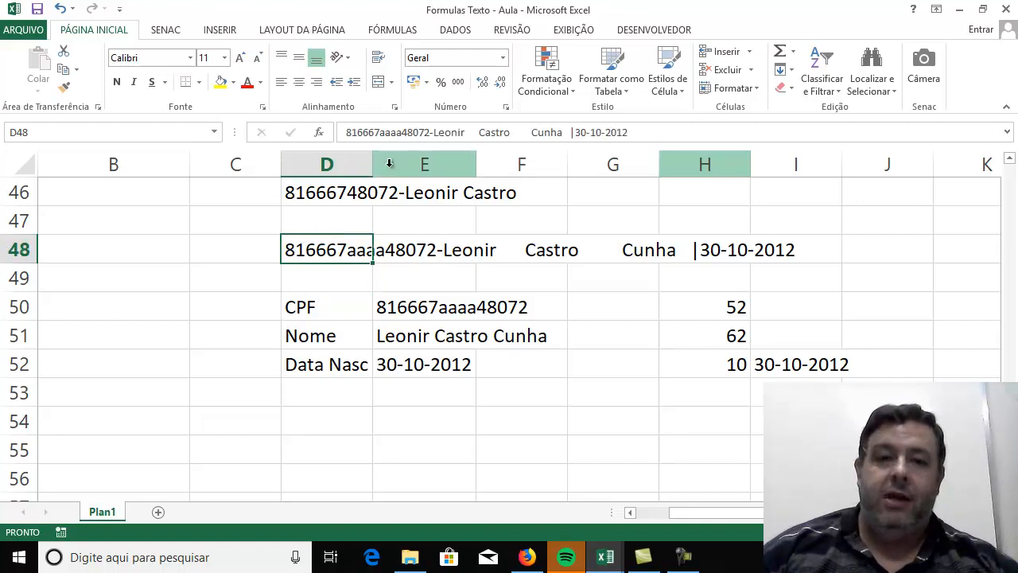
{"action": "left_click", "coordinate": [403, 132]}
{"action": "key", "text": "BackSpace"}
{"action": "key", "text": "BackSpace"}
{"action": "key", "text": "BackSpace"}
{"action": "key", "text": "BackSpace"}
{"action": "type", "text": "]"}
{"action": "key", "text": "Return"}
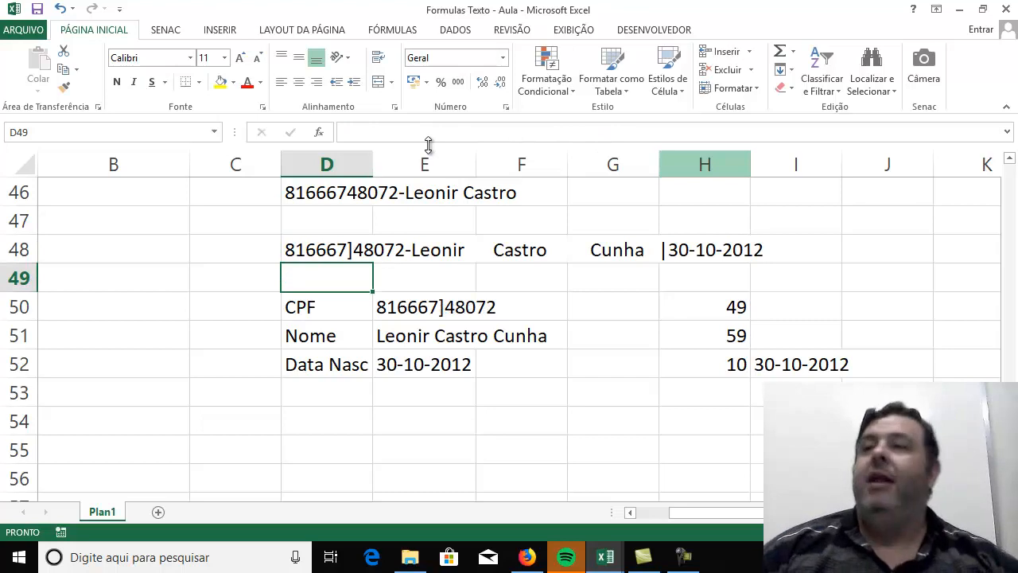
Remove the "]" from the CPF number in the source text of cell D48.
{"action": "left_click", "coordinate": [312, 243]}
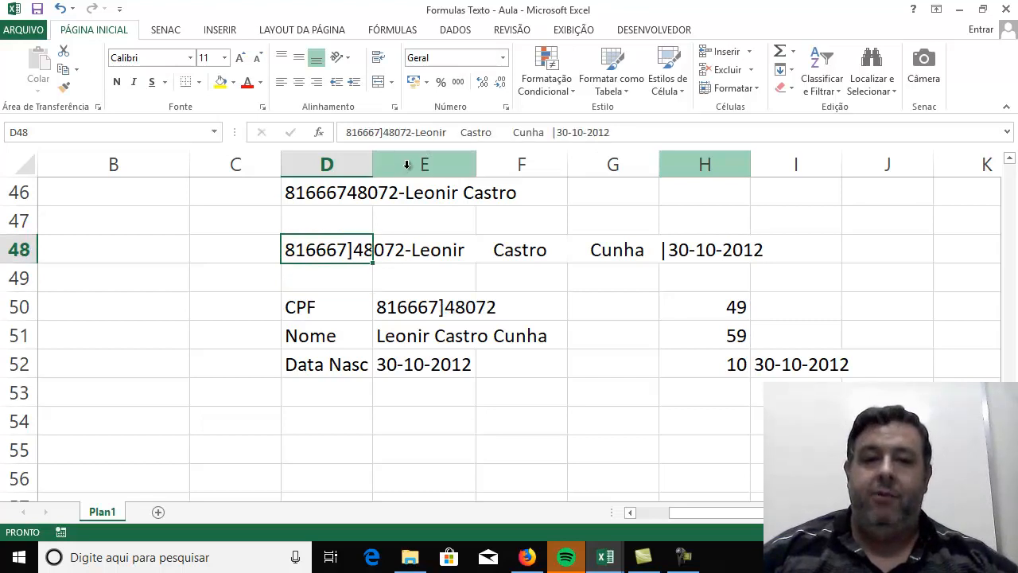
{"action": "left_click", "coordinate": [385, 133]}
{"action": "key", "text": "BackSpace"}
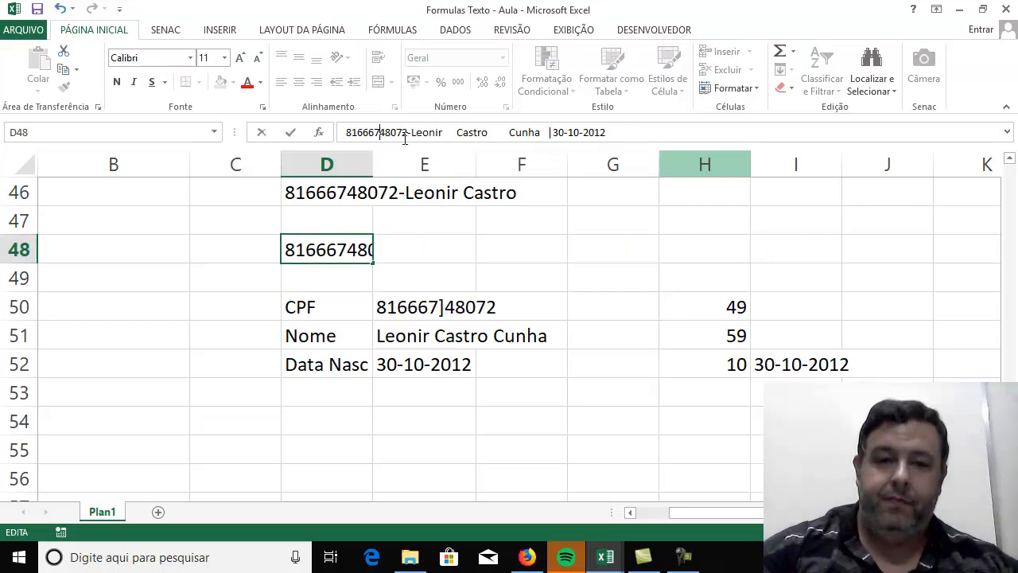
{"action": "key", "text": "Return"}
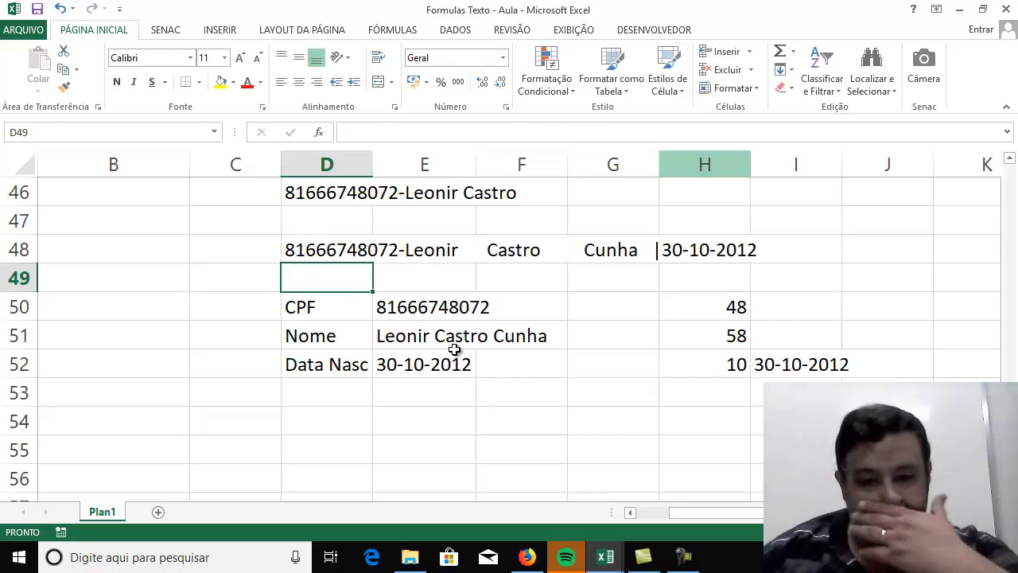
Copy the DIREITA formula of the Data Nasc cell E52, without its equals sign.
{"action": "left_click", "coordinate": [374, 368]}
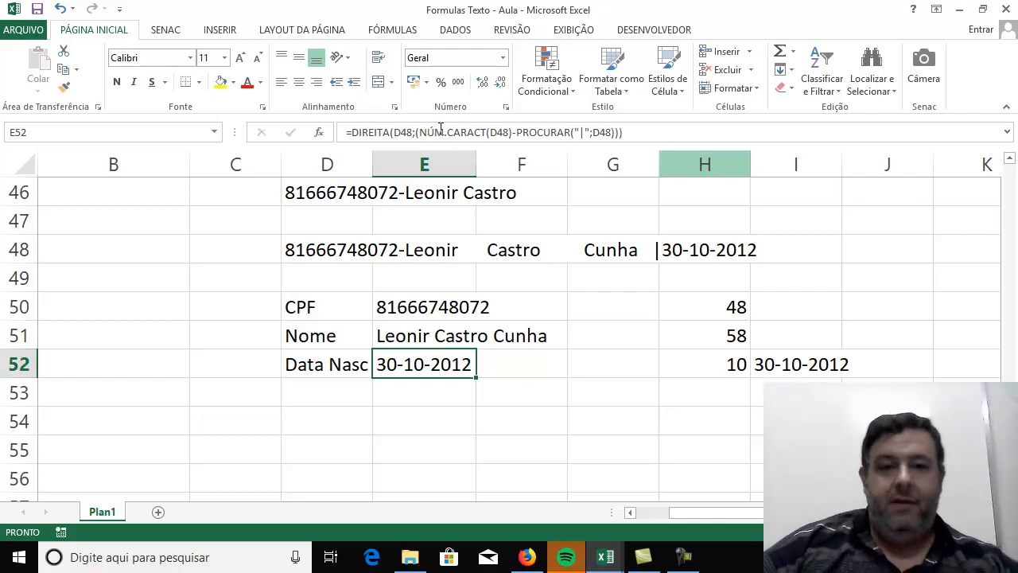
{"action": "left_click", "coordinate": [357, 129]}
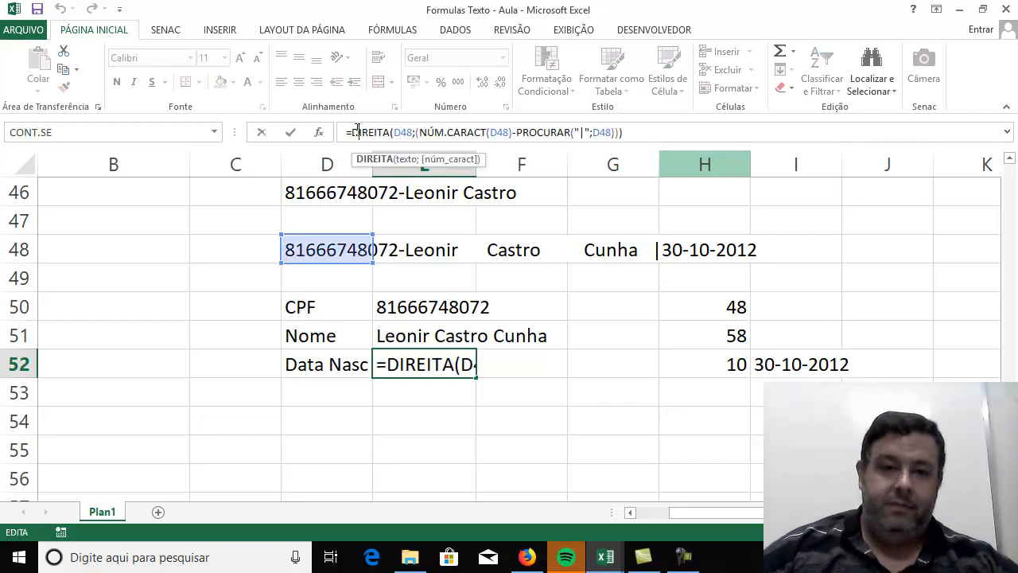
{"action": "left_click_drag", "start_coordinate": [353, 130], "coordinate": [626, 134]}
{"action": "right_click", "coordinate": [534, 133]}
{"action": "left_click", "coordinate": [577, 164]}
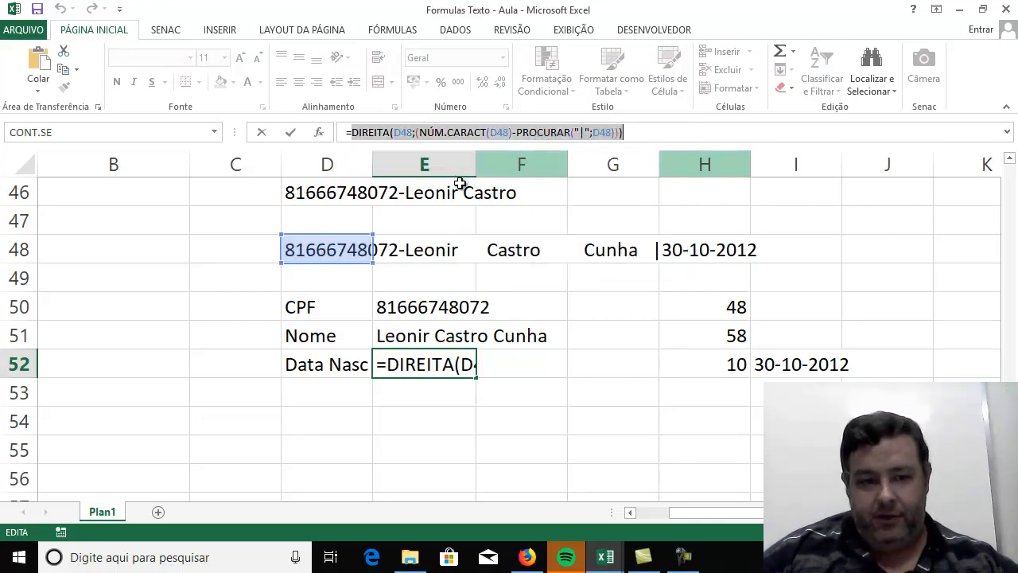
Open Notepad (Bloco de notas), paste the copied DIREITA formula, and move the window above the data in rows 48 to 52.
{"action": "left_click", "coordinate": [681, 557]}
{"action": "left_click", "coordinate": [682, 557]}
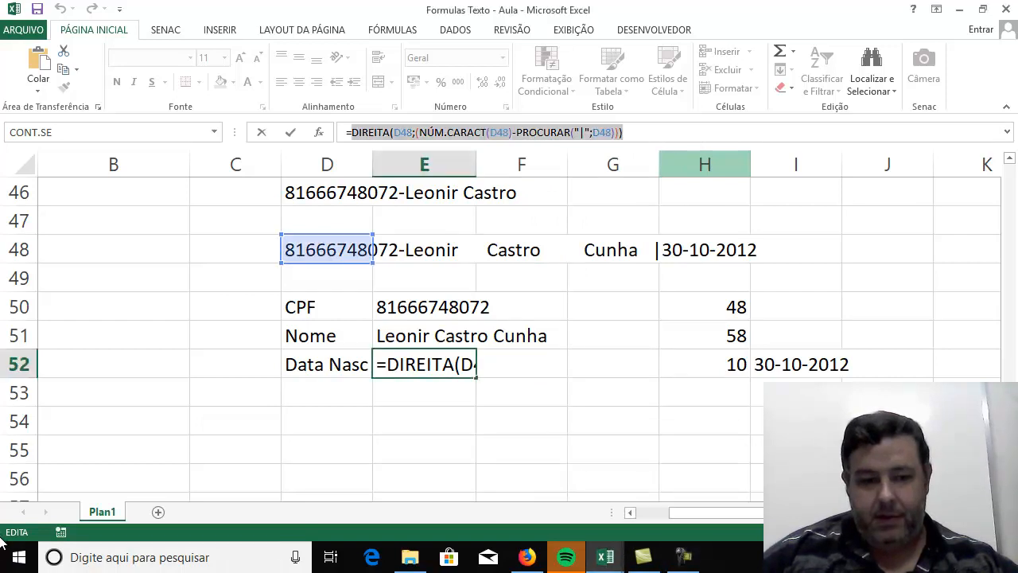
{"action": "left_click", "coordinate": [19, 557]}
{"action": "type", "text": "note"}
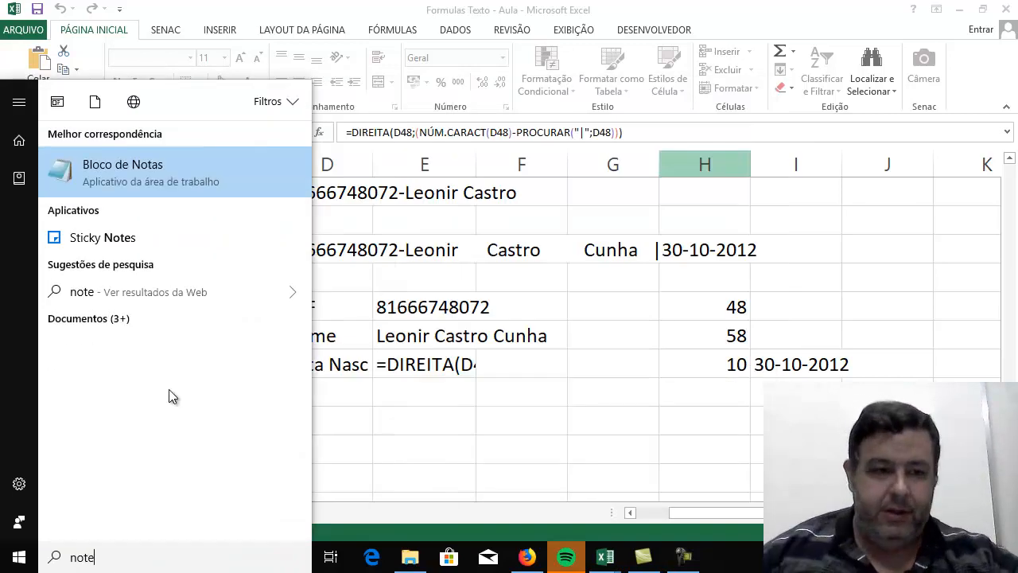
{"action": "left_click", "coordinate": [185, 171]}
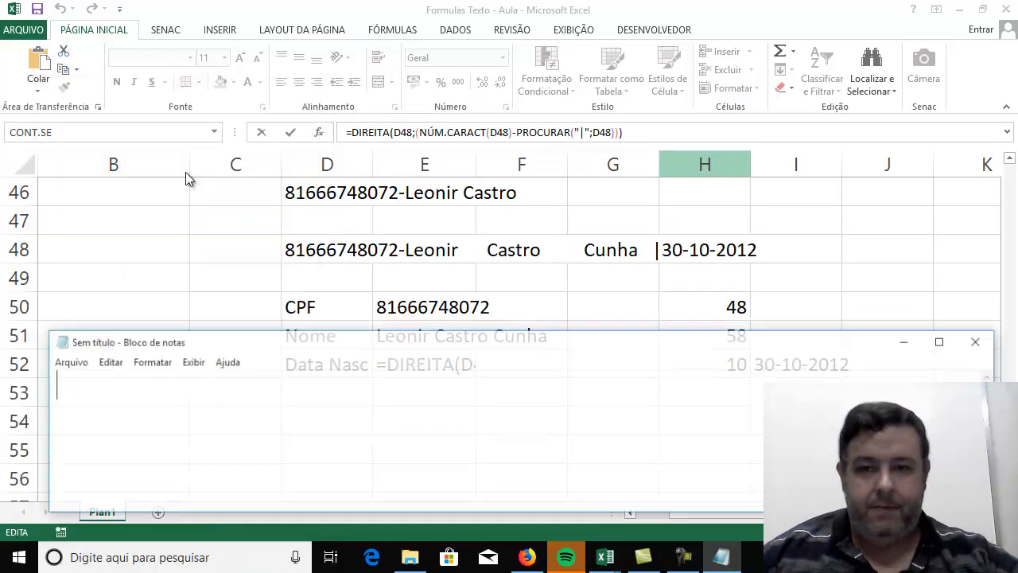
{"action": "key", "text": "ctrl+v"}
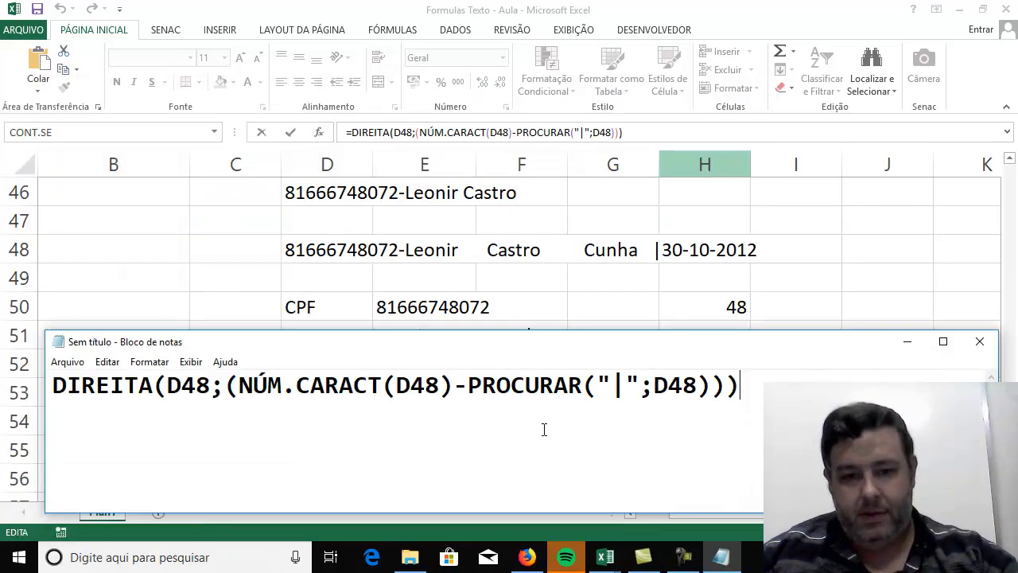
{"action": "left_click_drag", "start_coordinate": [523, 346], "coordinate": [516, 50]}
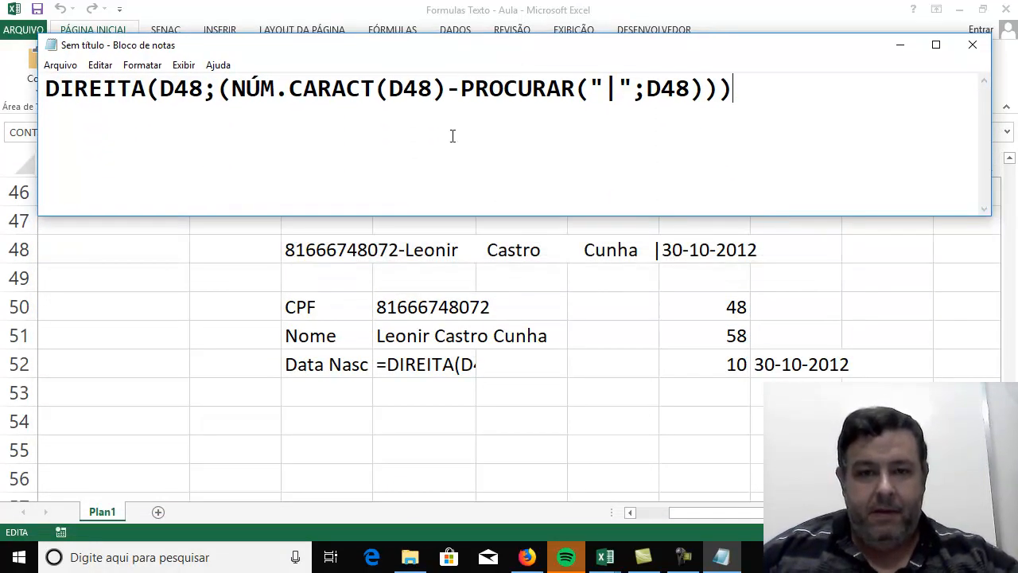
Add spaces around the first semicolon and between the closing parentheses of the pasted formula to separate its parts.
{"action": "left_click", "coordinate": [204, 92]}
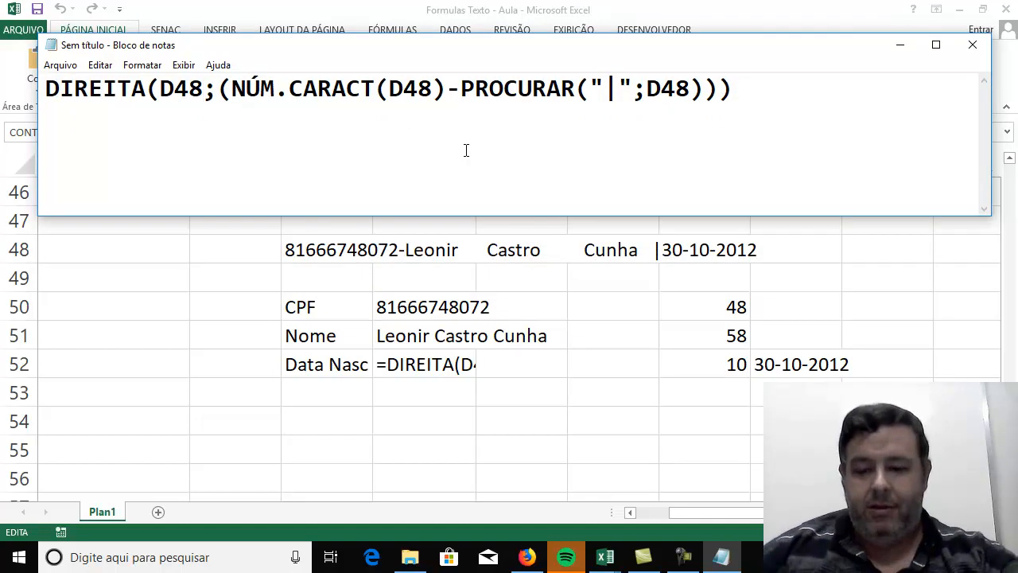
{"action": "key", "text": "Right"}
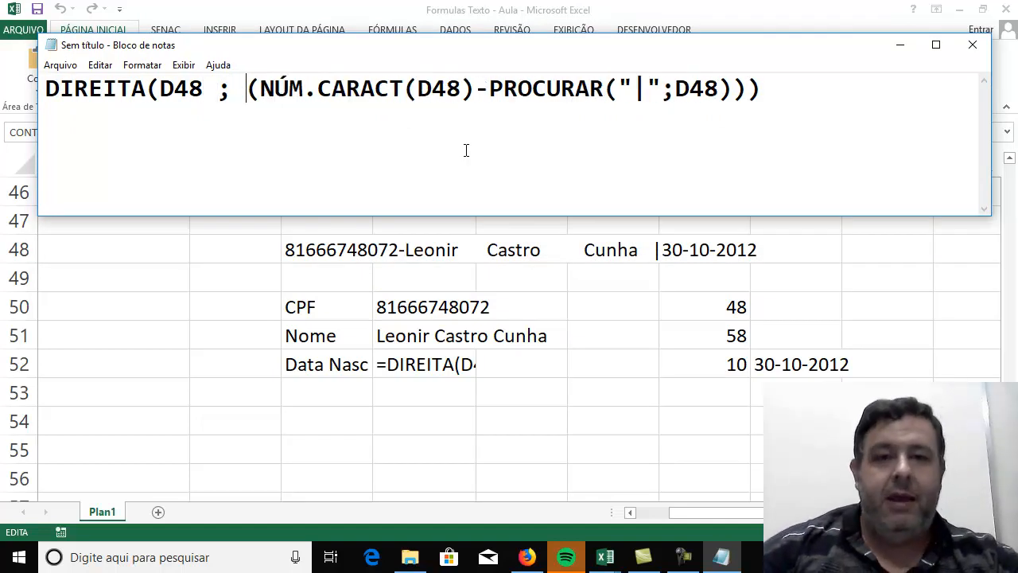
{"action": "key", "text": "Right"}
{"action": "key", "text": "Right"}
{"action": "key", "text": "Right"}
{"action": "key", "text": "Right"}
{"action": "key", "text": "Right"}
{"action": "key", "text": "Right"}
{"action": "key", "text": "Right"}
{"action": "key", "text": "Right"}
{"action": "key", "text": "Right"}
{"action": "key", "text": "Right"}
{"action": "key", "text": "Right"}
{"action": "key", "text": "Right"}
{"action": "key", "text": "Right"}
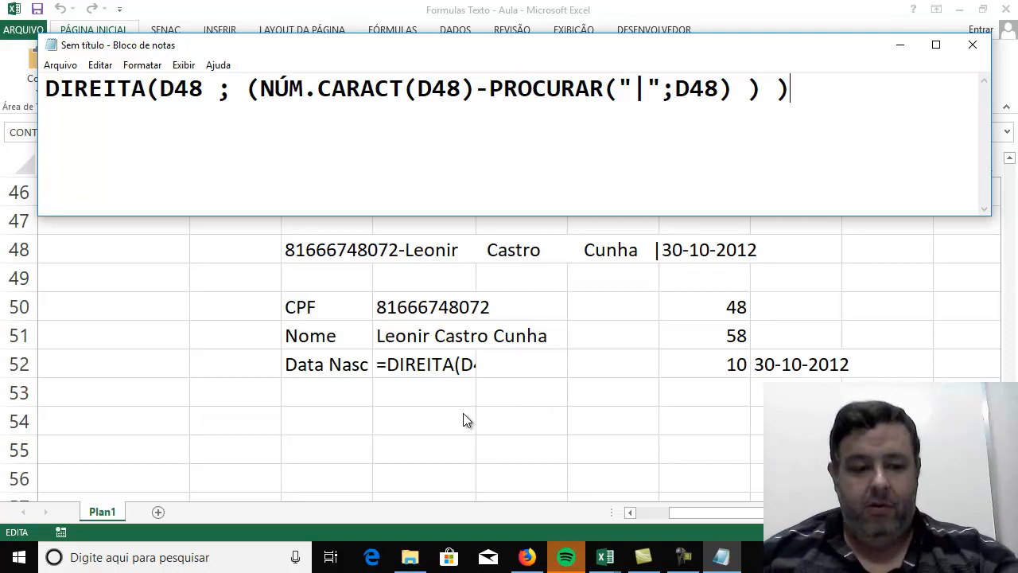
Return to Excel, close the formula edit in E52, and enter =DIREITA(D48;9) in cell E53.
{"action": "key", "text": "alt+Tab"}
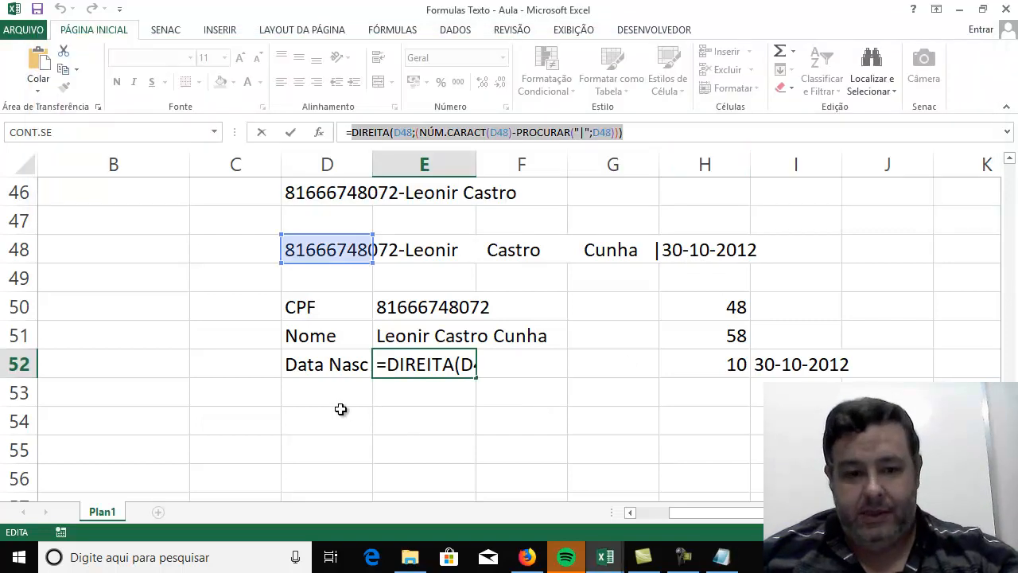
{"action": "key", "text": "Return"}
{"action": "left_click", "coordinate": [329, 400]}
{"action": "left_click", "coordinate": [407, 397]}
{"action": "type", "text": "=d"}
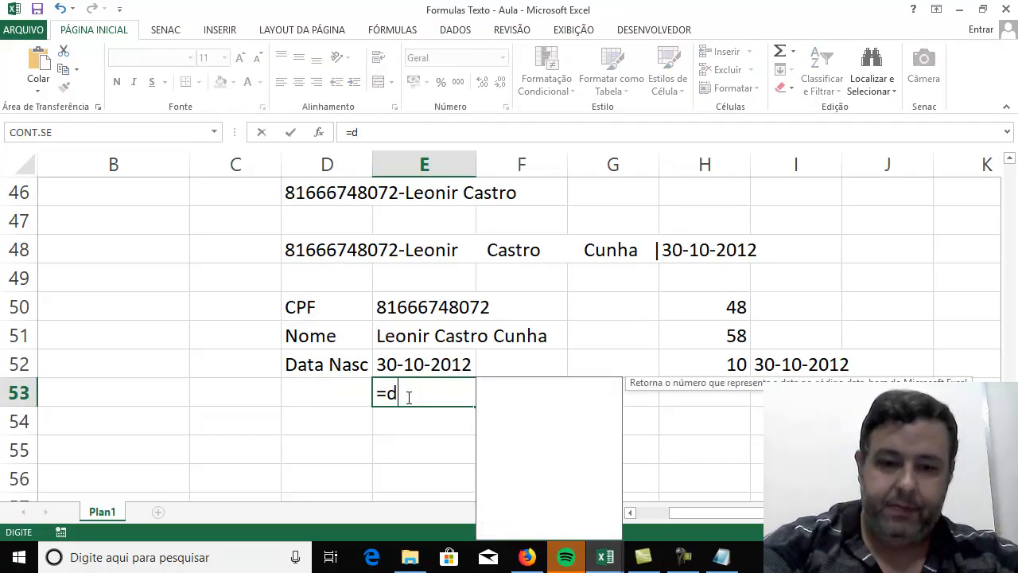
{"action": "type", "text": "ireita("}
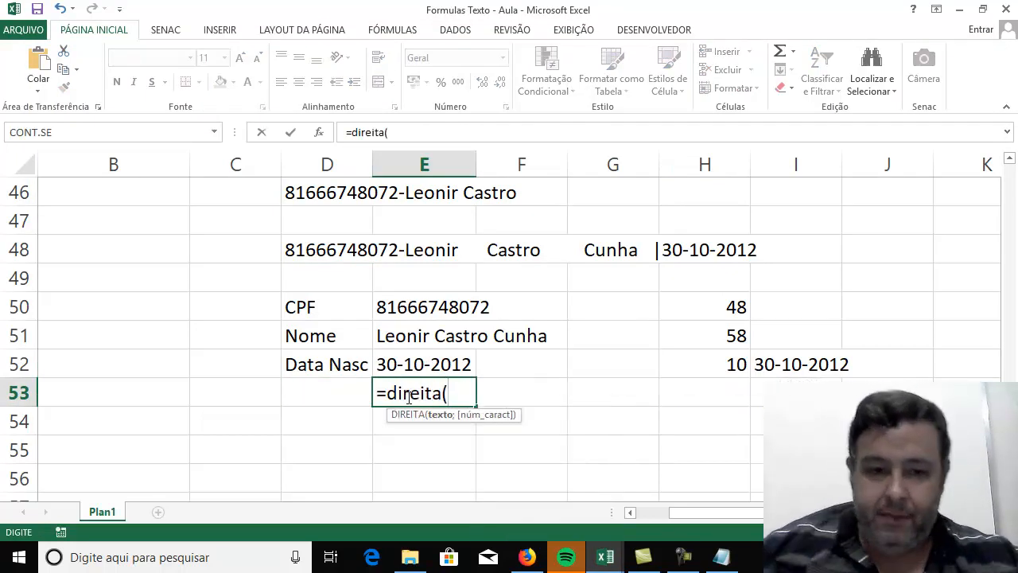
{"action": "left_click", "coordinate": [305, 257]}
{"action": "type", "text": ";9)"}
{"action": "key", "text": "Return"}
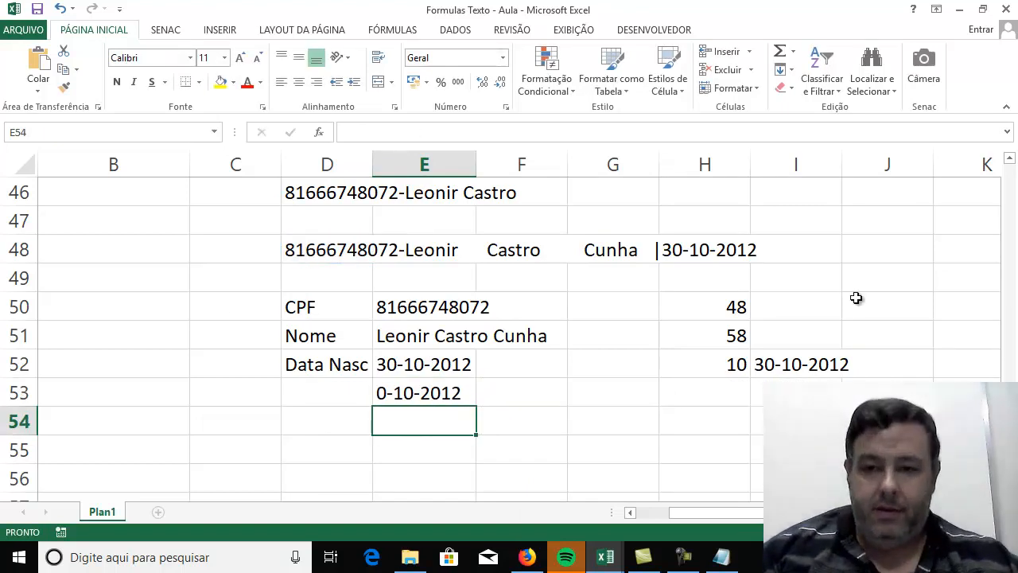
Change the number of characters in the DIREITA formula of cell E53 to 10.
{"action": "left_click", "coordinate": [436, 391]}
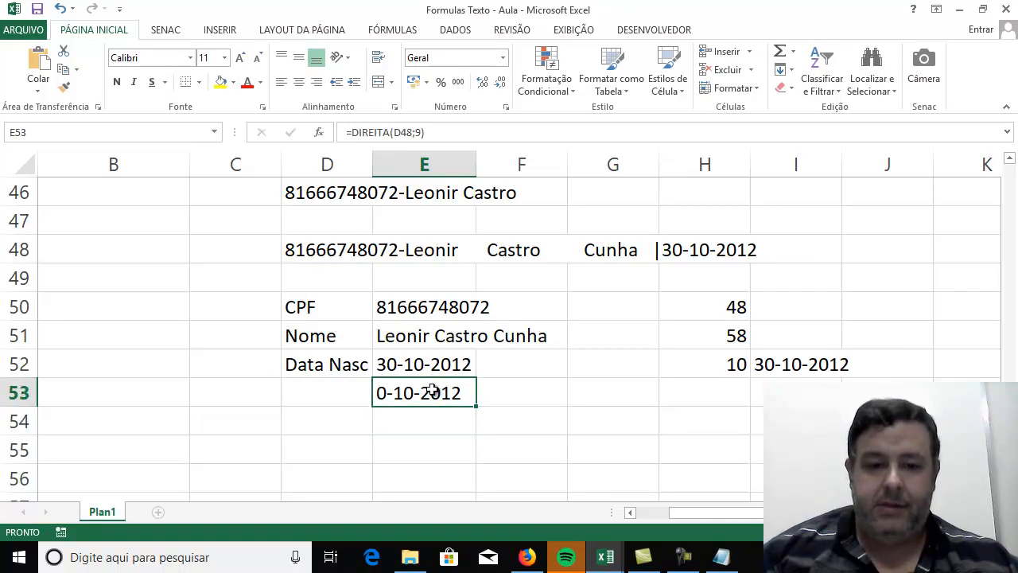
{"action": "left_click", "coordinate": [425, 132]}
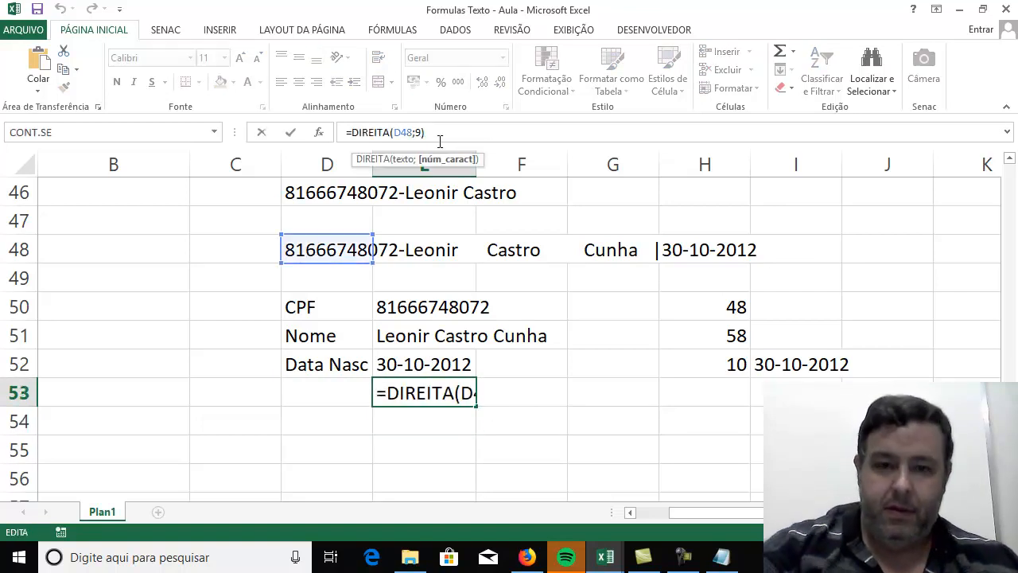
{"action": "key", "text": "BackSpace"}
{"action": "type", "text": "10"}
{"action": "key", "text": "Return"}
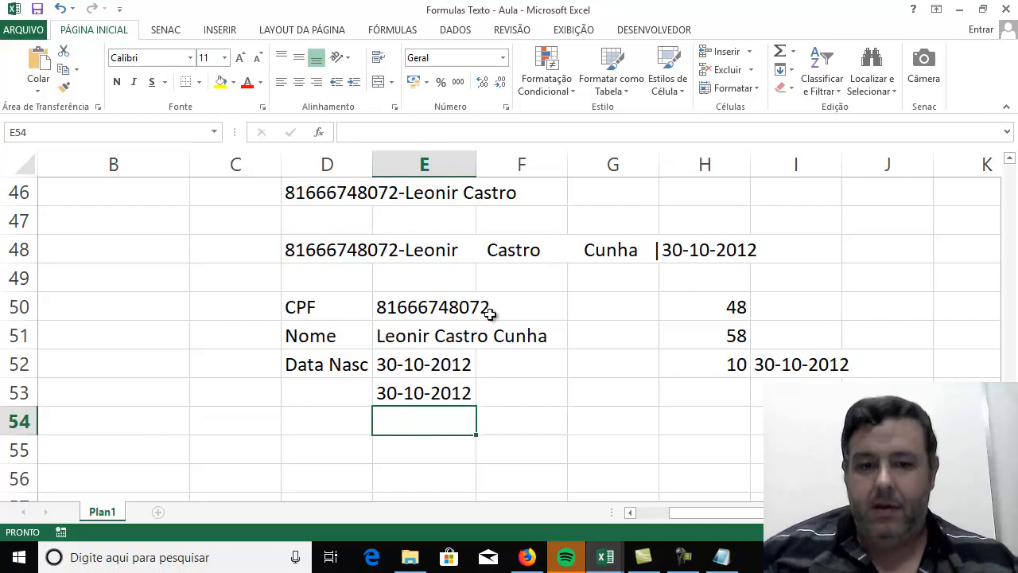
Compare the fixed-length DIREITA formula in E53 with the NÚM.CARACT and PROCURAR version in E52.
{"action": "left_click", "coordinate": [575, 451]}
{"action": "left_click", "coordinate": [432, 391]}
{"action": "left_click", "coordinate": [430, 366]}
{"action": "left_click", "coordinate": [430, 395]}
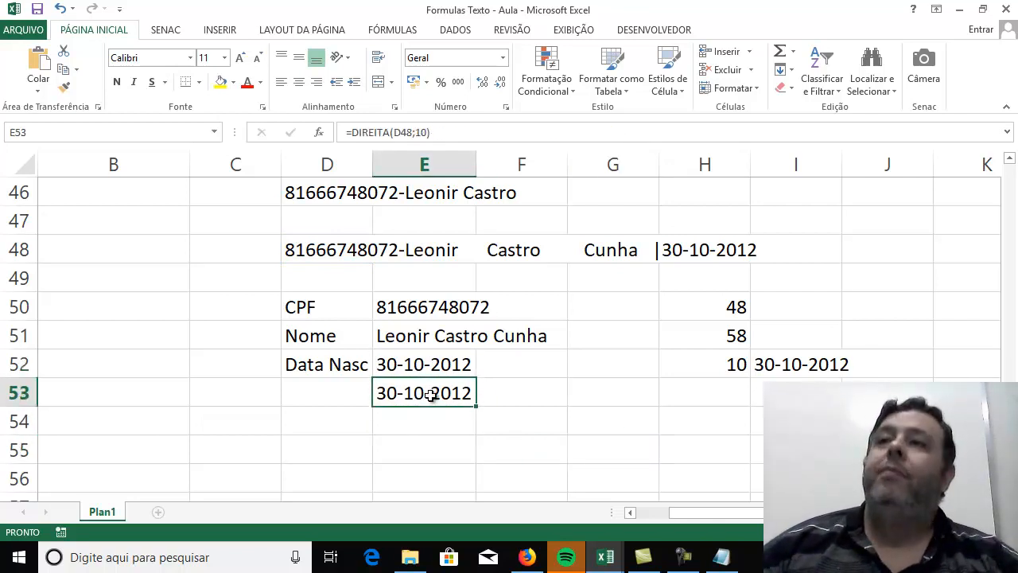
{"action": "left_click", "coordinate": [428, 372]}
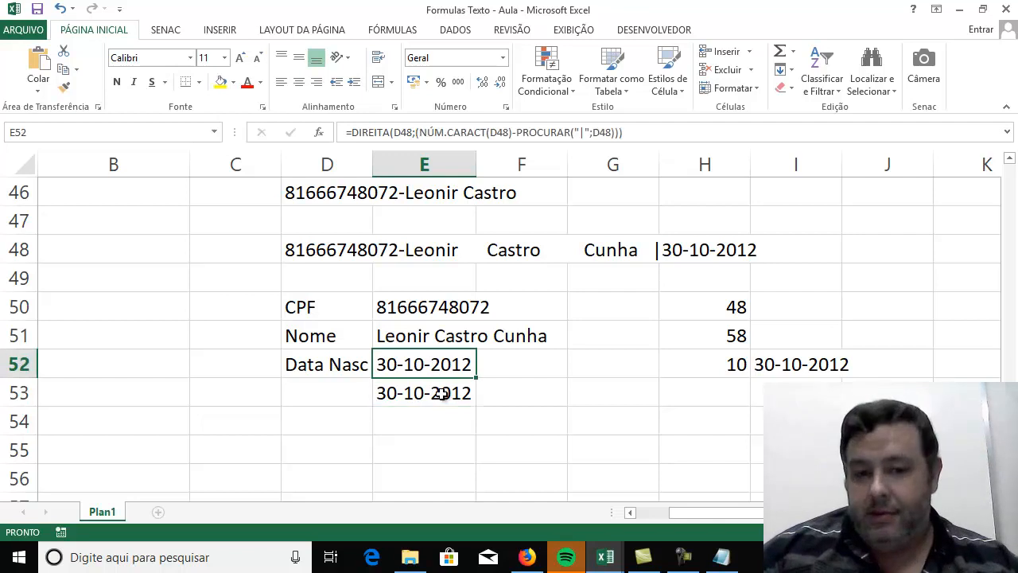
{"action": "left_click", "coordinate": [446, 391]}
{"action": "left_click", "coordinate": [658, 249]}
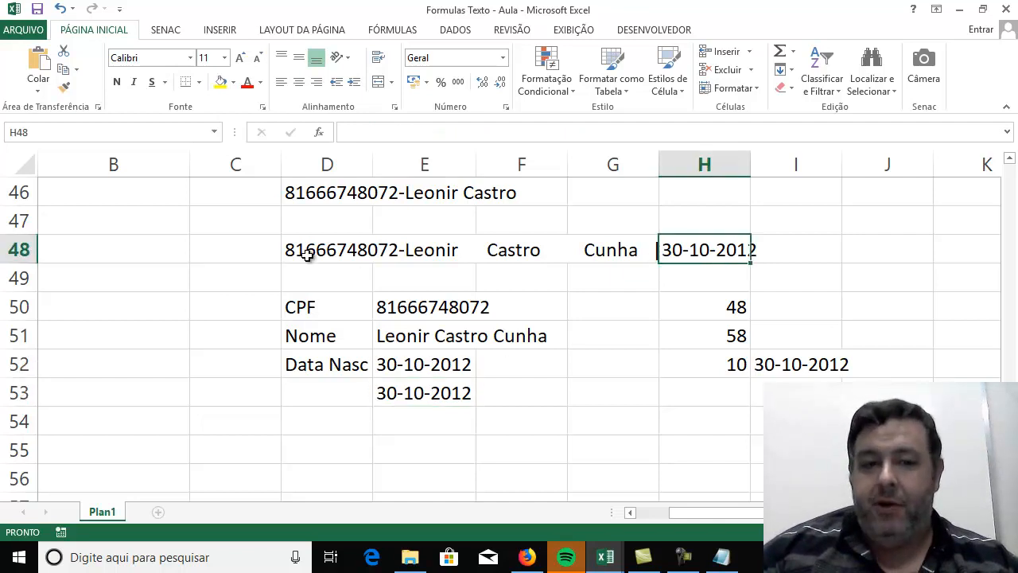
Insert a space between the "|" and the date in the source text of D48, and check the formula in E53.
{"action": "left_click", "coordinate": [338, 253]}
{"action": "left_click", "coordinate": [558, 134]}
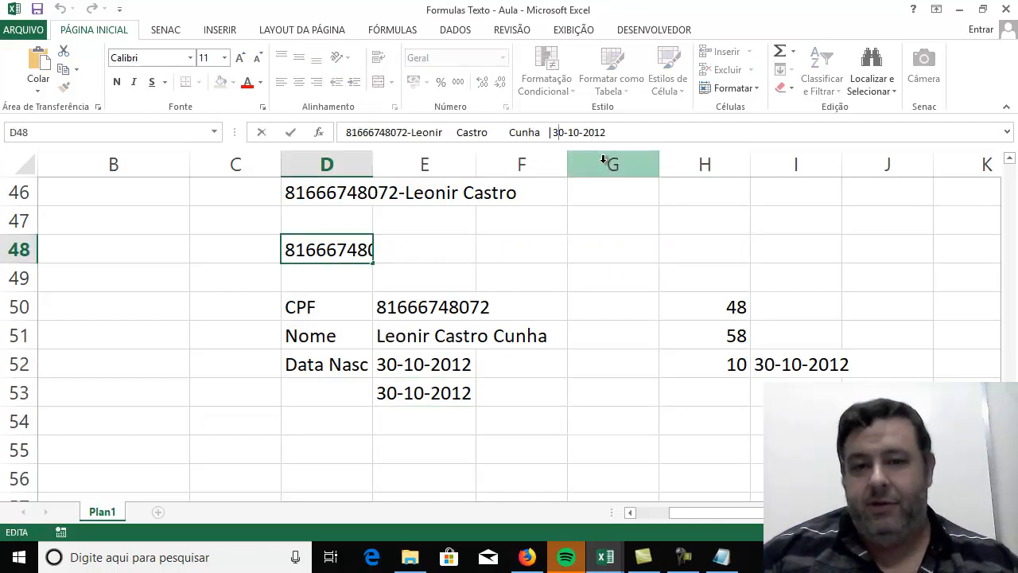
{"action": "key", "text": "Left"}
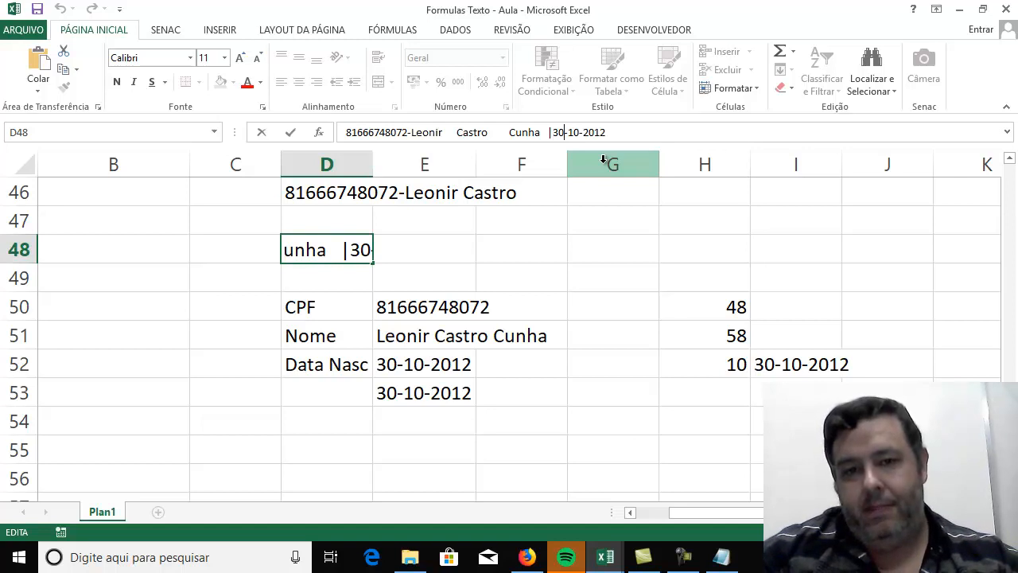
{"action": "key", "text": "Right"}
{"action": "key", "text": "Right"}
{"action": "key", "text": "Right"}
{"action": "key", "text": "Right"}
{"action": "key", "text": "Right"}
{"action": "key", "text": "Right"}
{"action": "key", "text": "Right"}
{"action": "key", "text": "Right"}
{"action": "key", "text": "Right"}
{"action": "key", "text": "Right"}
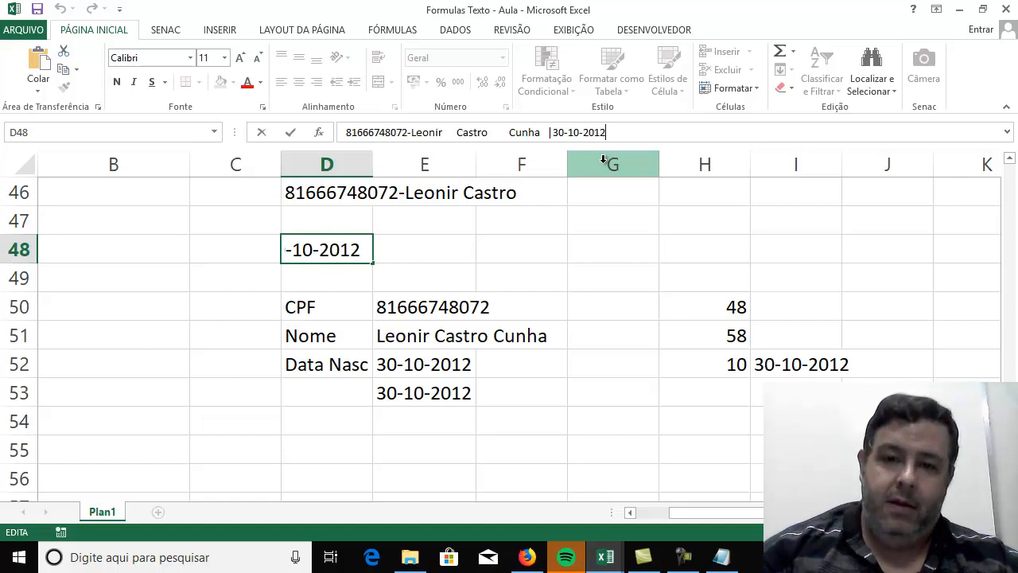
{"action": "key", "text": "Left"}
{"action": "key", "text": "Left"}
{"action": "key", "text": "Left"}
{"action": "key", "text": "Left"}
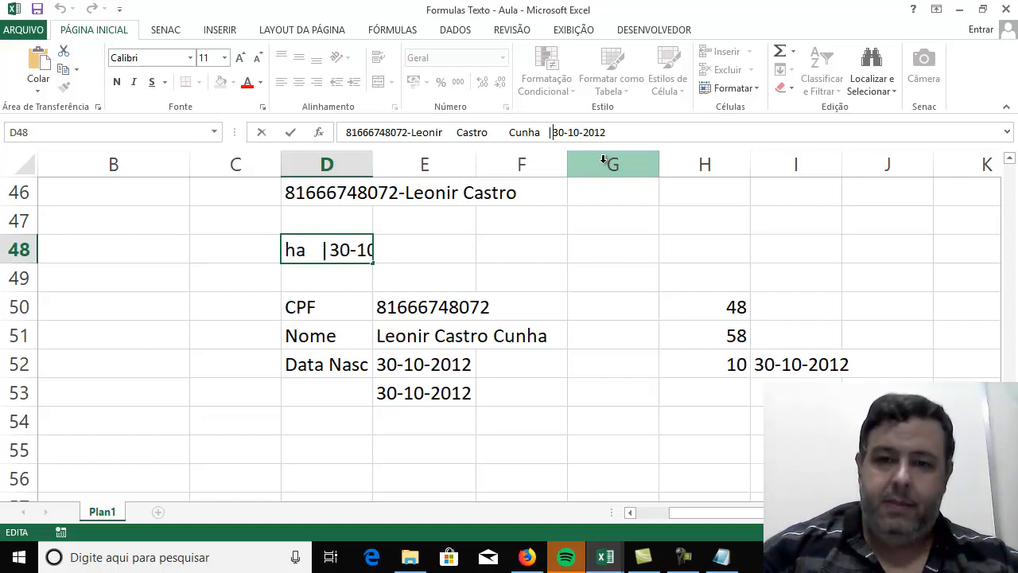
{"action": "key", "text": "Return"}
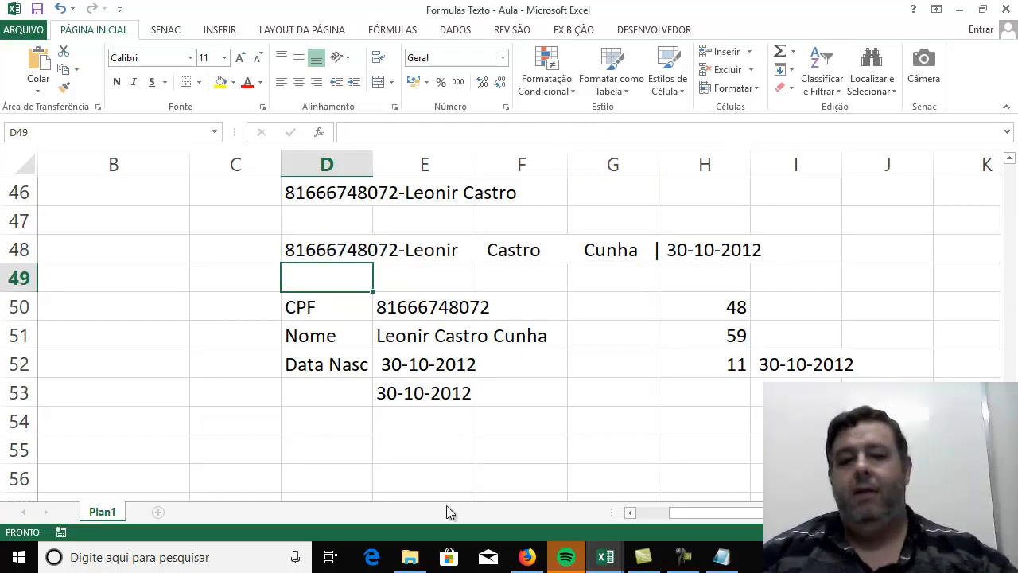
{"action": "left_click", "coordinate": [459, 395]}
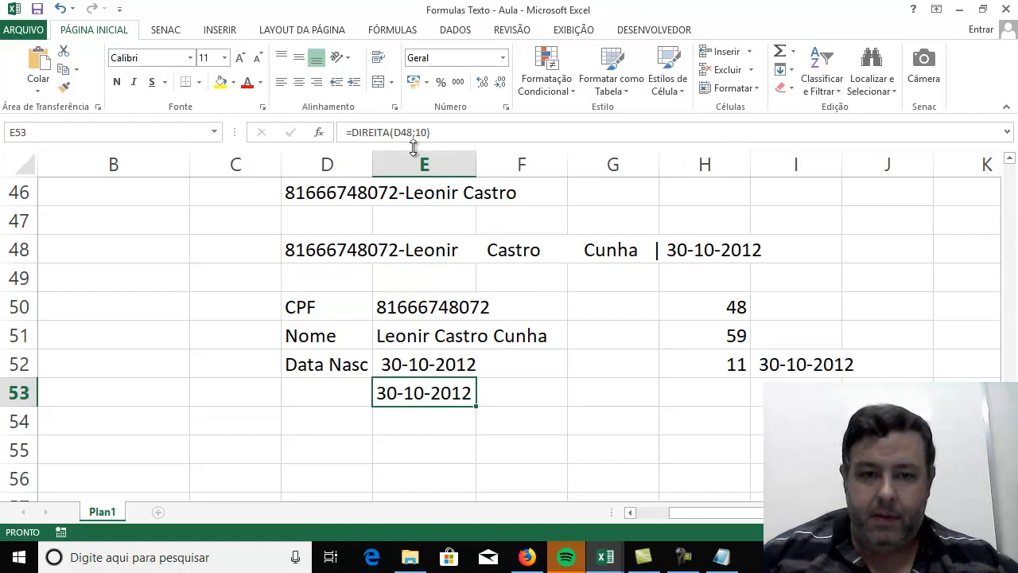
{"action": "left_click", "coordinate": [392, 136]}
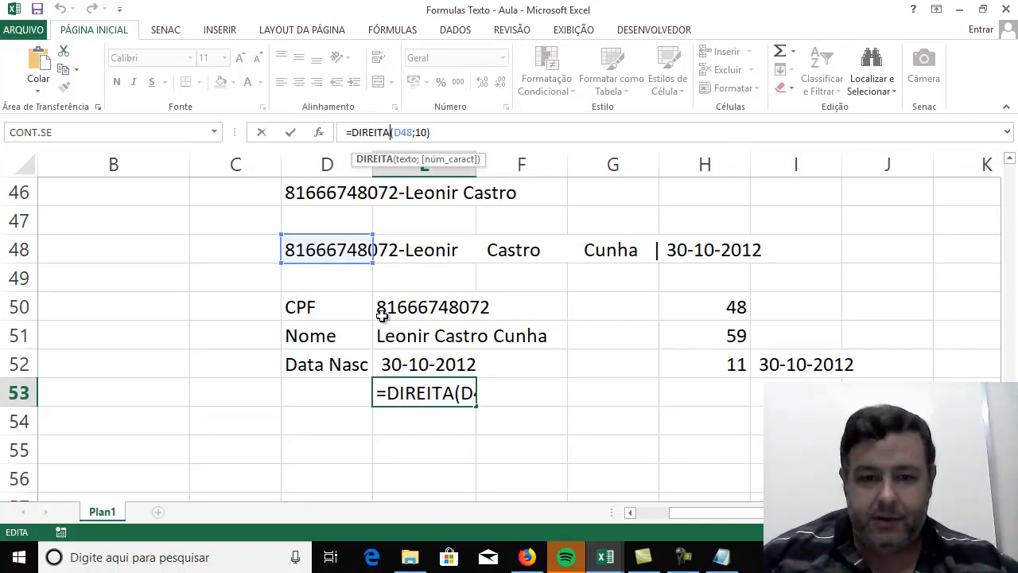
{"action": "key", "text": "ctrl+Return"}
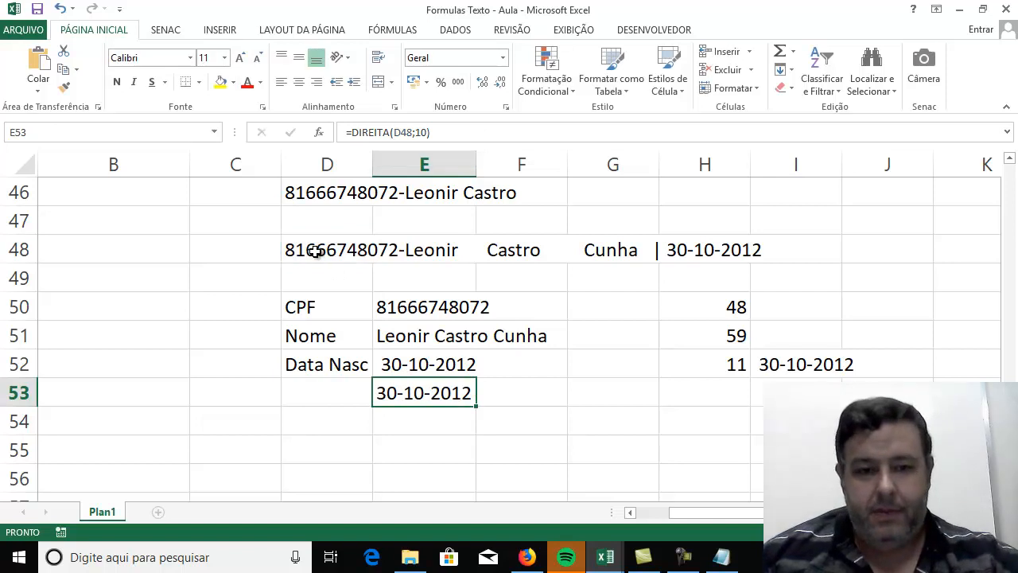
Remove the space after the "|" in the source text of D48 and append " a" after the date.
{"action": "left_click", "coordinate": [314, 251]}
{"action": "left_click", "coordinate": [561, 135]}
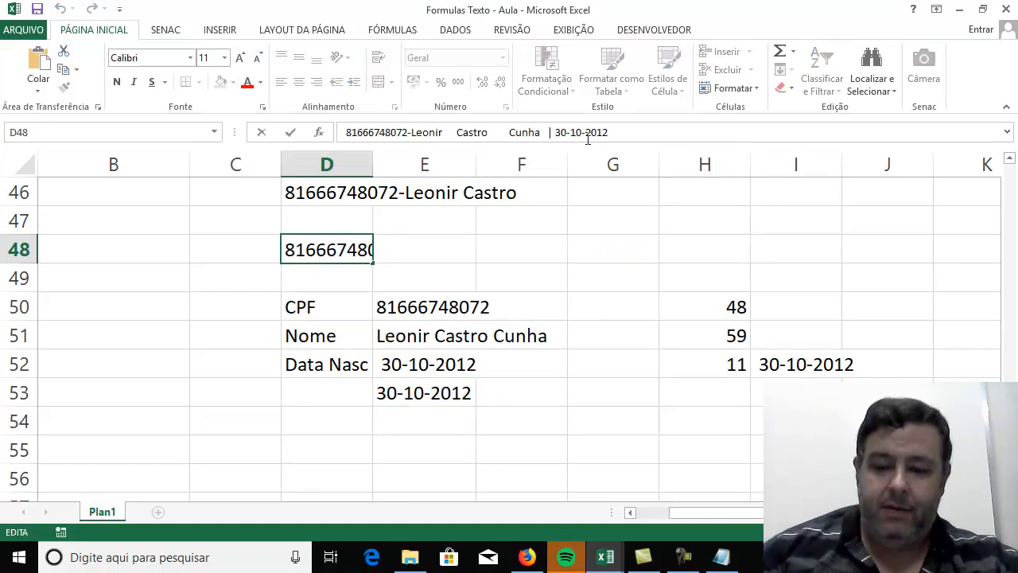
{"action": "key", "text": "BackSpace"}
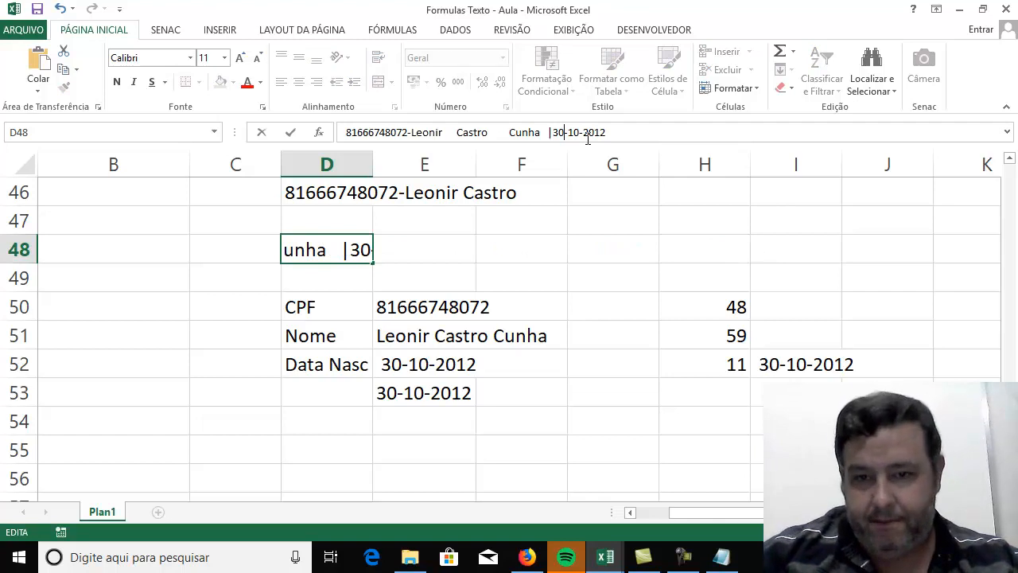
{"action": "key", "text": "Right"}
{"action": "key", "text": "Right"}
{"action": "key", "text": "Right"}
{"action": "key", "text": "Right"}
{"action": "key", "text": "Right"}
{"action": "key", "text": "Right"}
{"action": "key", "text": "Right"}
{"action": "key", "text": "Right"}
{"action": "key", "text": "Right"}
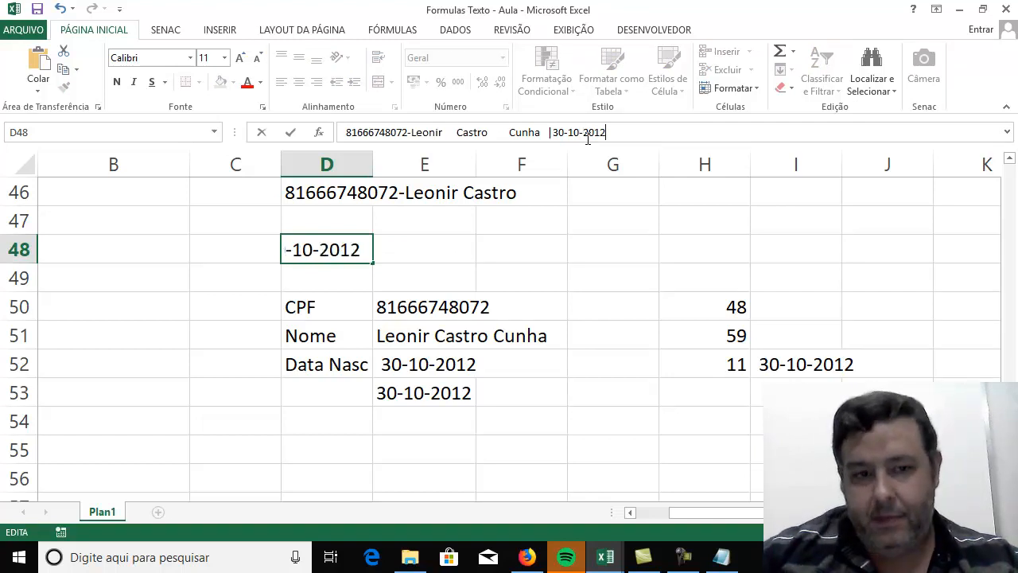
{"action": "type", "text": "a"}
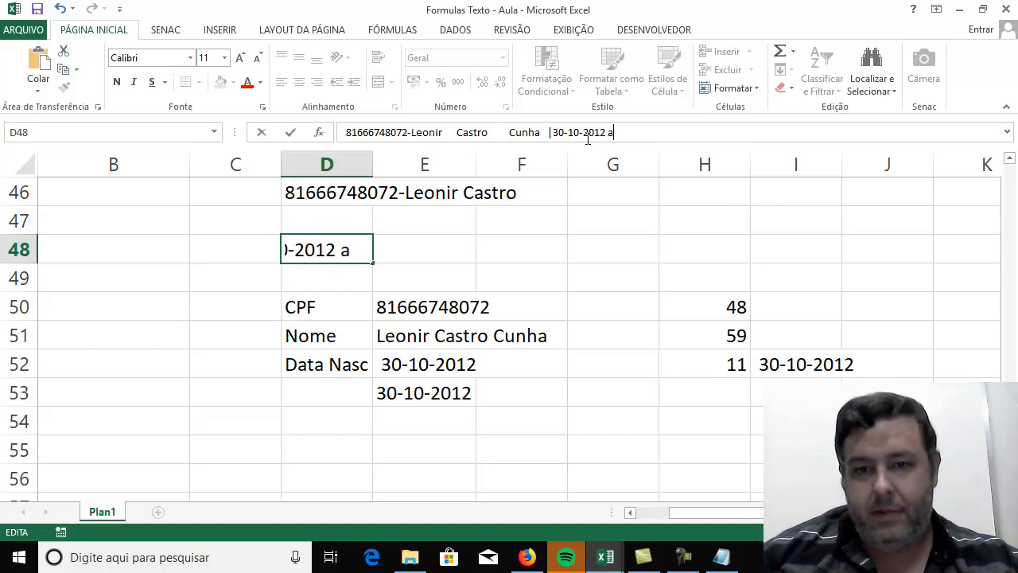
{"action": "key", "text": "Return"}
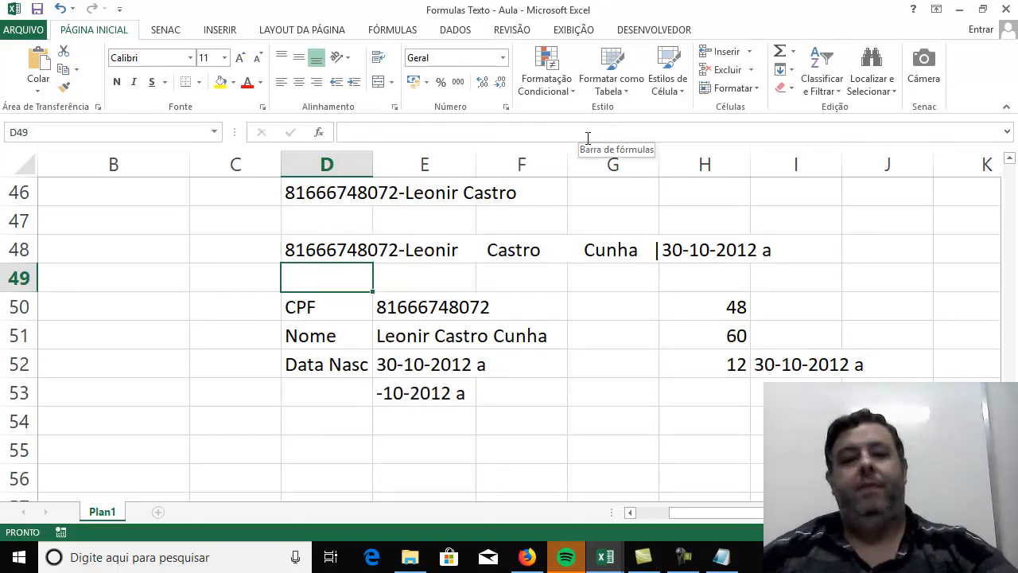
Compare how the formulas in E52 and E53 handle the source text with the extra ending.
{"action": "left_click", "coordinate": [403, 408]}
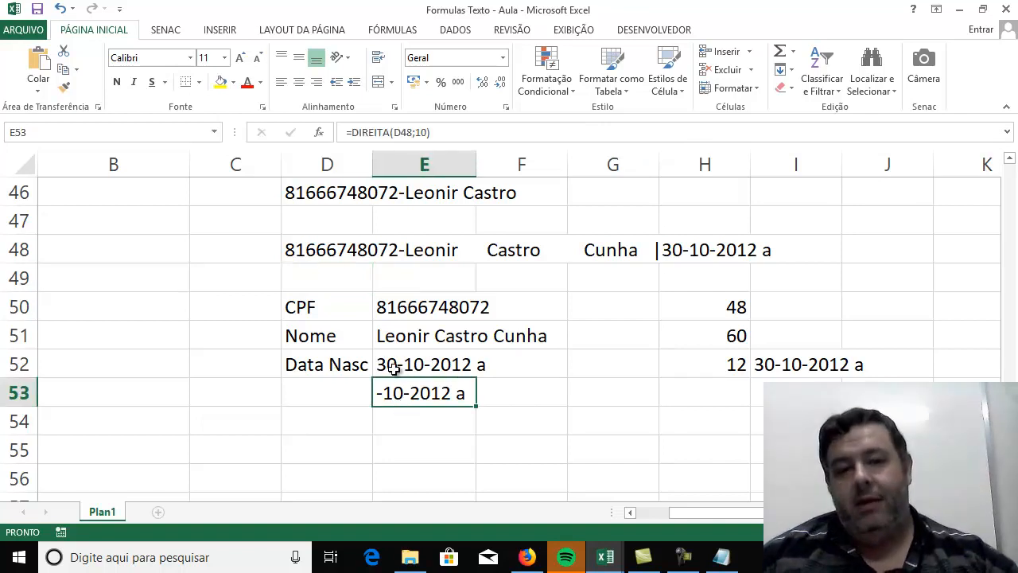
{"action": "left_click", "coordinate": [393, 364]}
{"action": "left_click", "coordinate": [430, 397]}
{"action": "left_click", "coordinate": [427, 368]}
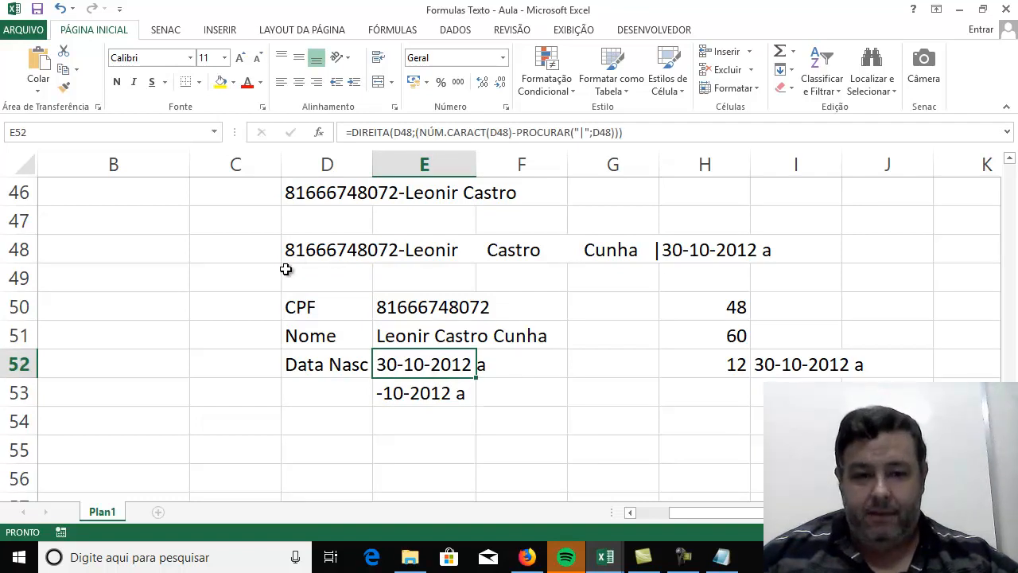
Delete the trailing " a" after the date in the source text of cell D48.
{"action": "left_click", "coordinate": [303, 253]}
{"action": "left_click", "coordinate": [616, 132]}
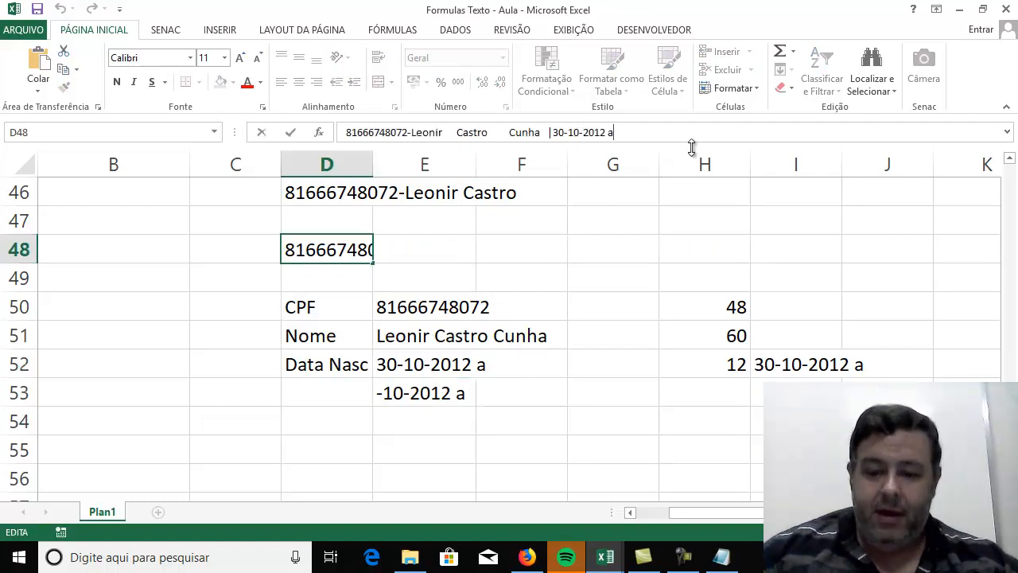
{"action": "key", "text": "BackSpace"}
{"action": "key", "text": "BackSpace"}
{"action": "key", "text": "Return"}
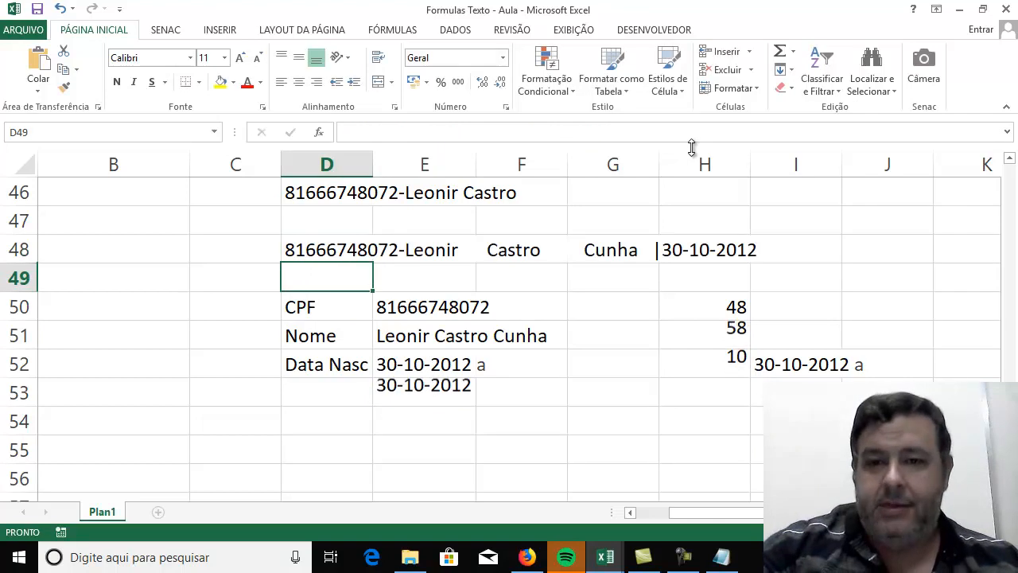
Check the formula in E52, switch to Notepad (Bloco de notas), and write DIREITA(D48 ; 10 ) on a new line below the existing formula.
{"action": "left_click", "coordinate": [443, 360]}
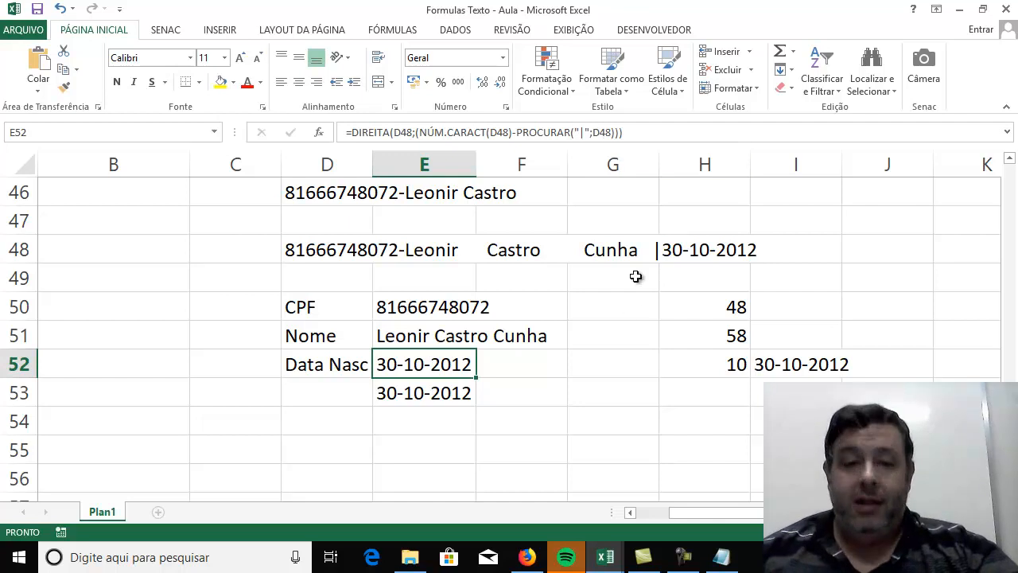
{"action": "left_click", "coordinate": [628, 310]}
{"action": "left_click", "coordinate": [403, 360]}
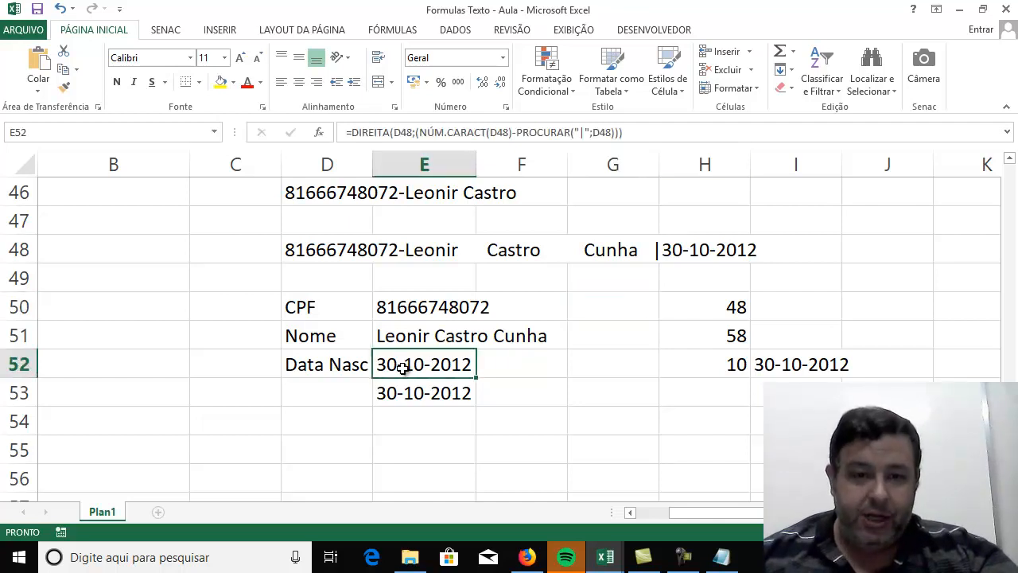
{"action": "left_click", "coordinate": [721, 557]}
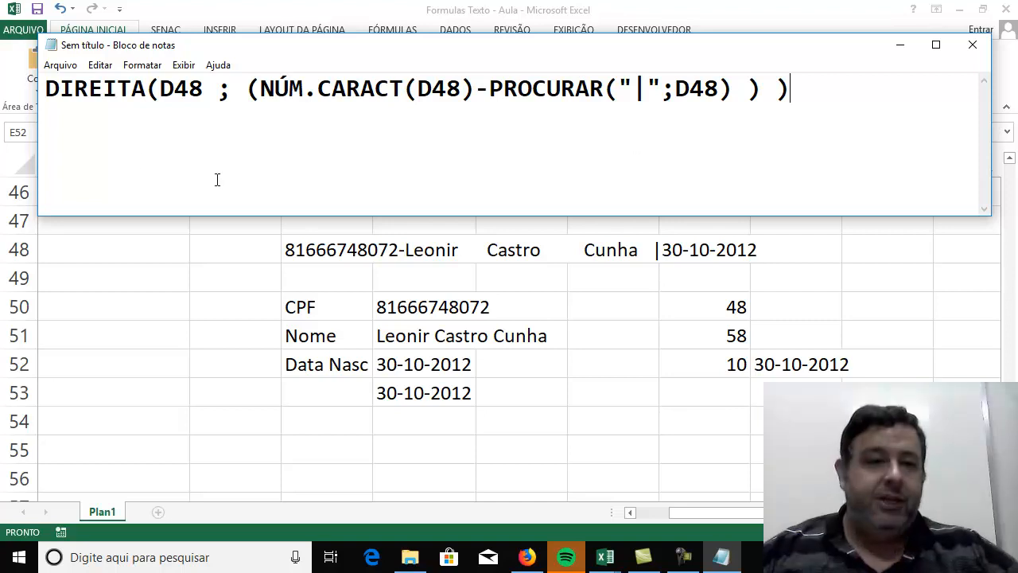
{"action": "left_click", "coordinate": [93, 130]}
{"action": "left_click", "coordinate": [816, 85]}
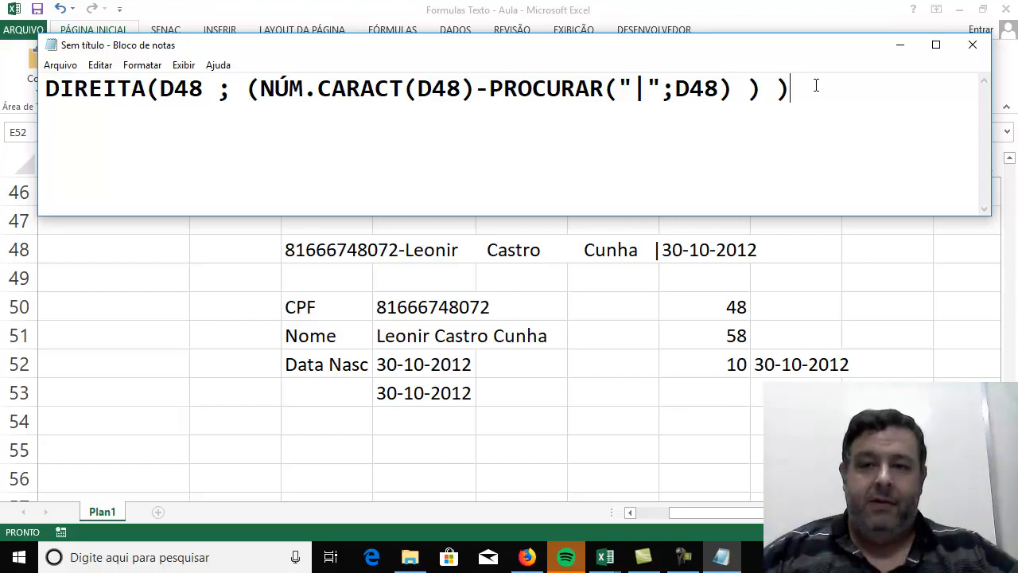
{"action": "type", "text": "DIREI"}
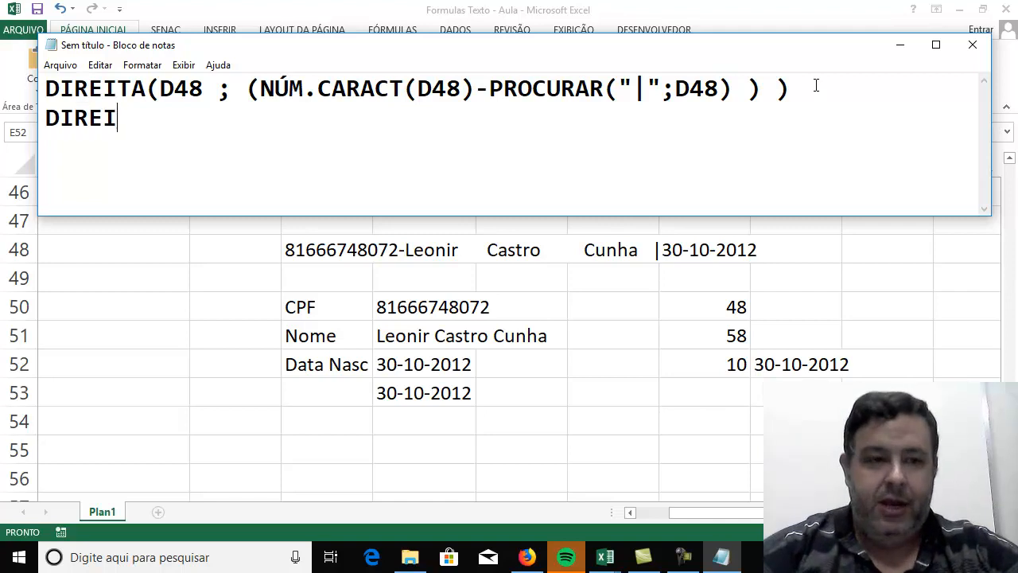
{"action": "type", "text": "TA("}
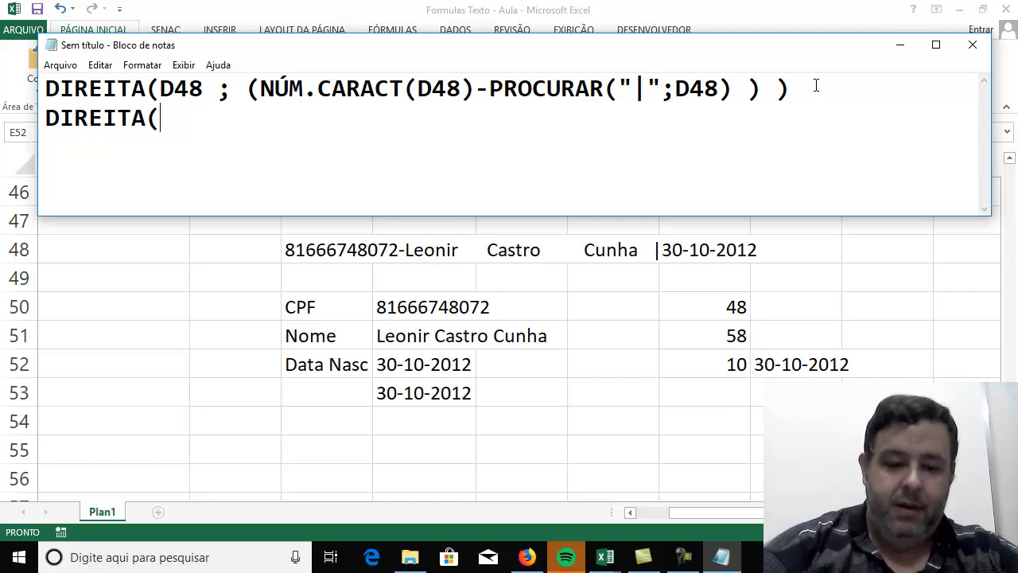
{"action": "type", "text": "D48 "}
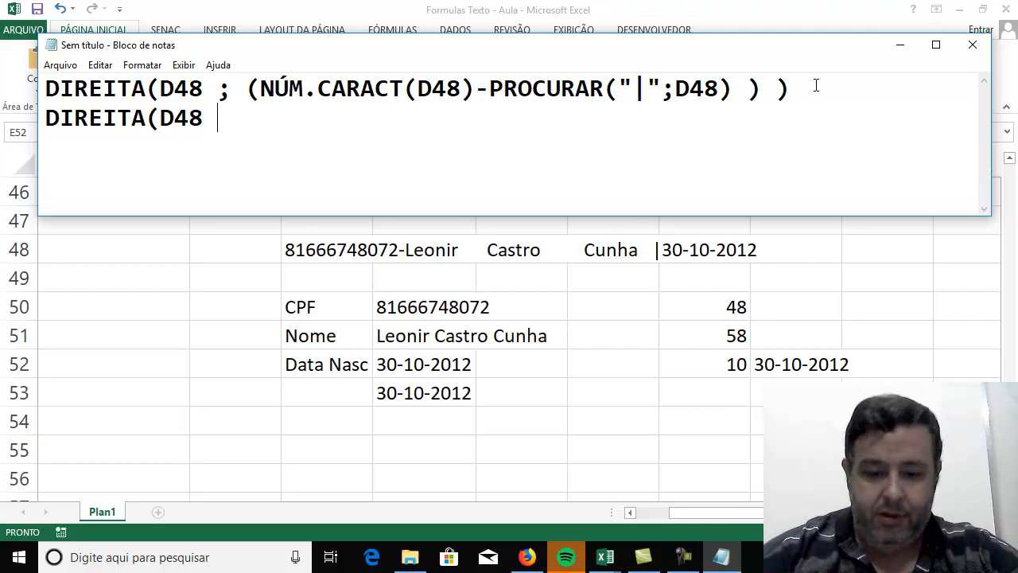
{"action": "type", "text": "; 10 )"}
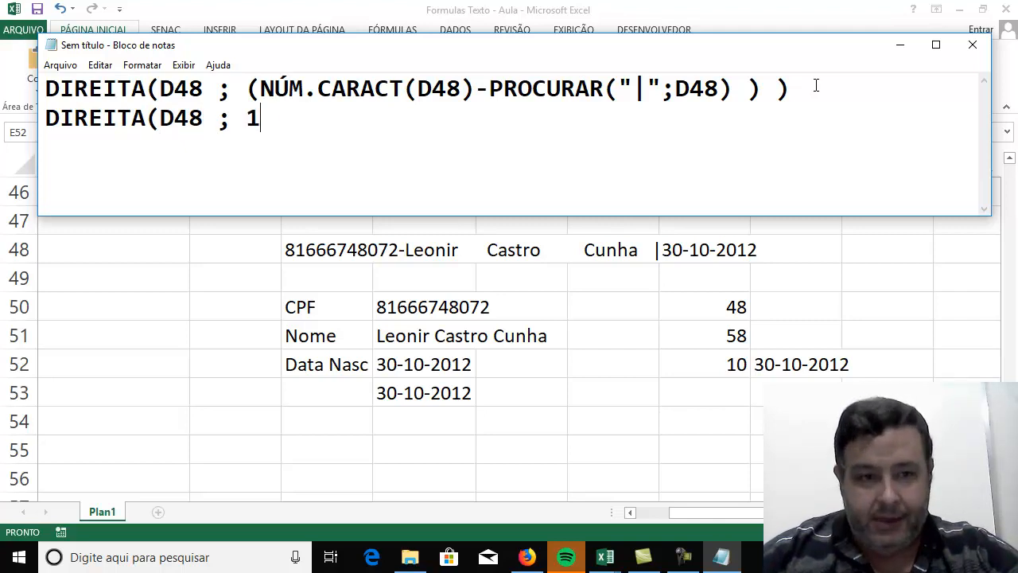
Space out the second DIREITA line so 10 and its closing parenthesis align under the first formula, and add blank lines below.
{"action": "key", "text": "Left"}
{"action": "key", "text": "Left"}
{"action": "key", "text": "Left"}
{"action": "key", "text": "Left"}
{"action": "key", "text": "Left"}
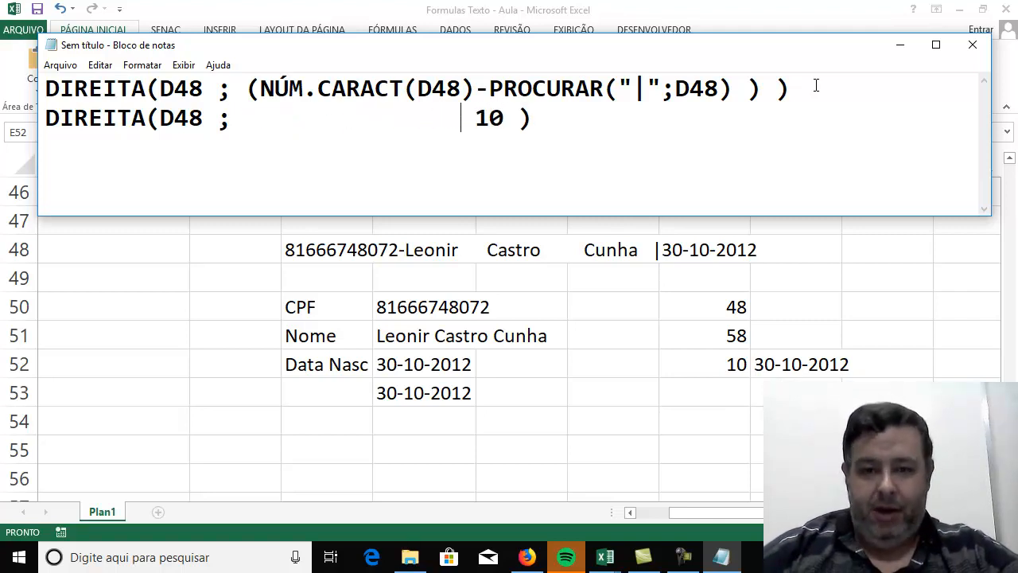
{"action": "key", "text": "Right"}
{"action": "key", "text": "Right"}
{"action": "key", "text": "Right"}
{"action": "key", "text": "Right"}
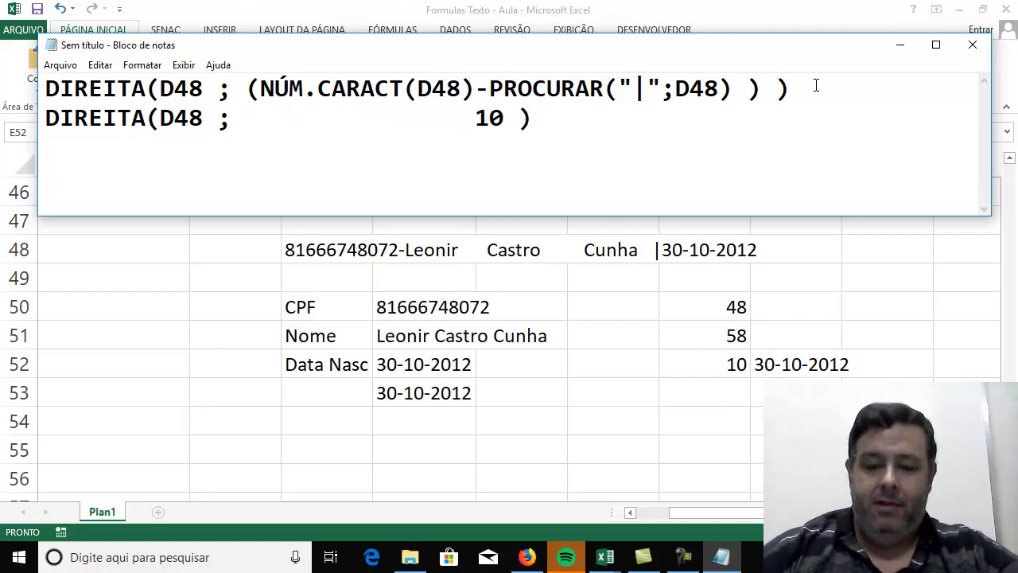
{"action": "key", "text": "Left"}
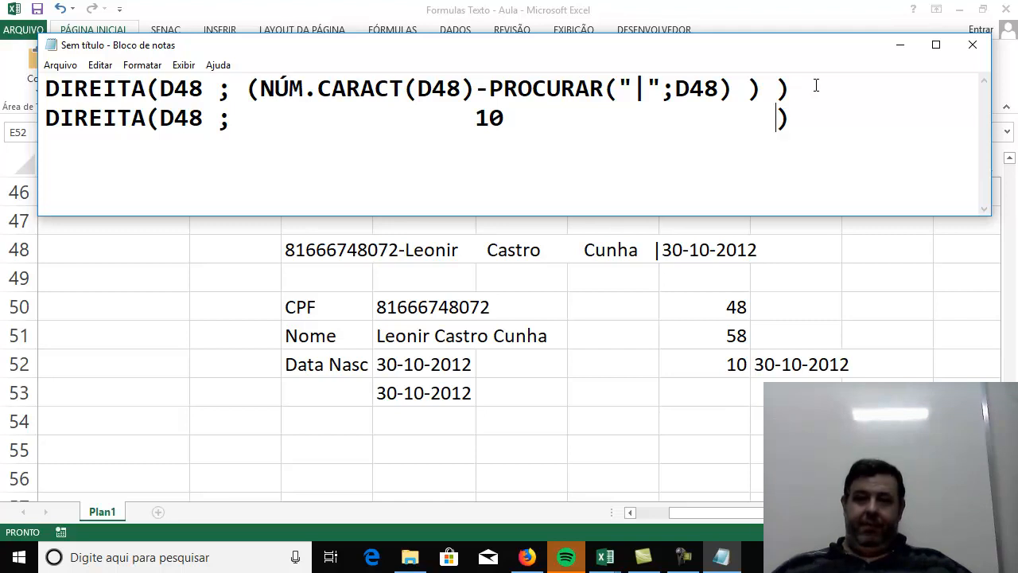
{"action": "key", "text": "Right"}
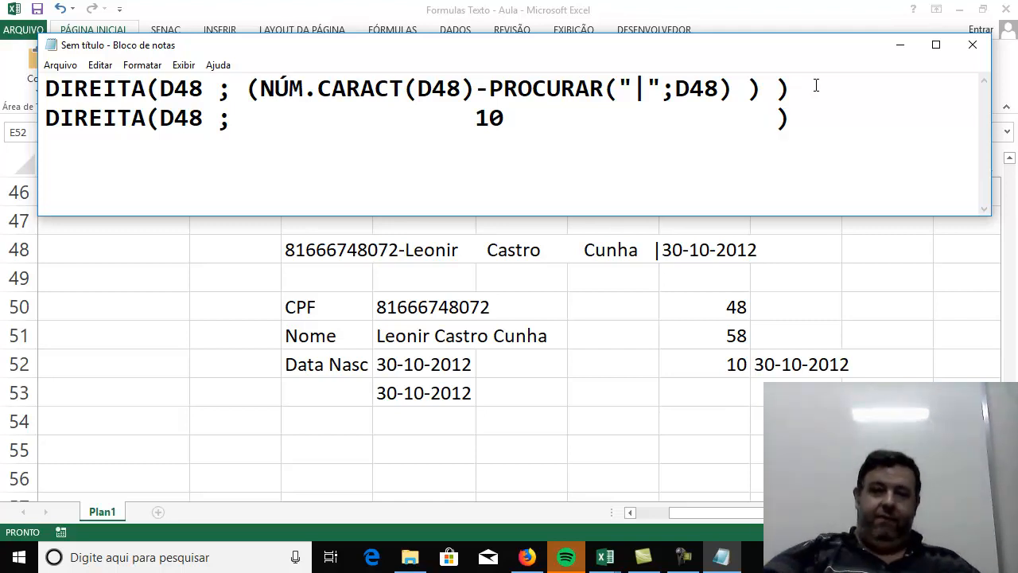
{"action": "key", "text": "Return"}
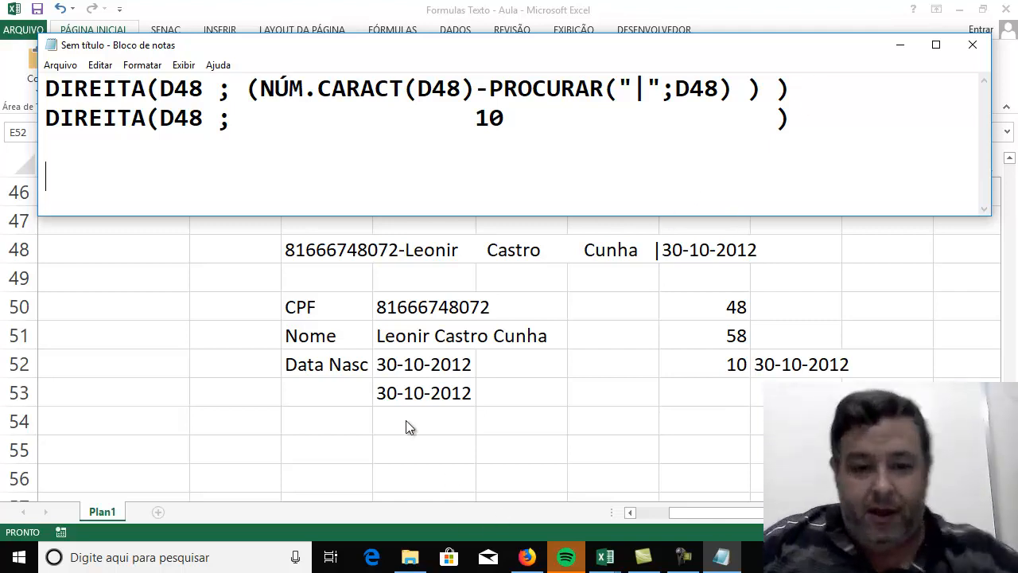
{"action": "left_click", "coordinate": [302, 445]}
{"action": "left_click", "coordinate": [310, 447]}
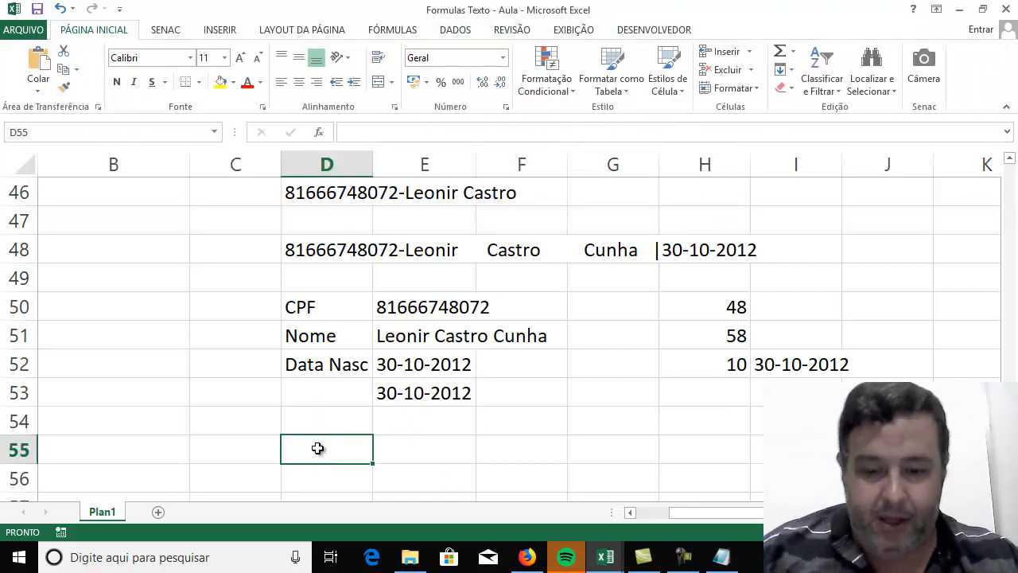
{"action": "type", "text": "=num."}
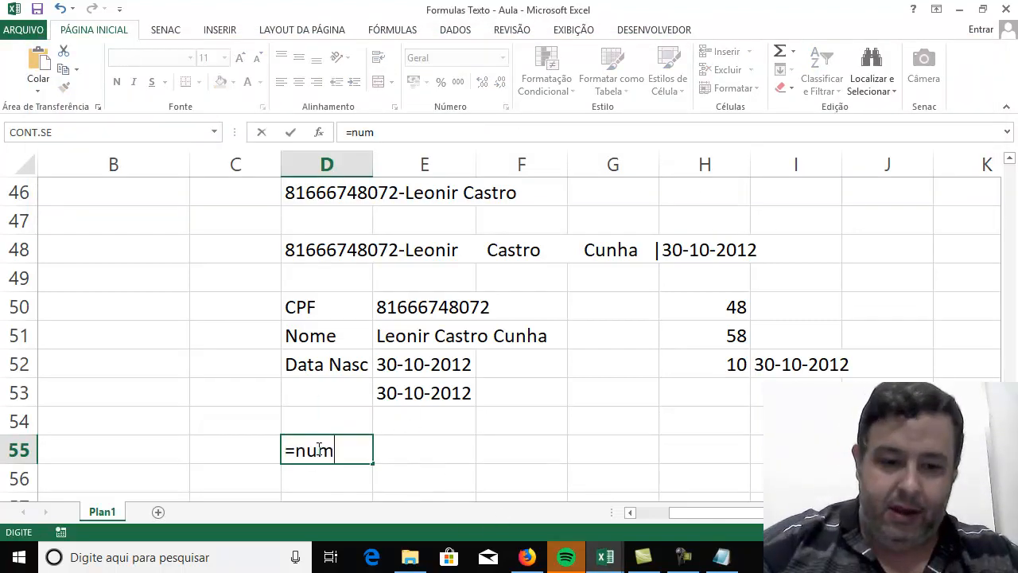
{"action": "key", "text": "BackSpace"}
{"action": "key", "text": "BackSpace"}
{"action": "key", "text": "BackSpace"}
{"action": "key", "text": "BackSpace"}
{"action": "type", "text": "NUM"}
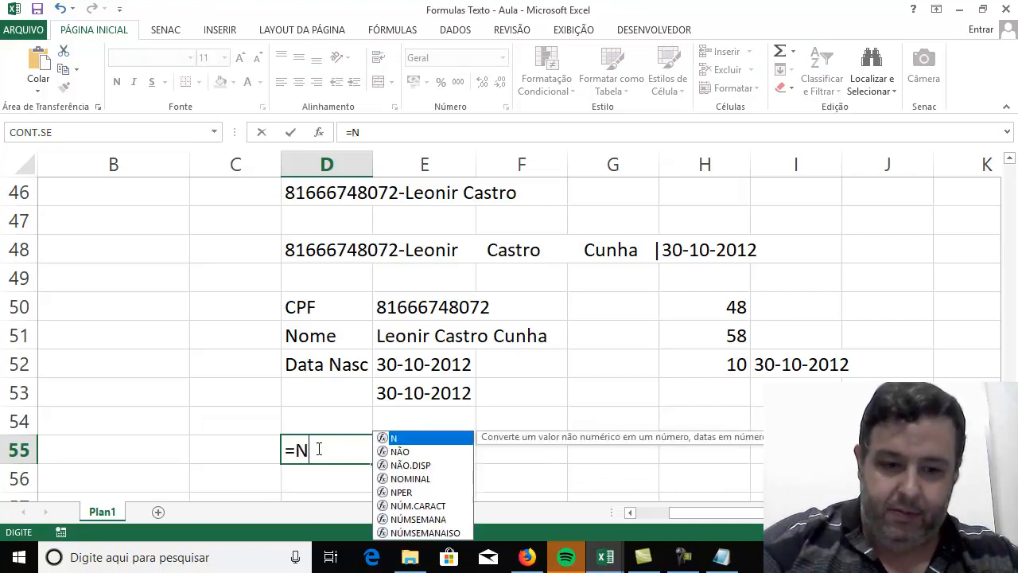
{"action": "key", "text": "BackSpace"}
{"action": "key", "text": "BackSpace"}
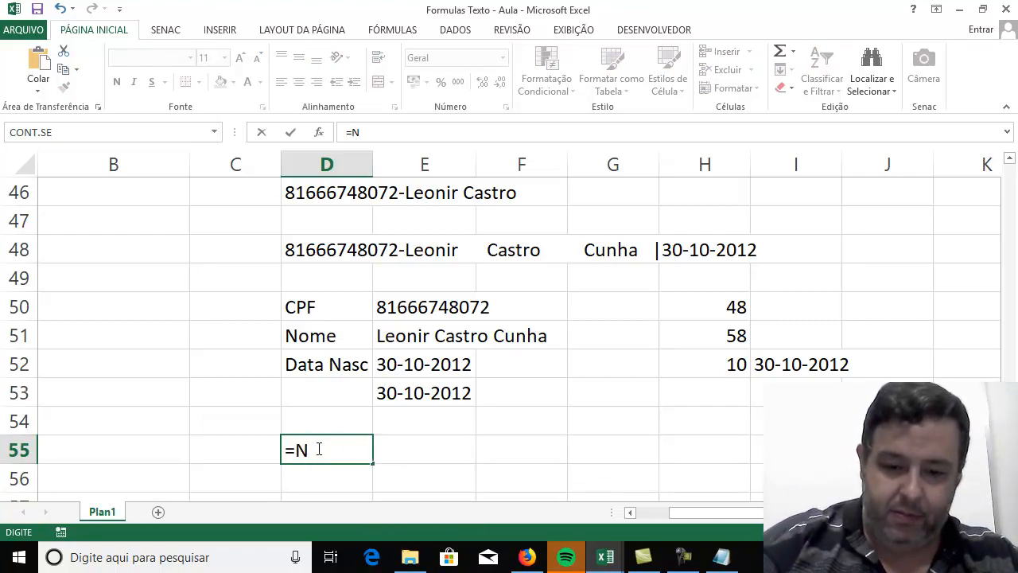
{"action": "type", "text": "ú"}
{"action": "key", "text": "Return"}
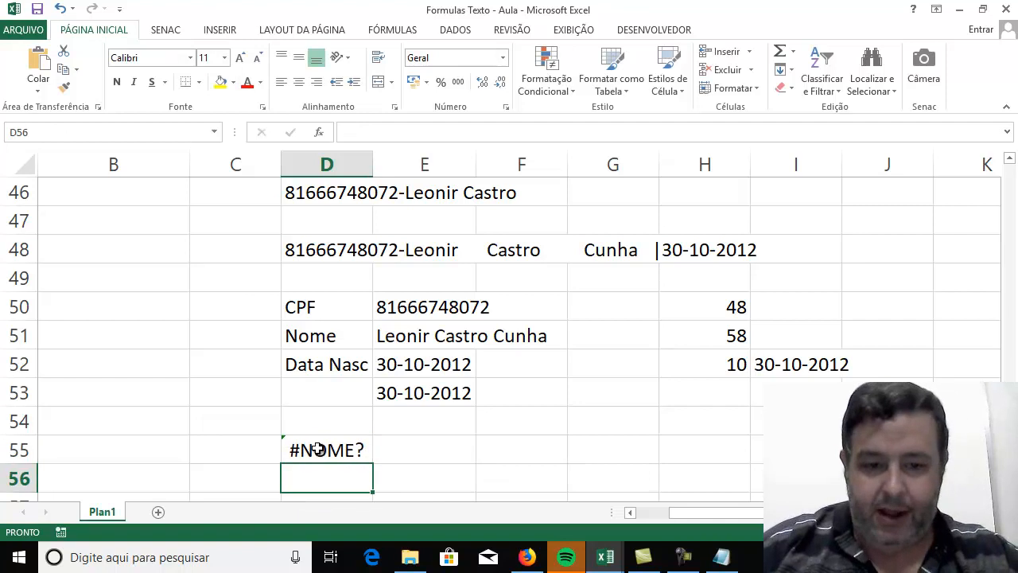
In Excel, enter =NÚM.CARACT(D48) in cell D55 to count the characters of the source text.
{"action": "left_click", "coordinate": [370, 450]}
{"action": "type", "text": "=nú"}
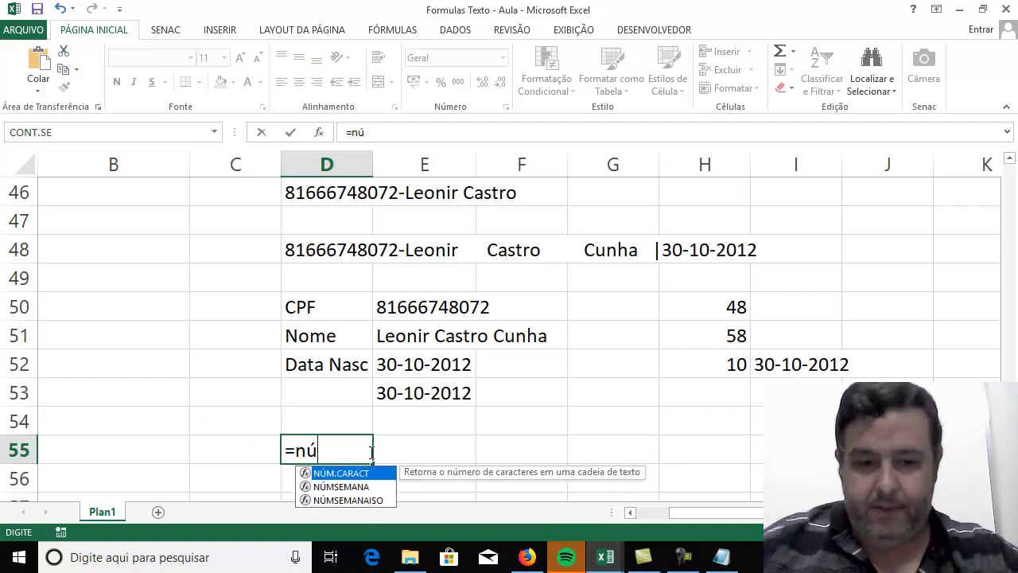
{"action": "double_click", "coordinate": [337, 474]}
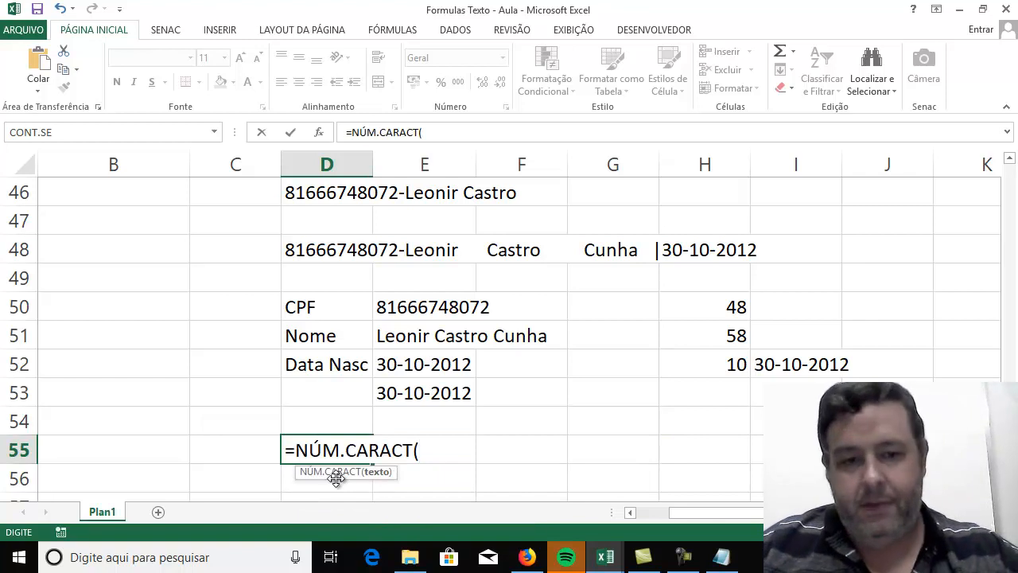
{"action": "left_click", "coordinate": [334, 251]}
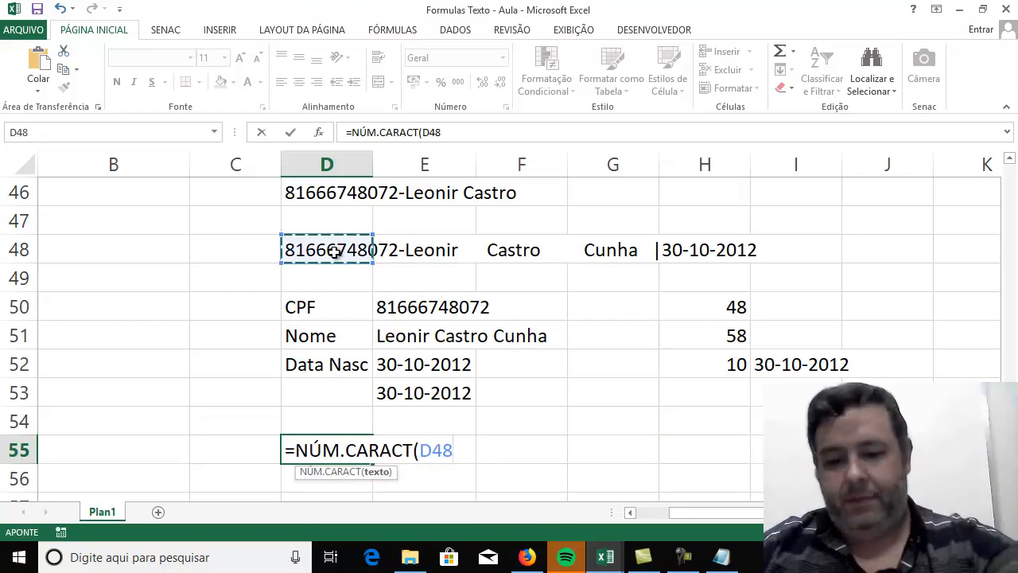
{"action": "key", "text": "Return"}
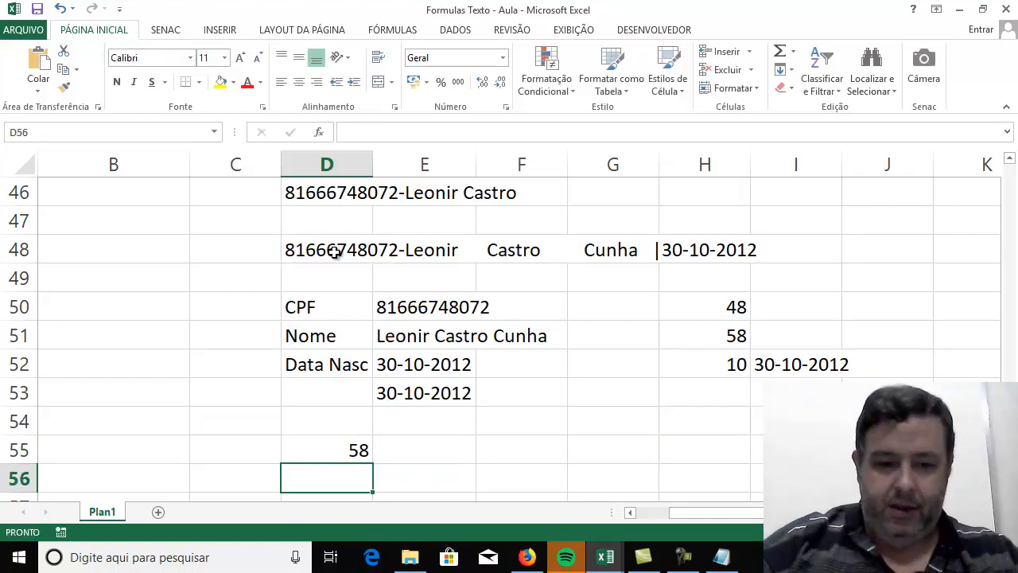
Label the character count by writing "tam total" in cell B55, and return to the formula in D55.
{"action": "key", "text": "Up"}
{"action": "key", "text": "Left"}
{"action": "key", "text": "Left"}
{"action": "type", "text": "tam total"}
{"action": "key", "text": "Return"}
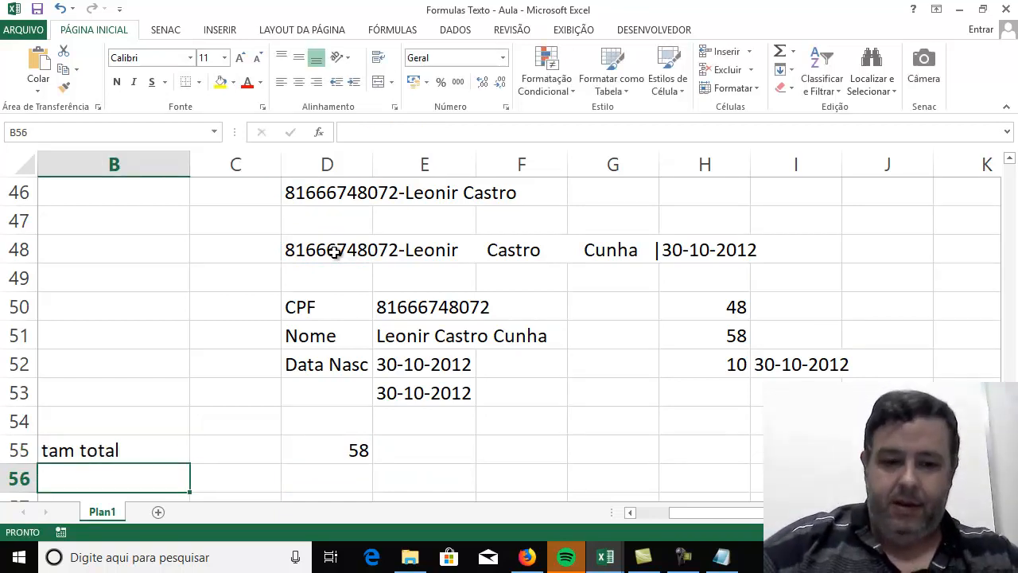
{"action": "key", "text": "Up"}
{"action": "key", "text": "Right"}
{"action": "key", "text": "Right"}
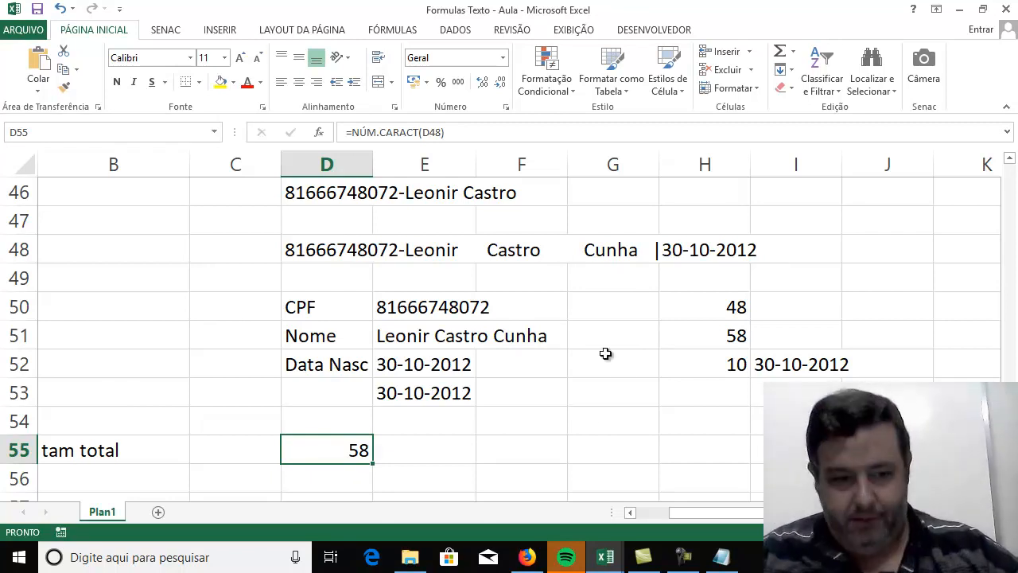
Switch to Notepad and write DIREITA(D48 ; 58 - ???) on the third line, spaced to align with the first formula.
{"action": "left_click", "coordinate": [721, 559]}
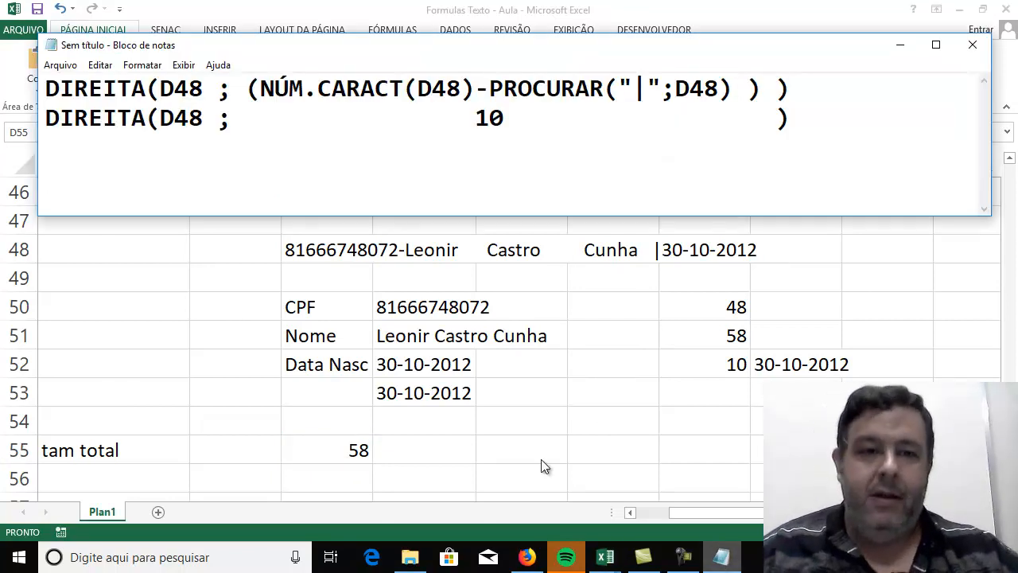
{"action": "left_click", "coordinate": [54, 153]}
{"action": "type", "text": "DIREITA(D48;"}
{"action": "key", "text": "BackSpace"}
{"action": "type", "text": ";     58     -   "}
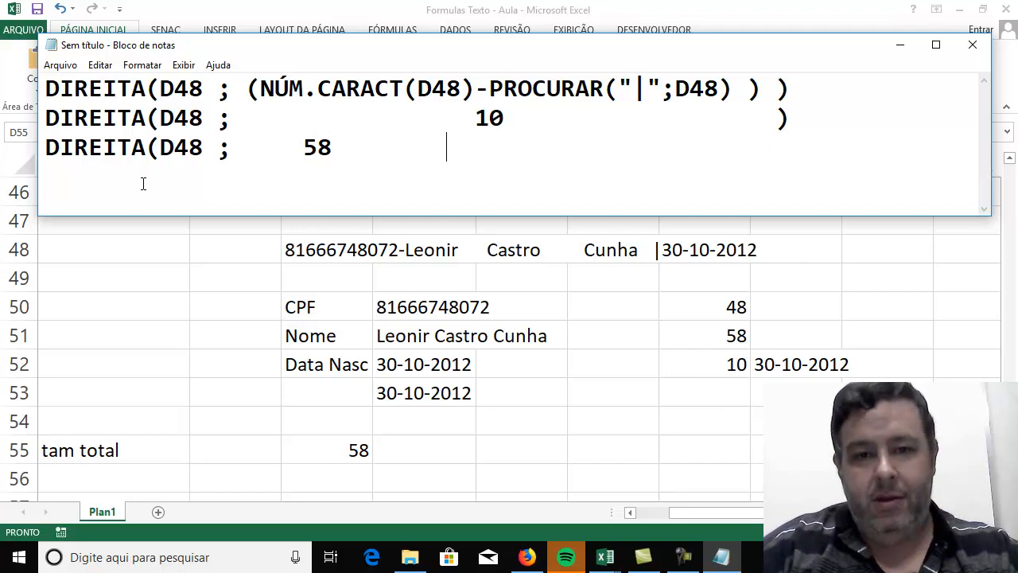
{"action": "type", "text": "   ???"}
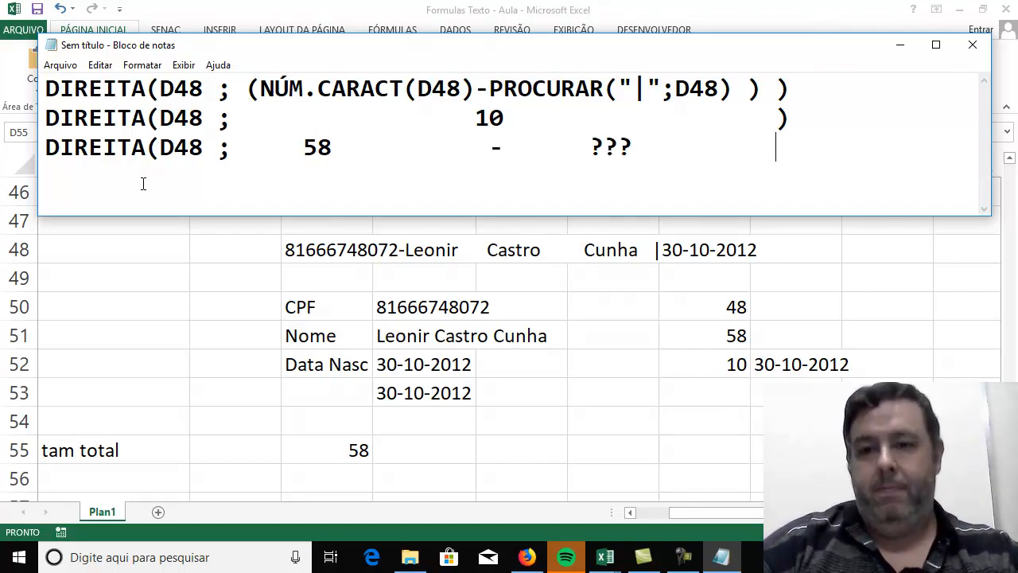
{"action": "key", "text": "BackSpace"}
{"action": "type", "text": ")"}
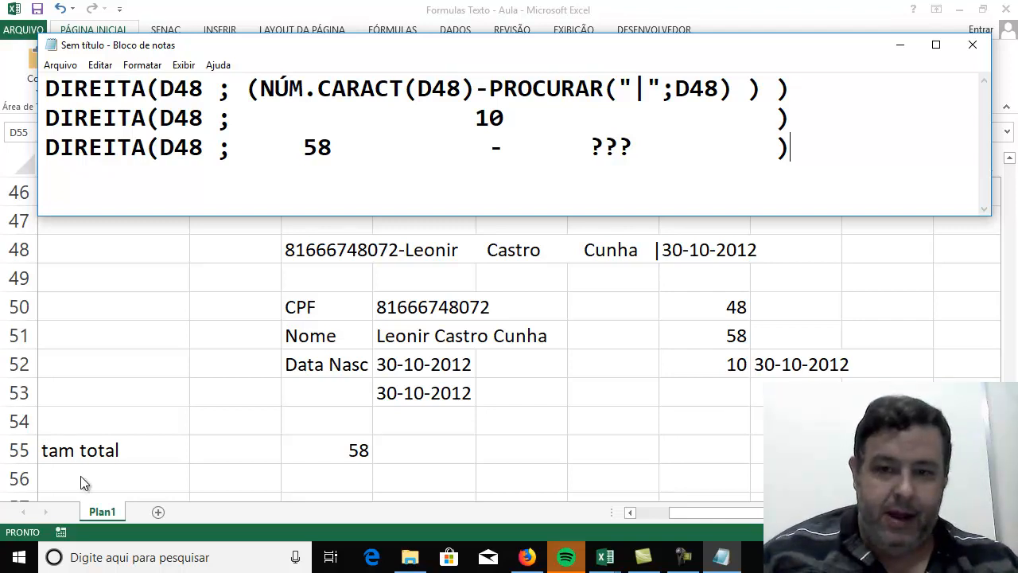
Switch back to Excel and write the label "posicao pipe" in cell B56.
{"action": "key", "text": "alt+Tab"}
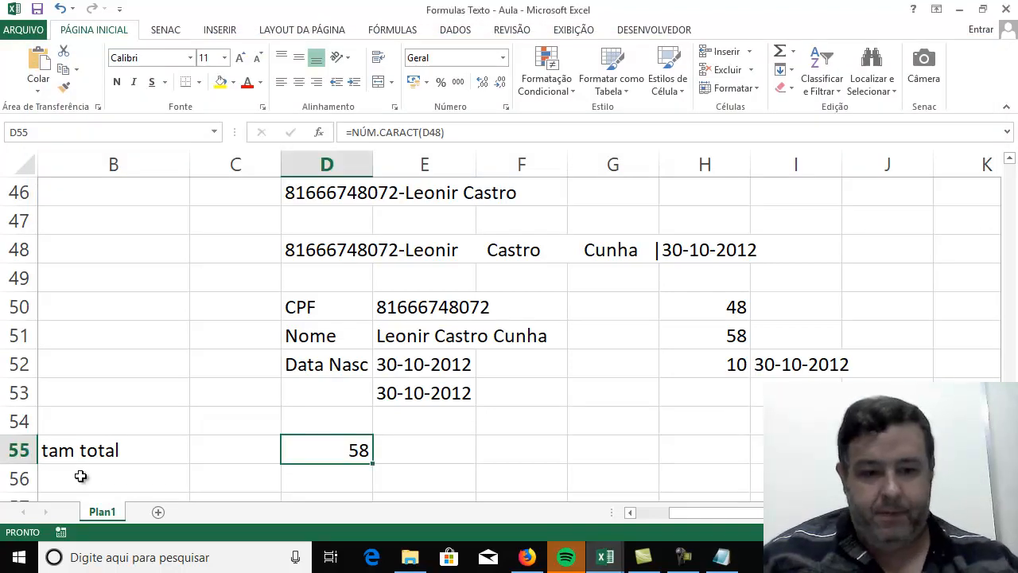
{"action": "left_click", "coordinate": [327, 479]}
{"action": "key", "text": "Left"}
{"action": "key", "text": "Left"}
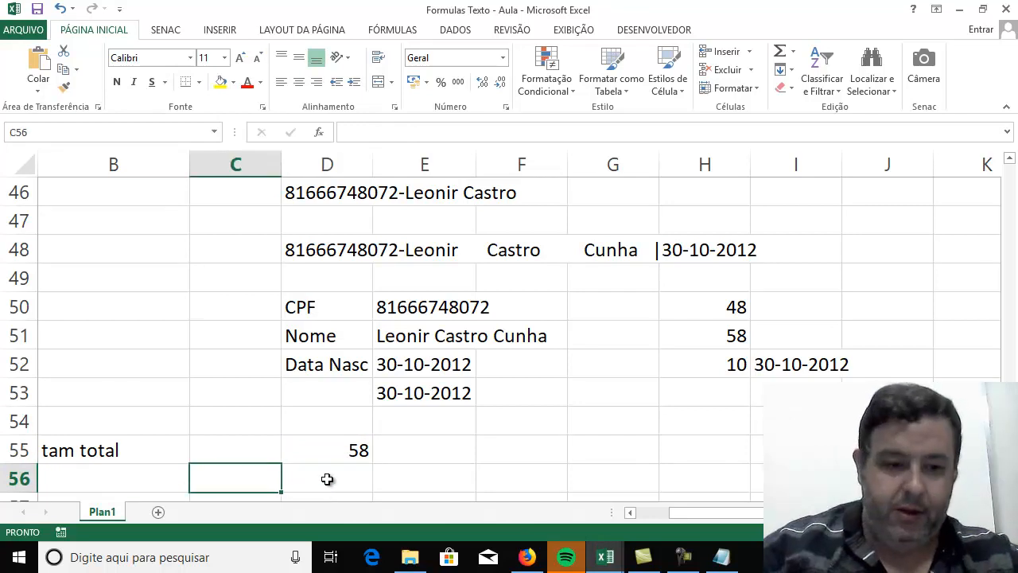
{"action": "type", "text": "posicao pipe"}
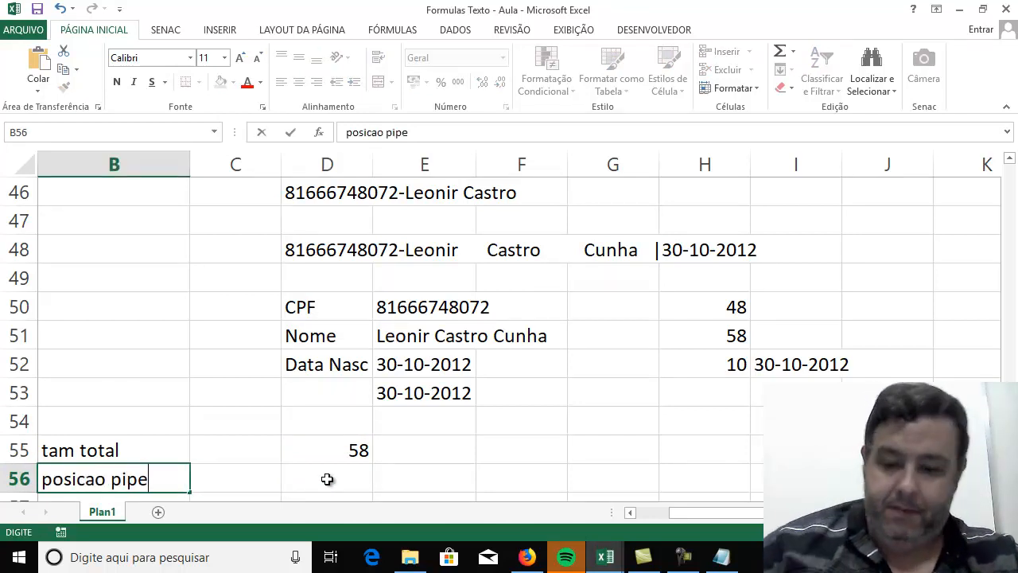
{"action": "key", "text": "Right"}
{"action": "key", "text": "Right"}
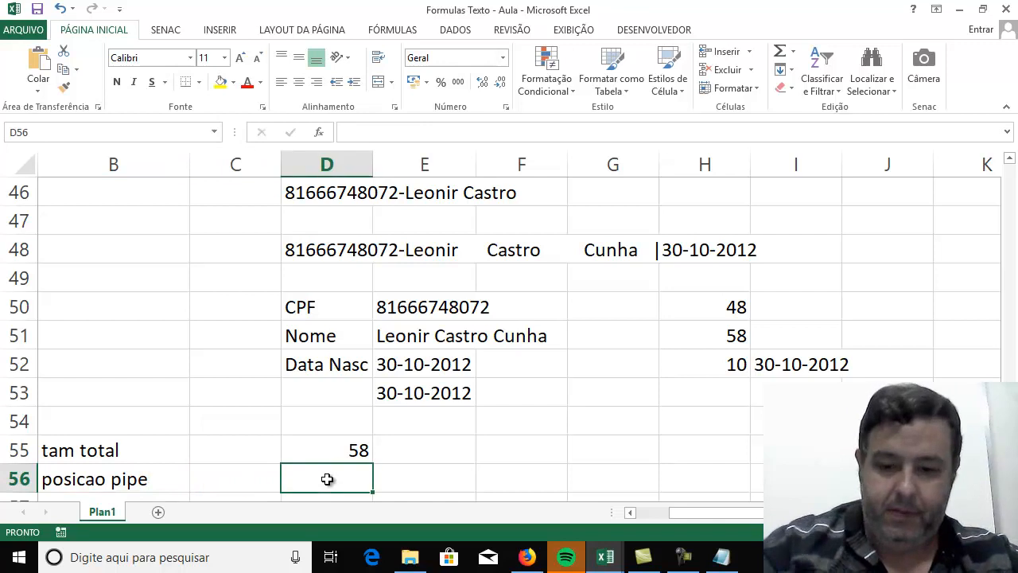
Enter =PROCURAR(D48;"|") in cell D56 to look for the pipe's position.
{"action": "type", "text": "=procurar("}
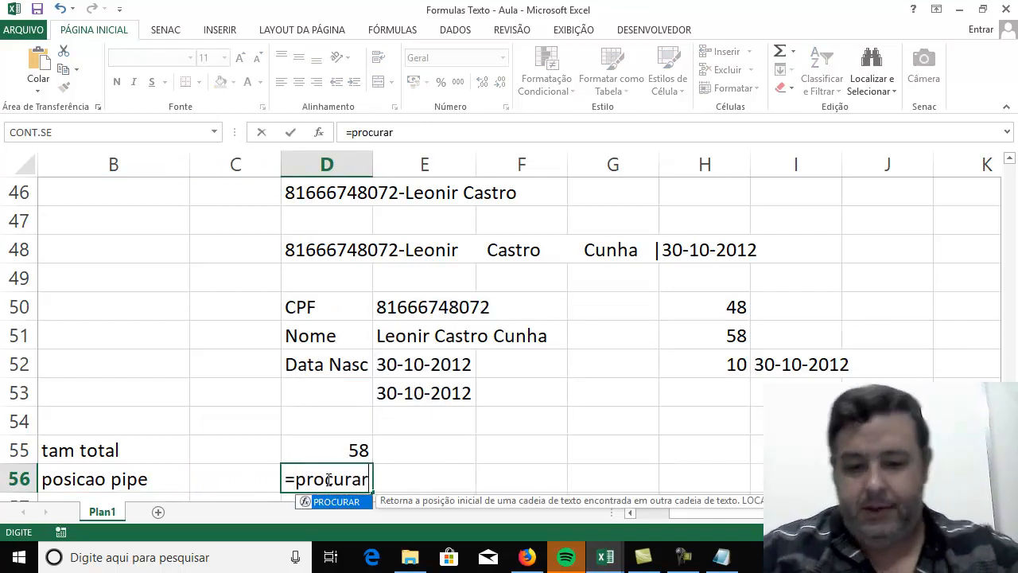
{"action": "left_click", "coordinate": [320, 252]}
{"action": "type", "text": ";\""}
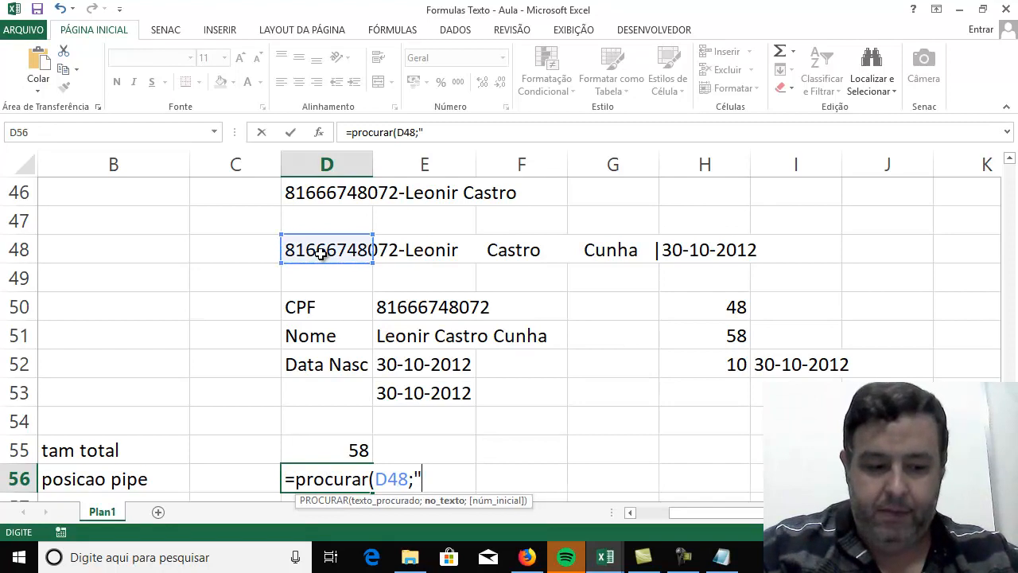
{"action": "type", "text": "|\")"}
{"action": "key", "text": "Return"}
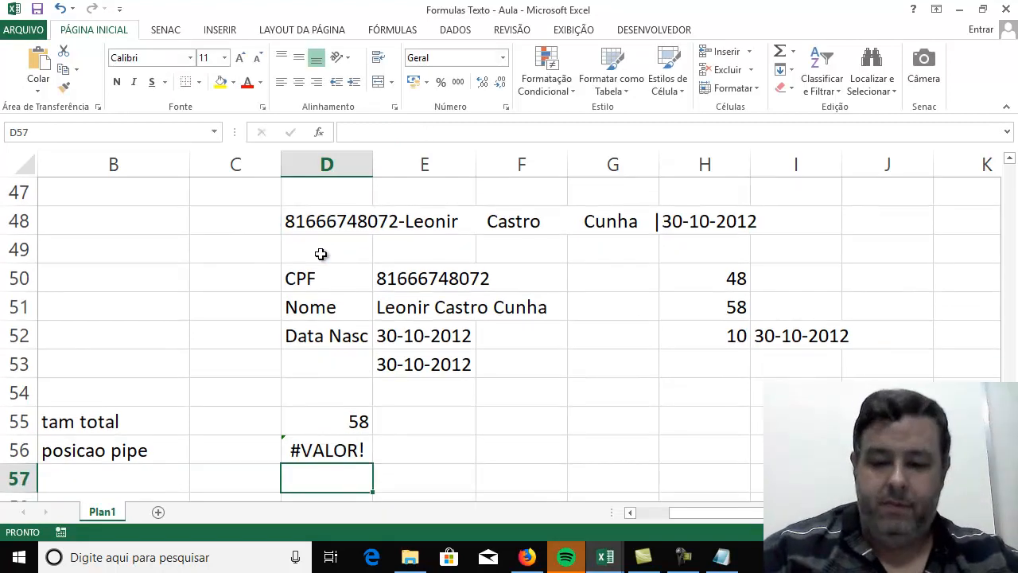
Correct the argument order in D56 so the formula reads =PROCURAR("|";D48), and select the cell again.
{"action": "key", "text": "Up"}
{"action": "left_click", "coordinate": [447, 132]}
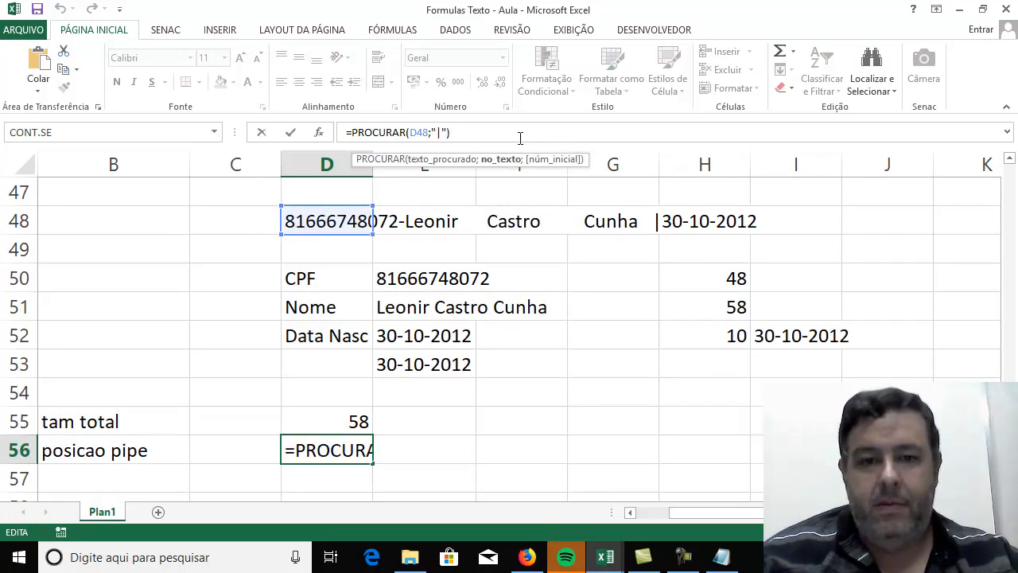
{"action": "key", "text": "BackSpace"}
{"action": "key", "text": "BackSpace"}
{"action": "key", "text": "BackSpace"}
{"action": "key", "text": "BackSpace"}
{"action": "key", "text": "BackSpace"}
{"action": "key", "text": "BackSpace"}
{"action": "key", "text": "BackSpace"}
{"action": "type", "text": "\""}
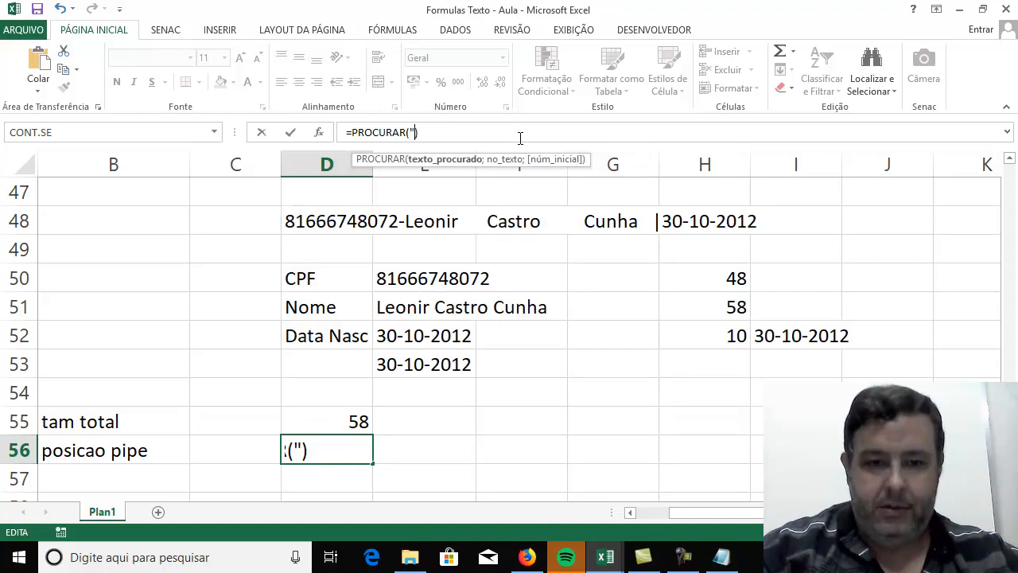
{"action": "type", "text": "|\";"}
{"action": "left_click", "coordinate": [320, 224]}
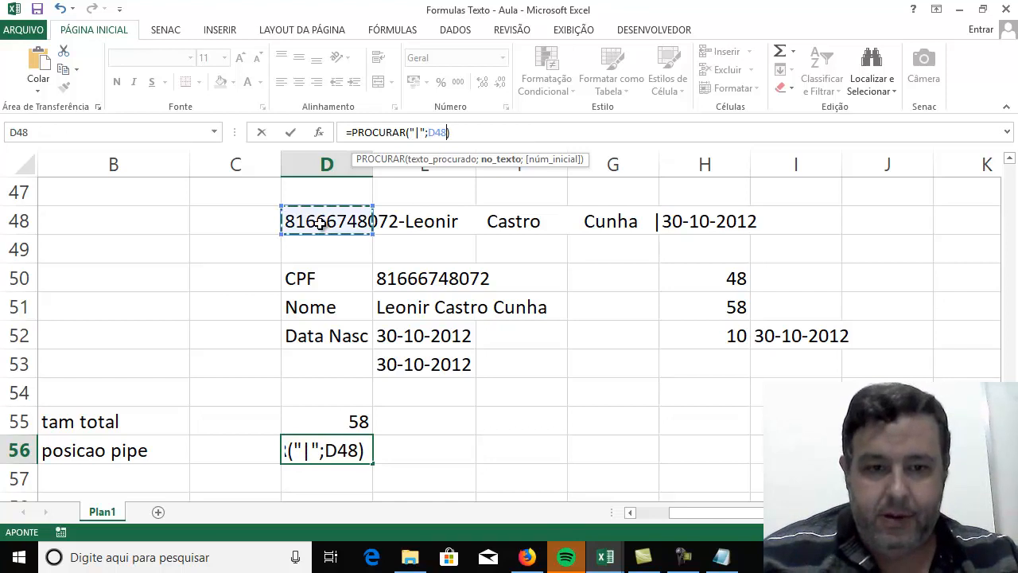
{"action": "key", "text": "Return"}
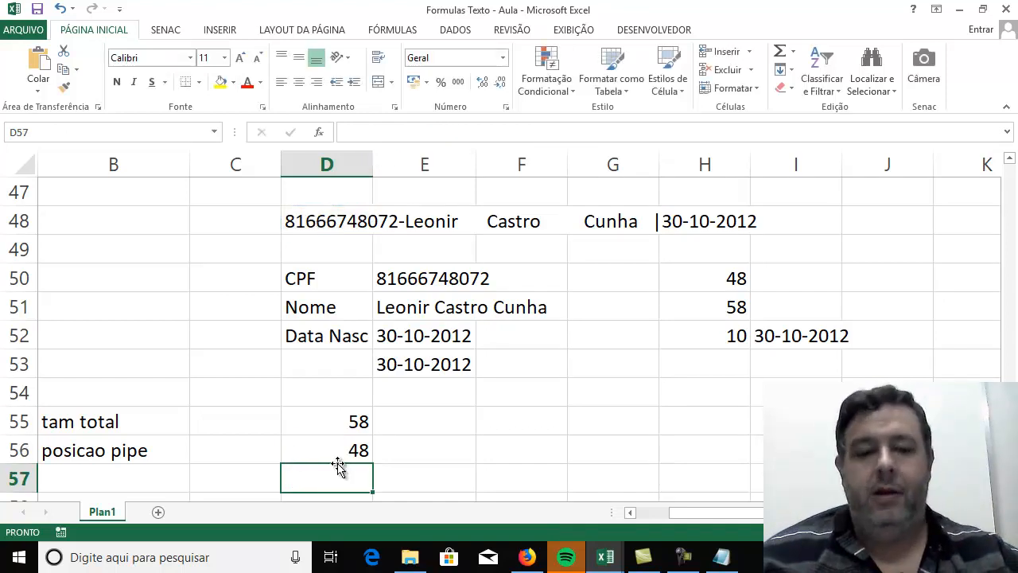
{"action": "left_click", "coordinate": [342, 458]}
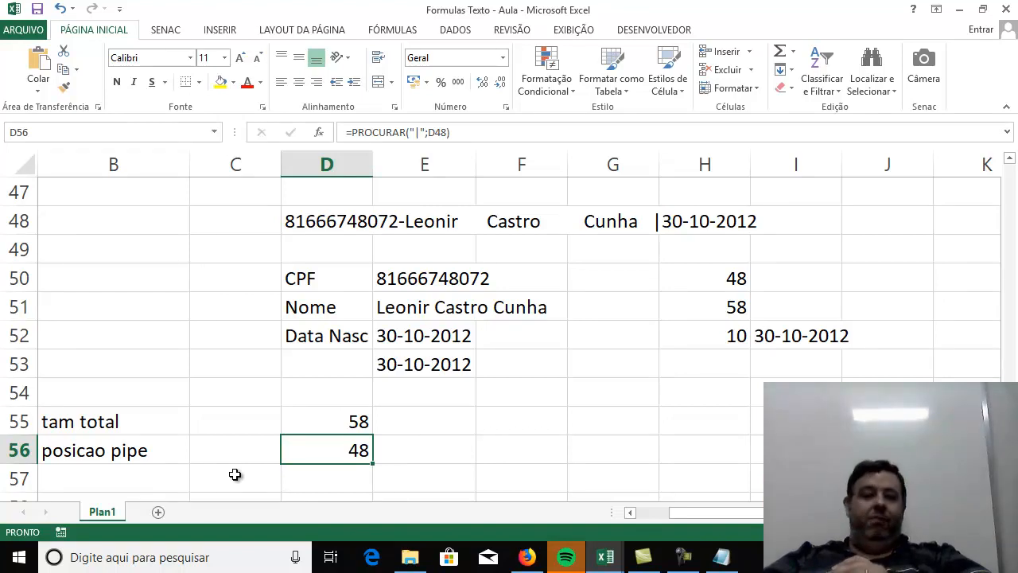
Switch to Notepad and replace the ??? in the third DIREITA line with 48.
{"action": "left_click", "coordinate": [722, 556]}
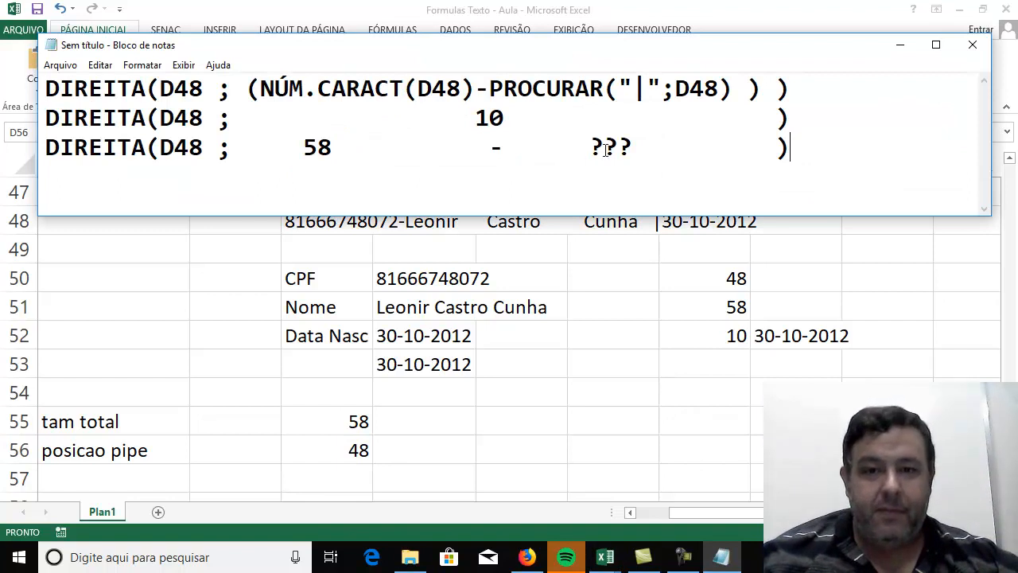
{"action": "left_click_drag", "start_coordinate": [589, 147], "coordinate": [633, 148]}
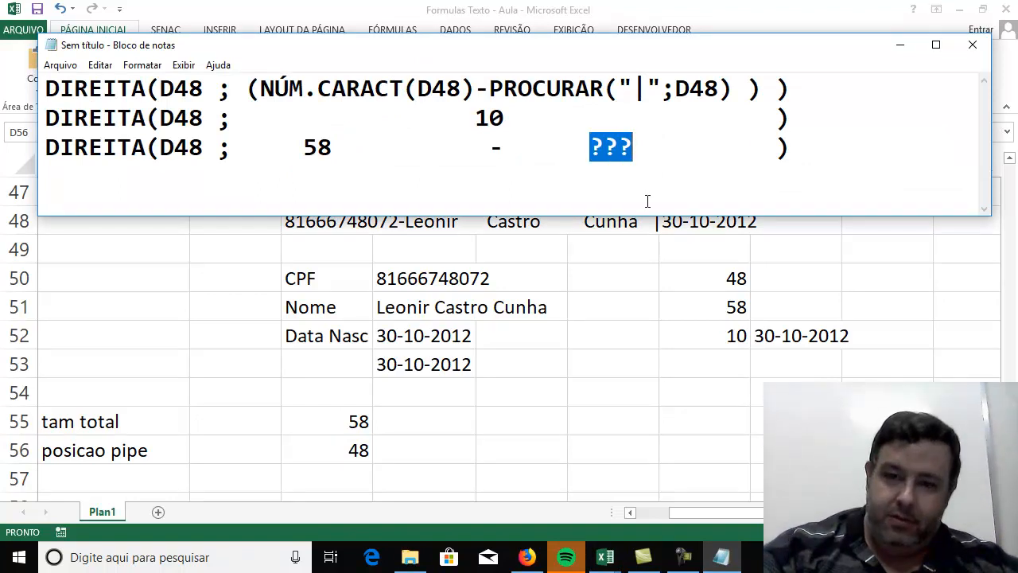
{"action": "type", "text": "48"}
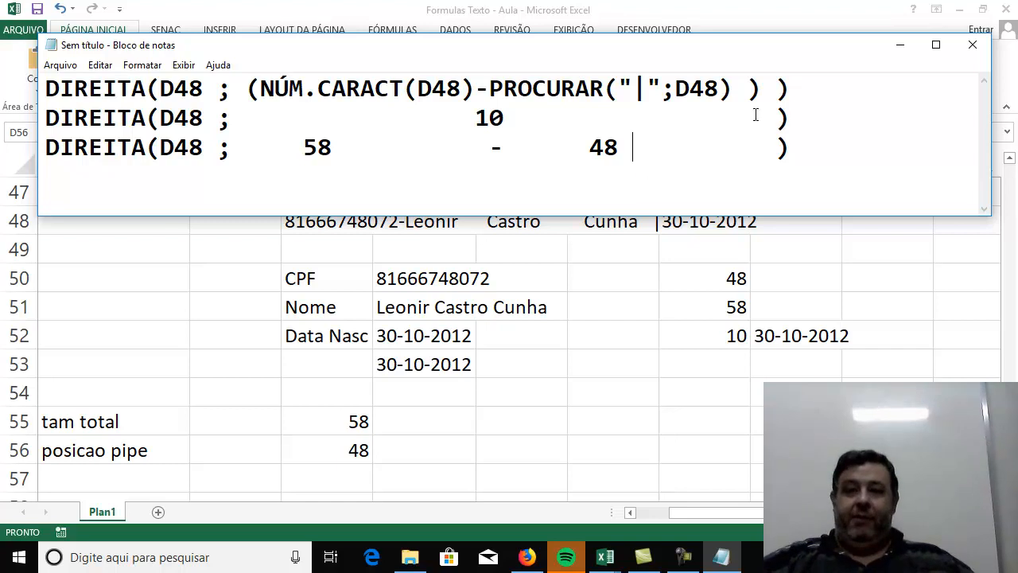
Highlight the complete first DIREITA formula, and add the line "EXT.TEXTO( Texto , PosIni, QtosCaract )" below the three DIREITA lines.
{"action": "left_click_drag", "start_coordinate": [793, 90], "coordinate": [43, 85]}
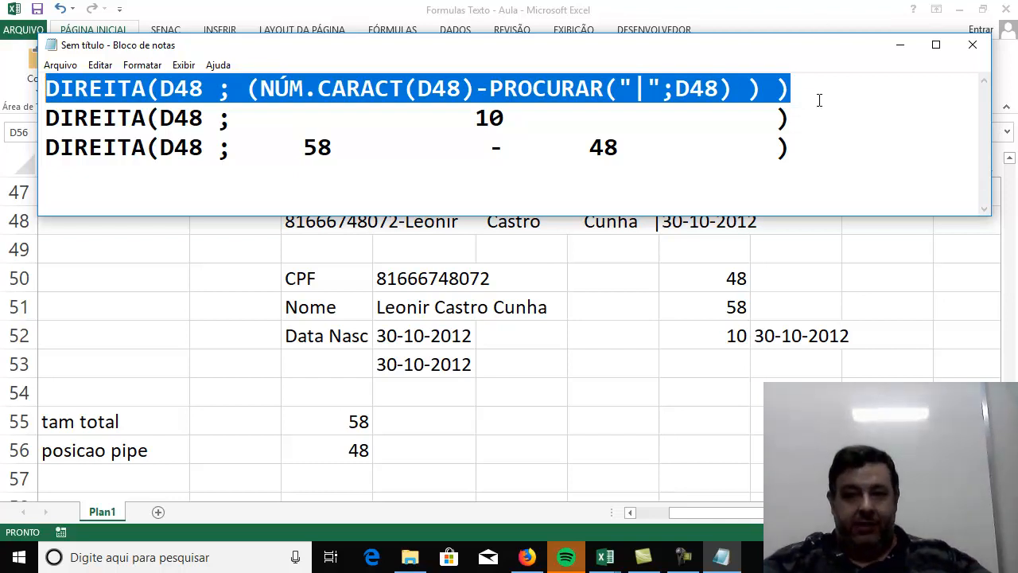
{"action": "left_click", "coordinate": [800, 113]}
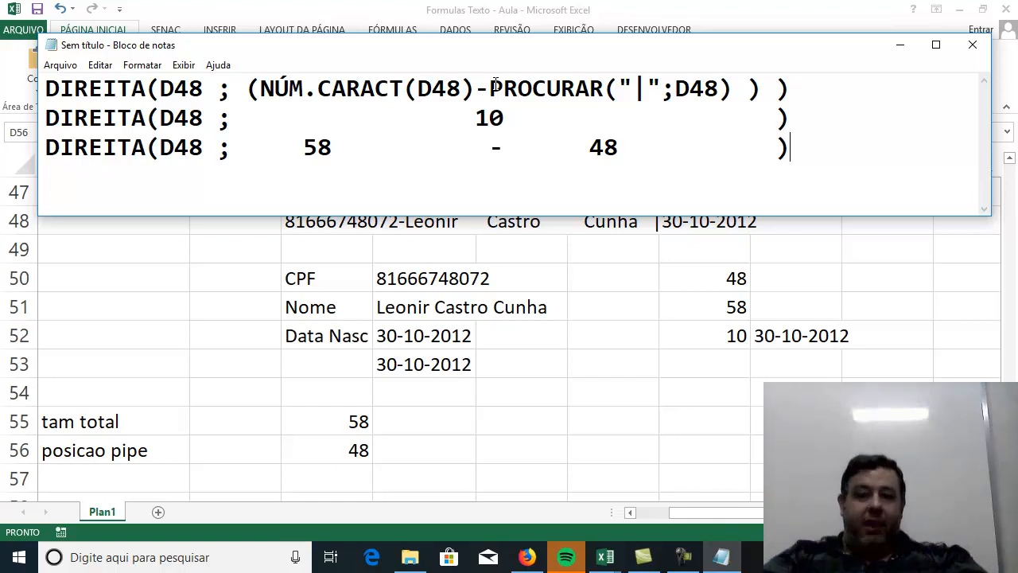
{"action": "key", "text": "Return"}
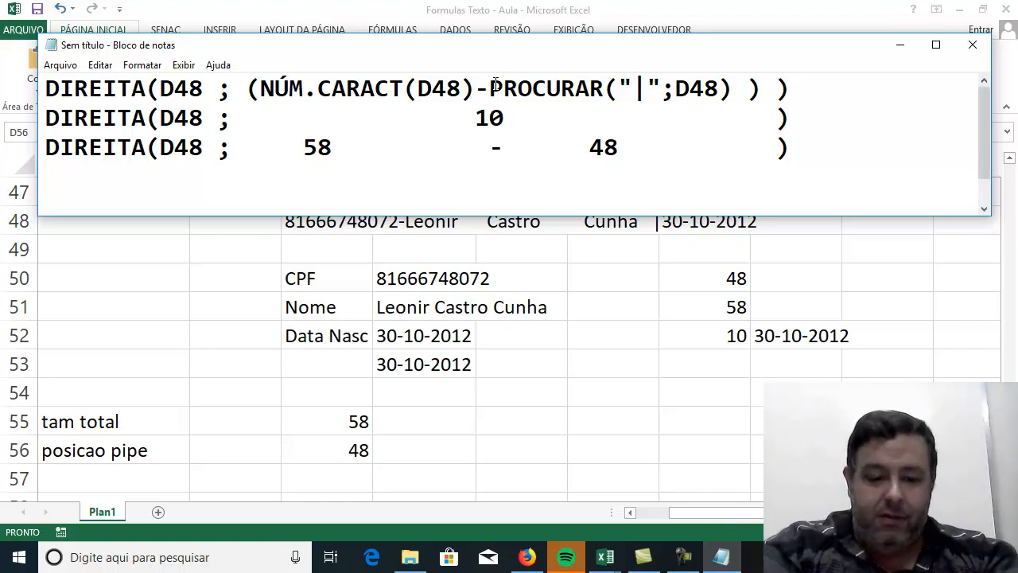
{"action": "type", "text": "EXT.TEXTO"}
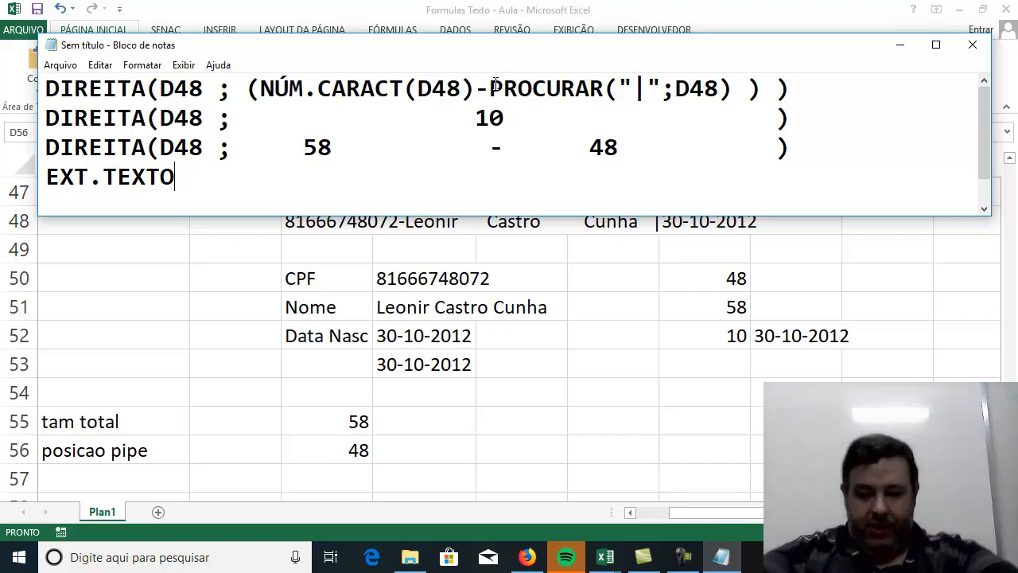
{"action": "type", "text": "("}
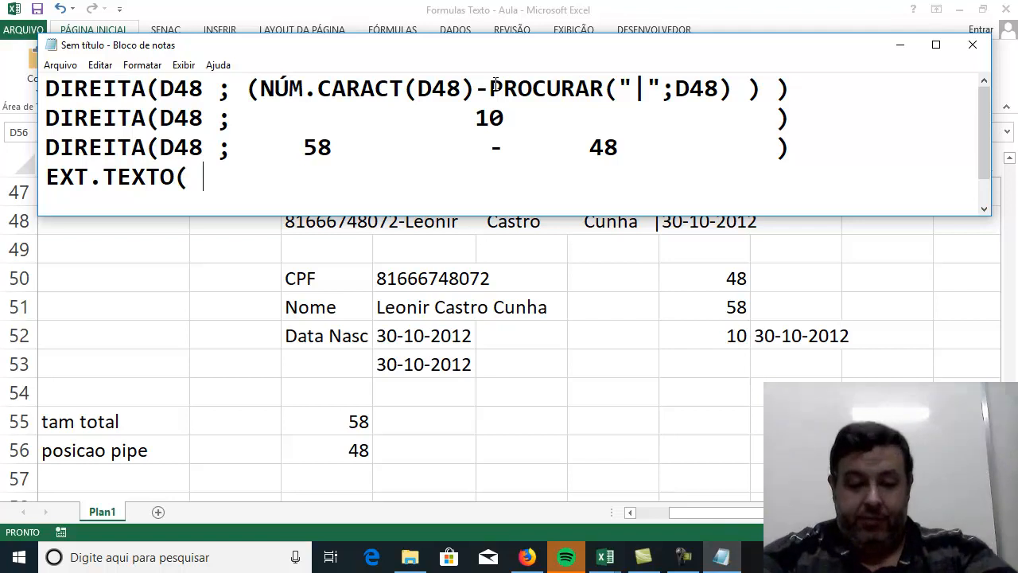
{"action": "type", "text": "Texto ,"}
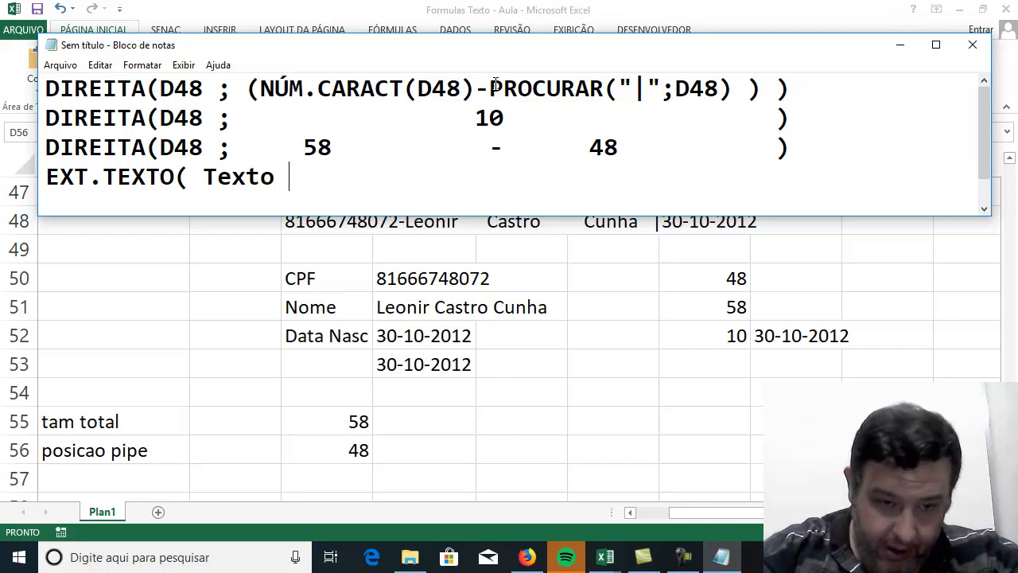
{"action": "type", "text": " Pos"}
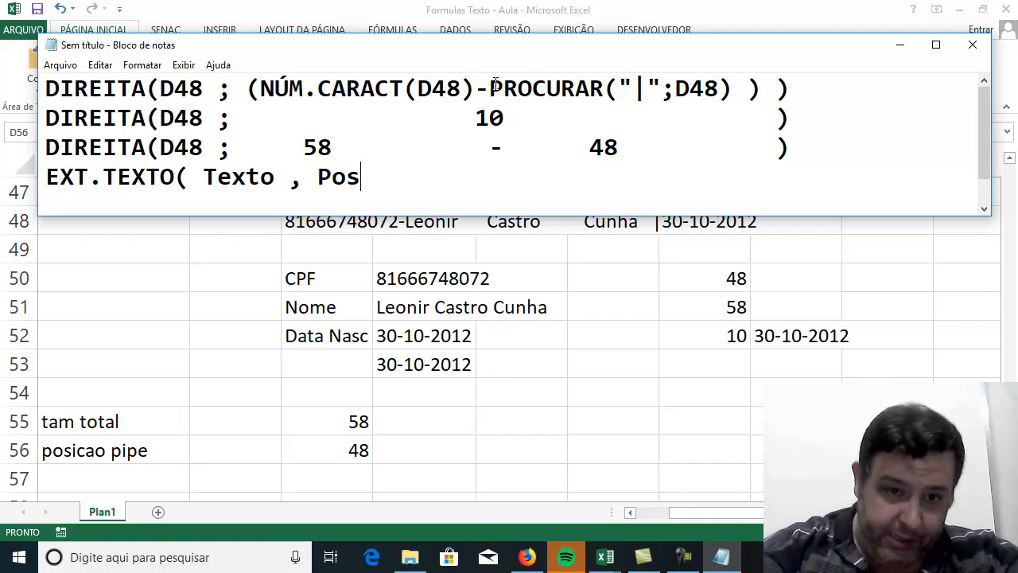
{"action": "type", "text": "Ini, Q"}
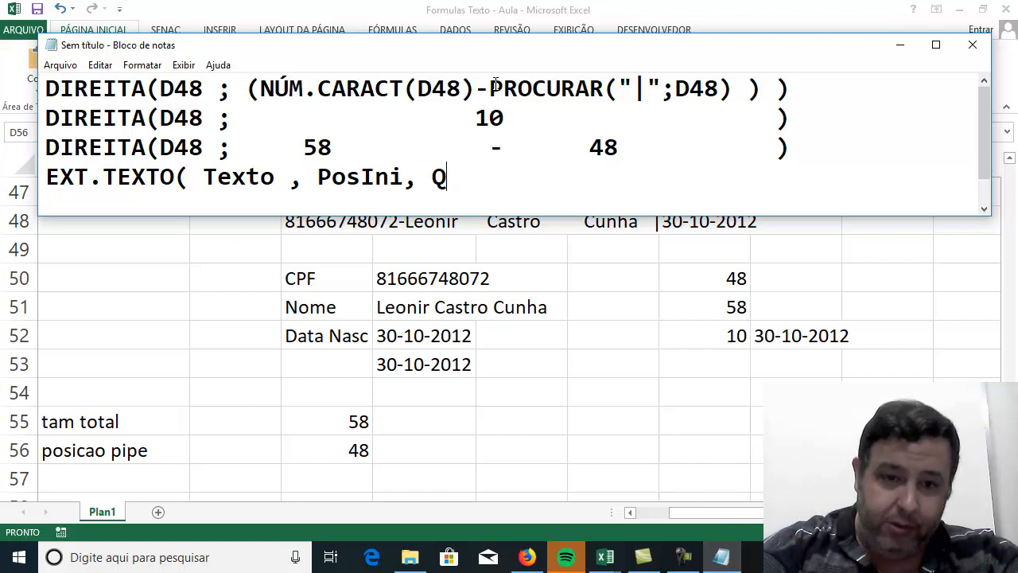
{"action": "type", "text": "tosCaract"}
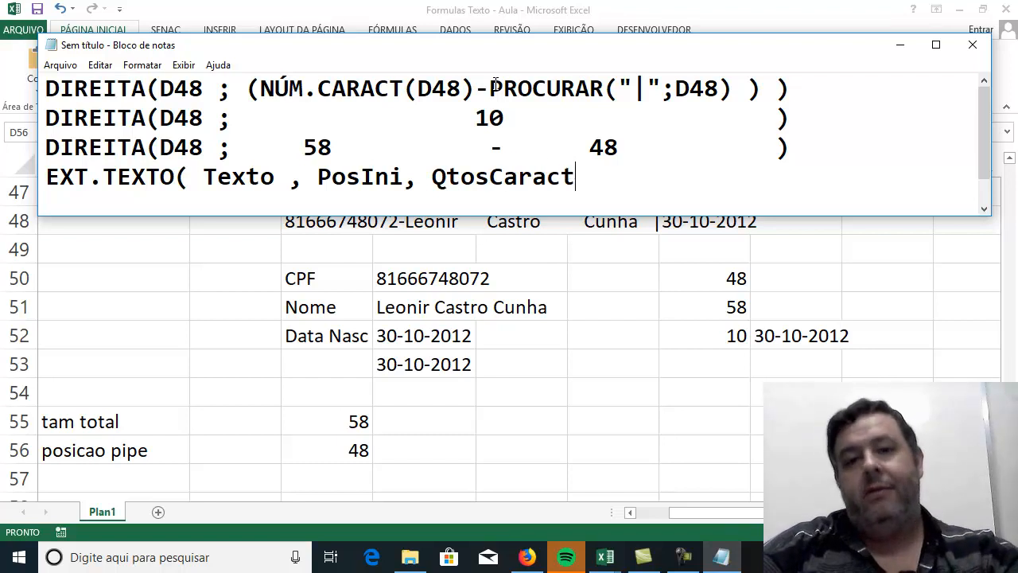
{"action": "type", "text": " )"}
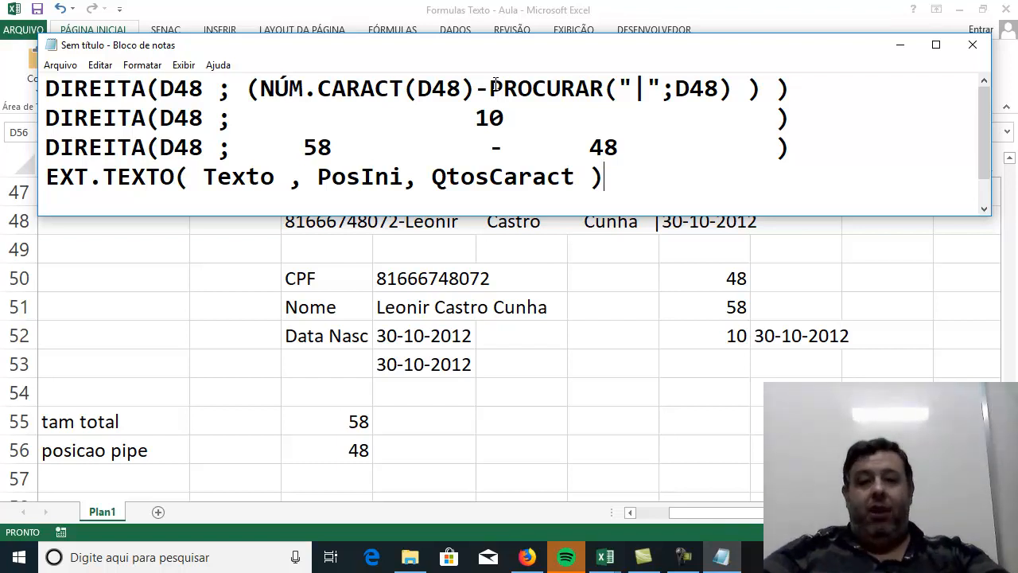
Add the indented note "PosIni ==> Posicao do Hífem + 1" under the EXT.TEXTO line.
{"action": "key", "text": "Return"}
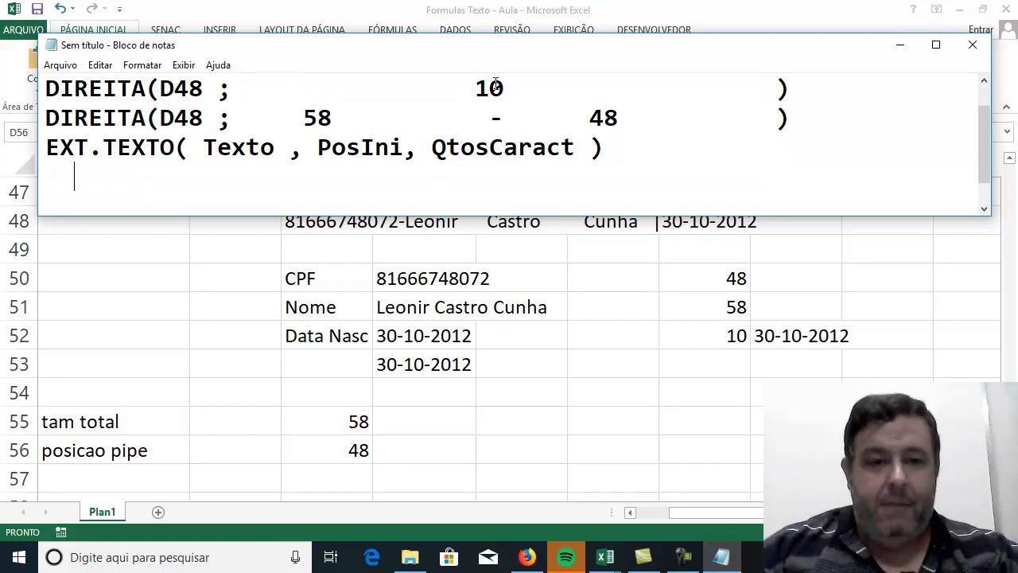
{"action": "type", "text": "P"}
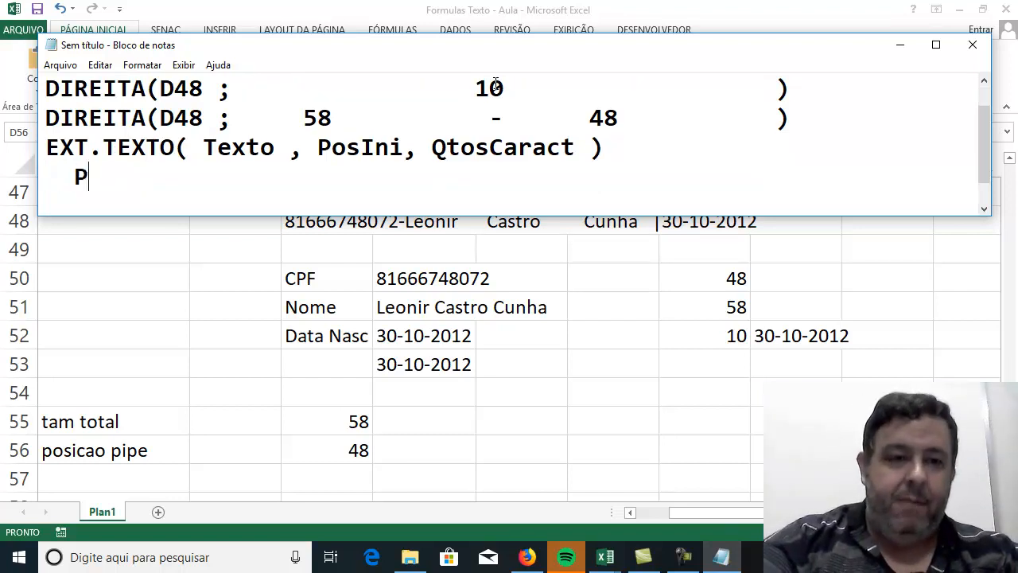
{"action": "type", "text": "osIni"}
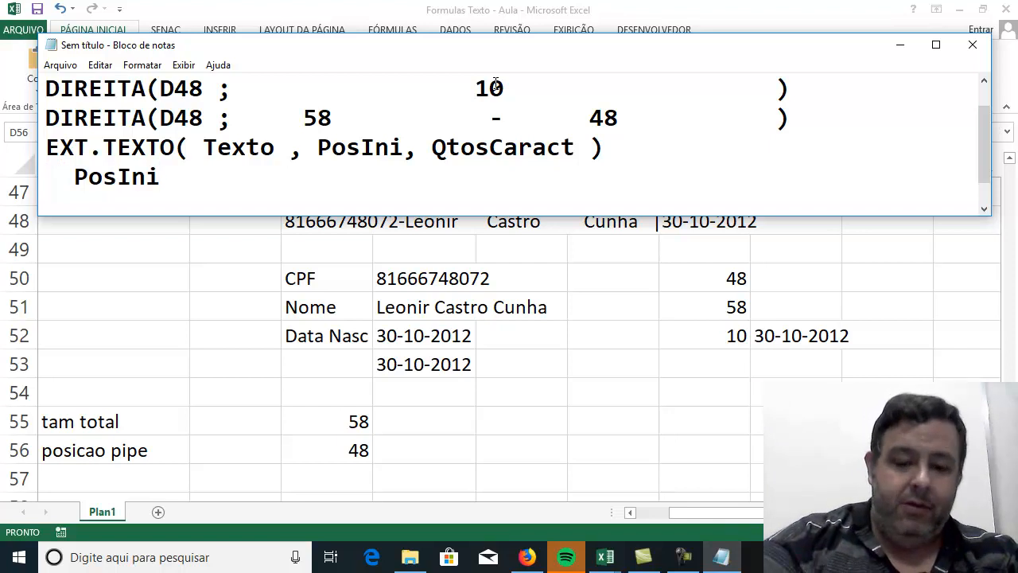
{"action": "type", "text": " ==> "}
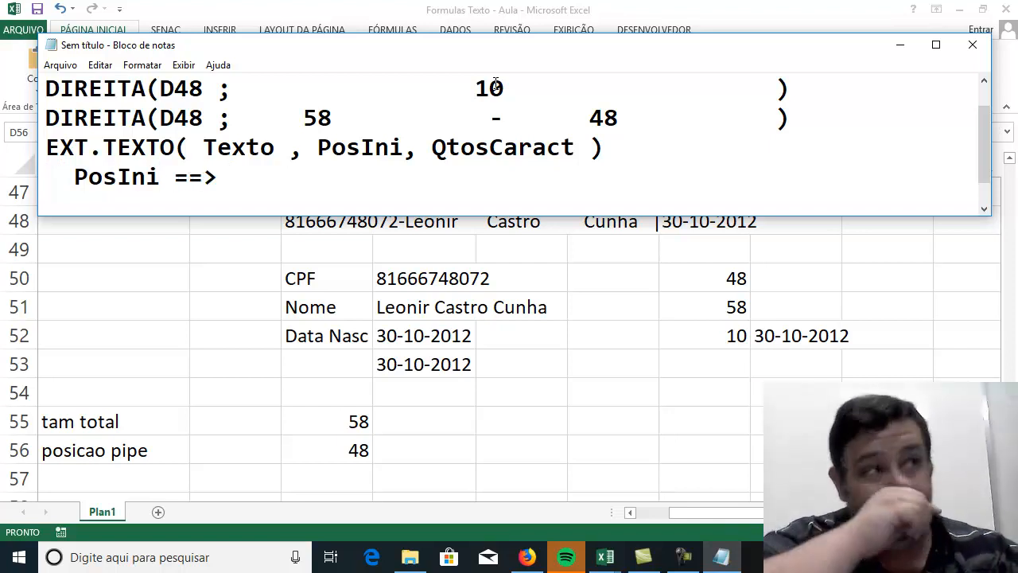
{"action": "type", "text": "\"-\""}
{"action": "key", "text": "BackSpace"}
{"action": "key", "text": "BackSpace"}
{"action": "key", "text": "BackSpace"}
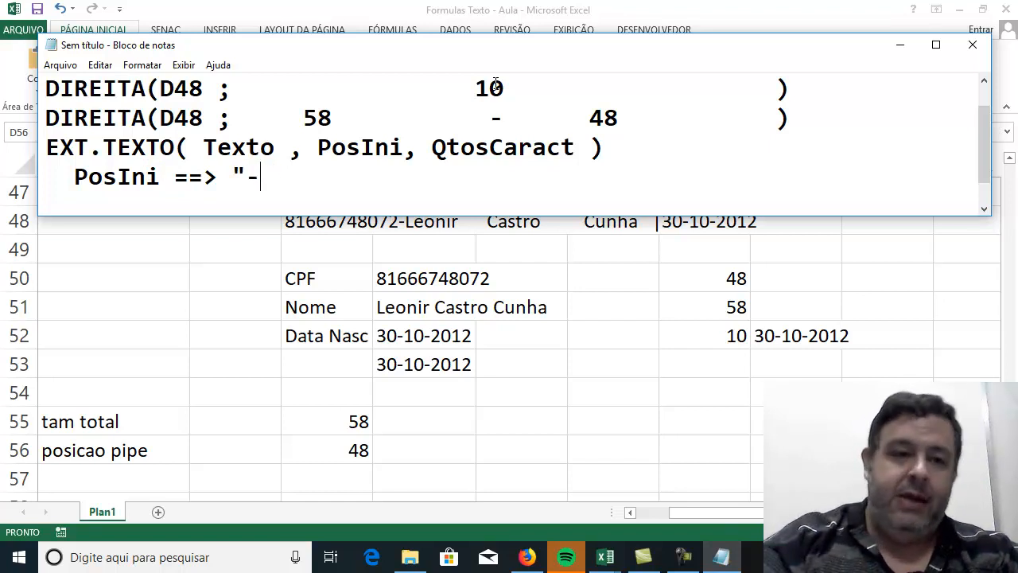
{"action": "type", "text": "Posicao di"}
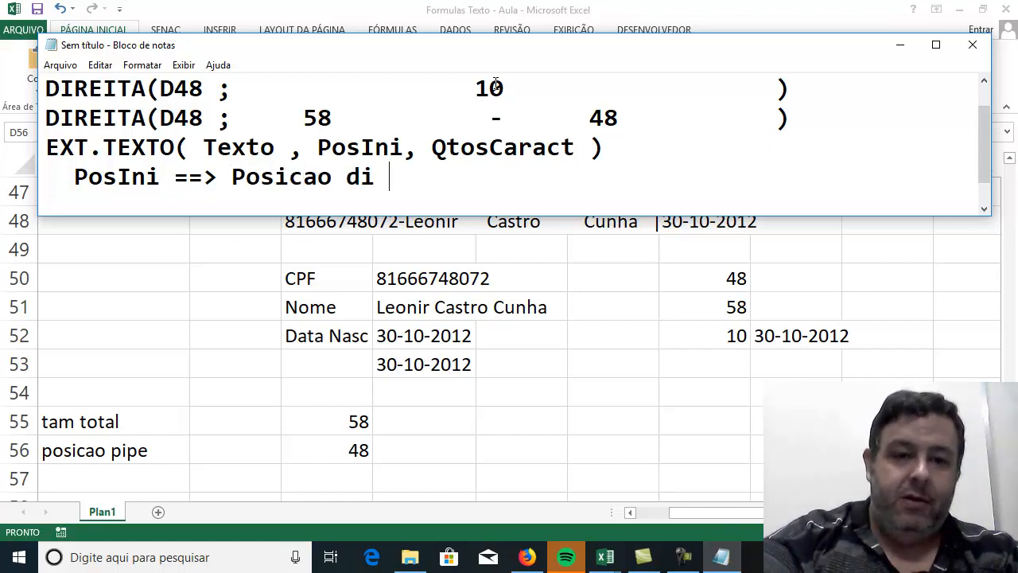
{"action": "key", "text": "BackSpace"}
{"action": "key", "text": "BackSpace"}
{"action": "type", "text": "o do"}
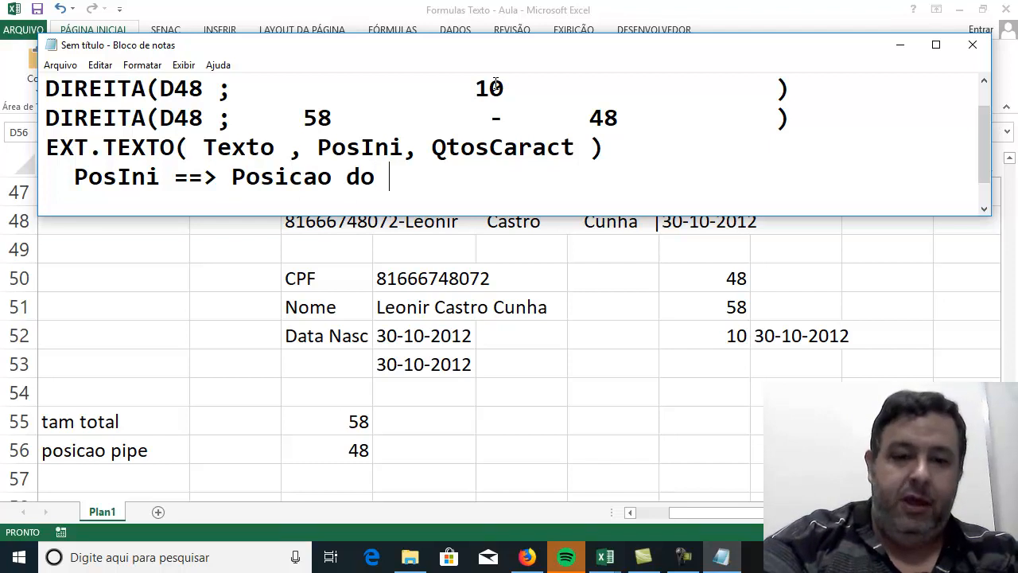
{"action": "type", "text": "Hífem"}
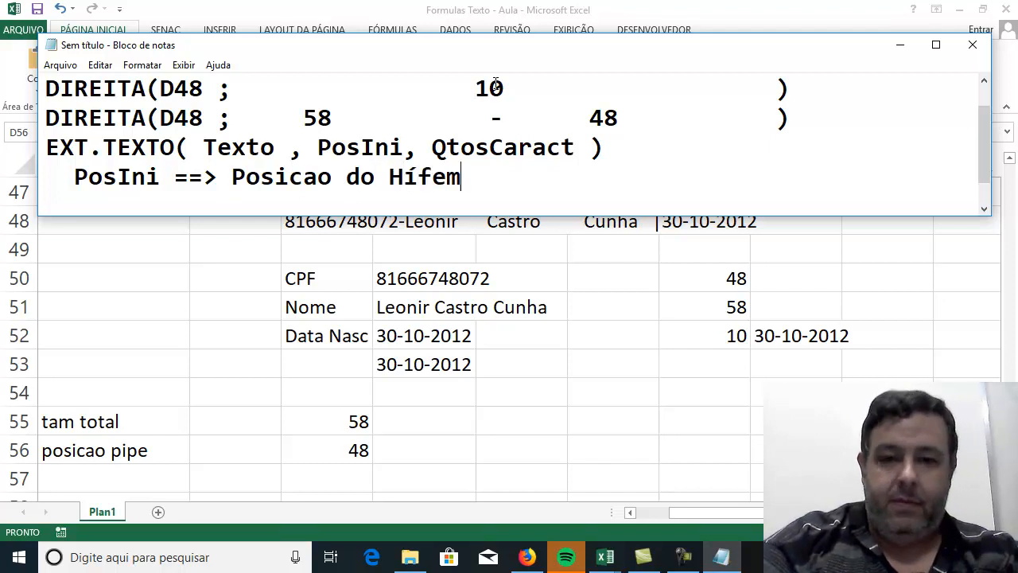
{"action": "type", "text": " + 1"}
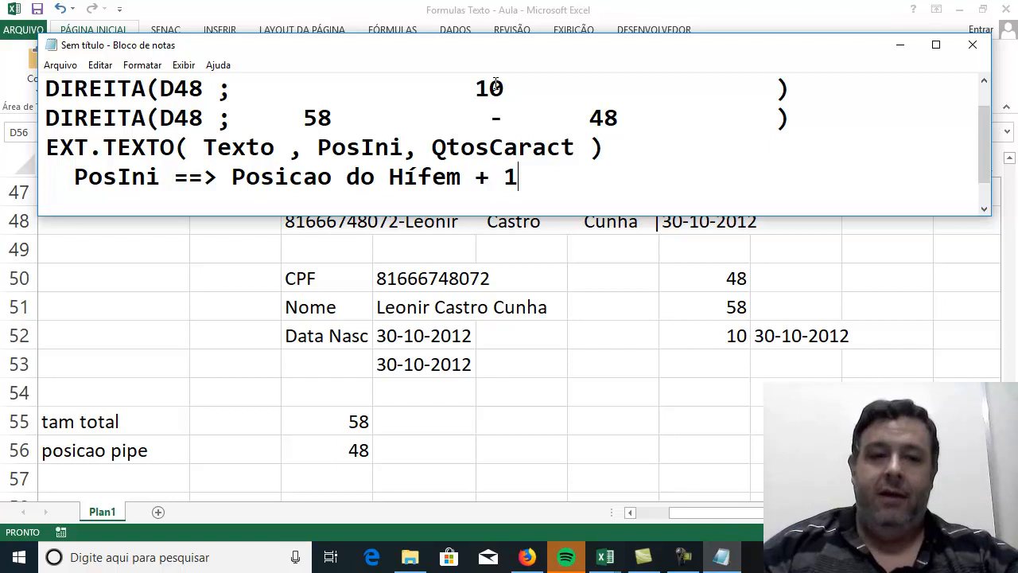
Add the indented note "QtsCaract ==> Posicao Anterior ao Pipe" under the PosIni note, followed by a new line.
{"action": "key", "text": "Return"}
{"action": "type", "text": "QtsC"}
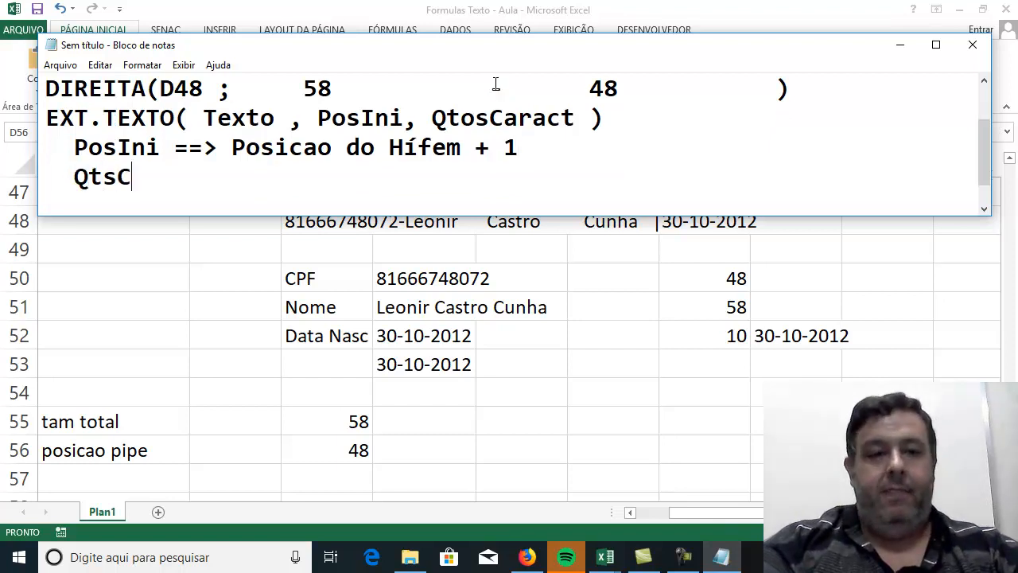
{"action": "type", "text": "aract ==>"}
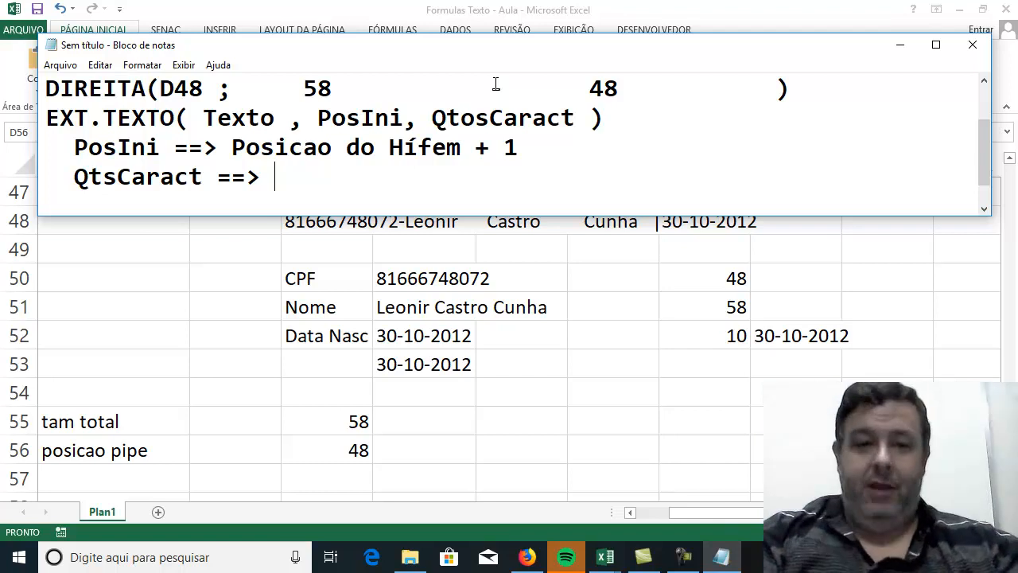
{"action": "type", "text": "P"}
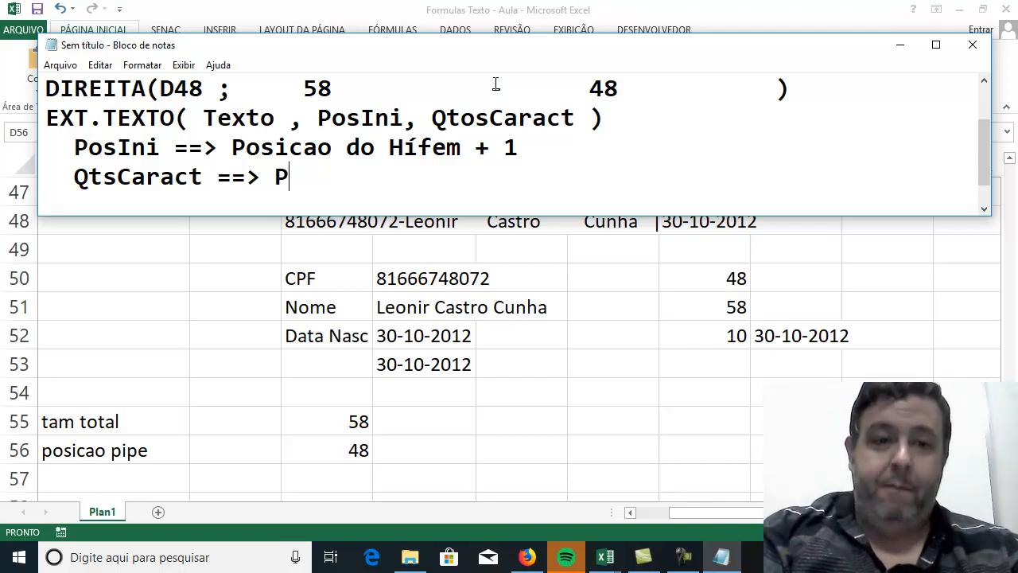
{"action": "type", "text": "osicao Ant"}
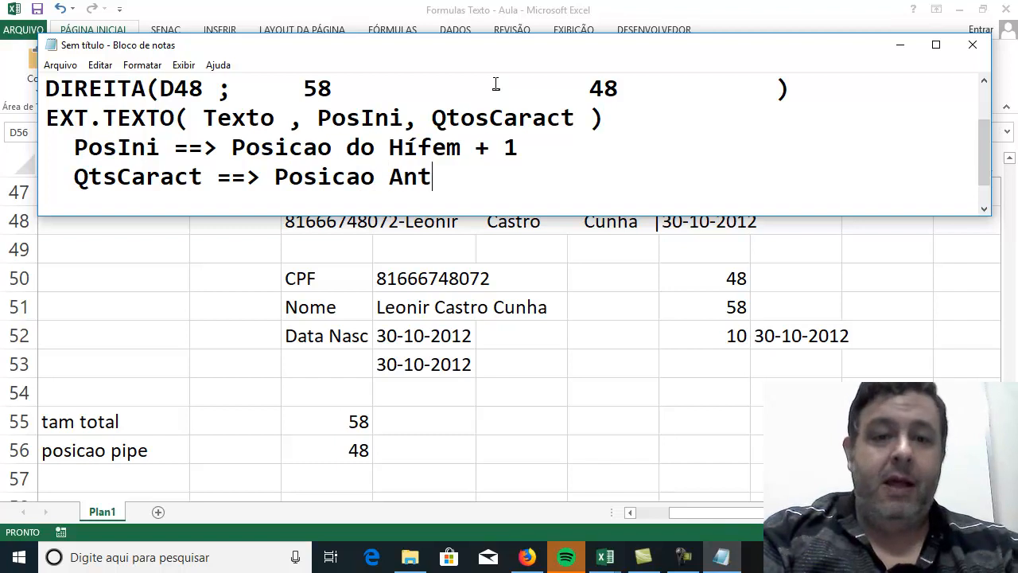
{"action": "type", "text": "erior ao Pipe"}
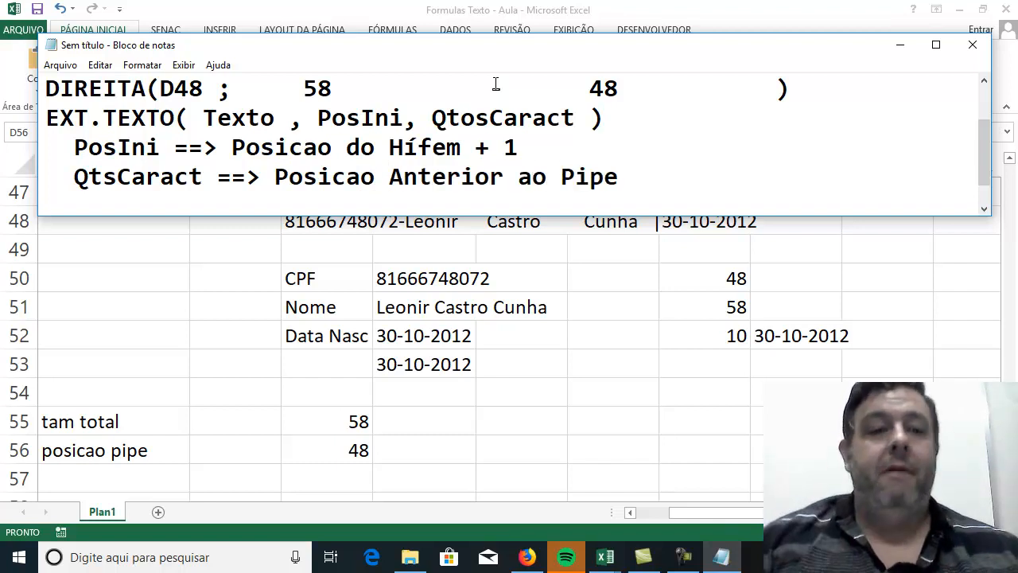
{"action": "key", "text": "Return"}
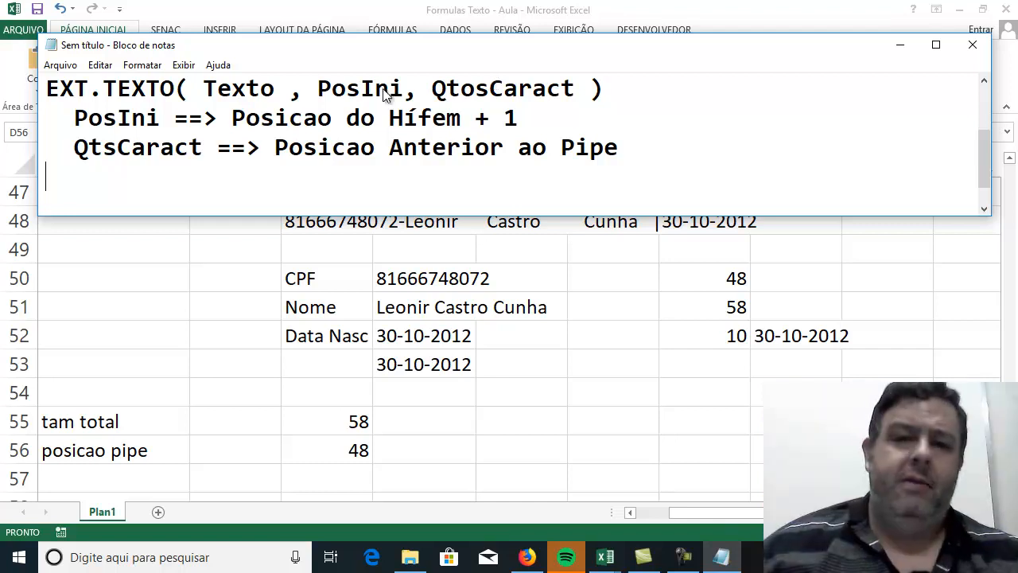
Correct "Hífem" to "Hífen" in the PosIni note and return to the empty last line.
{"action": "left_click", "coordinate": [450, 118]}
{"action": "key", "text": "Delete"}
{"action": "type", "text": "n"}
{"action": "left_click", "coordinate": [622, 169]}
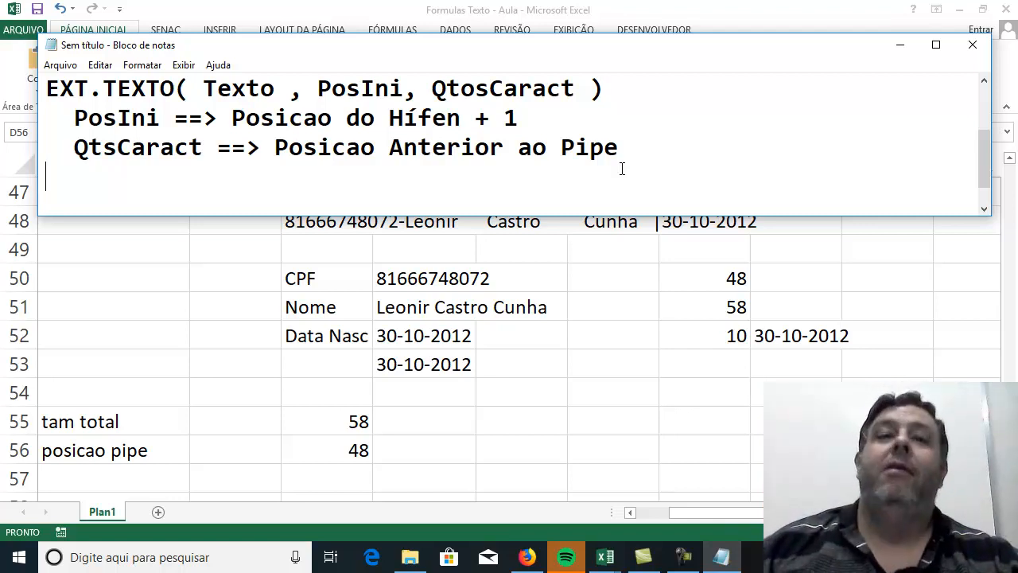
Leave a blank line below the notes, write "Posicao do hífen + 1 ?? D48" and start a new line.
{"action": "key", "text": "Return"}
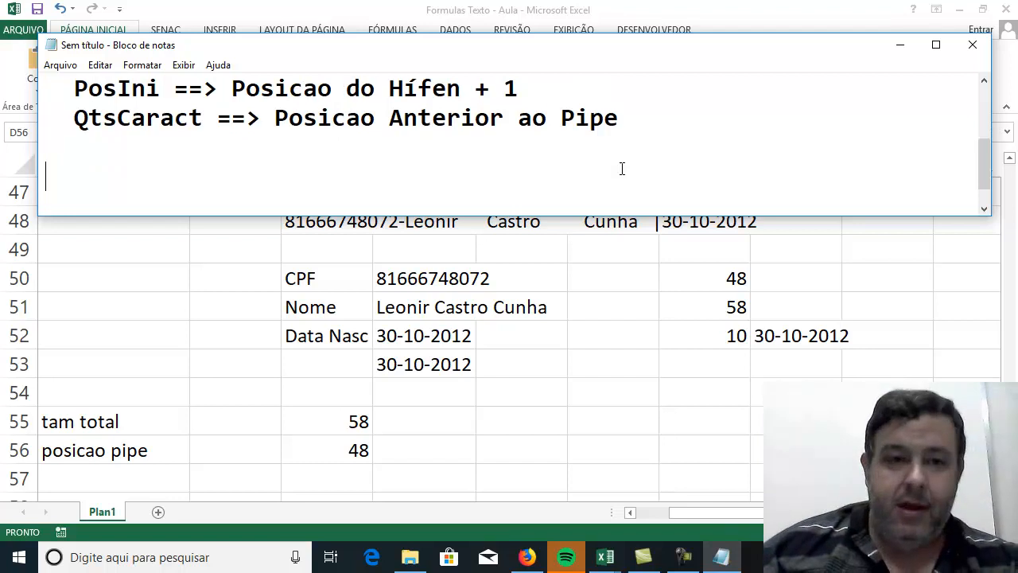
{"action": "type", "text": "Popsic"}
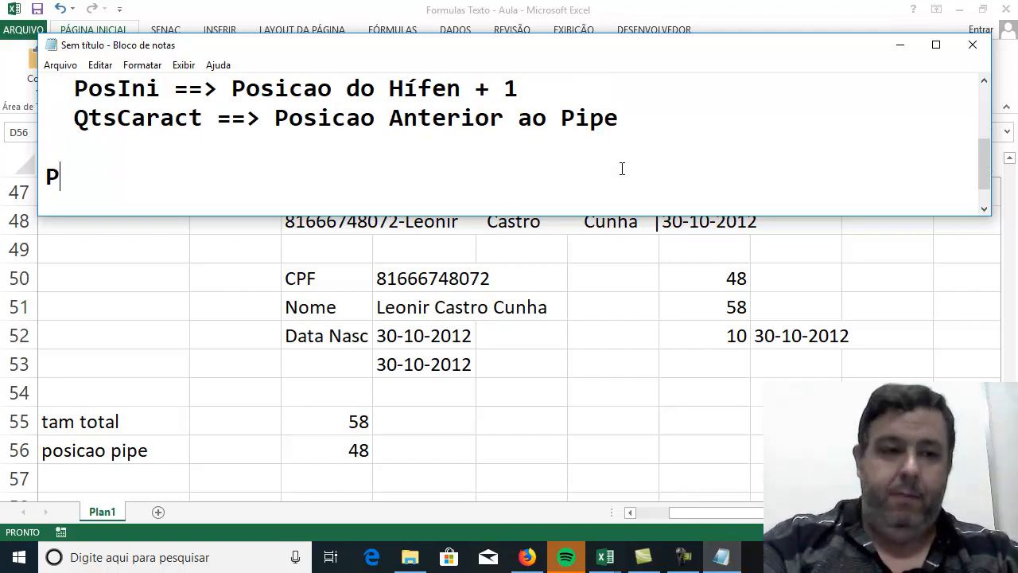
{"action": "key", "text": "BackSpace"}
{"action": "key", "text": "BackSpace"}
{"action": "key", "text": "BackSpace"}
{"action": "key", "text": "BackSpace"}
{"action": "type", "text": "sicao"}
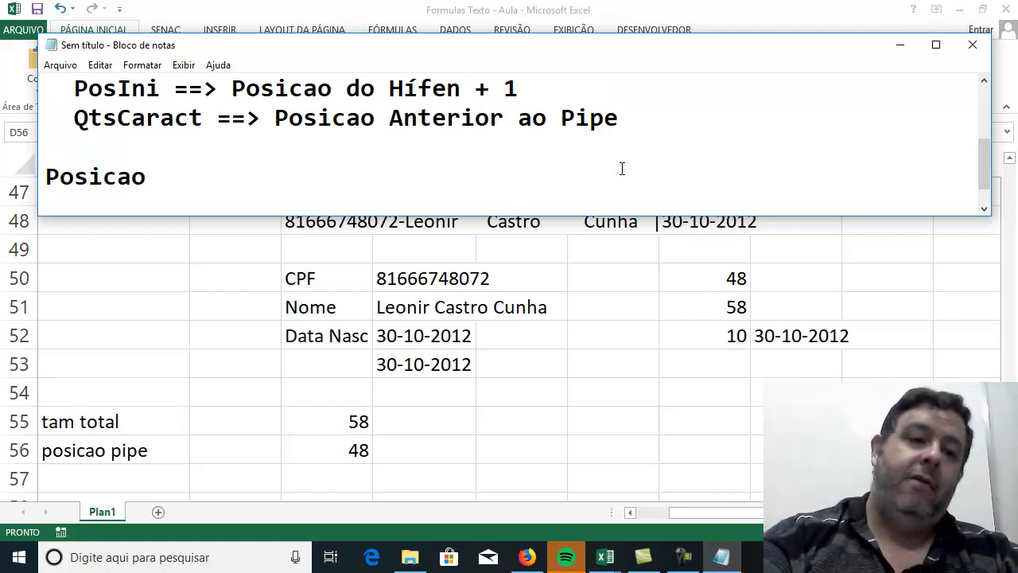
{"action": "type", "text": " do hífem"}
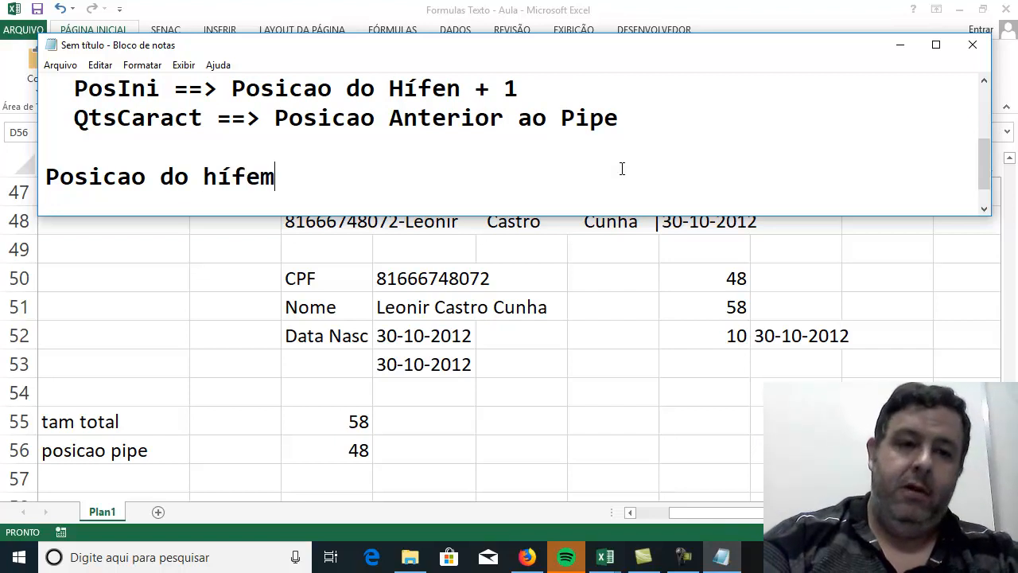
{"action": "key", "text": "BackSpace"}
{"action": "key", "text": "BackSpace"}
{"action": "type", "text": "n + 1"}
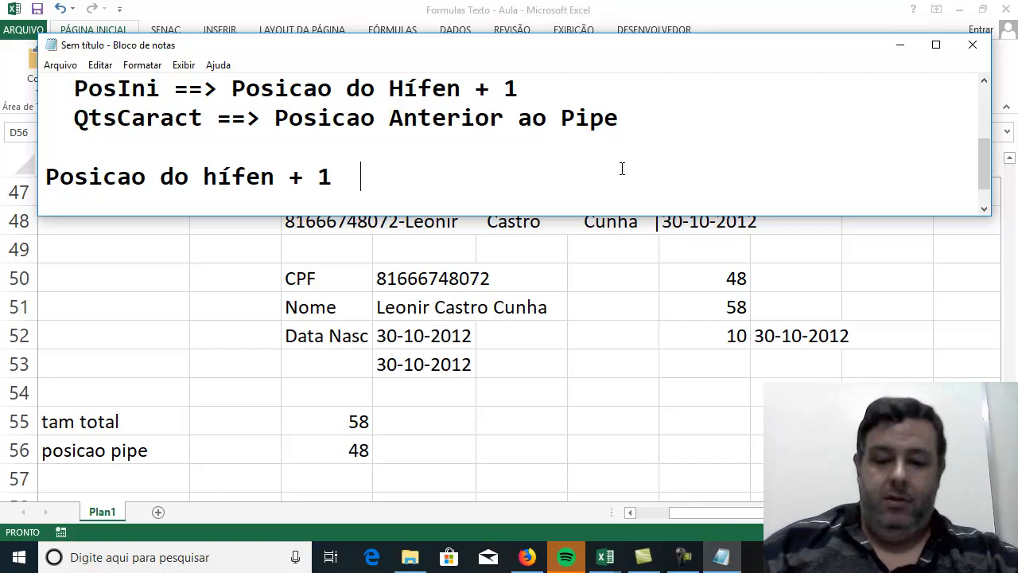
{"action": "type", "text": "  ??"}
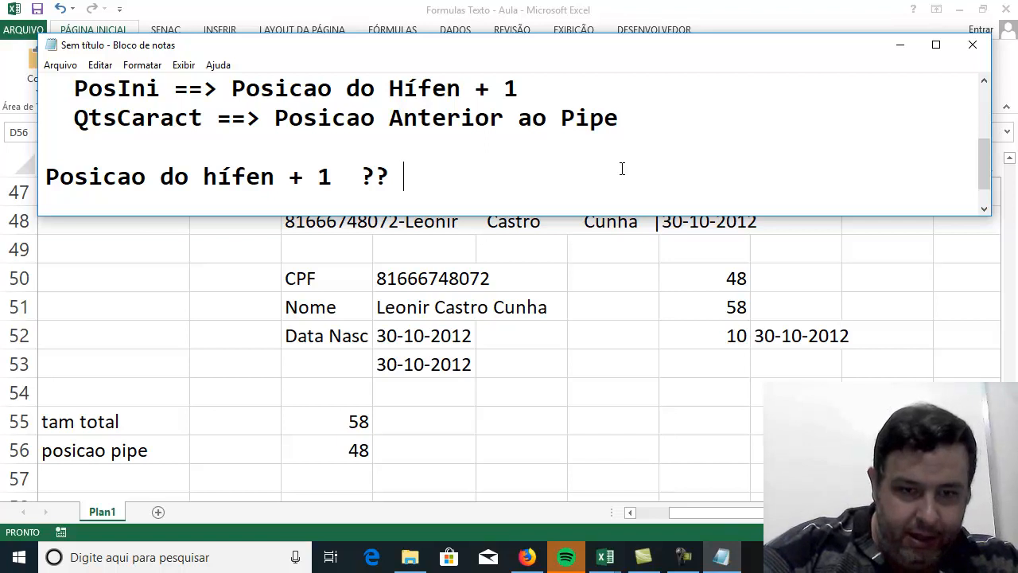
{"action": "type", "text": "D48"}
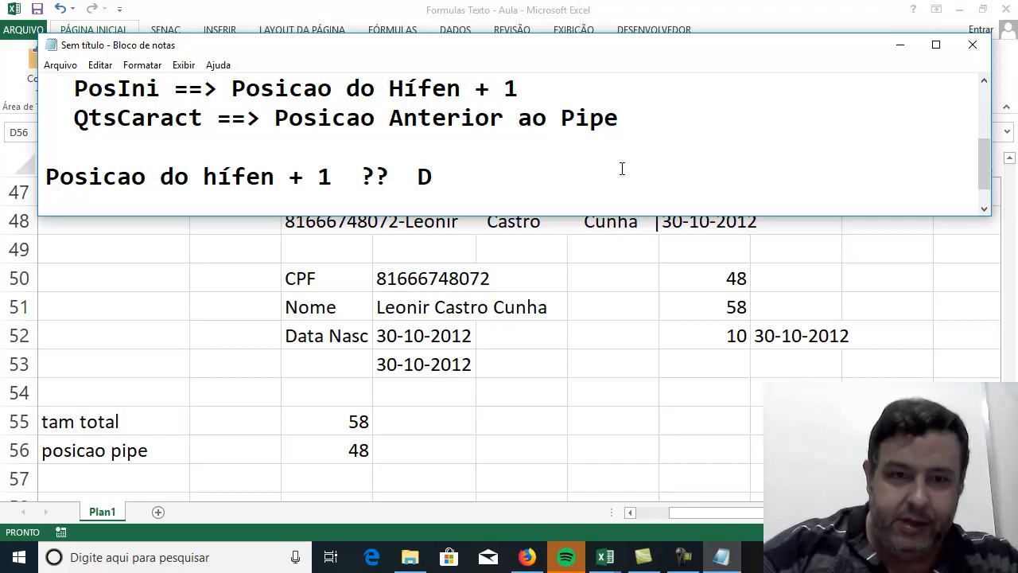
{"action": "scroll", "coordinate": [753, 167], "scroll_direction": "up", "scroll_amount": 2}
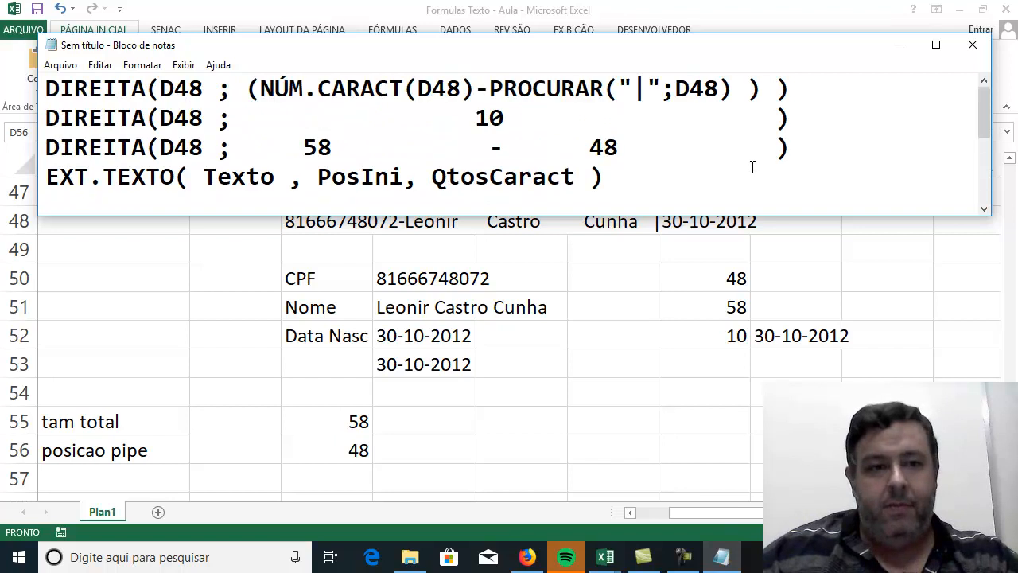
{"action": "scroll", "coordinate": [753, 166], "scroll_direction": "down", "scroll_amount": 2}
{"action": "key", "text": "Return"}
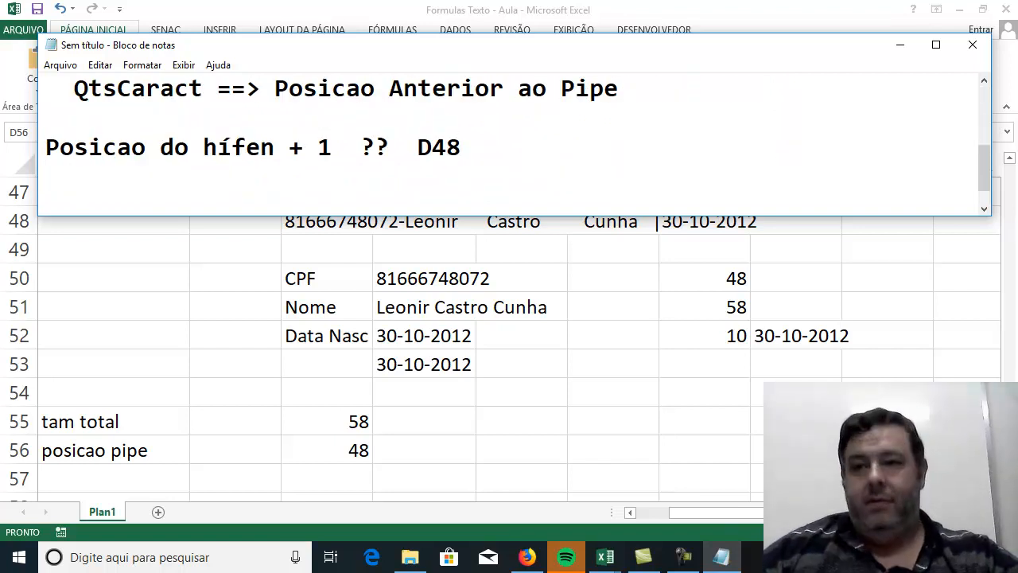
Enlarge the Notepad window and write Procurar("-";D48) under the "Posicao do hífen + 1" line, leaving a blank line between.
{"action": "left_click", "coordinate": [937, 46]}
{"action": "left_click", "coordinate": [467, 250]}
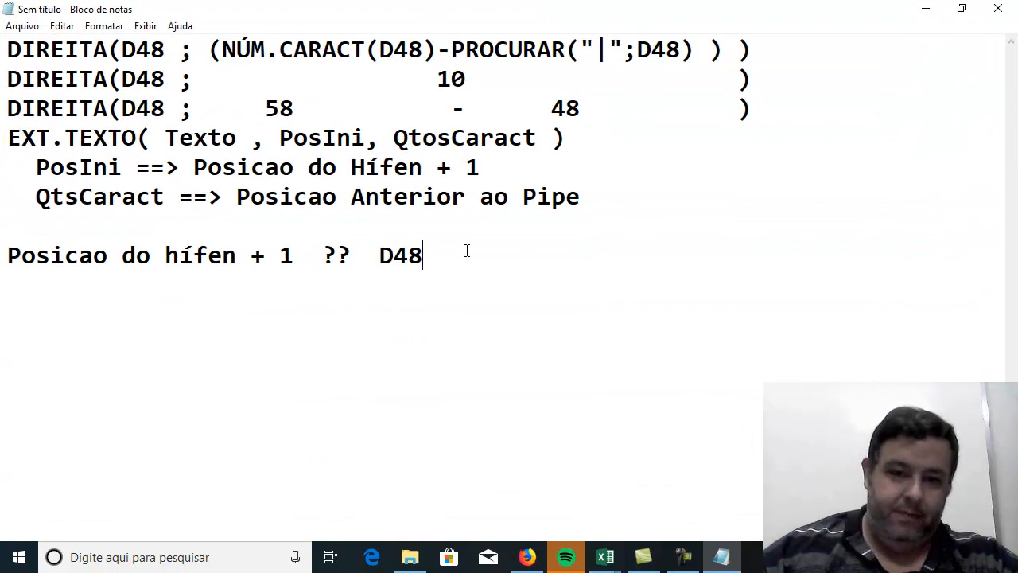
{"action": "key", "text": "Return"}
{"action": "key", "text": "Return"}
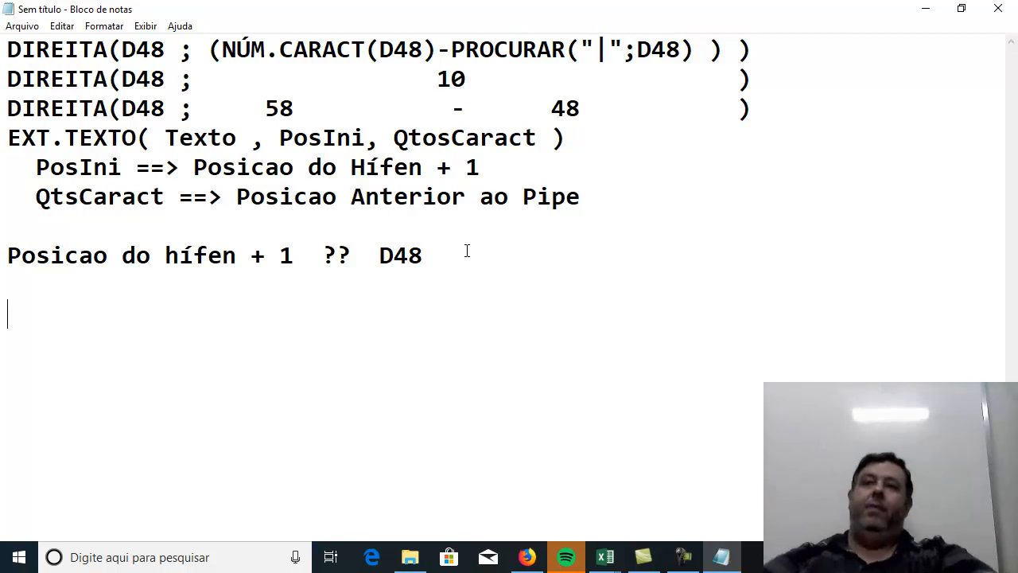
{"action": "type", "text": "Produ"}
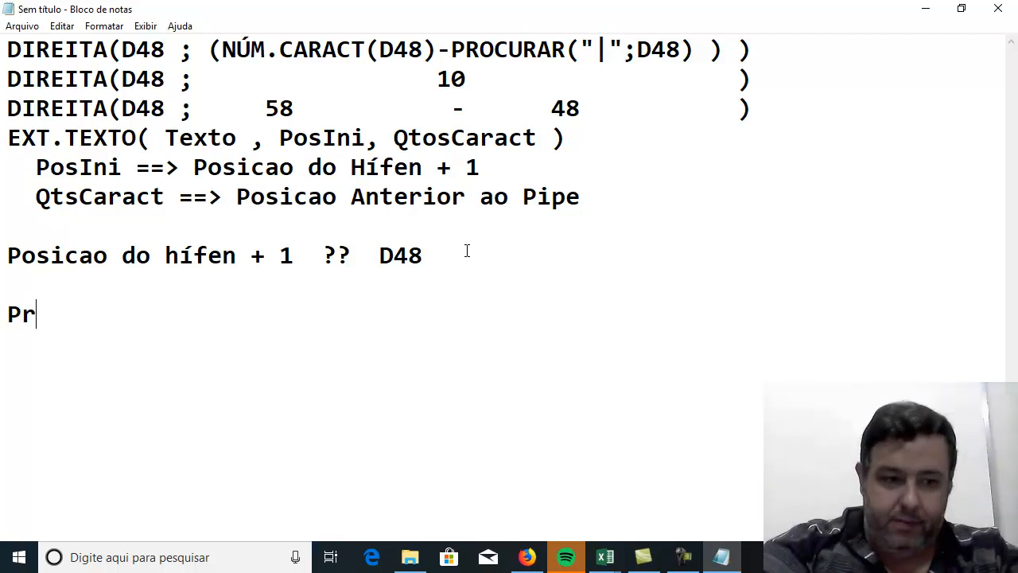
{"action": "key", "text": "BackSpace"}
{"action": "key", "text": "BackSpace"}
{"action": "type", "text": "curar"}
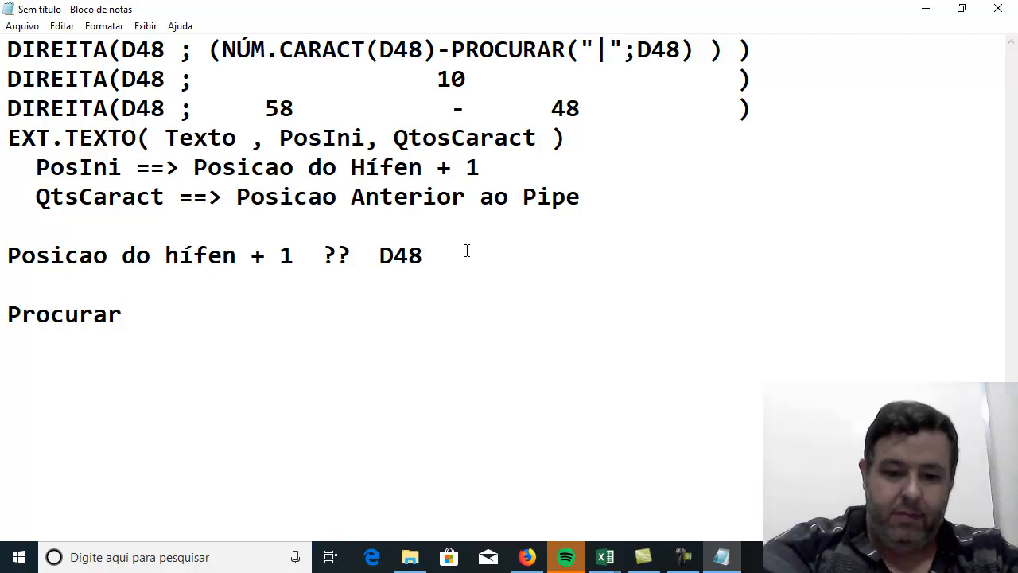
{"action": "type", "text": "(\"-\";"}
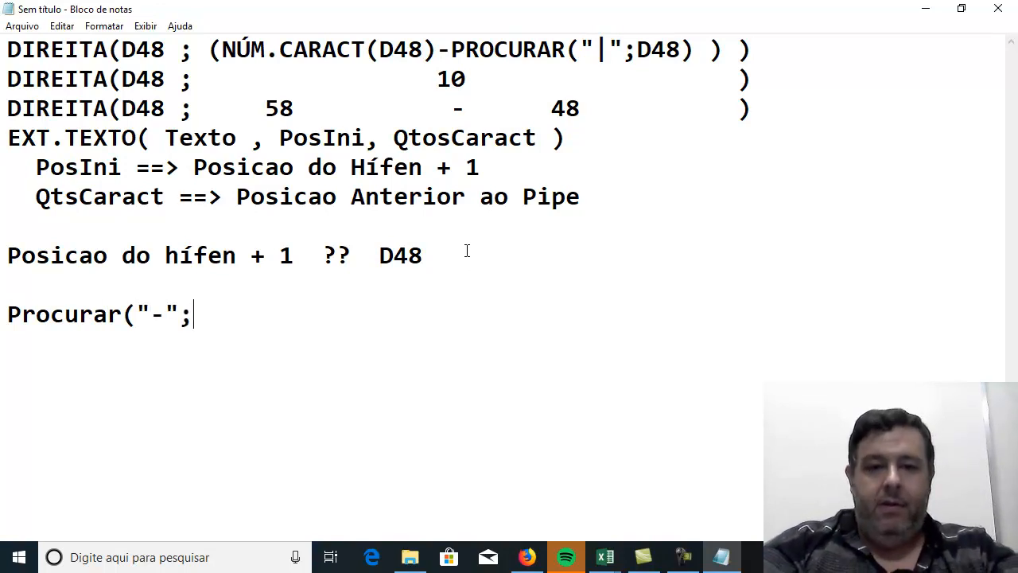
{"action": "type", "text": "D48)"}
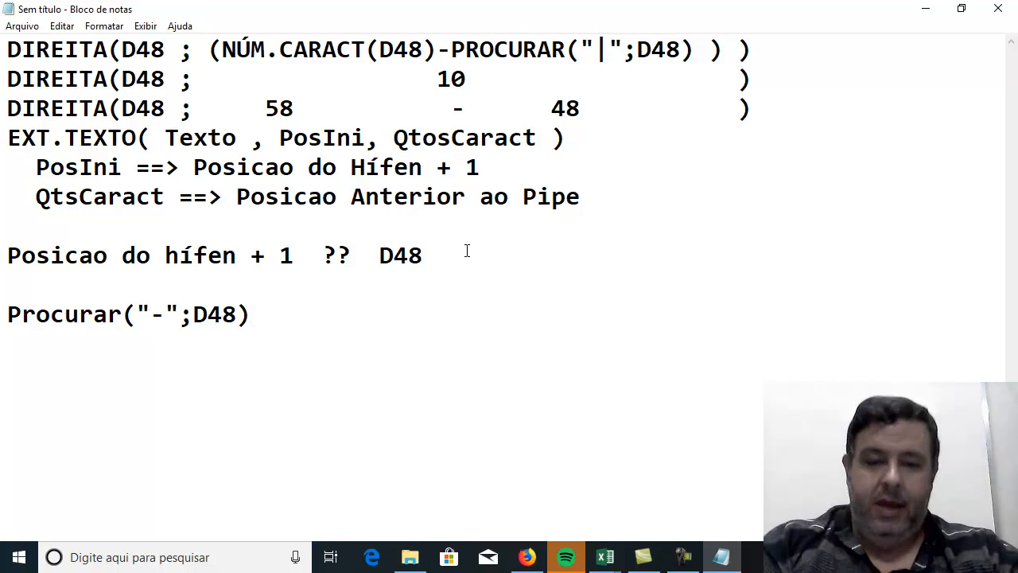
{"action": "type", "text": "  ="}
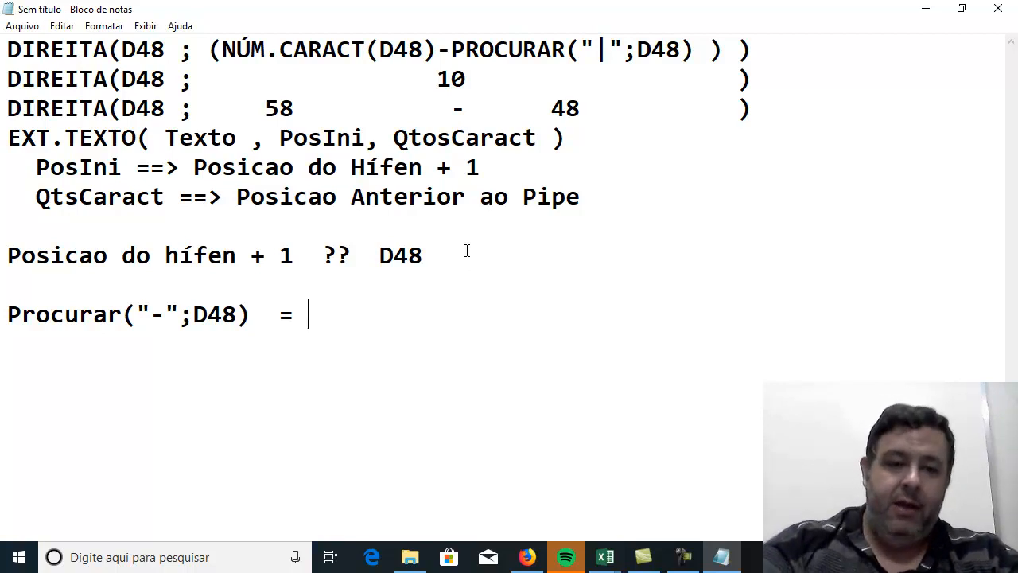
{"action": "type", "text": "PosIni"}
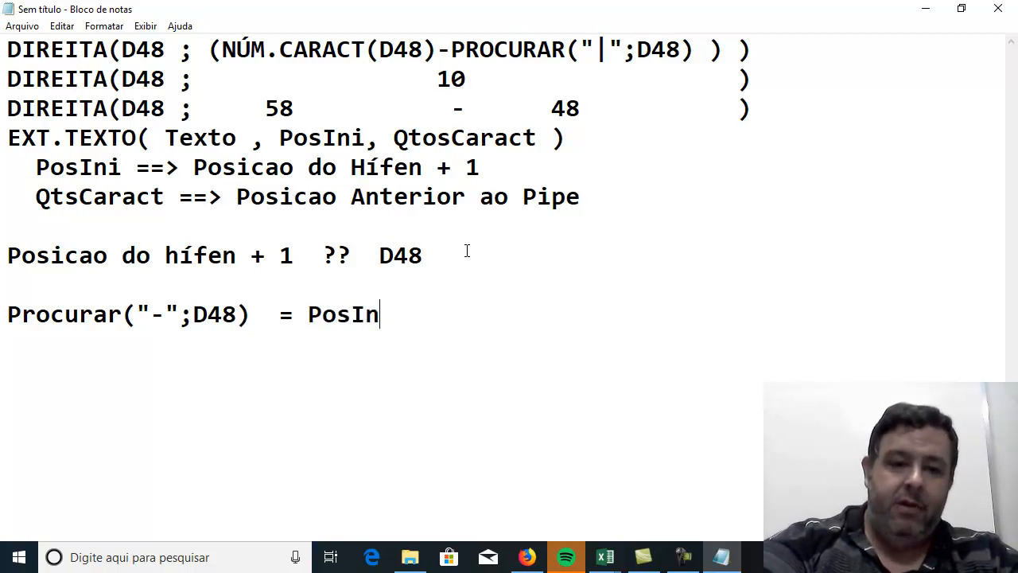
{"action": "key", "text": "BackSpace"}
{"action": "key", "text": "BackSpace"}
{"action": "key", "text": "BackSpace"}
{"action": "key", "text": "BackSpace"}
{"action": "key", "text": "BackSpace"}
{"action": "key", "text": "BackSpace"}
{"action": "type", "text": "Posicao do I"}
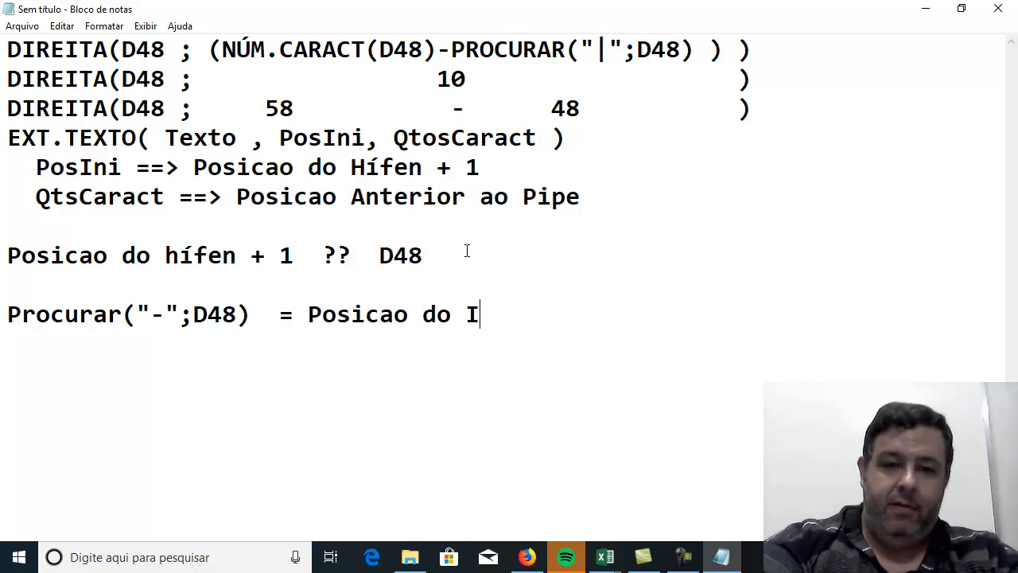
{"action": "key", "text": "BackSpace"}
{"action": "type", "text": "Híf"}
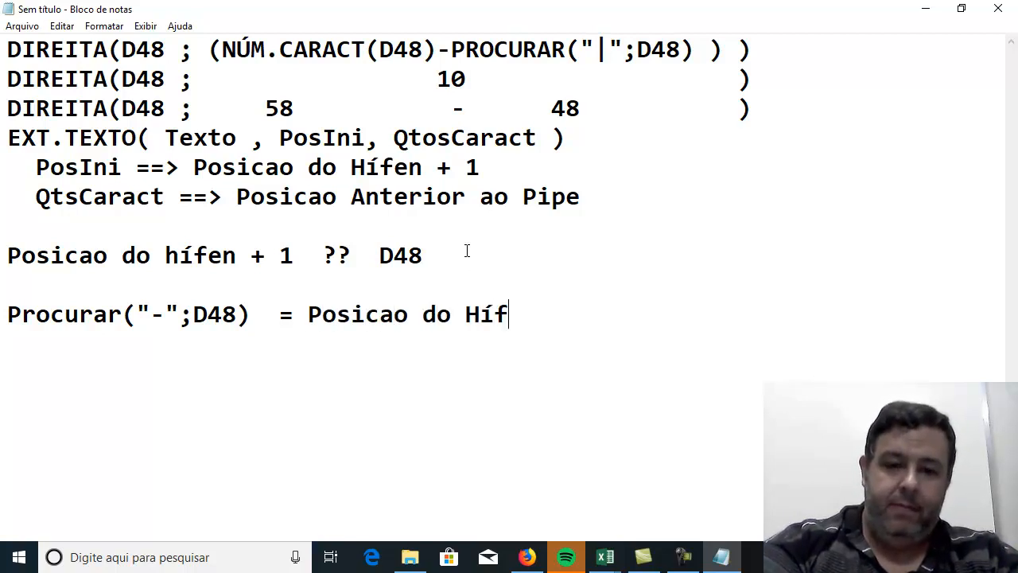
{"action": "type", "text": "en"}
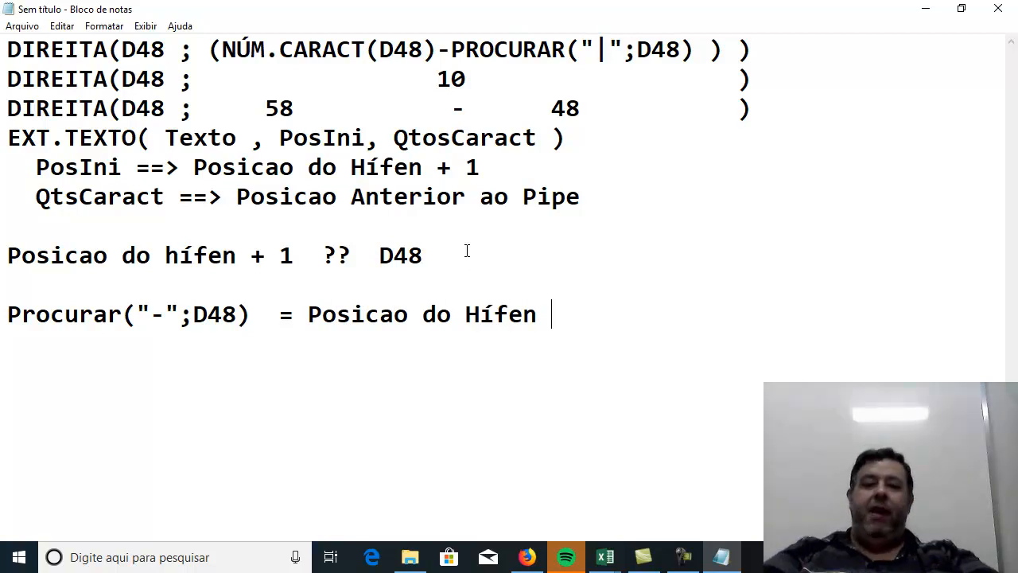
{"action": "key", "text": "BackSpace"}
{"action": "key", "text": "BackSpace"}
{"action": "key", "text": "BackSpace"}
{"action": "key", "text": "BackSpace"}
{"action": "key", "text": "BackSpace"}
{"action": "key", "text": "BackSpace"}
{"action": "key", "text": "BackSpace"}
{"action": "key", "text": "BackSpace"}
{"action": "key", "text": "BackSpace"}
{"action": "key", "text": "BackSpace"}
{"action": "key", "text": "BackSpace"}
{"action": "key", "text": "BackSpace"}
{"action": "key", "text": "BackSpace"}
{"action": "key", "text": "BackSpace"}
{"action": "key", "text": "BackSpace"}
{"action": "key", "text": "BackSpace"}
{"action": "key", "text": "BackSpace"}
{"action": "key", "text": "BackSpace"}
{"action": "key", "text": "BackSpace"}
{"action": "key", "text": "BackSpace"}
Complete the Procurar line with "+ 1 = PosINI" and start a new line.
{"action": "type", "text": "+ "}
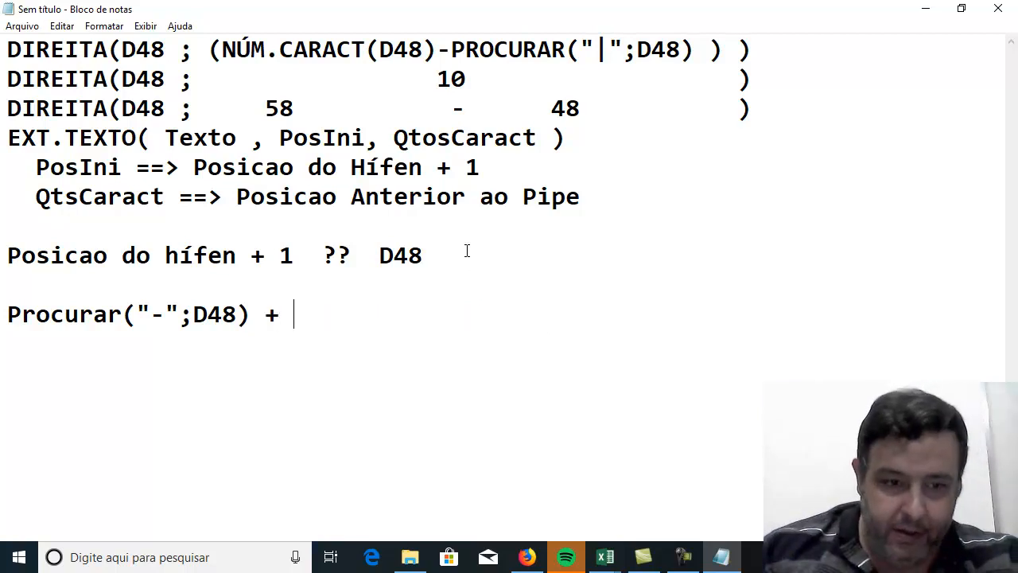
{"action": "type", "text": "1"}
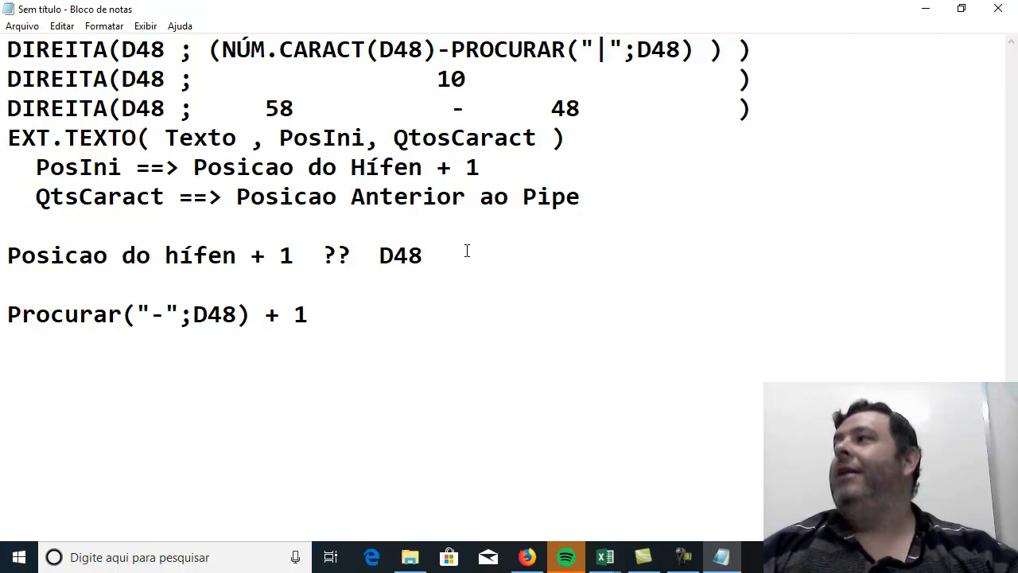
{"action": "type", "text": " = "}
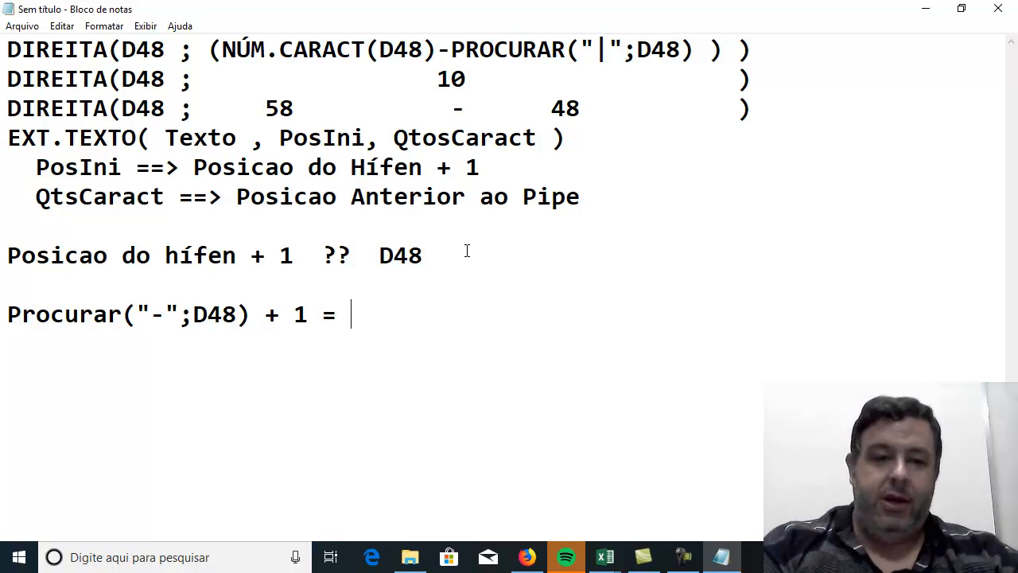
{"action": "type", "text": "PosINI"}
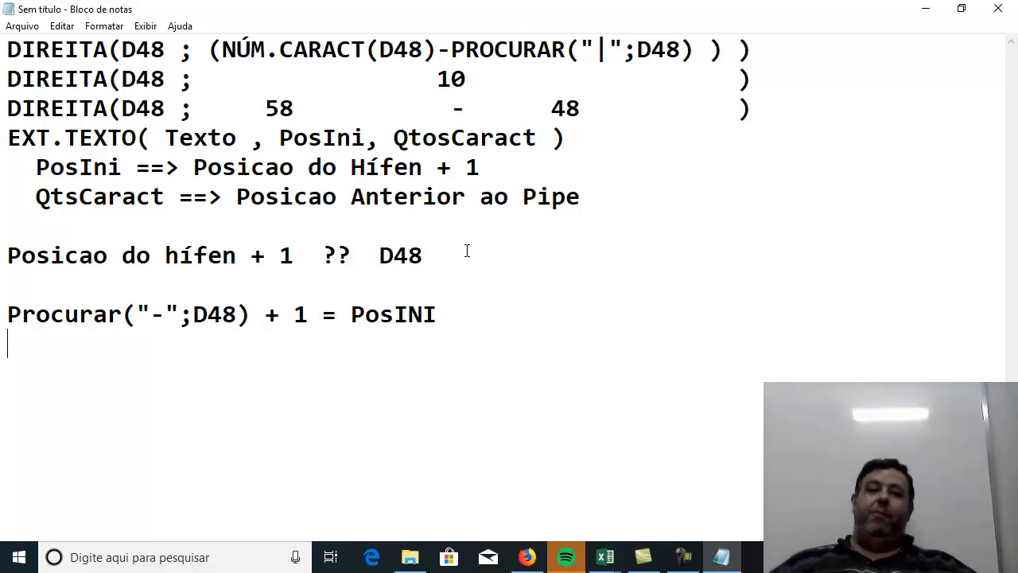
{"action": "key", "text": "Return"}
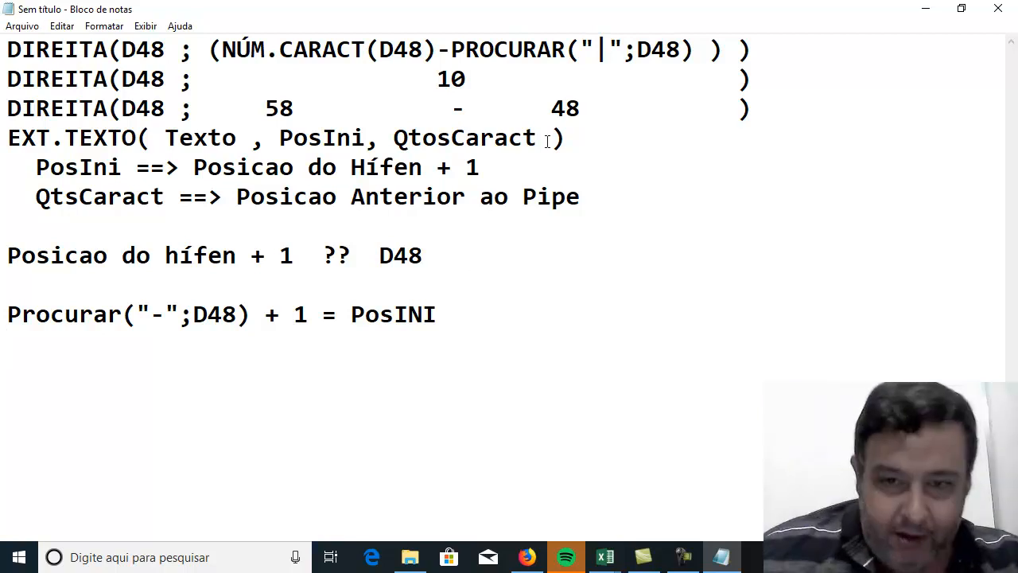
Copy the Procurar("-";D48) + 1 expression and replace the PosIni argument in the EXT.TEXTO line with empty parentheses.
{"action": "double_click", "coordinate": [323, 141]}
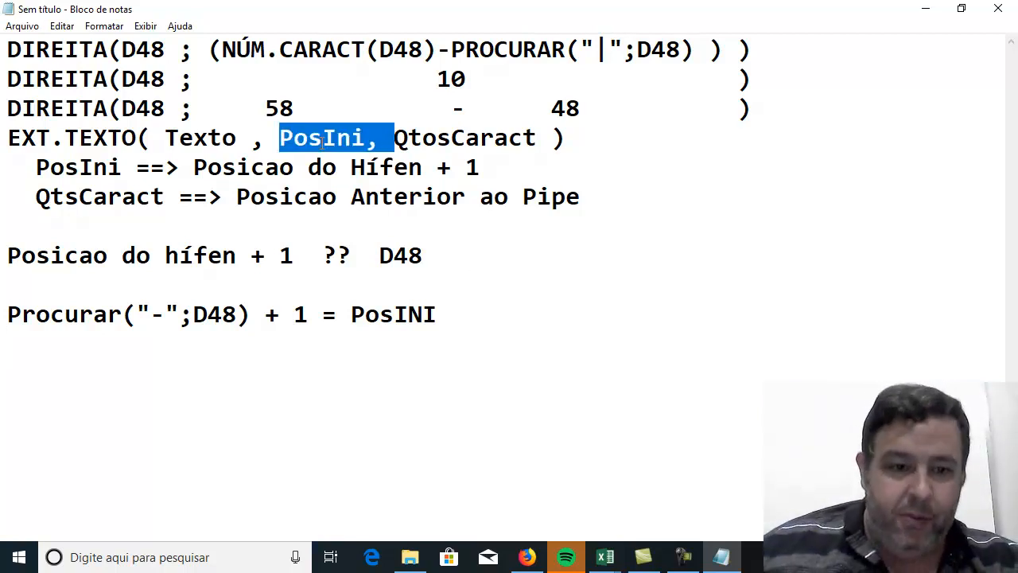
{"action": "left_click_drag", "start_coordinate": [321, 314], "coordinate": [6, 314]}
{"action": "key", "text": "ctrl+c"}
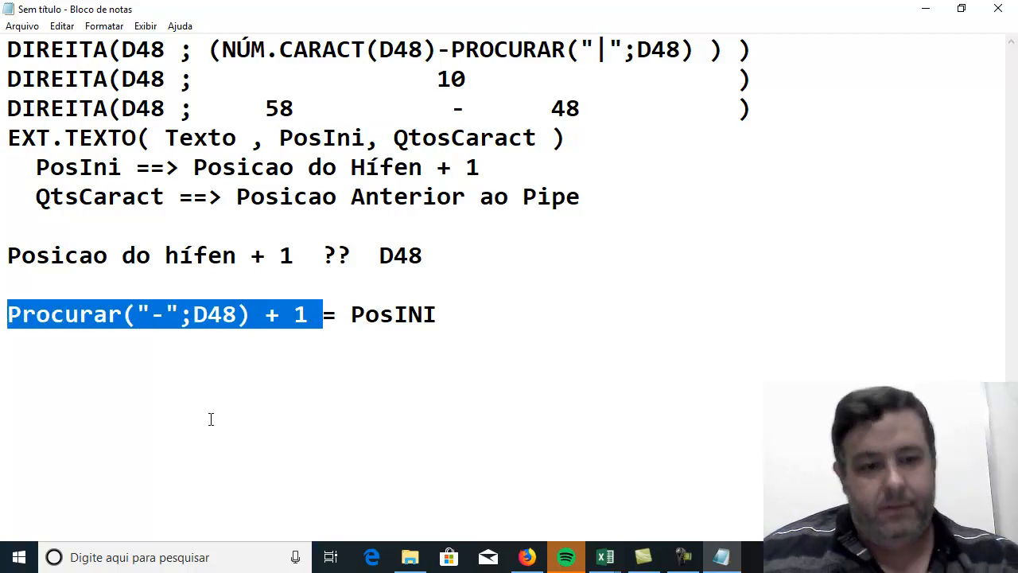
{"action": "left_click_drag", "start_coordinate": [279, 141], "coordinate": [364, 141]}
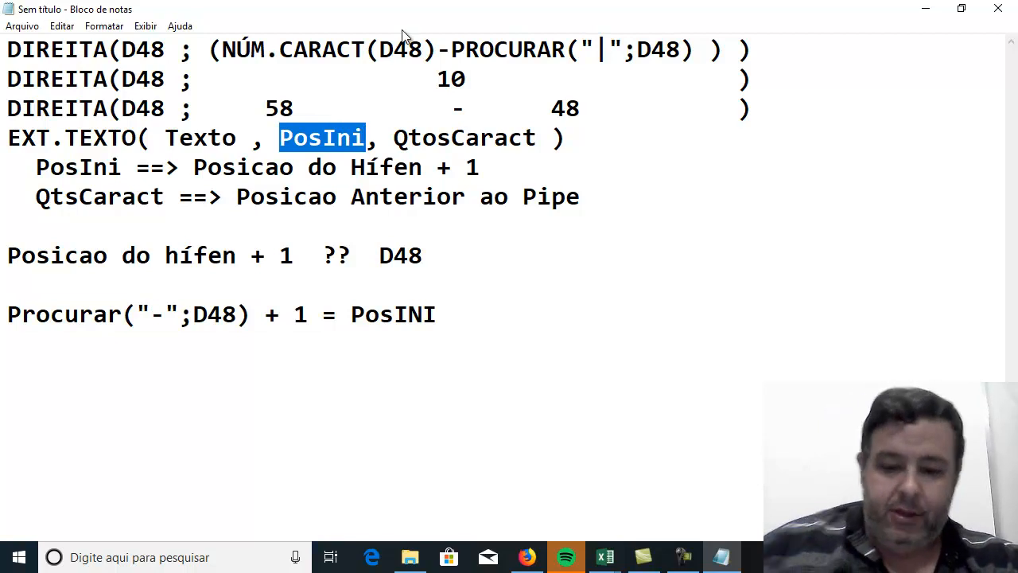
{"action": "type", "text": "()"}
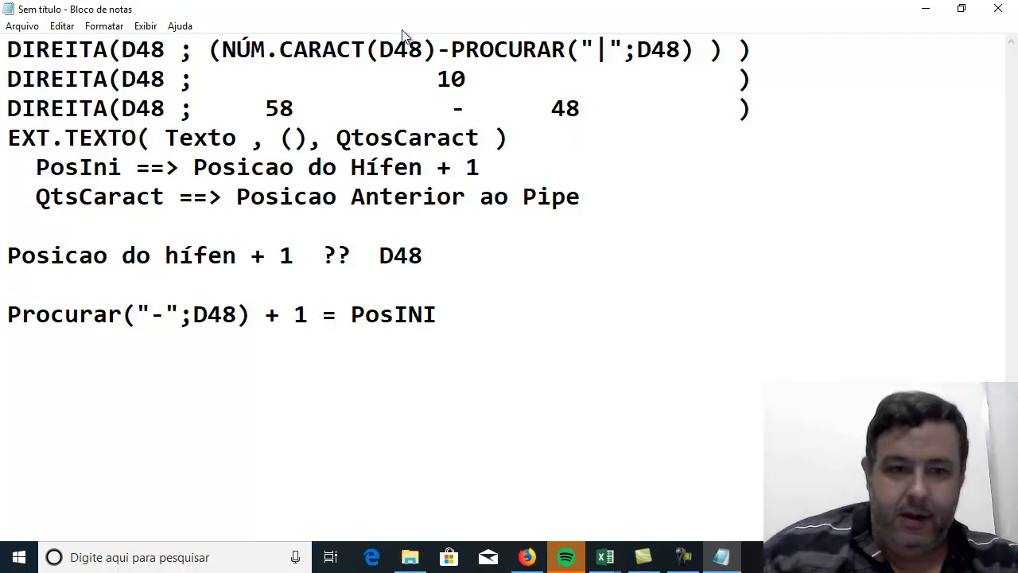
Change both comma separators in the EXT.TEXTO line to semicolons.
{"action": "left_click", "coordinate": [259, 144]}
{"action": "key", "text": "BackSpace"}
{"action": "type", "text": ";"}
{"action": "key", "text": "Right"}
{"action": "key", "text": "Right"}
{"action": "key", "text": "Right"}
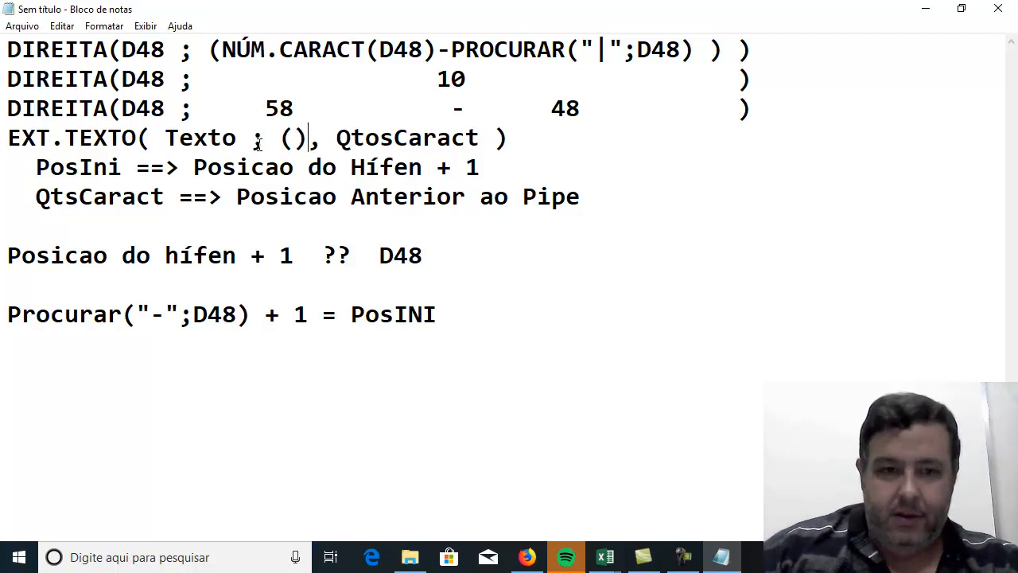
{"action": "key", "text": "BackSpace"}
{"action": "type", "text": ";"}
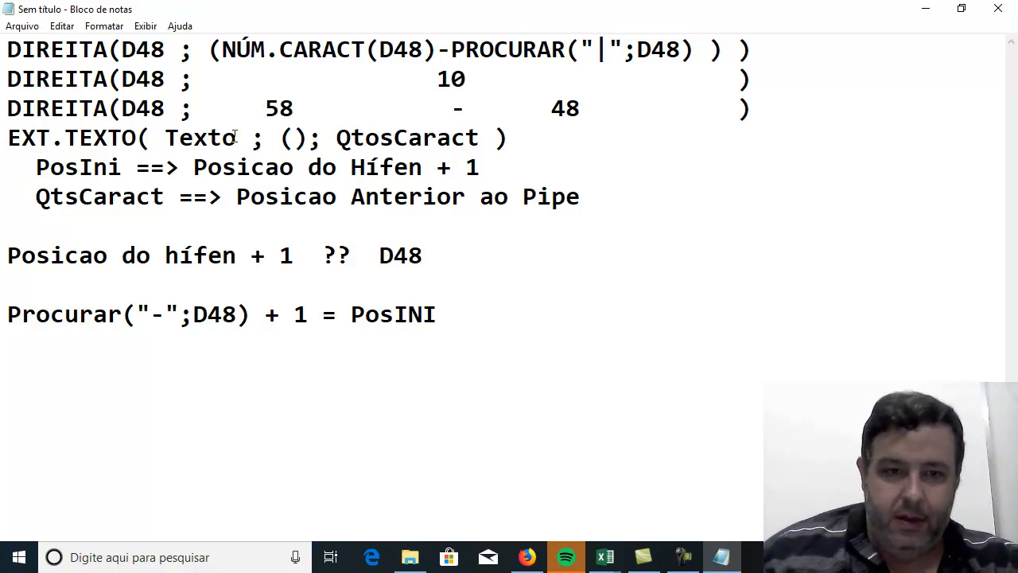
Paste Procurar("-";D48) + 1 inside the empty parentheses of the EXT.TEXTO line, with spaces around the parentheses' content and before the semicolon.
{"action": "left_click", "coordinate": [295, 139]}
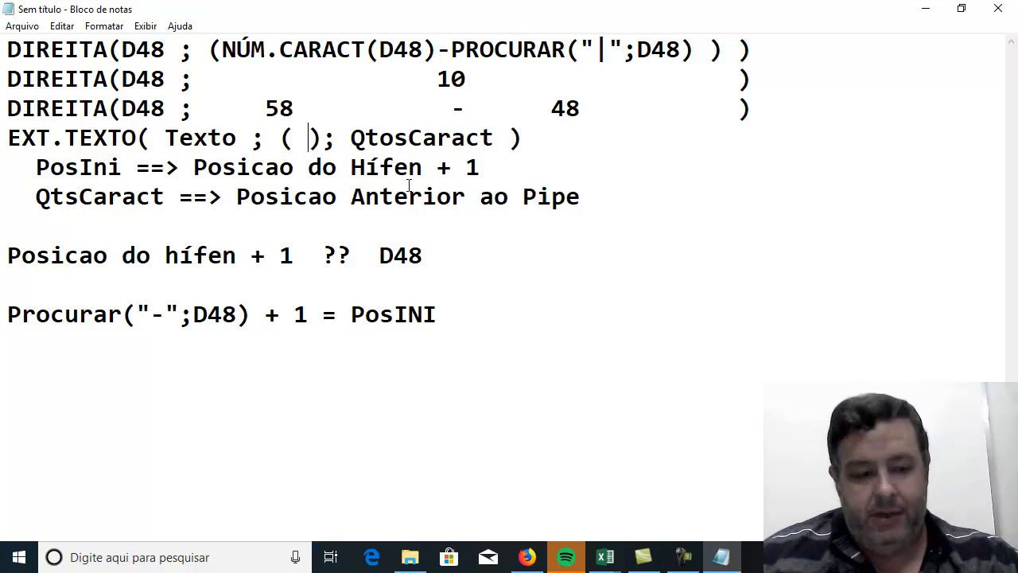
{"action": "key", "text": "ctrl+v"}
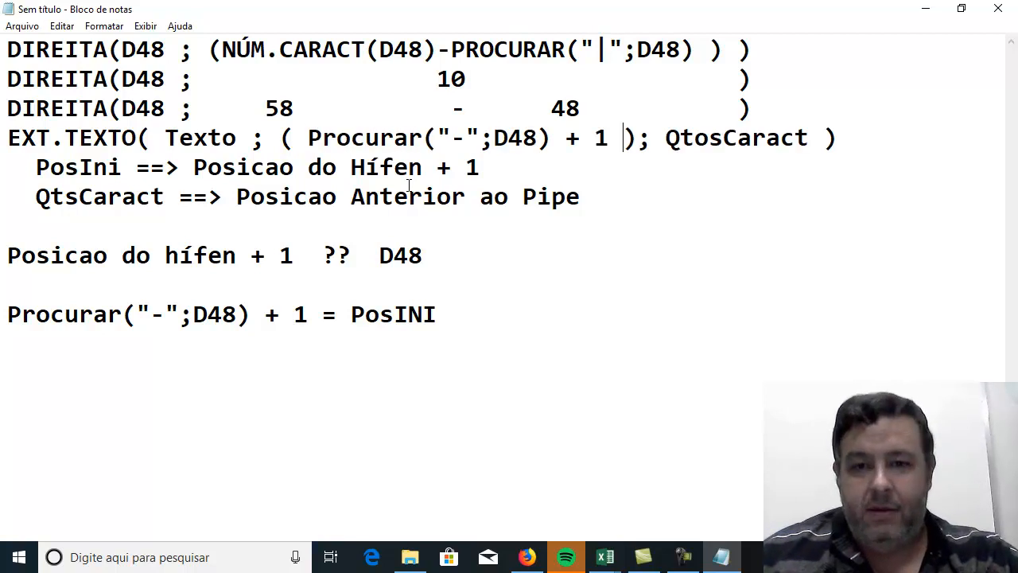
{"action": "key", "text": "Right"}
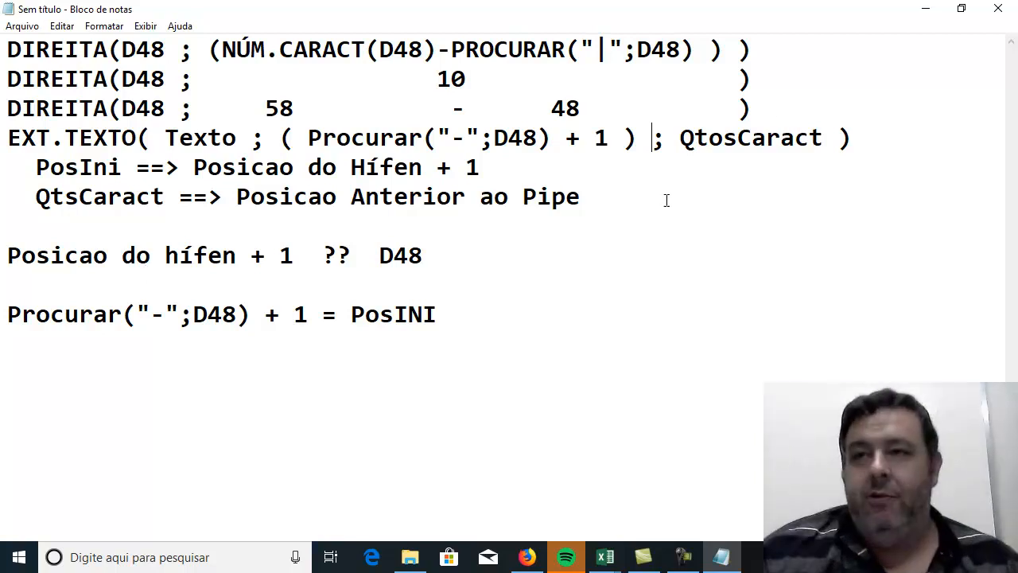
Switch to the Excel worksheet and examine the name formula in E51 and the source text in D48.
{"action": "left_click", "coordinate": [925, 8]}
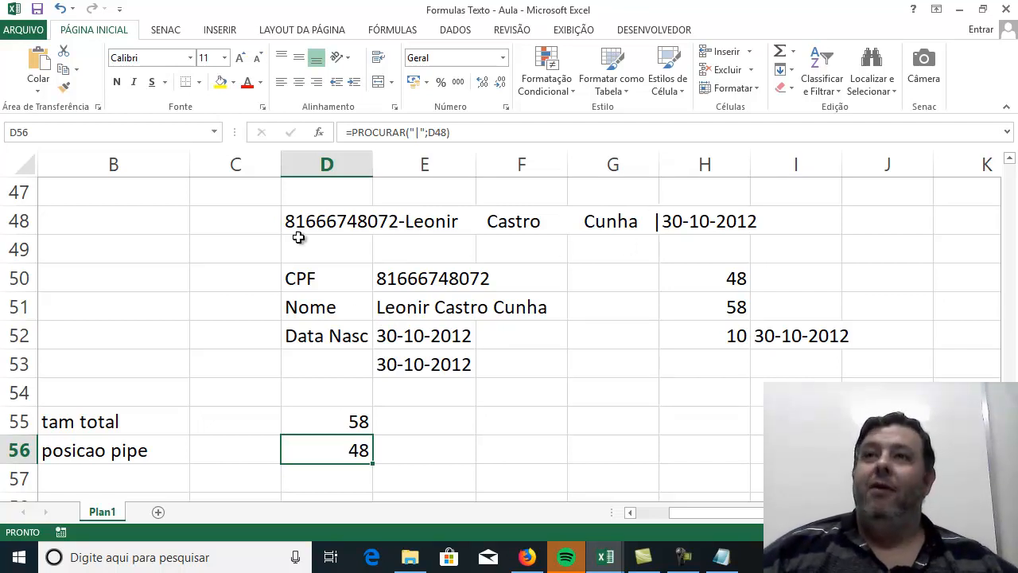
{"action": "left_click", "coordinate": [395, 309]}
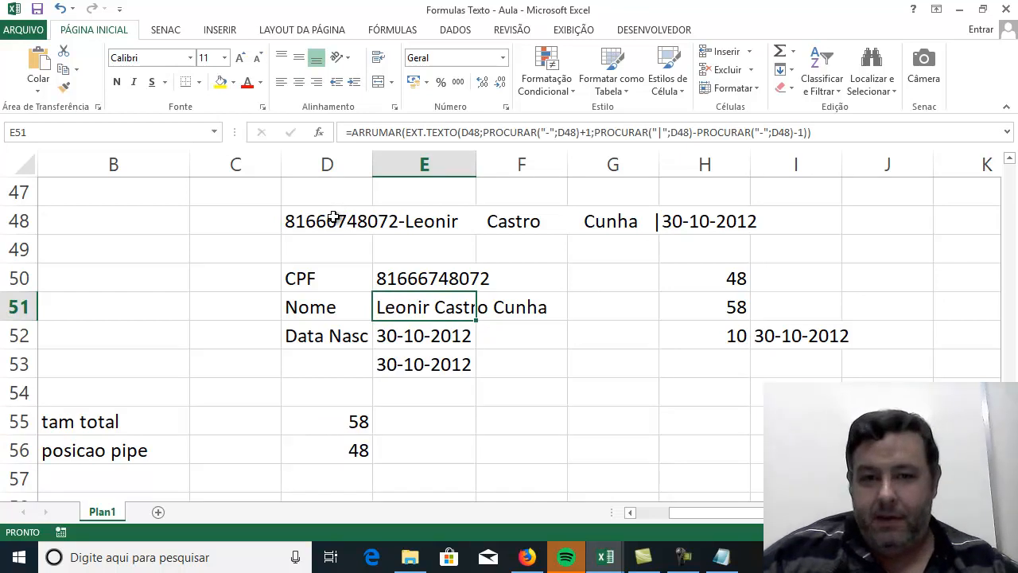
{"action": "left_click", "coordinate": [332, 223]}
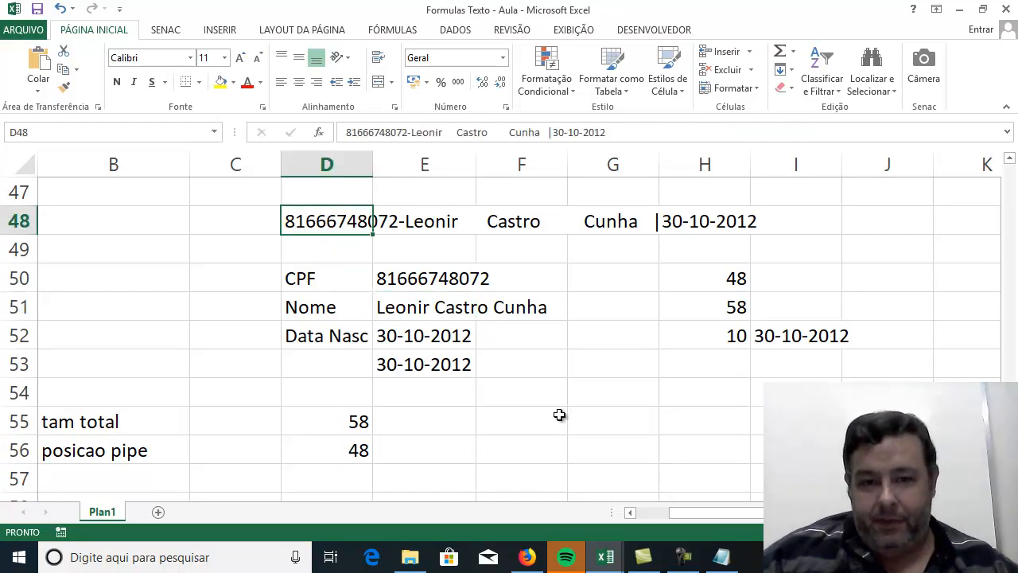
{"action": "left_click", "coordinate": [559, 415]}
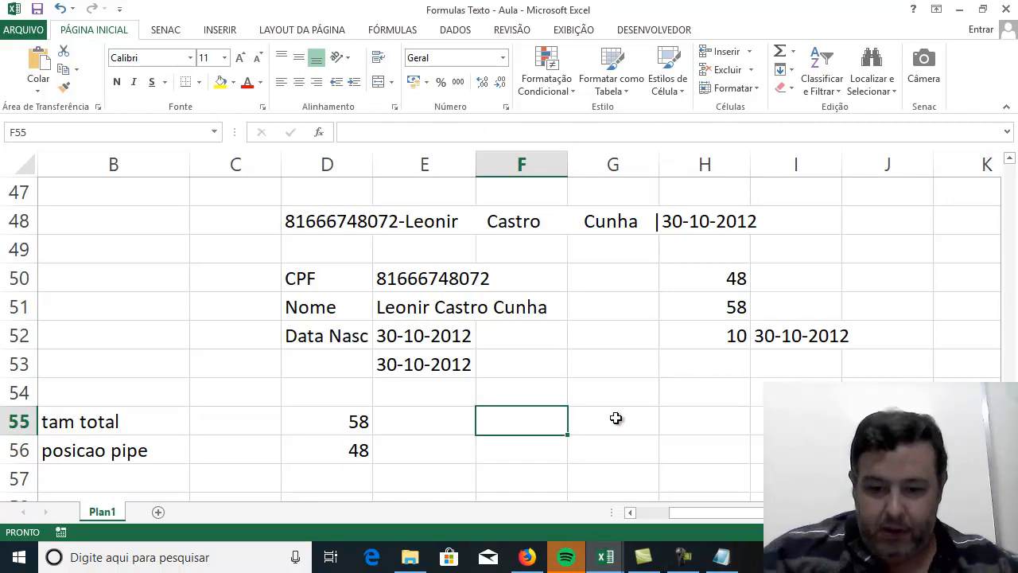
{"action": "type", "text": "=ext"}
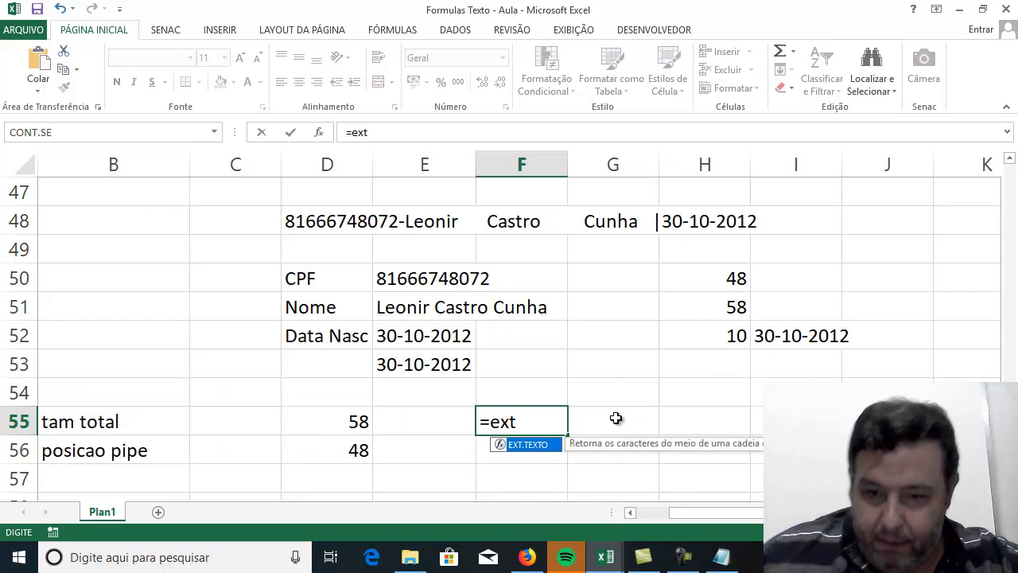
{"action": "double_click", "coordinate": [531, 446]}
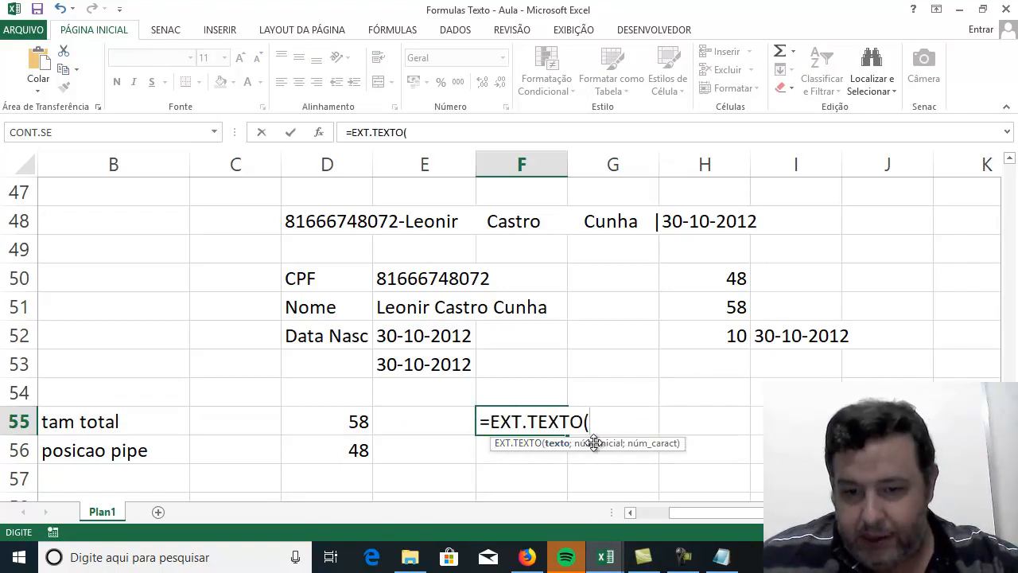
{"action": "key", "text": "BackSpace"}
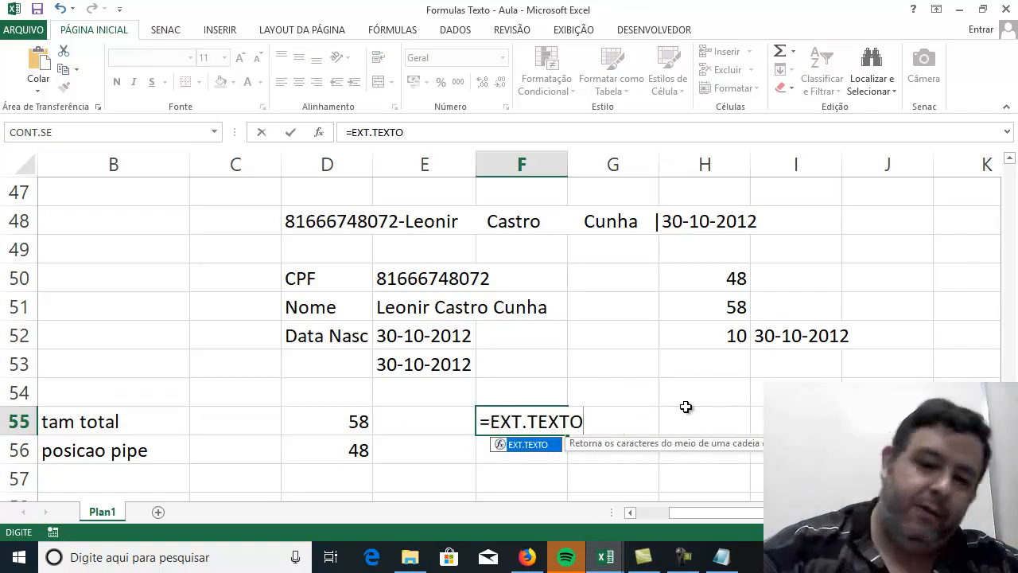
{"action": "key", "text": "Escape"}
{"action": "key", "text": "Escape"}
{"action": "left_click", "coordinate": [685, 407]}
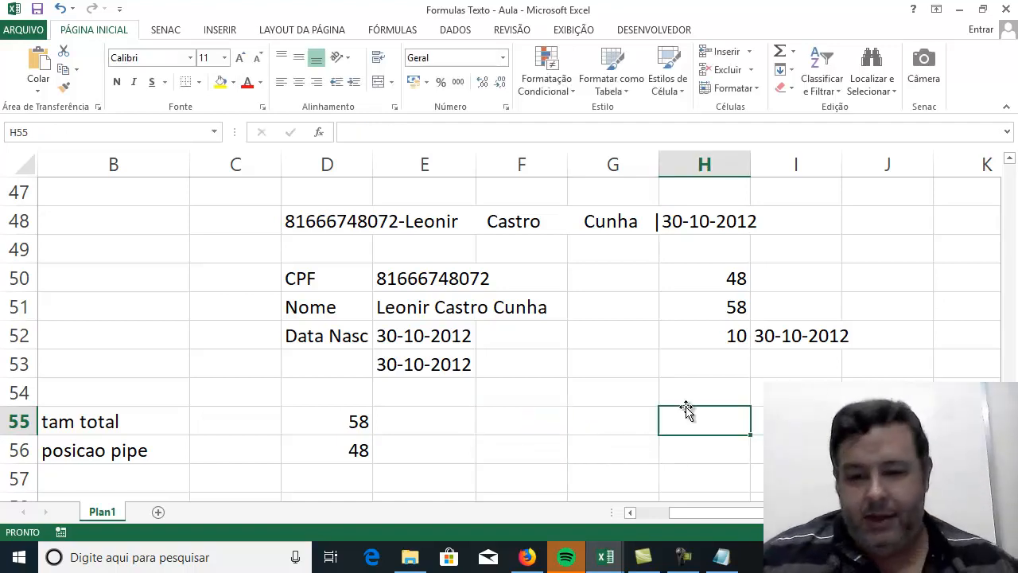
Switch back to the Notepad notes and start a new line after the "= PosINI" line.
{"action": "left_click", "coordinate": [721, 556]}
{"action": "left_click", "coordinate": [463, 313]}
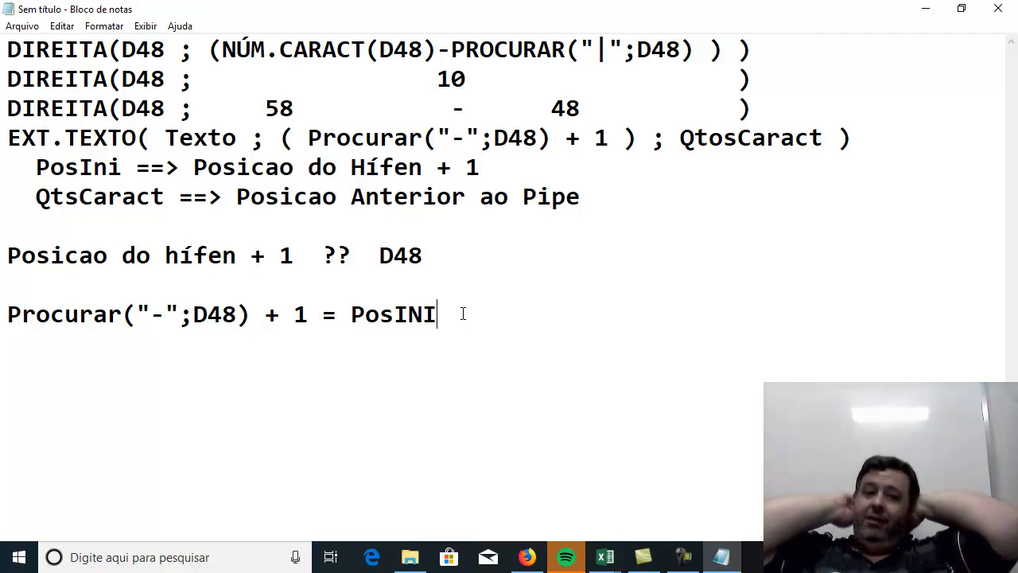
{"action": "key", "text": "Return"}
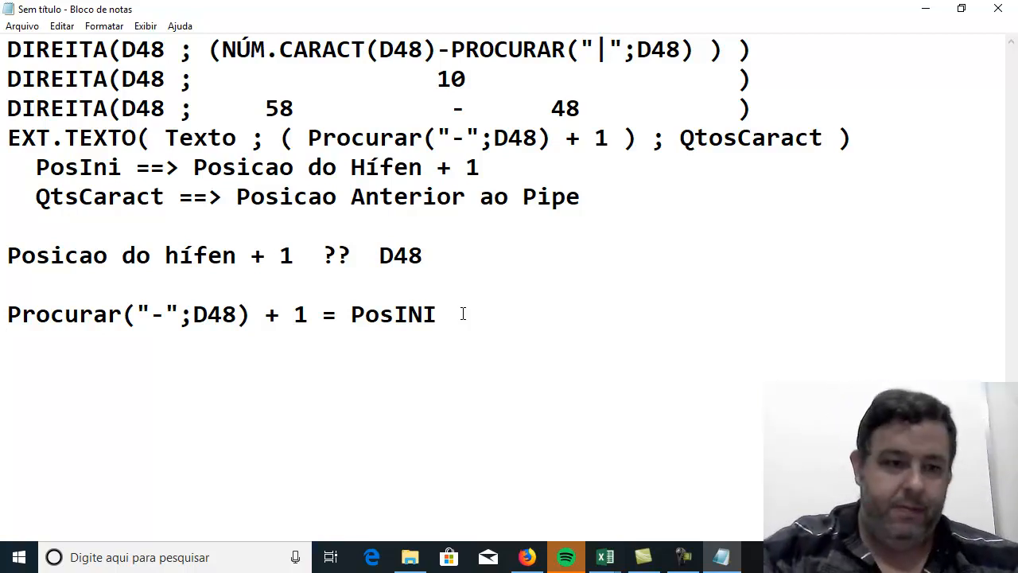
Write "Posicao do Pipe ?" on a new line below the PosINI expression, leaving a blank line between them.
{"action": "type", "text": "Posicao"}
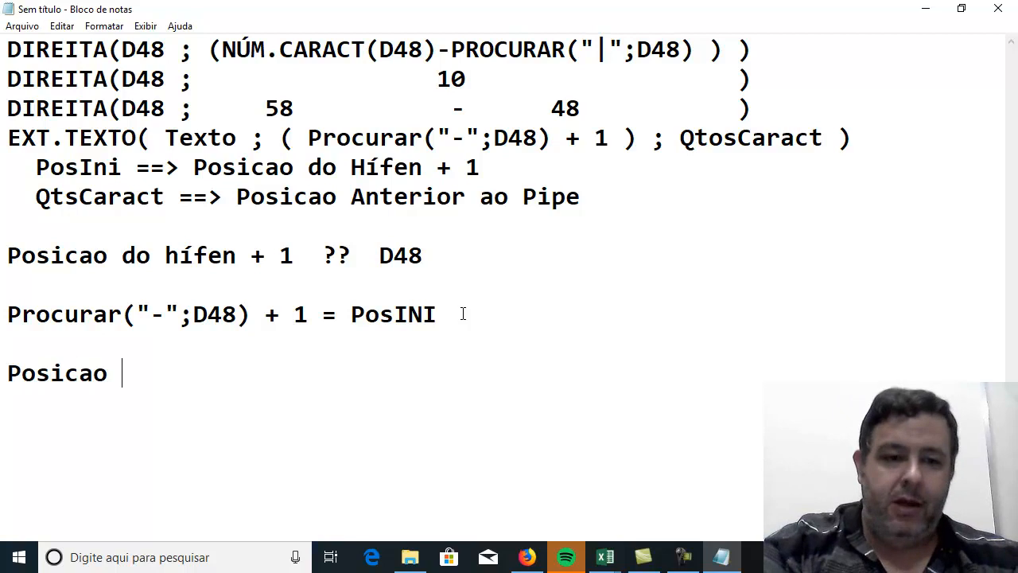
{"action": "type", "text": " do Pipe ?"}
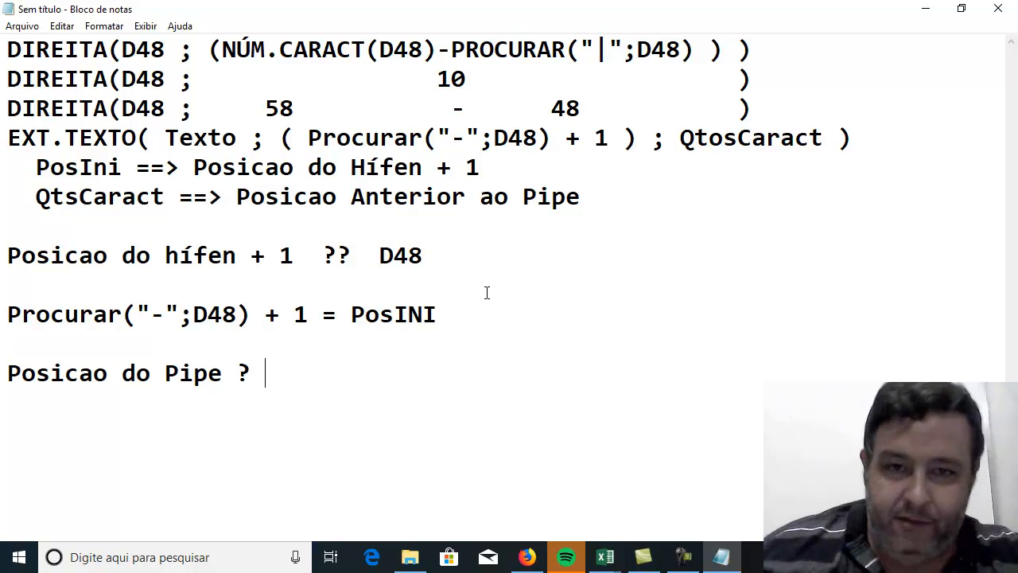
Copy PROCURAR("|";D48) from the first DIREITA line to the end of "Posicao do Pipe ?", append "= 48" and start a new line.
{"action": "left_click_drag", "start_coordinate": [451, 49], "coordinate": [695, 49]}
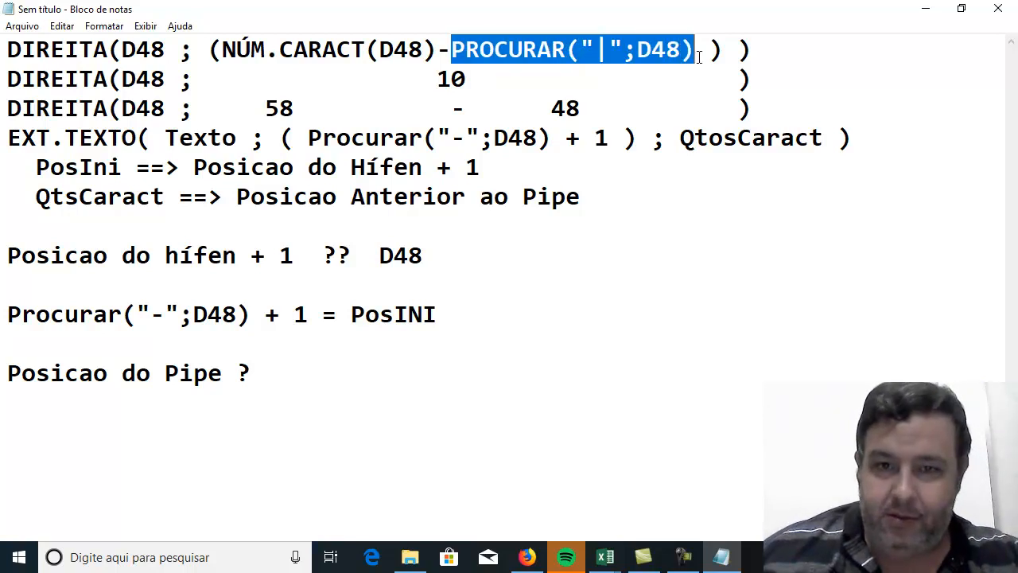
{"action": "key", "text": "ctrl+c"}
{"action": "left_click", "coordinate": [385, 380]}
{"action": "key", "text": "ctrl+v"}
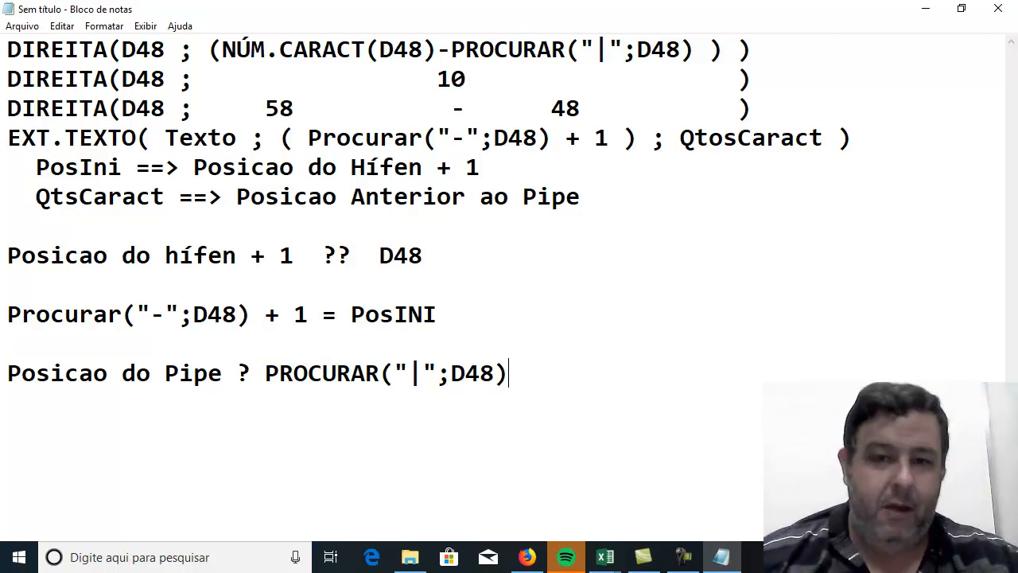
{"action": "type", "text": "= 48"}
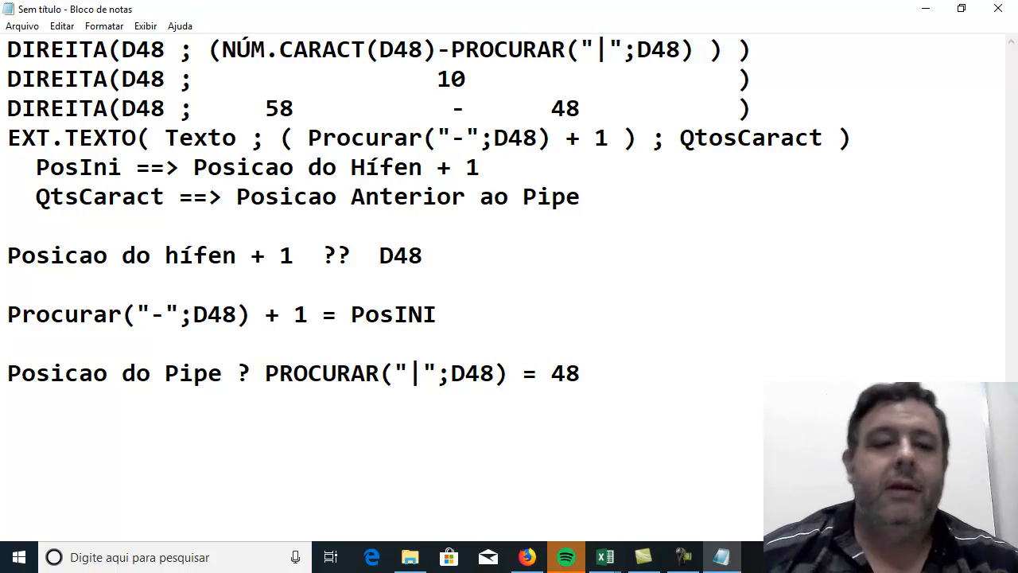
{"action": "key", "text": "Return"}
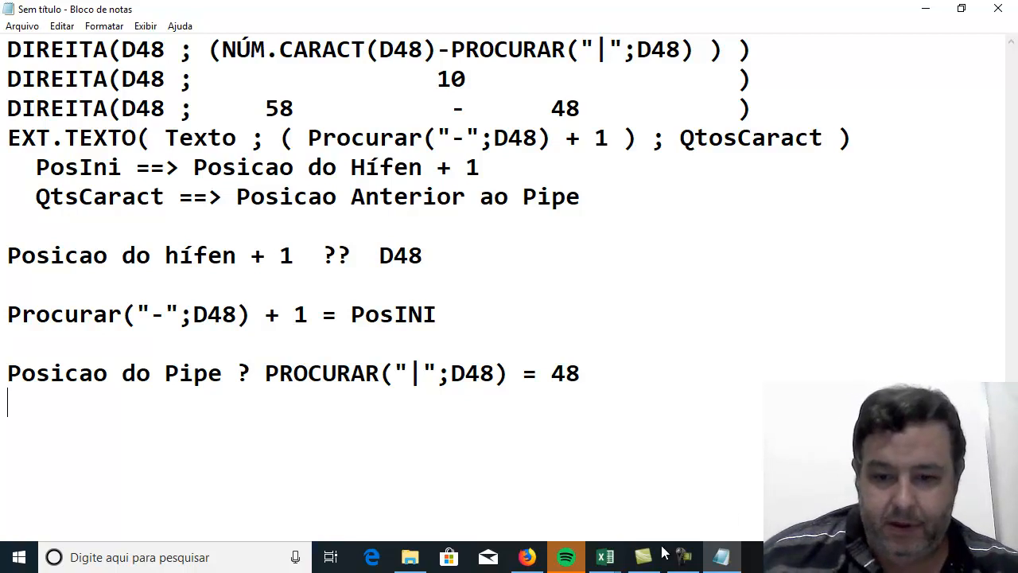
Switch to the Excel workbook Formulas Texto - Aula and select cell F55.
{"action": "left_click", "coordinate": [606, 557]}
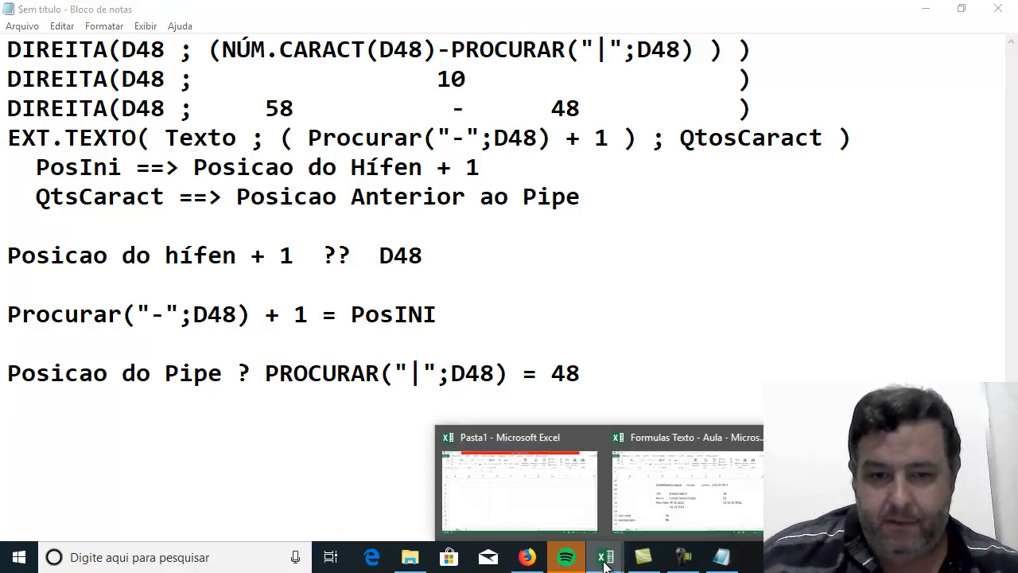
{"action": "left_click", "coordinate": [630, 489]}
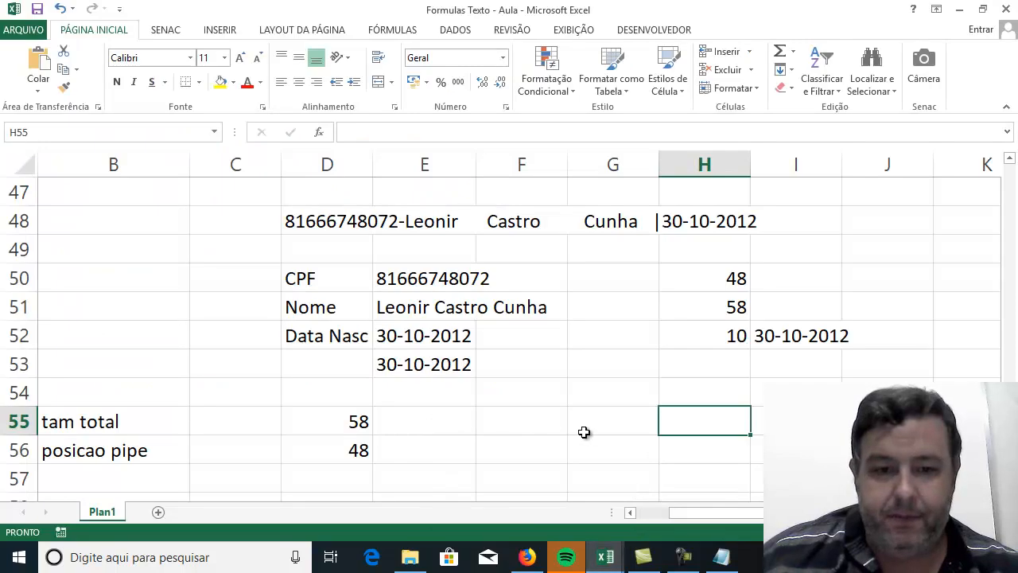
{"action": "left_click", "coordinate": [427, 429]}
{"action": "left_click", "coordinate": [531, 422]}
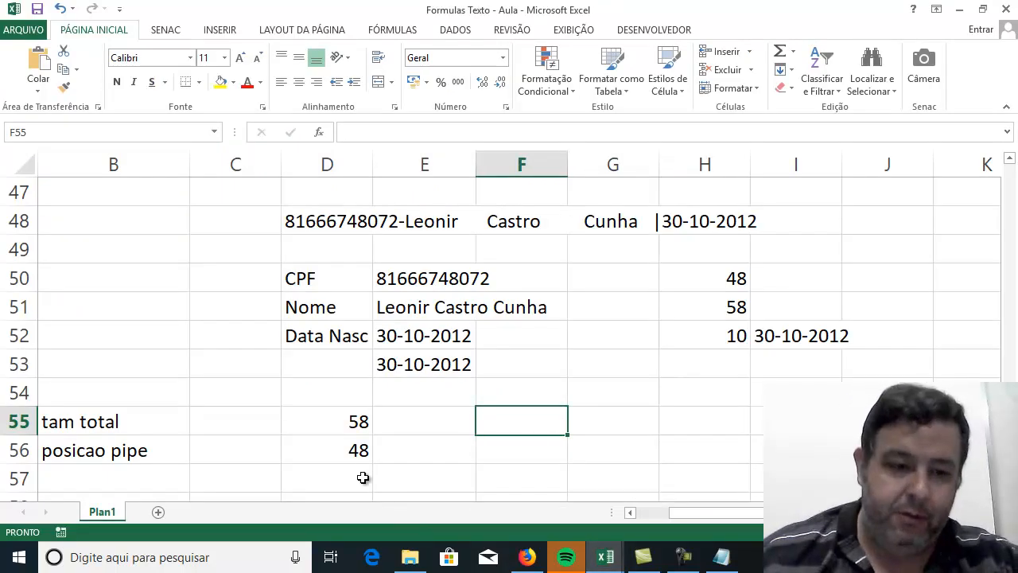
{"action": "left_click", "coordinate": [359, 450]}
{"action": "left_click_drag", "start_coordinate": [359, 450], "coordinate": [520, 421]}
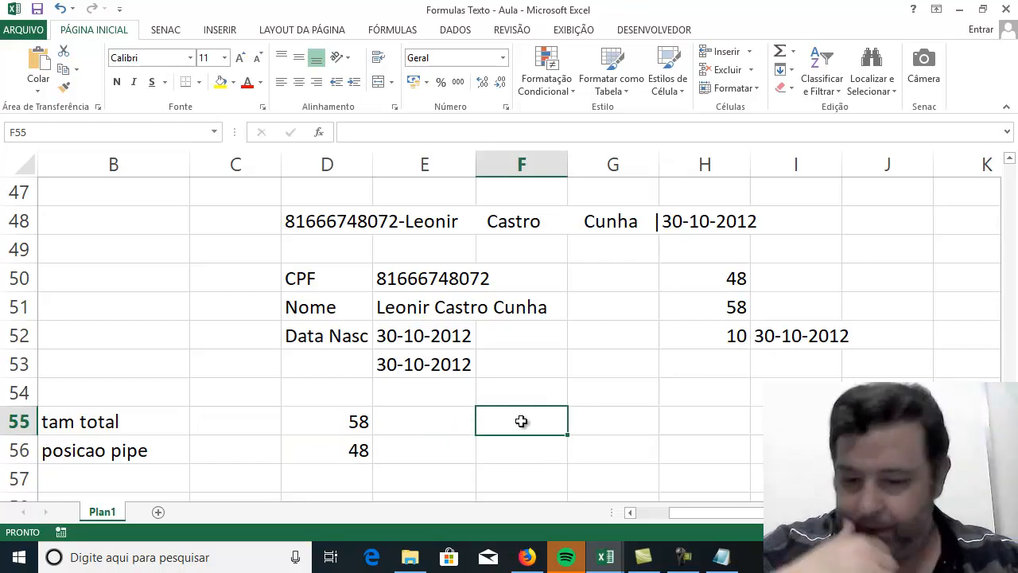
{"action": "type", "text": "post"}
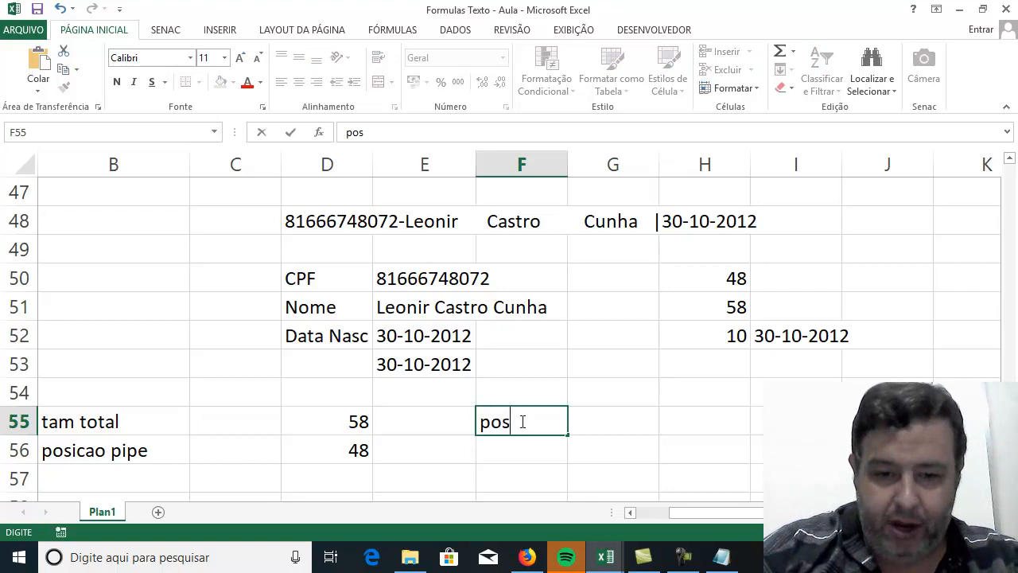
{"action": "key", "text": "BackSpace"}
{"action": "key", "text": "BackSpace"}
{"action": "key", "text": "BackSpace"}
{"action": "key", "text": "BackSpace"}
{"action": "type", "text": "Qtd"}
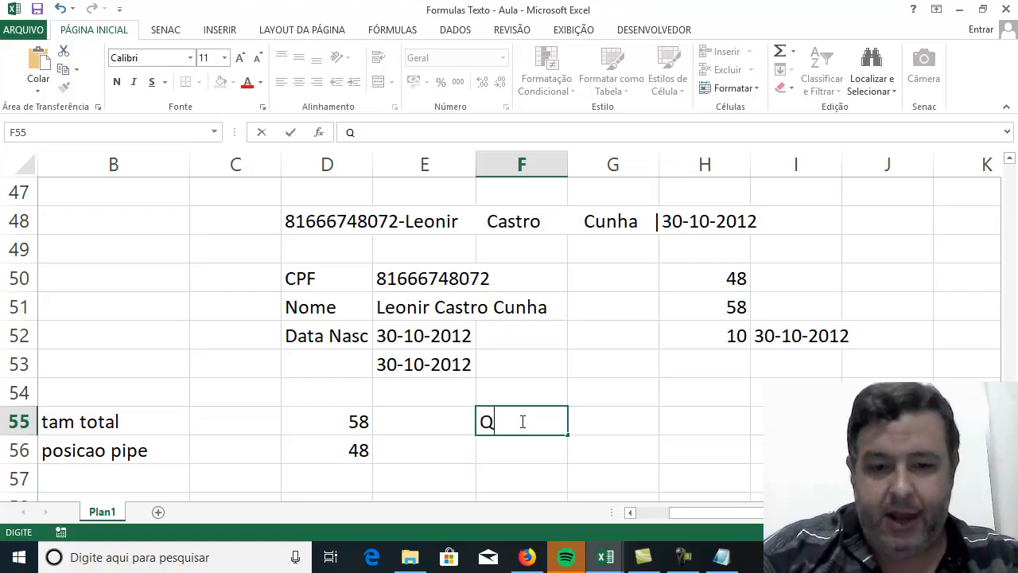
{"action": "key", "text": "BackSpace"}
{"action": "key", "text": "BackSpace"}
{"action": "key", "text": "BackSpace"}
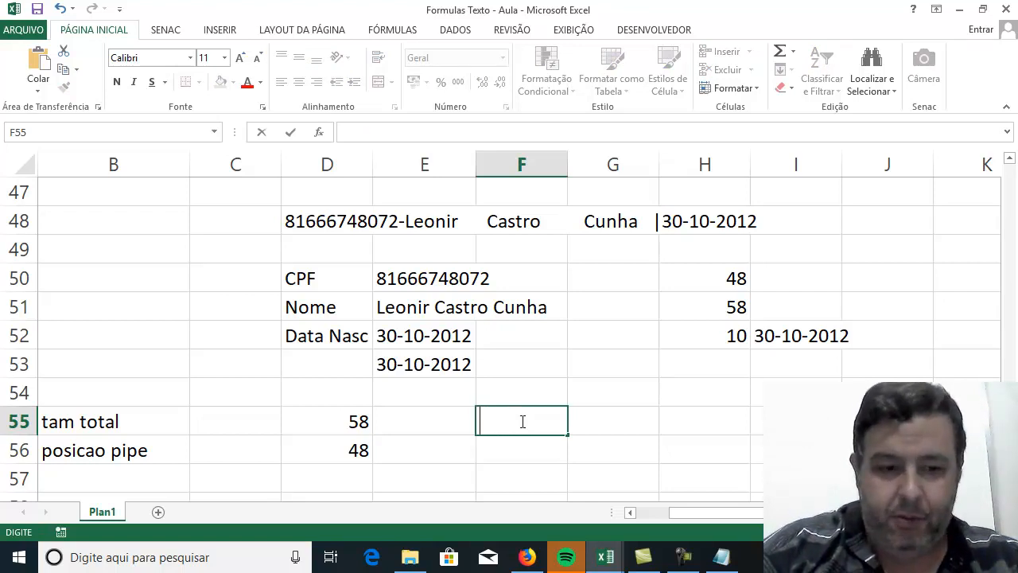
Enter the label POSINI in cell F55.
{"action": "type", "text": "POSINI"}
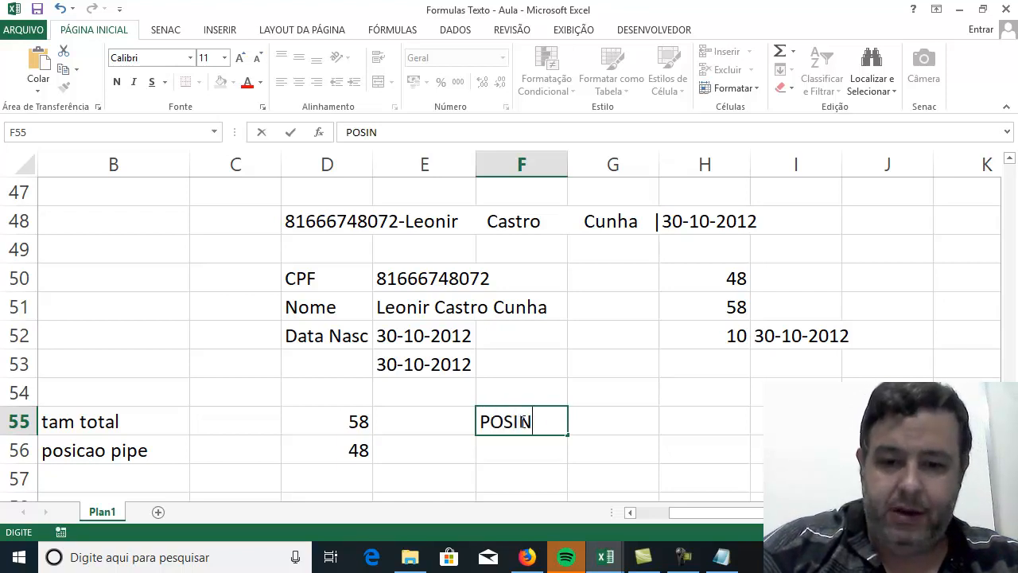
{"action": "key", "text": "Return"}
Enter =PROCURAR("-";D48)+1 in G55 to calculate the name's starting position.
{"action": "key", "text": "Up"}
{"action": "key", "text": "Right"}
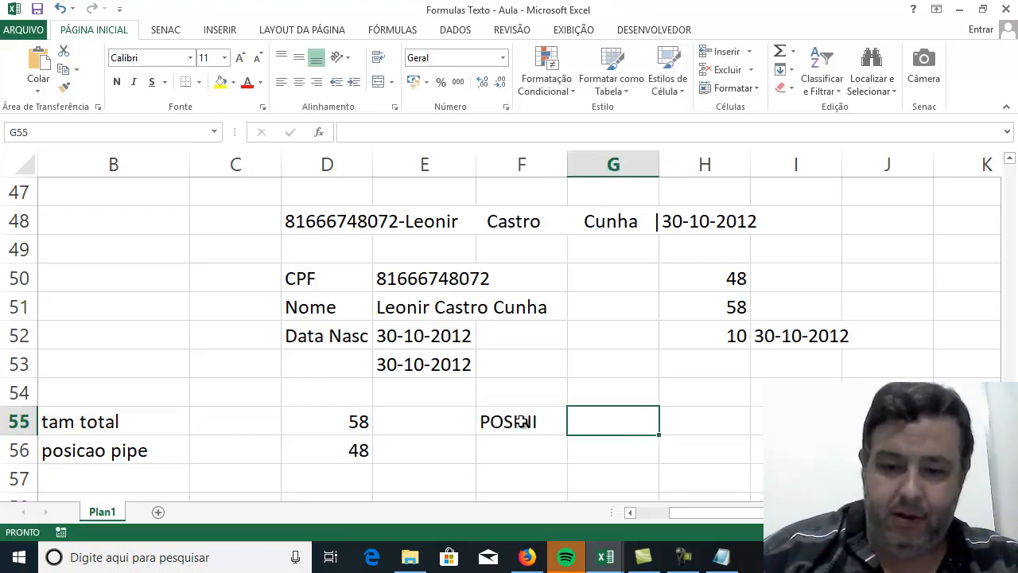
{"action": "type", "text": "="}
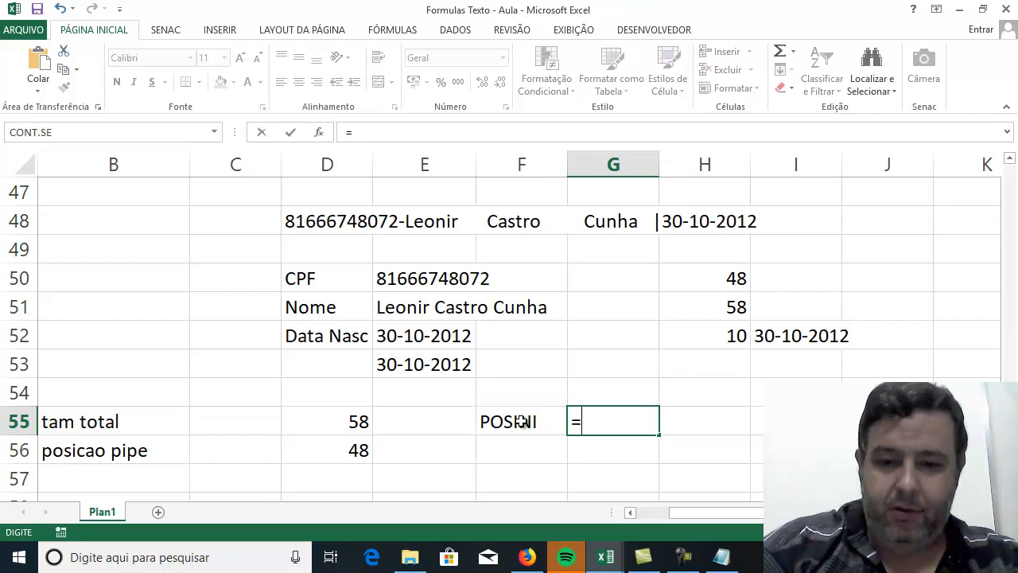
{"action": "type", "text": "PROCU"}
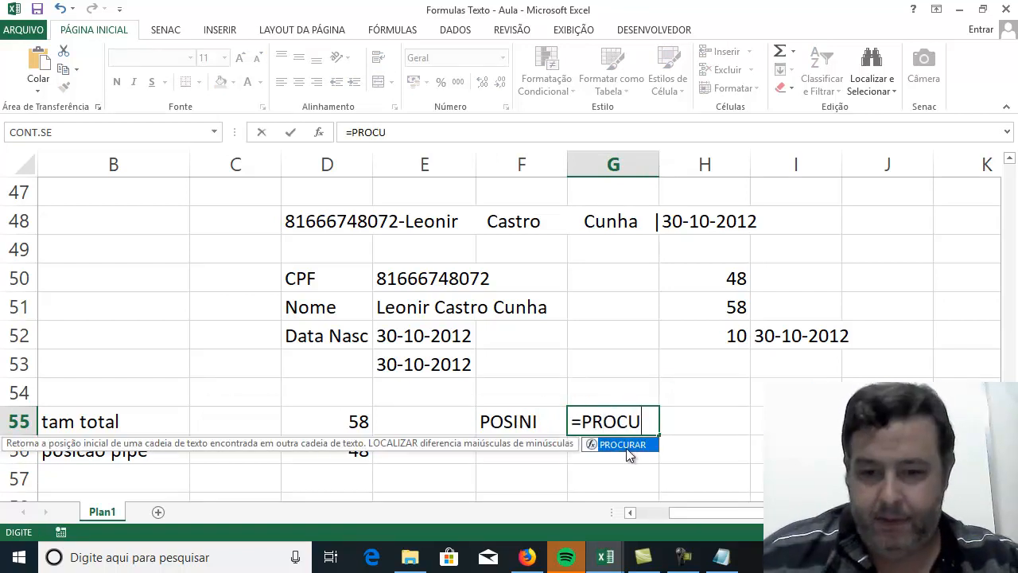
{"action": "double_click", "coordinate": [627, 445]}
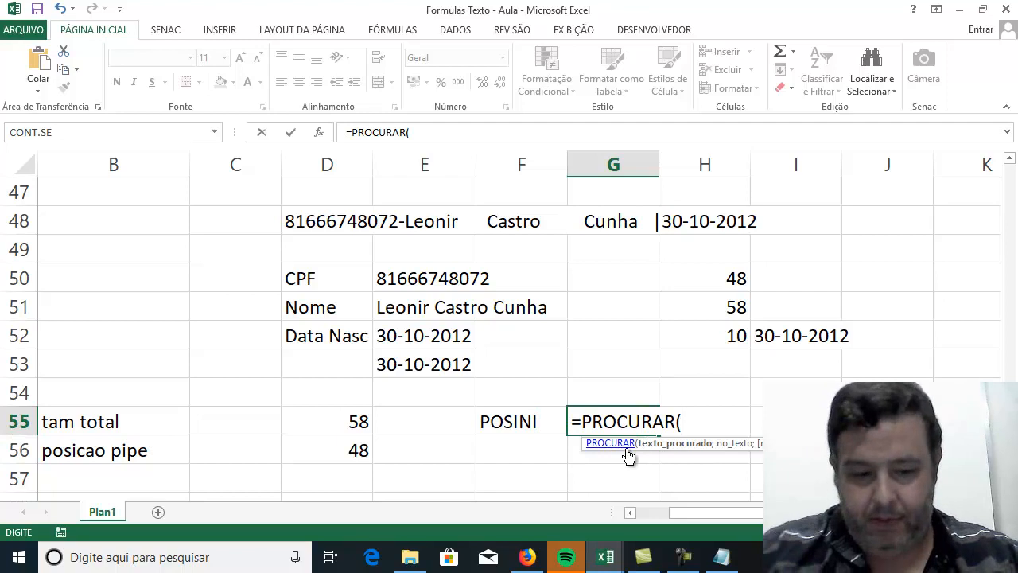
{"action": "type", "text": "\"-\""}
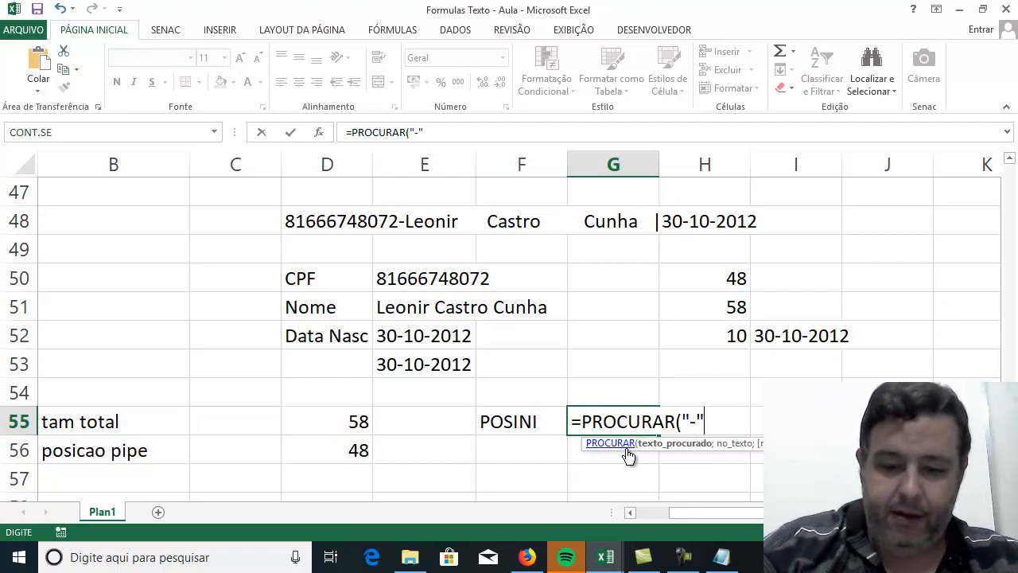
{"action": "type", "text": ";"}
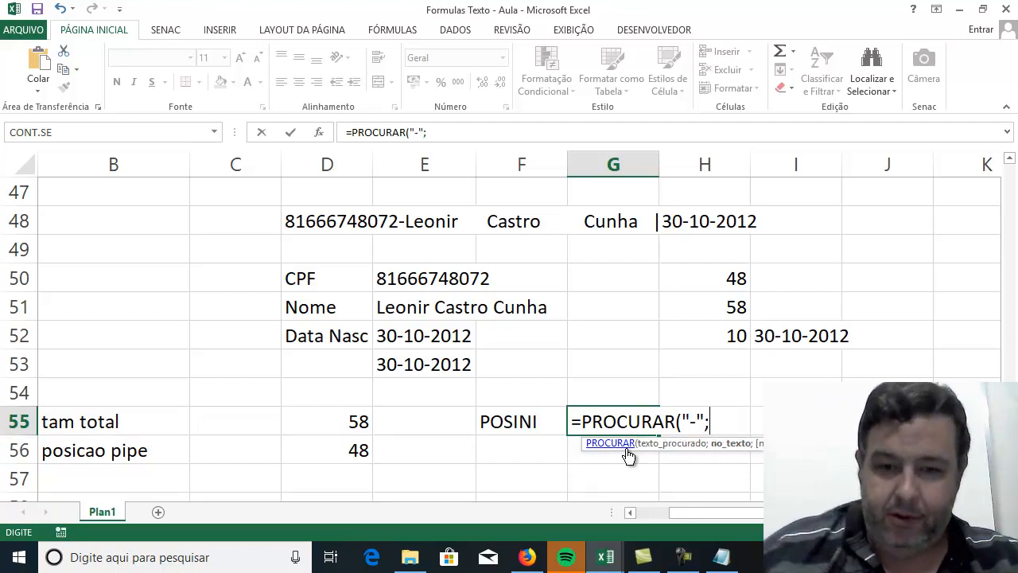
{"action": "left_click", "coordinate": [319, 223]}
{"action": "type", "text": ")"}
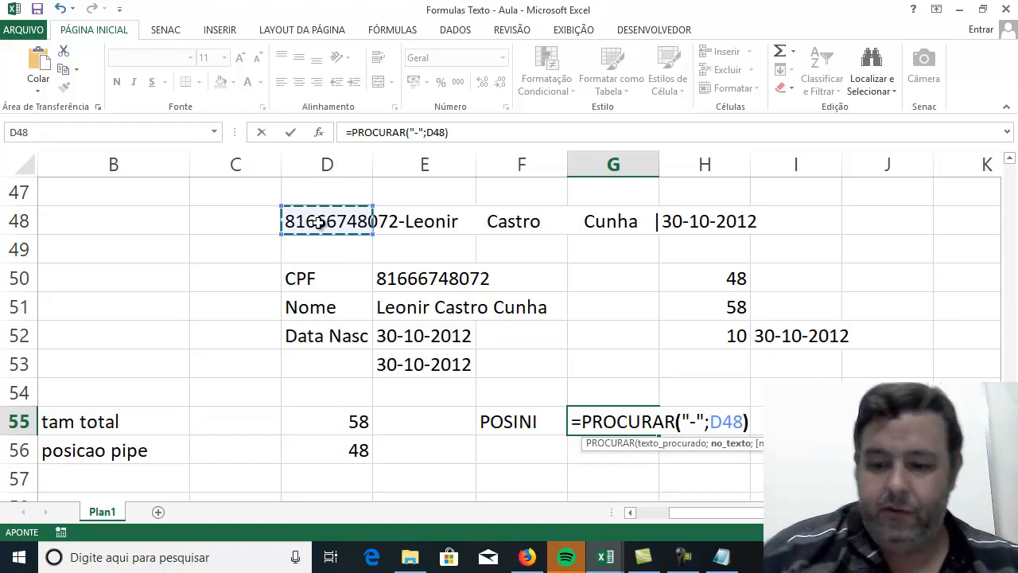
{"action": "type", "text": "+1"}
{"action": "key", "text": "Return"}
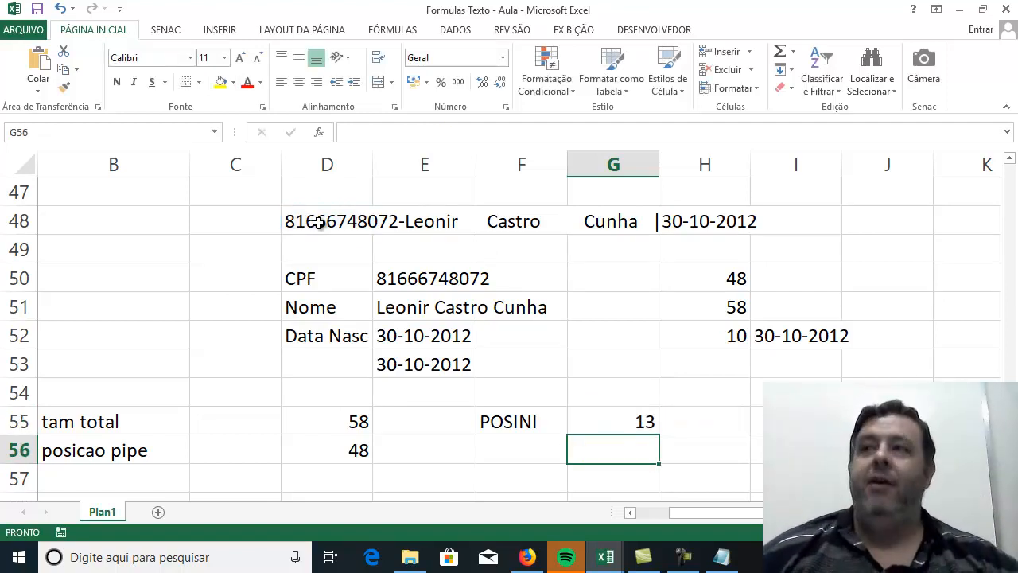
Enter the label "pos PIPE" in F56 and the value 48 beside it in G56.
{"action": "left_click", "coordinate": [543, 448]}
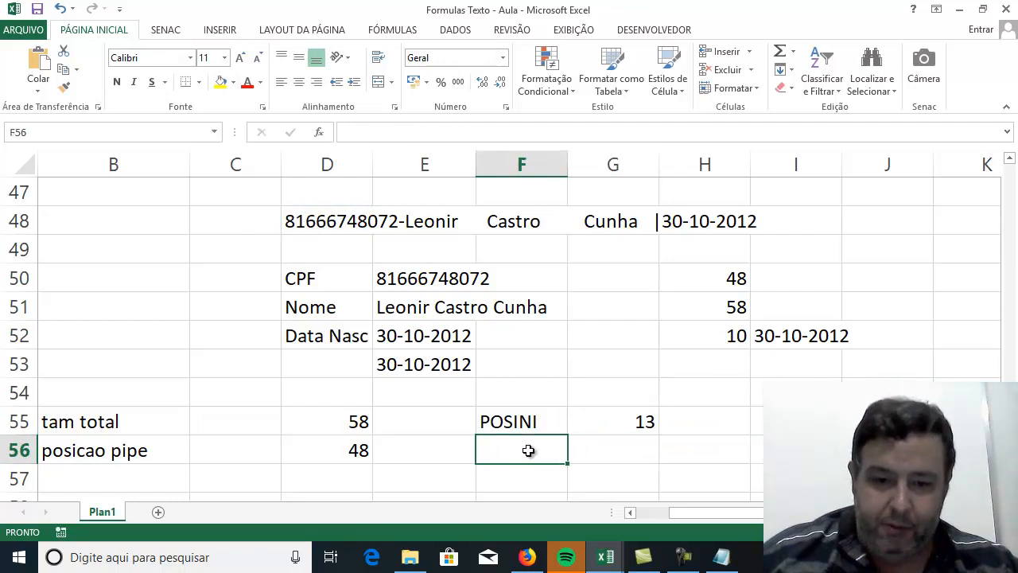
{"action": "left_click", "coordinate": [62, 459]}
{"action": "left_click", "coordinate": [344, 458]}
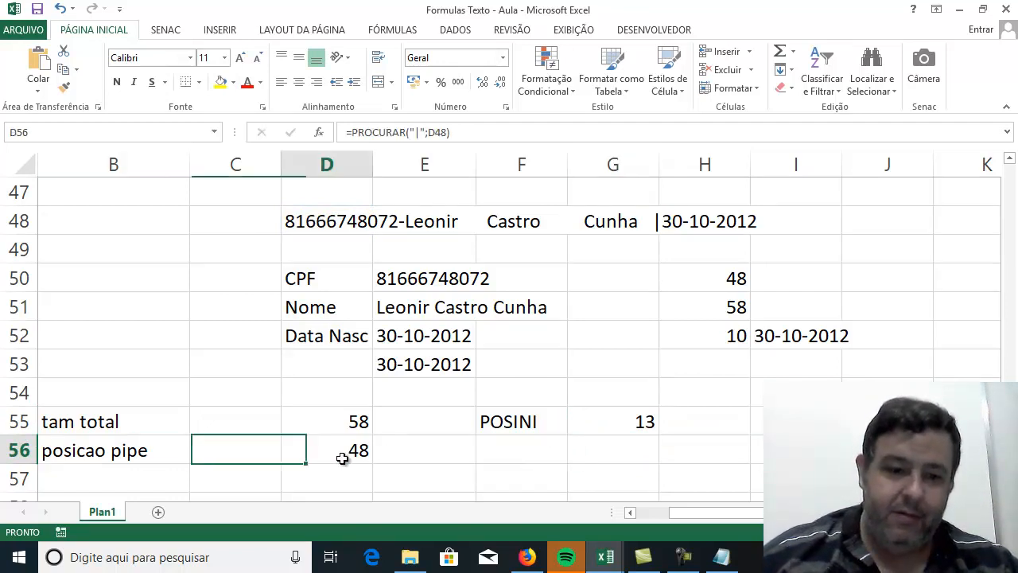
{"action": "left_click", "coordinate": [495, 451]}
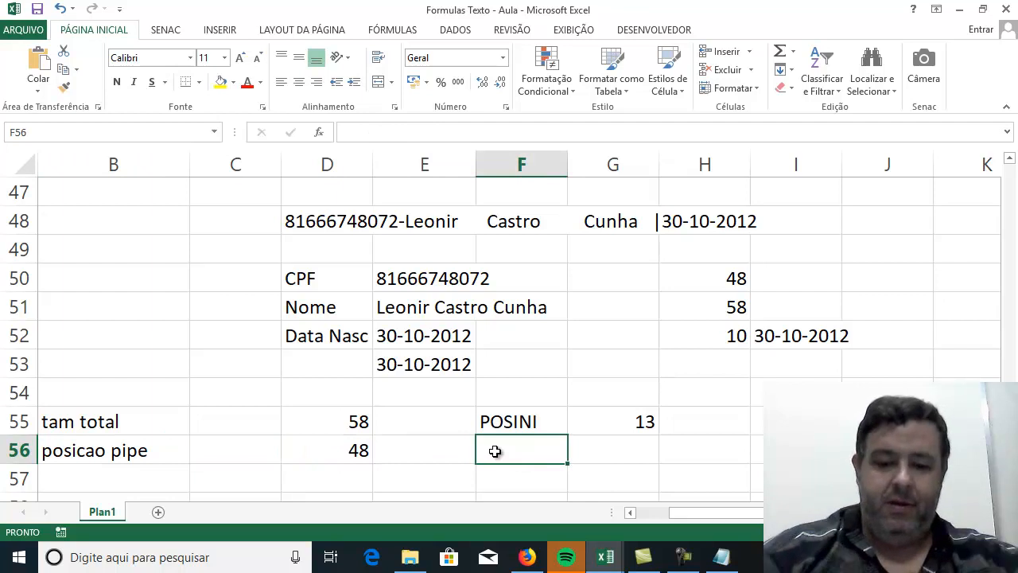
{"action": "type", "text": "pos PIPE"}
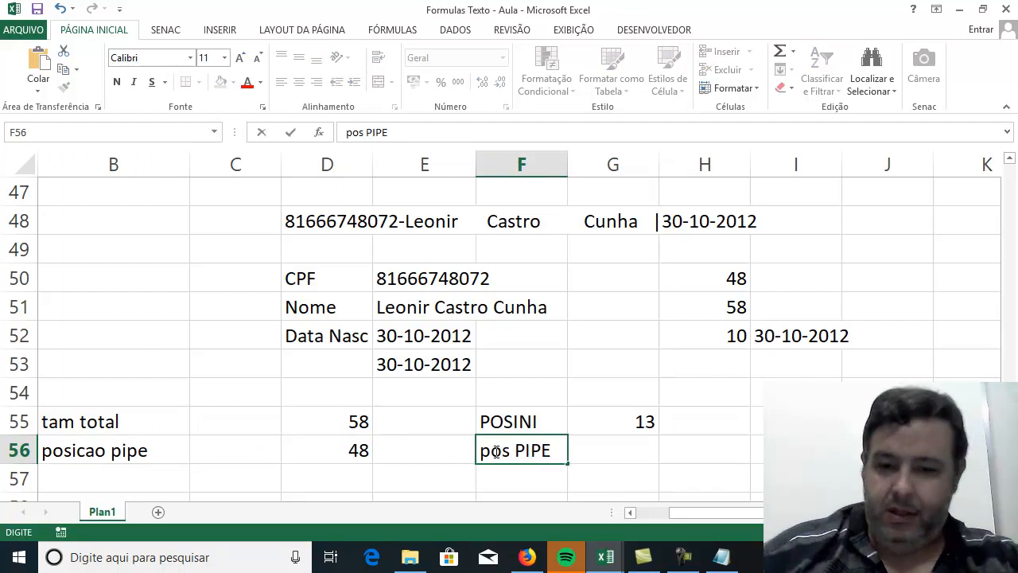
{"action": "key", "text": "Tab"}
{"action": "type", "text": "48"}
{"action": "key", "text": "Return"}
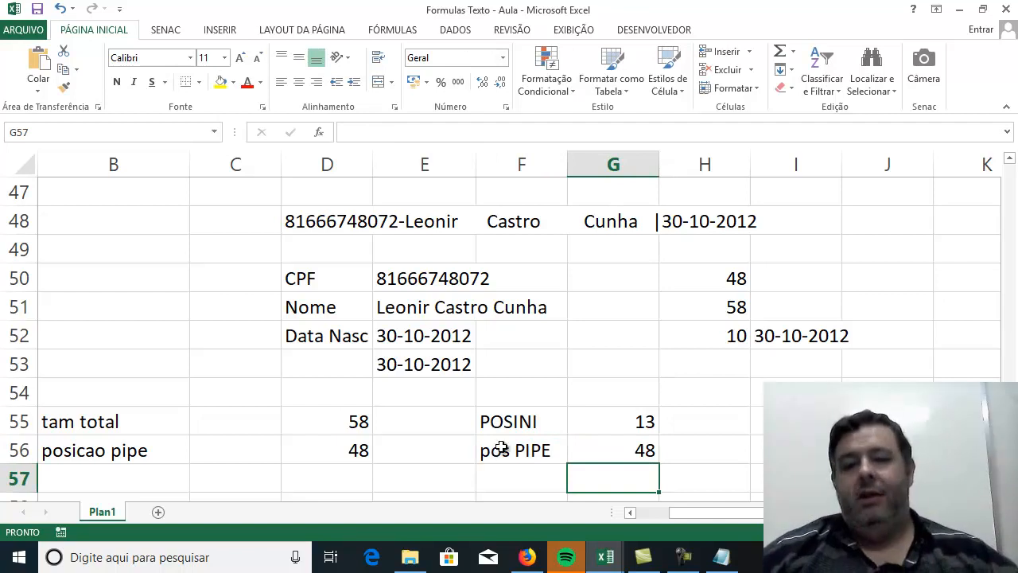
{"action": "left_click", "coordinate": [612, 426]}
{"action": "left_click", "coordinate": [613, 446]}
{"action": "left_click", "coordinate": [615, 427]}
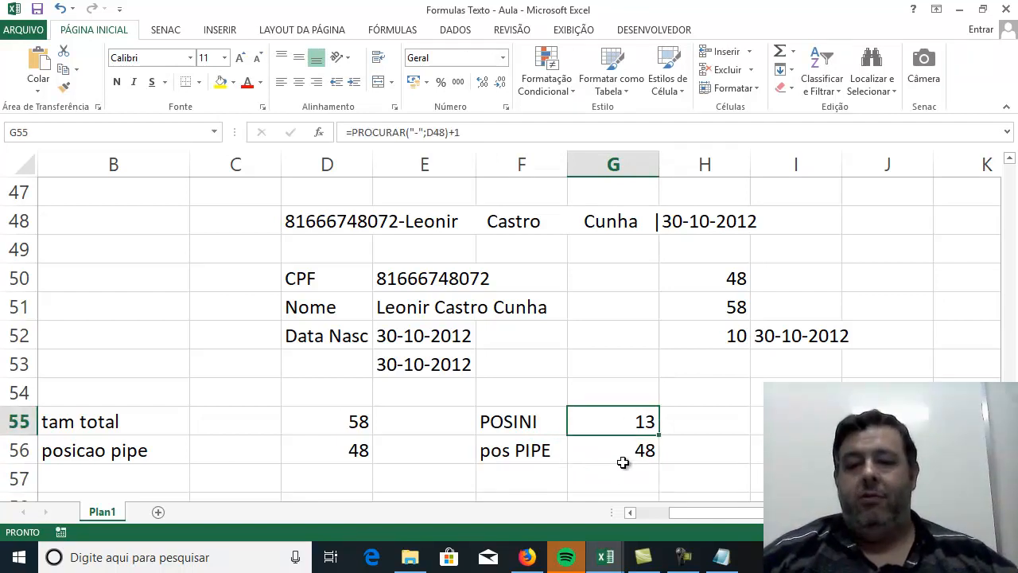
{"action": "left_click", "coordinate": [628, 466]}
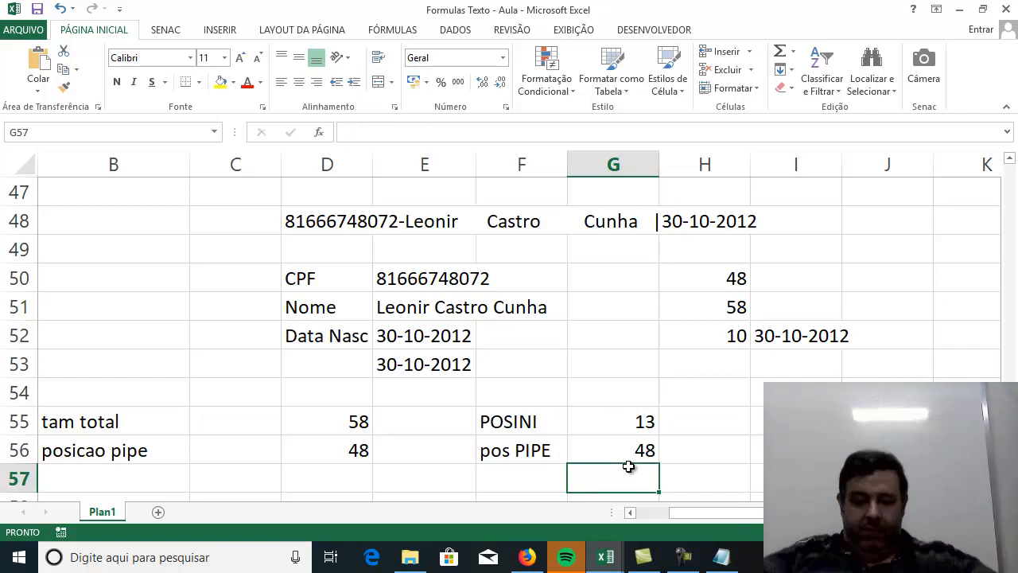
{"action": "key", "text": "Right"}
{"action": "key", "text": "Up"}
{"action": "key", "text": "Up"}
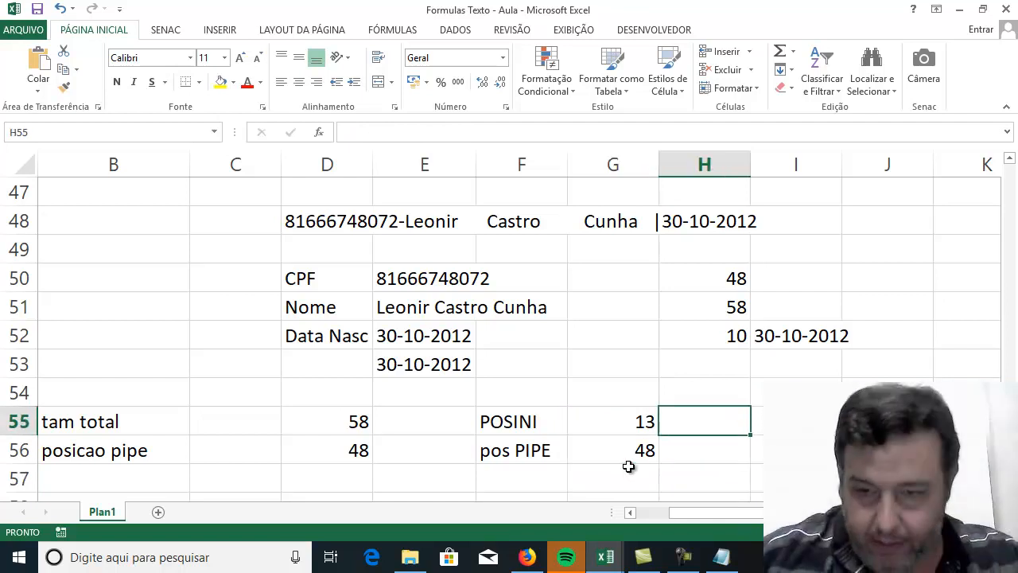
{"action": "type", "text": "0"}
{"action": "key", "text": "BackSpace"}
{"action": "key", "text": "Down"}
{"action": "key", "text": "Down"}
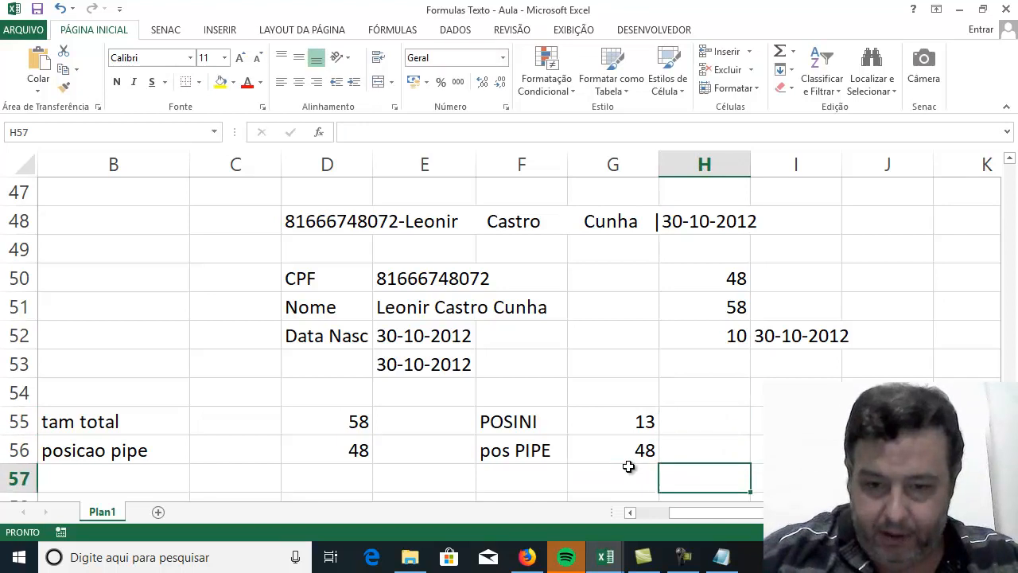
Enter =EXT.TEXTO(D48;G55;G56-G55) in F57 to extract the name using the helper cells.
{"action": "key", "text": "Left"}
{"action": "key", "text": "Left"}
{"action": "type", "text": "=ext"}
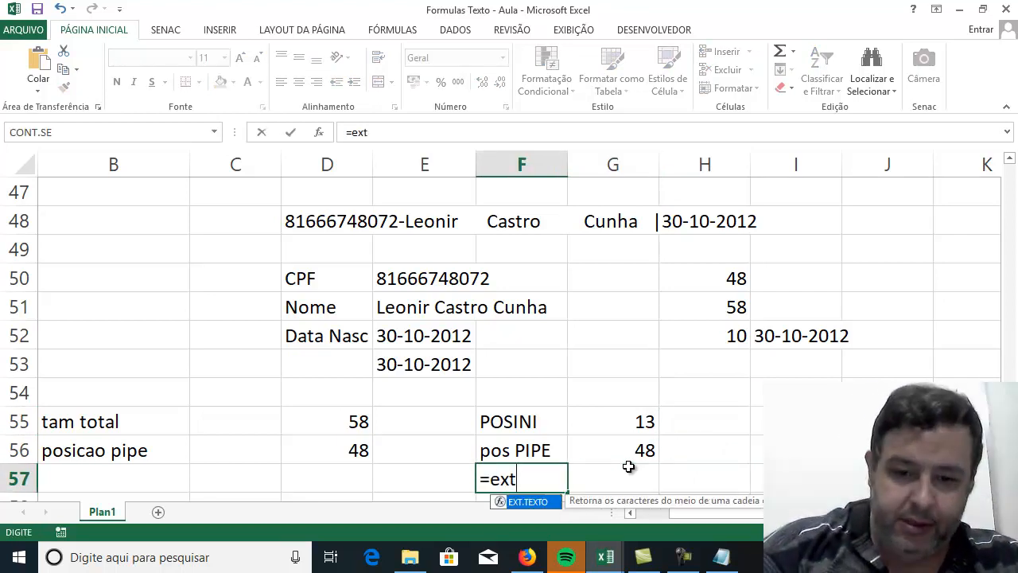
{"action": "double_click", "coordinate": [533, 503]}
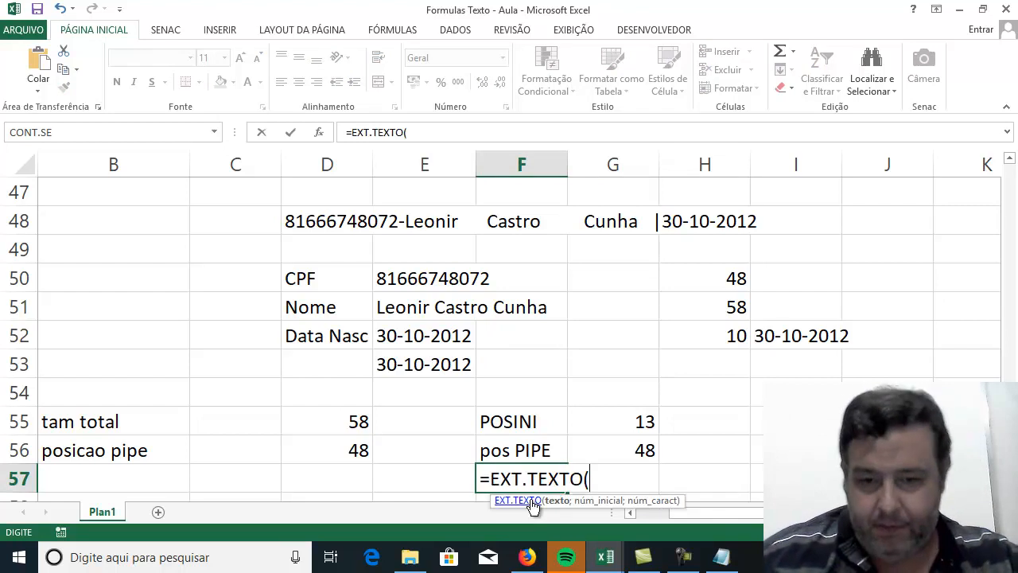
{"action": "left_click", "coordinate": [299, 218]}
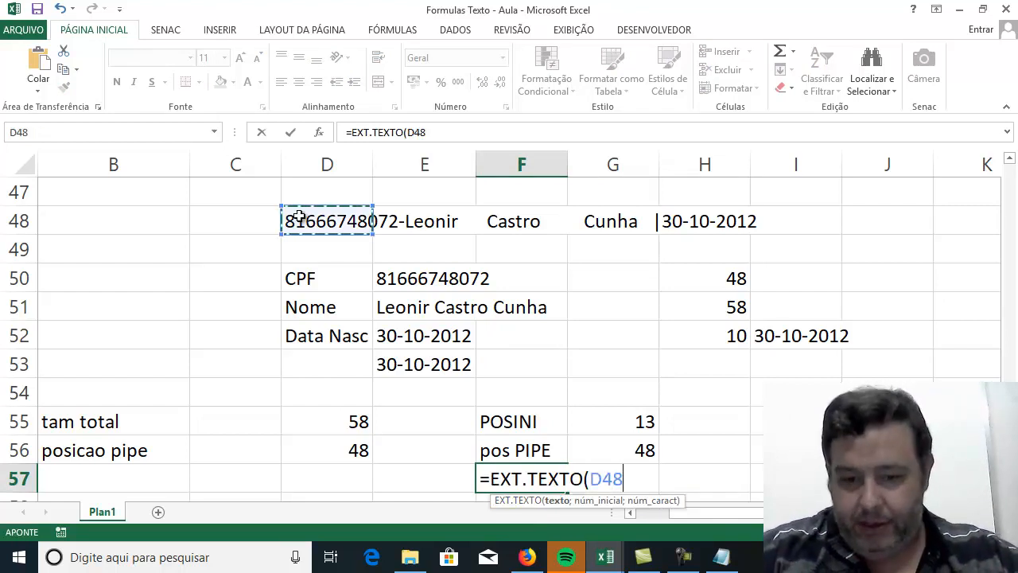
{"action": "type", "text": ";"}
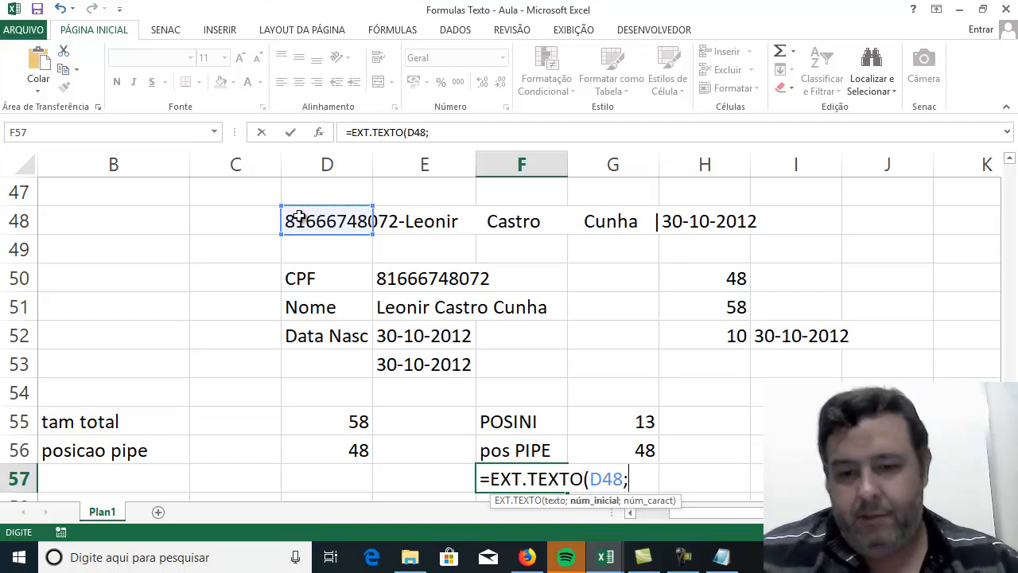
{"action": "left_click", "coordinate": [630, 419]}
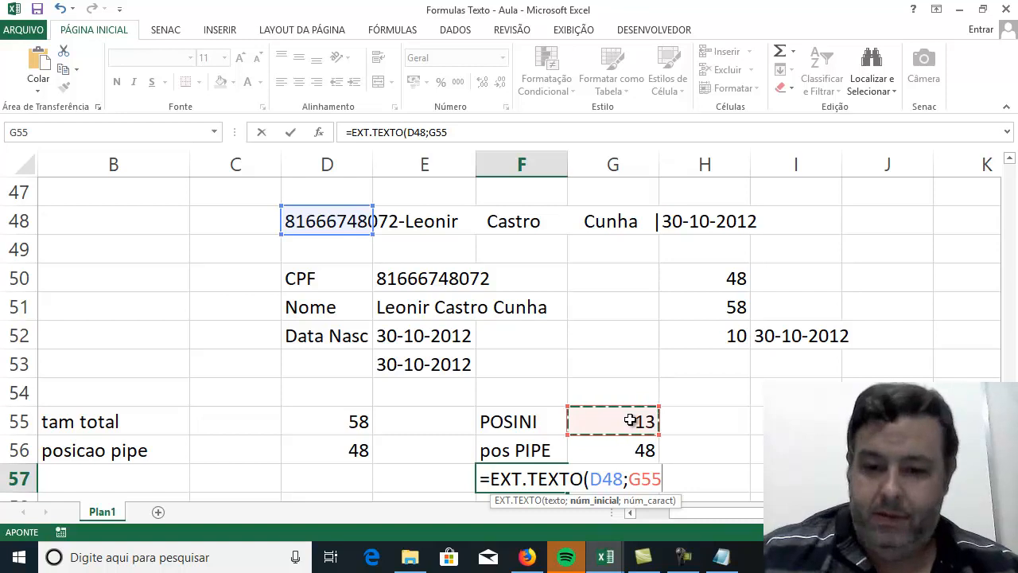
{"action": "type", "text": ";"}
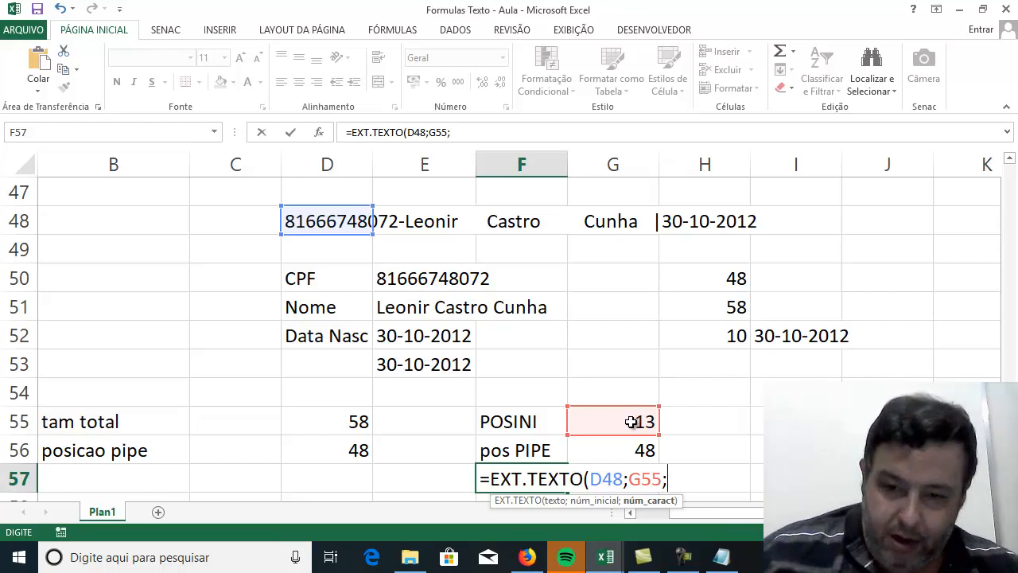
{"action": "left_click", "coordinate": [637, 453]}
{"action": "type", "text": "-"}
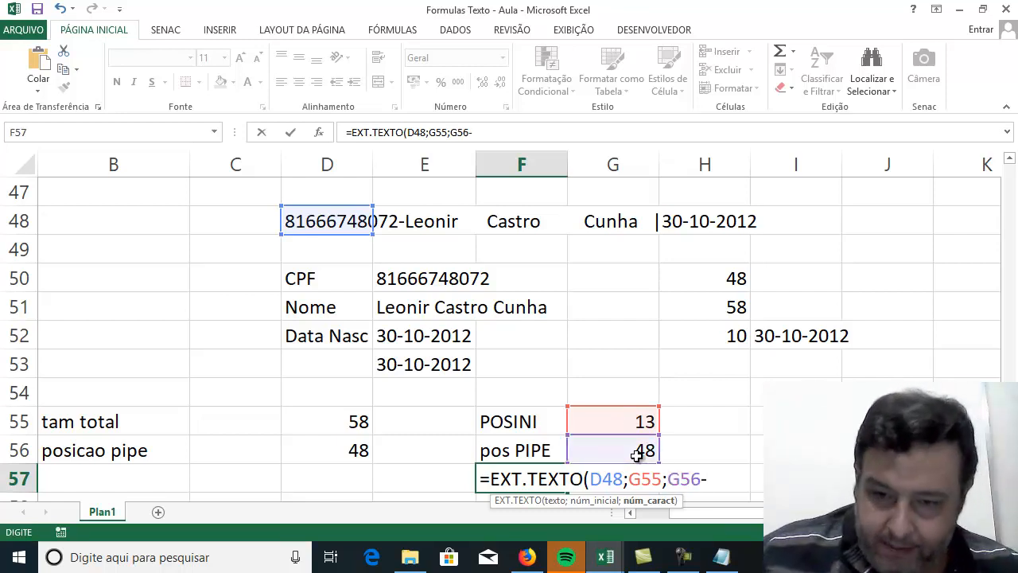
{"action": "left_click", "coordinate": [637, 421]}
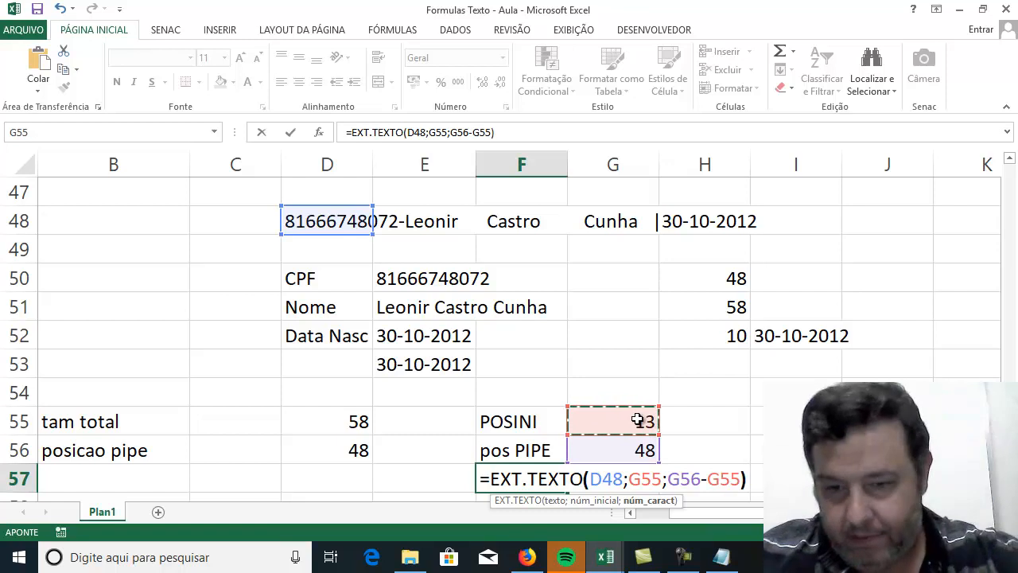
{"action": "type", "text": ")"}
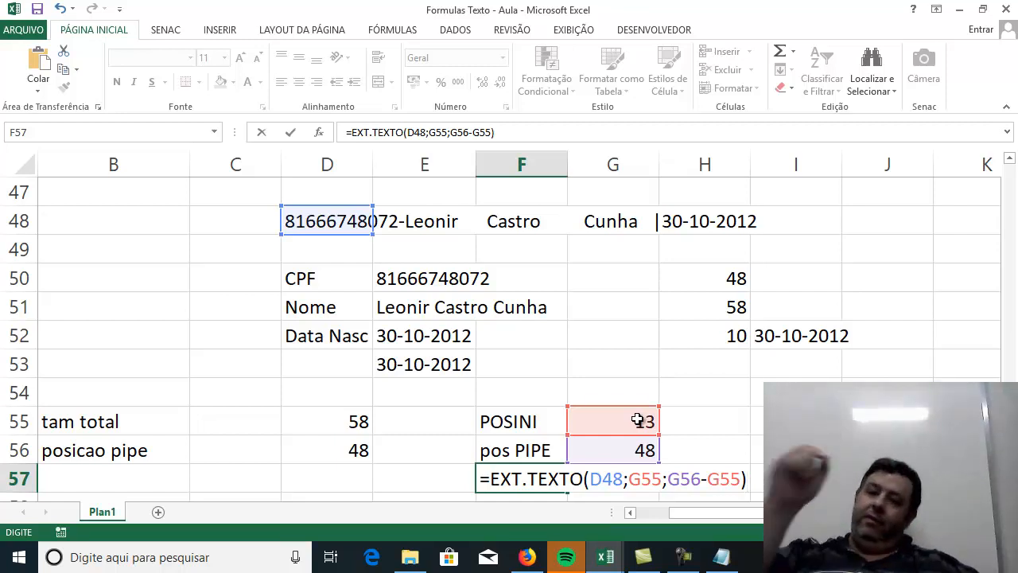
{"action": "key", "text": "Return"}
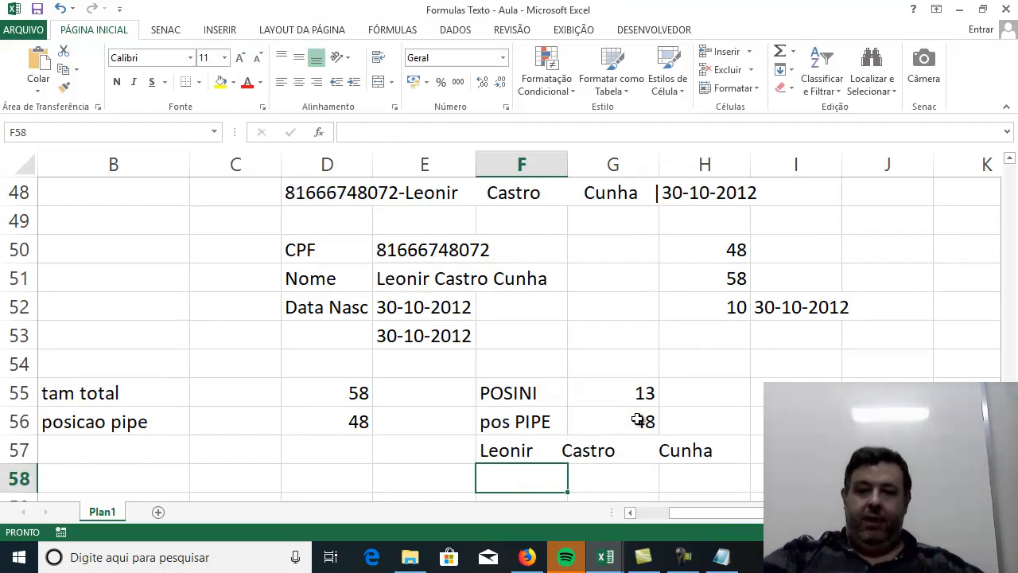
Wrap the EXT.TEXTO formula in F57 with ARRUMAR to remove the extra spaces from the name.
{"action": "left_click", "coordinate": [533, 450]}
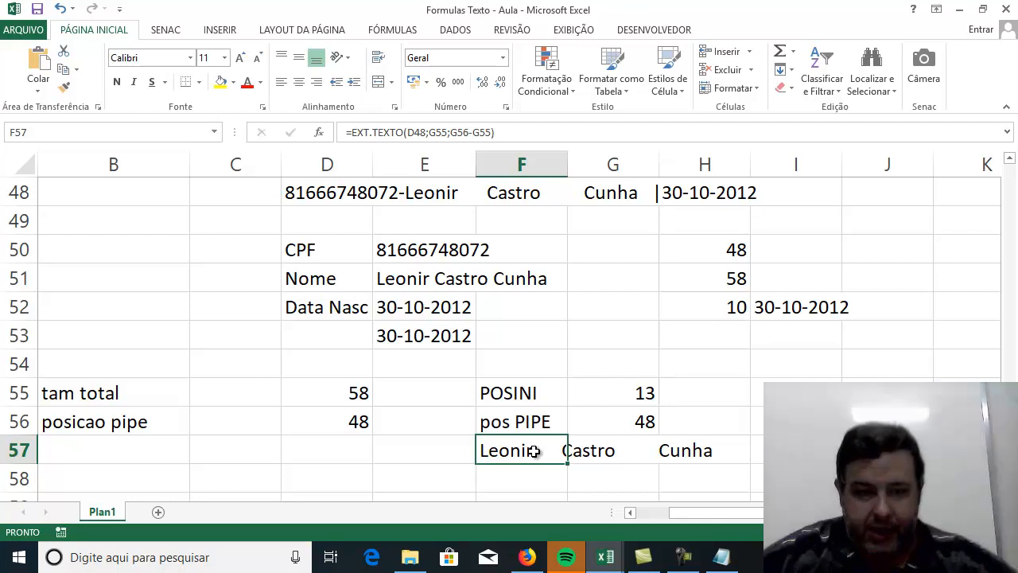
{"action": "left_click", "coordinate": [349, 132]}
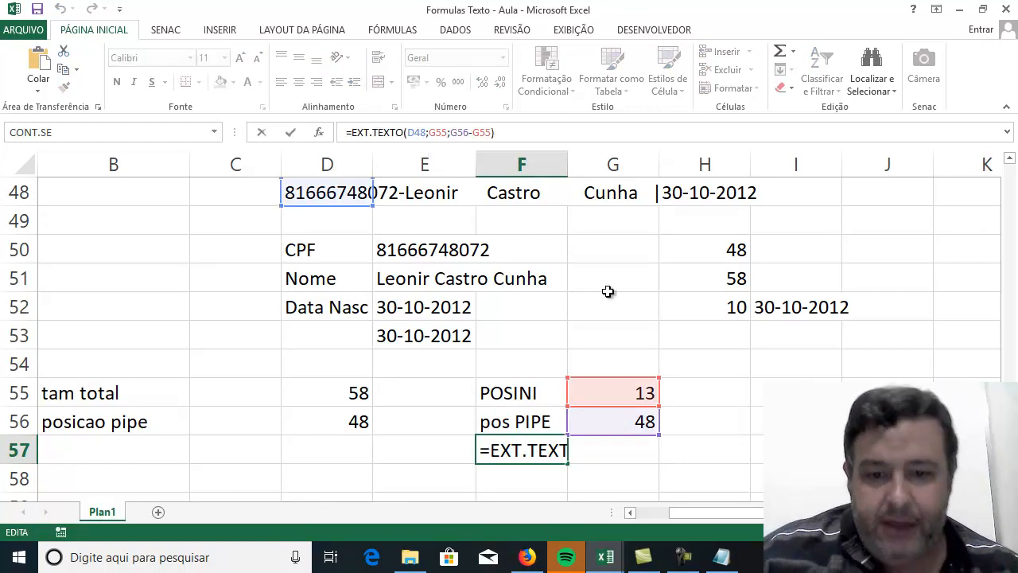
{"action": "type", "text": "aRRUM"}
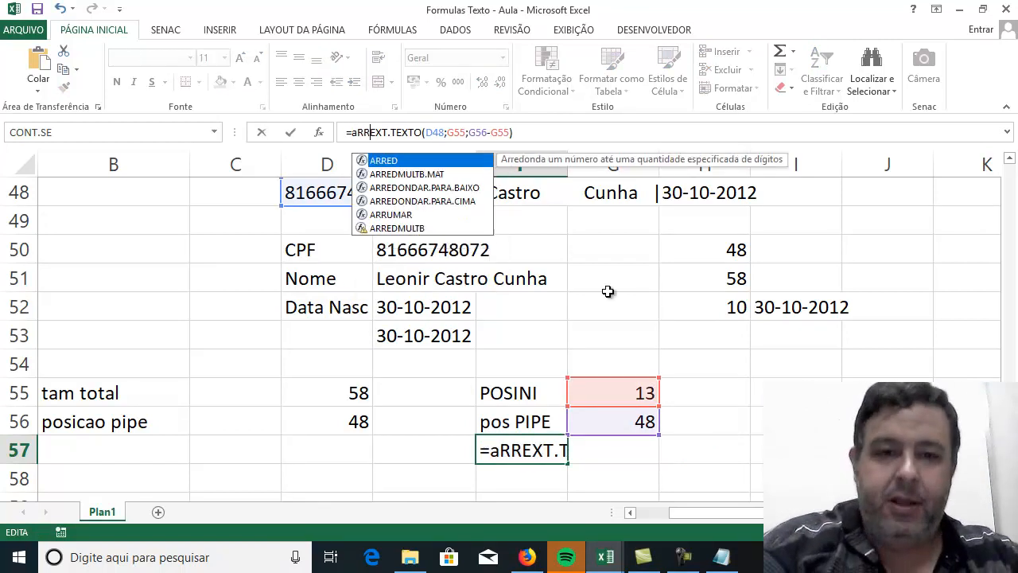
{"action": "type", "text": "AR("}
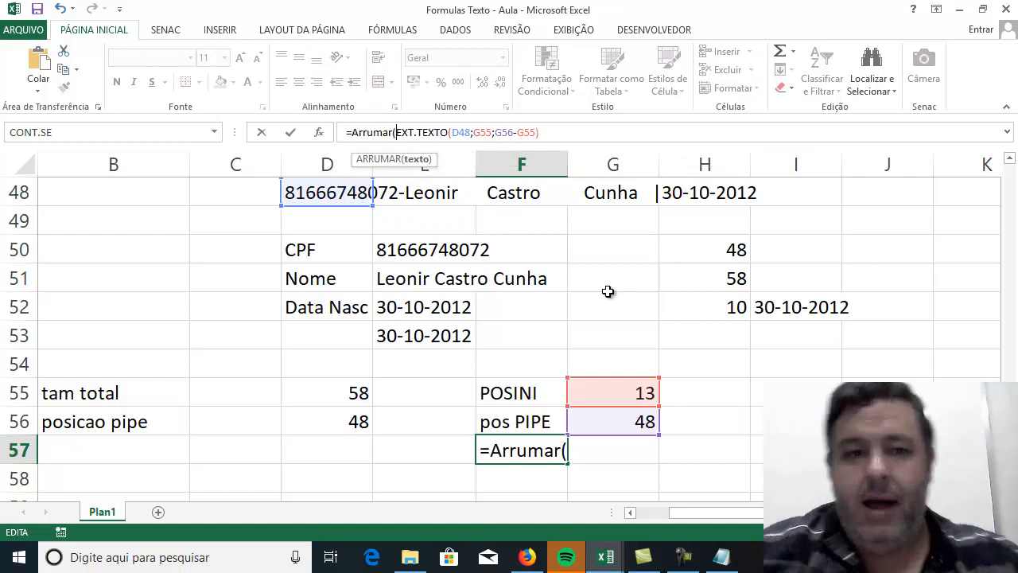
{"action": "left_click", "coordinate": [630, 137]}
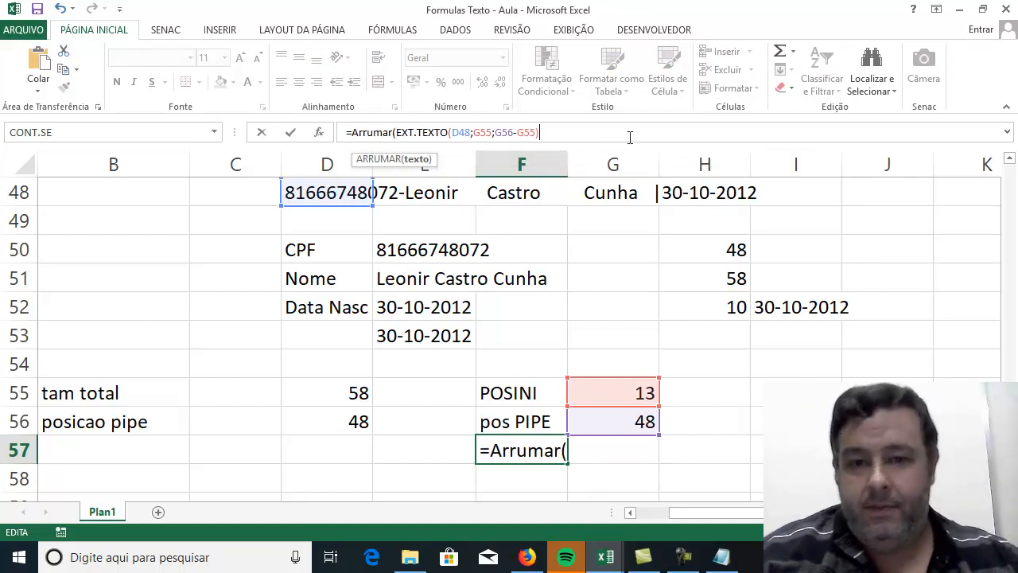
{"action": "type", "text": ")"}
{"action": "key", "text": "Return"}
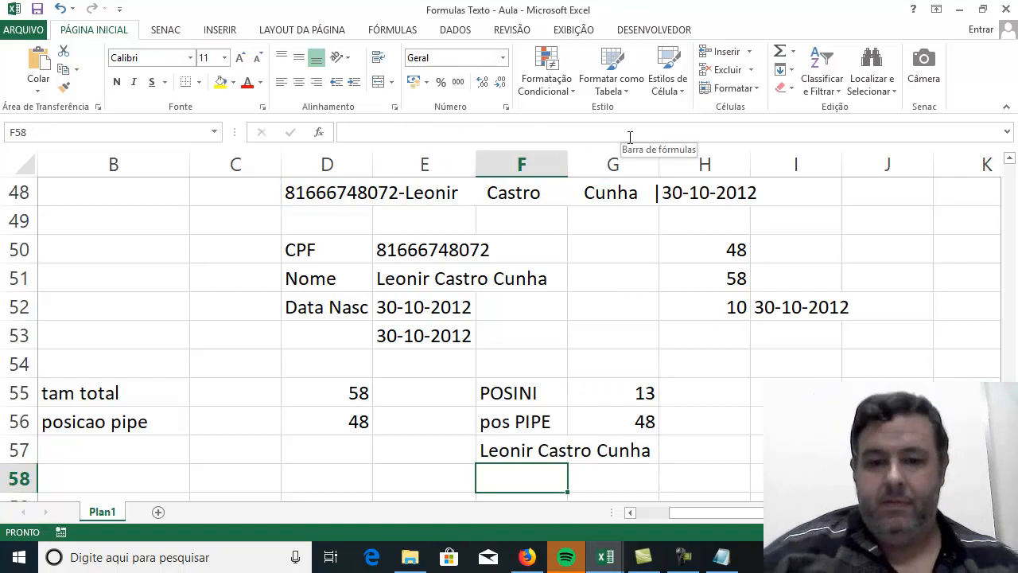
{"action": "left_click", "coordinate": [514, 447]}
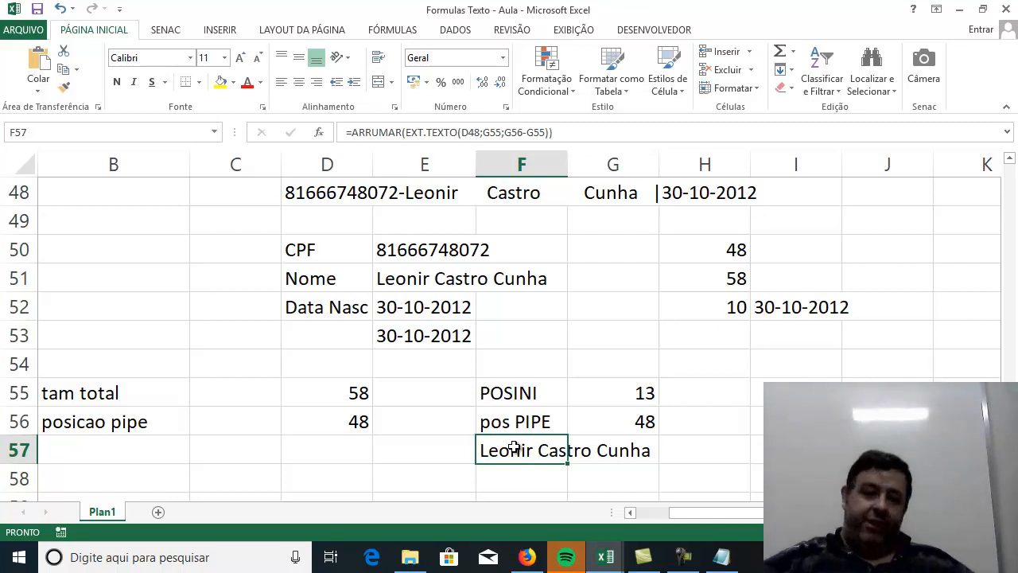
{"action": "left_click", "coordinate": [618, 390]}
{"action": "left_click", "coordinate": [600, 442]}
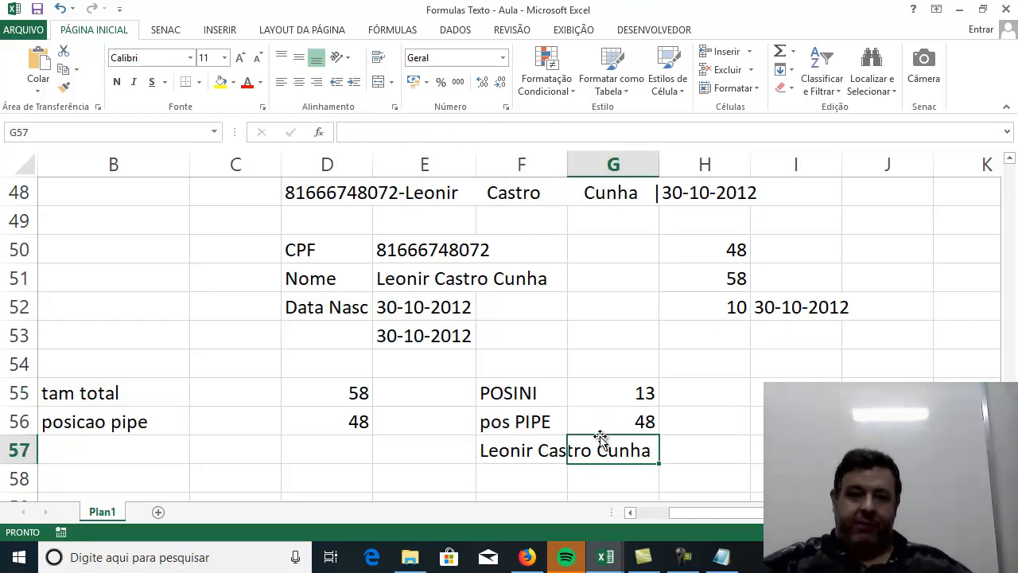
{"action": "left_click", "coordinate": [601, 373]}
{"action": "left_click", "coordinate": [601, 415]}
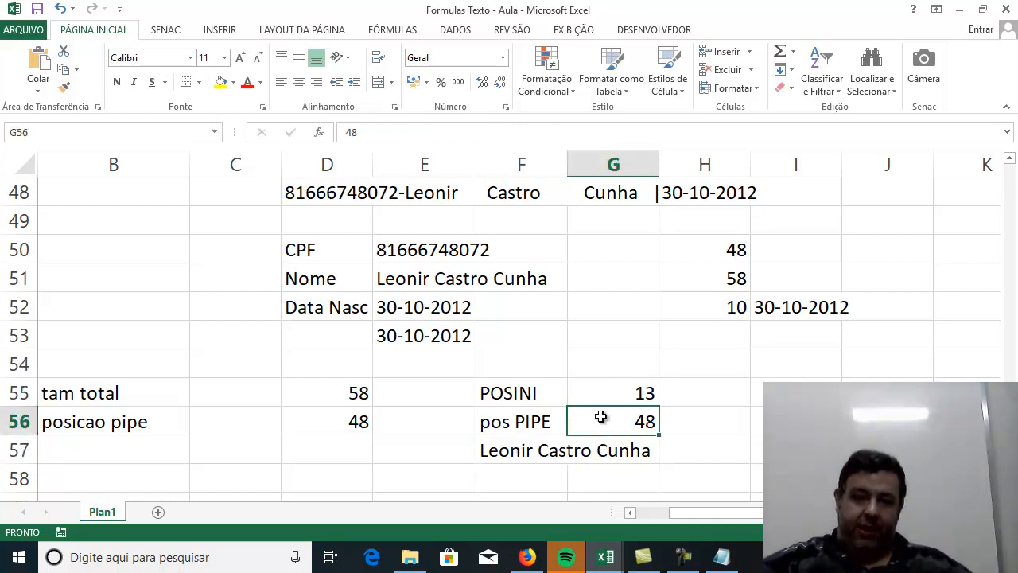
Copy the full ARRUMAR formula text from E51 and paste it in Notepad, one blank line below the "Posicao do Pipe" note.
{"action": "left_click", "coordinate": [394, 279]}
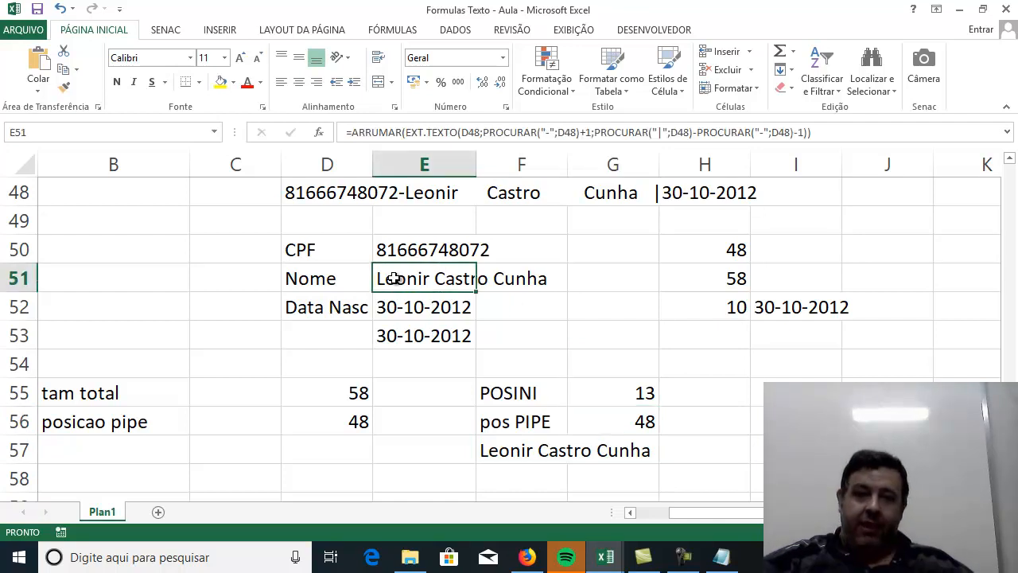
{"action": "left_click", "coordinate": [863, 132]}
{"action": "left_click_drag", "start_coordinate": [807, 133], "coordinate": [347, 140]}
{"action": "key", "text": "ctrl+c"}
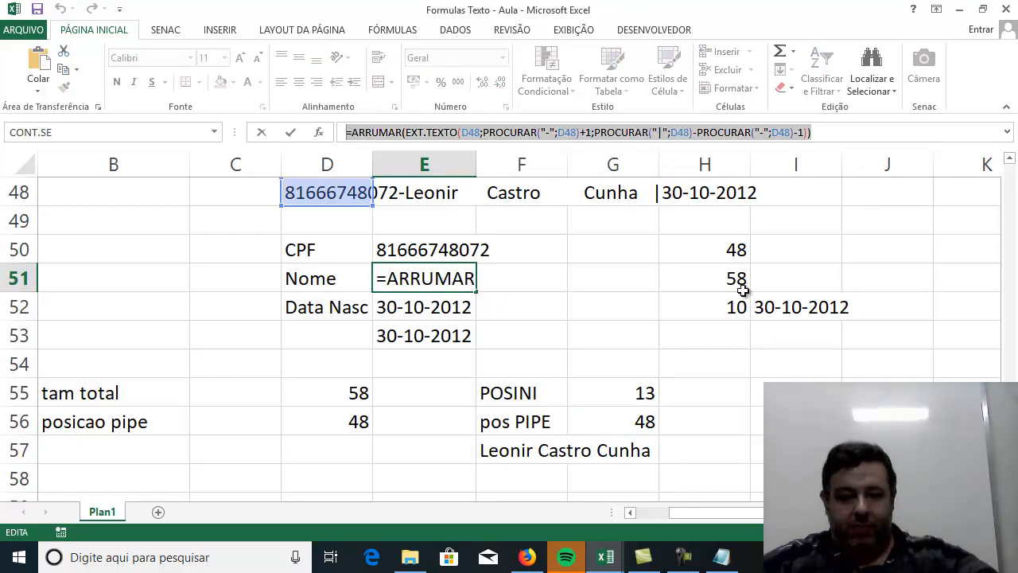
{"action": "left_click", "coordinate": [719, 558]}
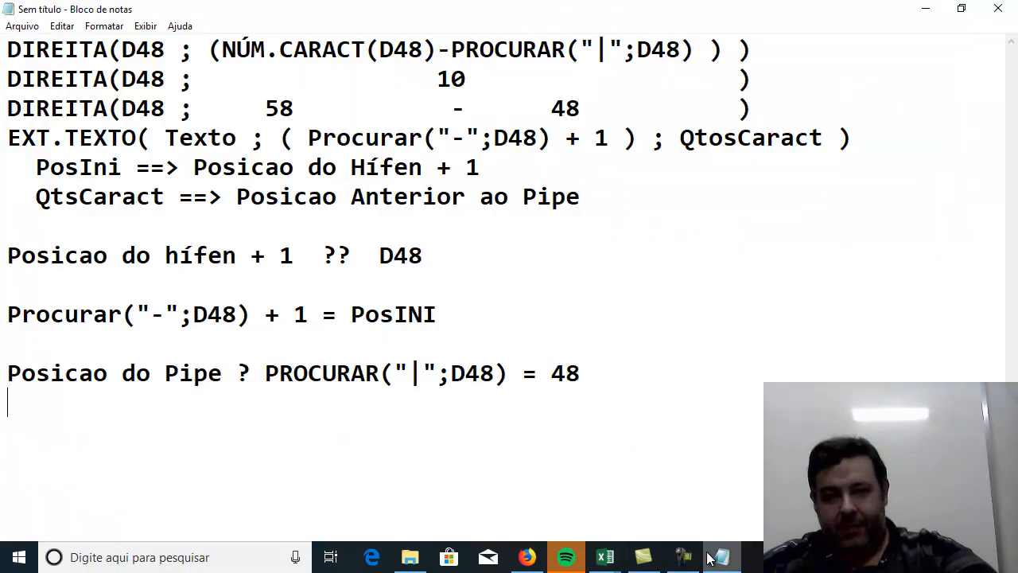
{"action": "left_click", "coordinate": [609, 366]}
{"action": "key", "text": "Return"}
{"action": "key", "text": "Return"}
{"action": "key", "text": "ctrl+v"}
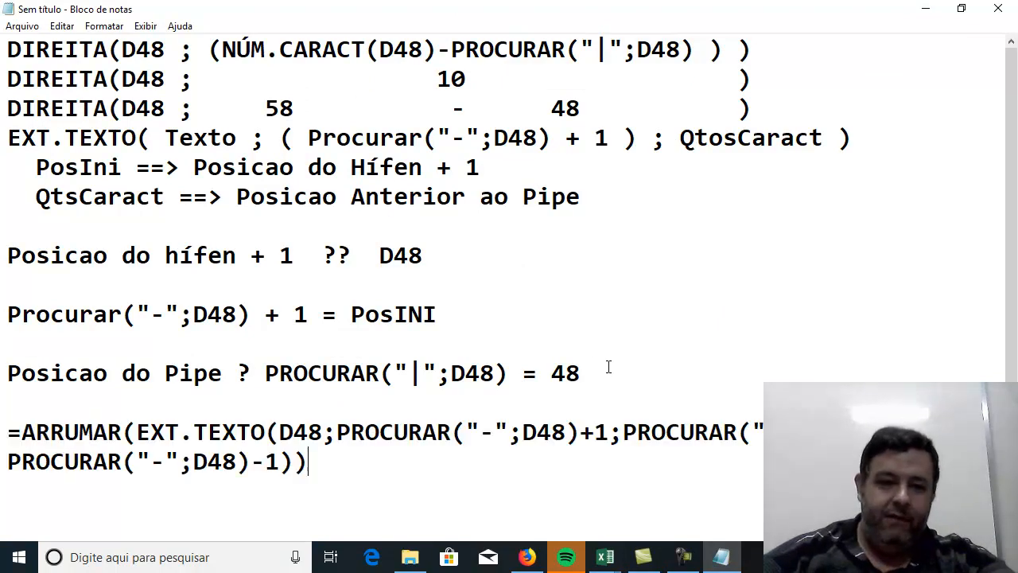
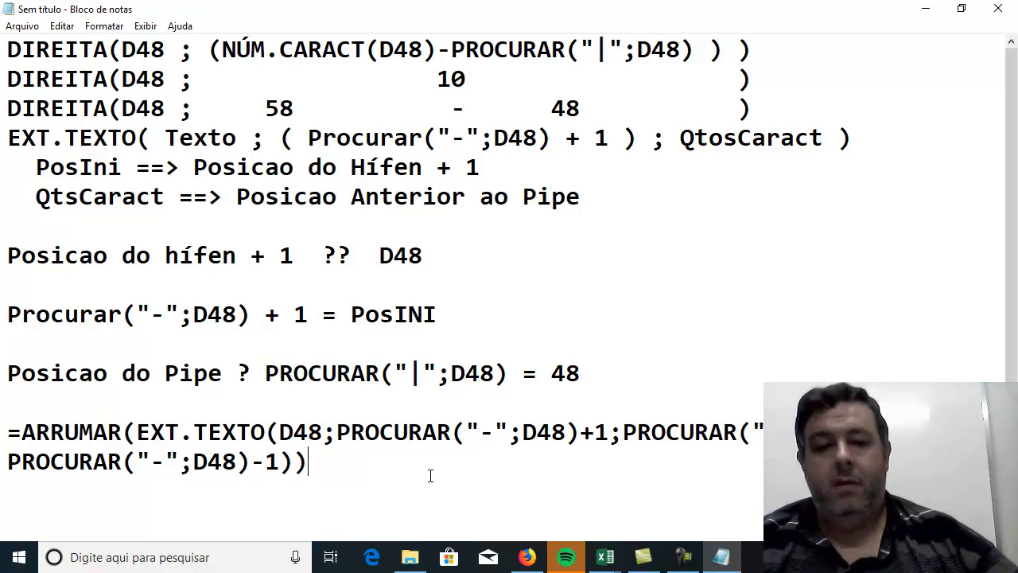
Save the notes in the Excel Avançado "Aula 02" folder as "Consideracoes Funcoes Texto - Correcao Aula 01".
{"action": "left_click", "coordinate": [554, 259]}
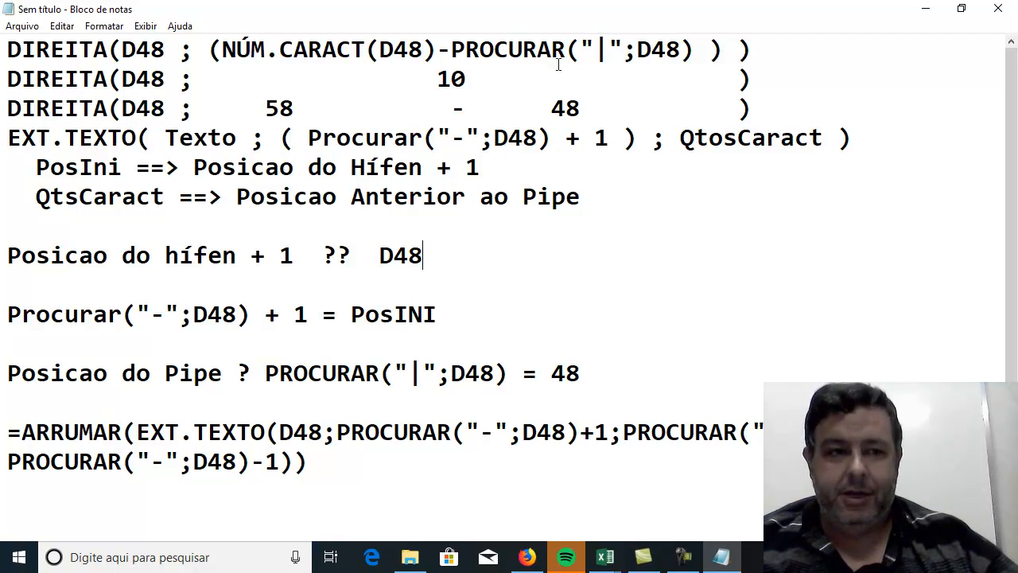
{"action": "left_click", "coordinate": [22, 27]}
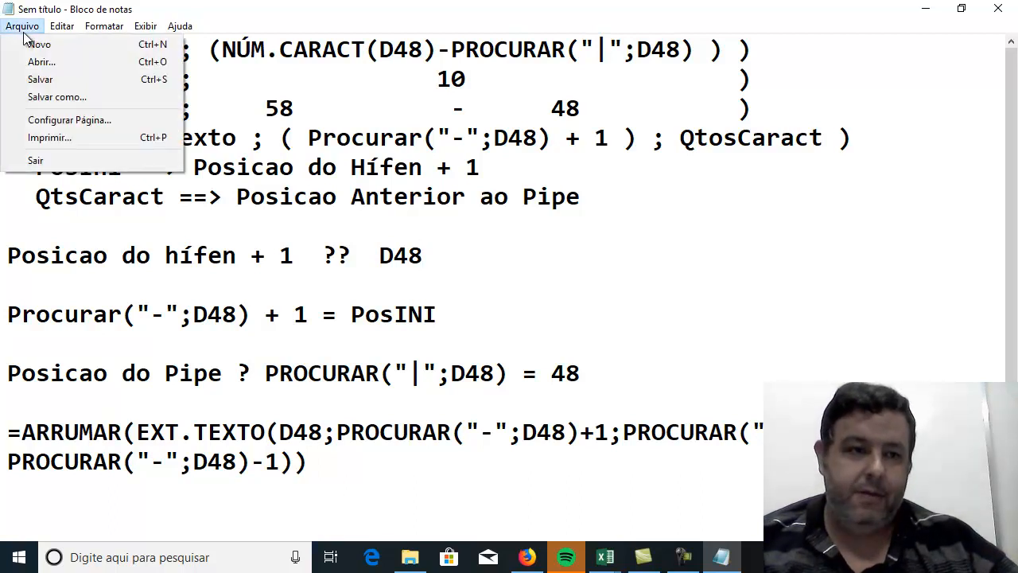
{"action": "left_click", "coordinate": [37, 79]}
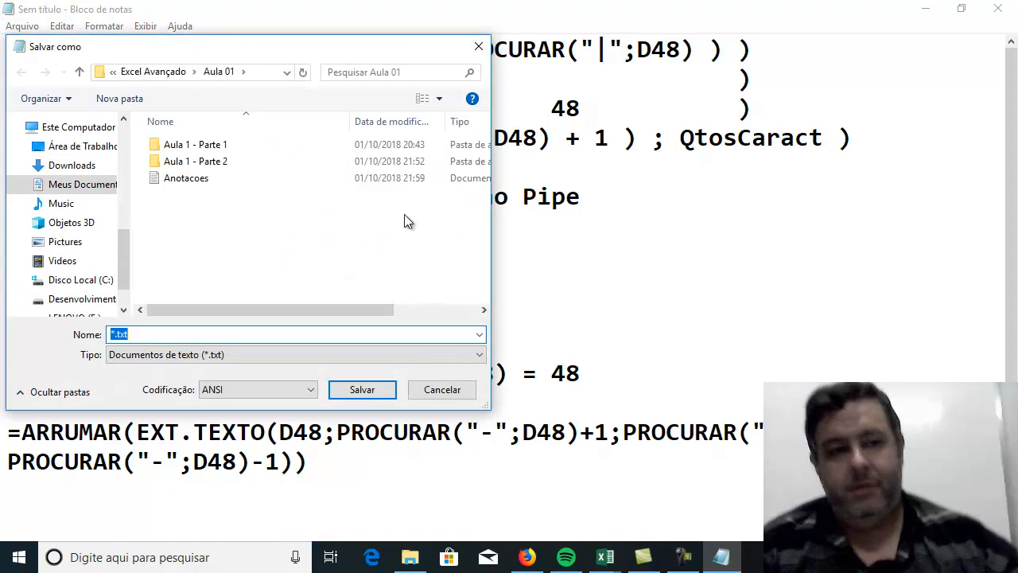
{"action": "left_click", "coordinate": [151, 71]}
{"action": "double_click", "coordinate": [182, 160]}
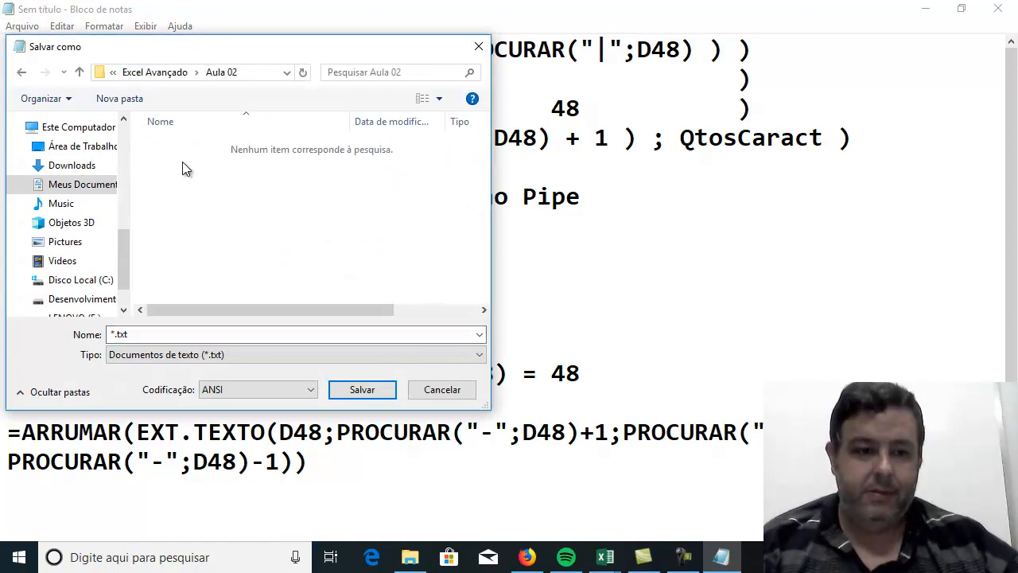
{"action": "left_click", "coordinate": [175, 334]}
{"action": "type", "text": "Consideracoes"}
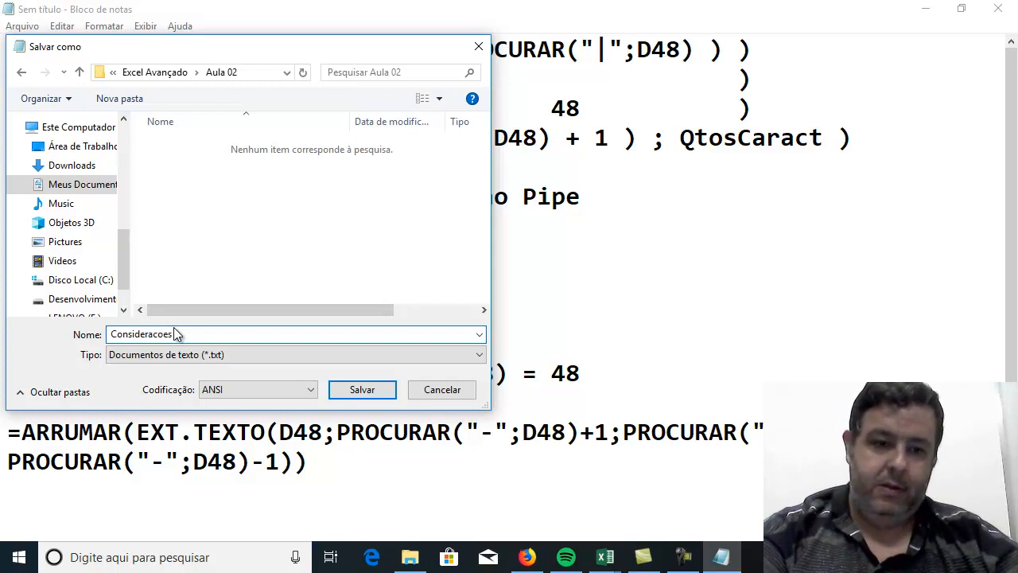
{"action": "type", "text": " Funcoes Texto"}
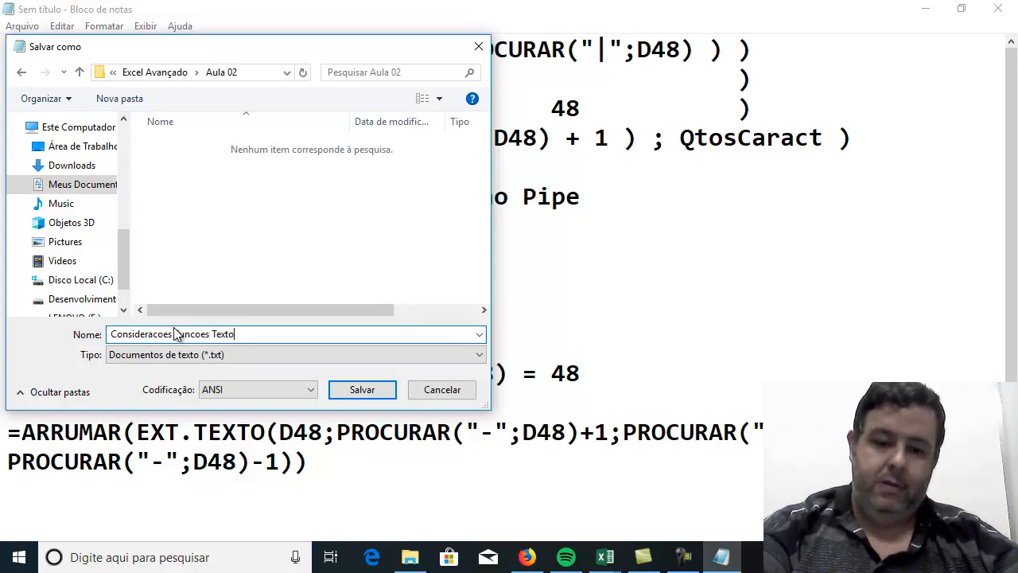
{"action": "type", "text": " - Cor"}
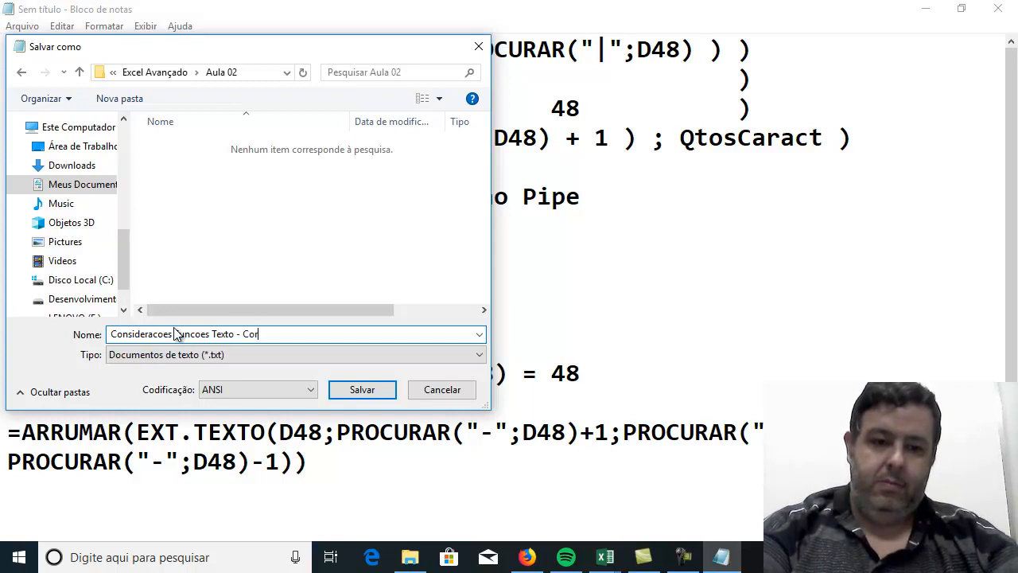
{"action": "type", "text": "recao Aula 01"}
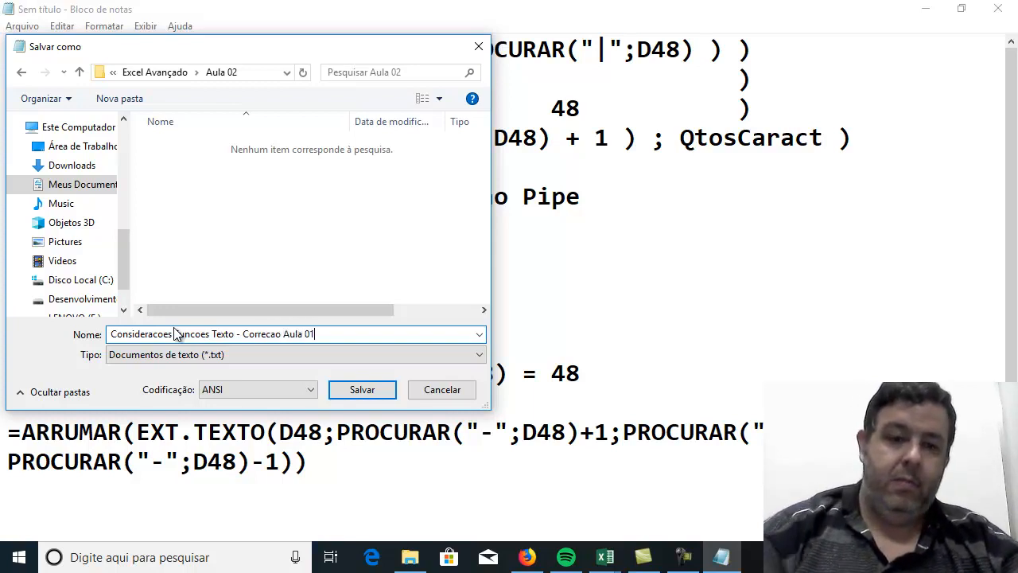
{"action": "key", "text": "Return"}
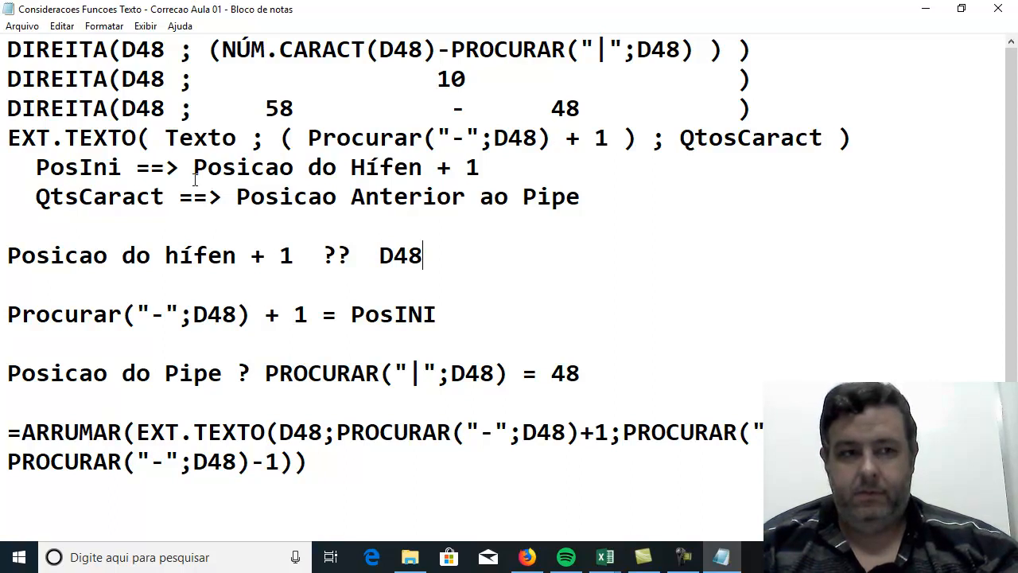
Save and close the notes file, and close the "Formulas Texto - Aula" workbook without saving its changes.
{"action": "left_click", "coordinate": [23, 26]}
{"action": "left_click", "coordinate": [41, 77]}
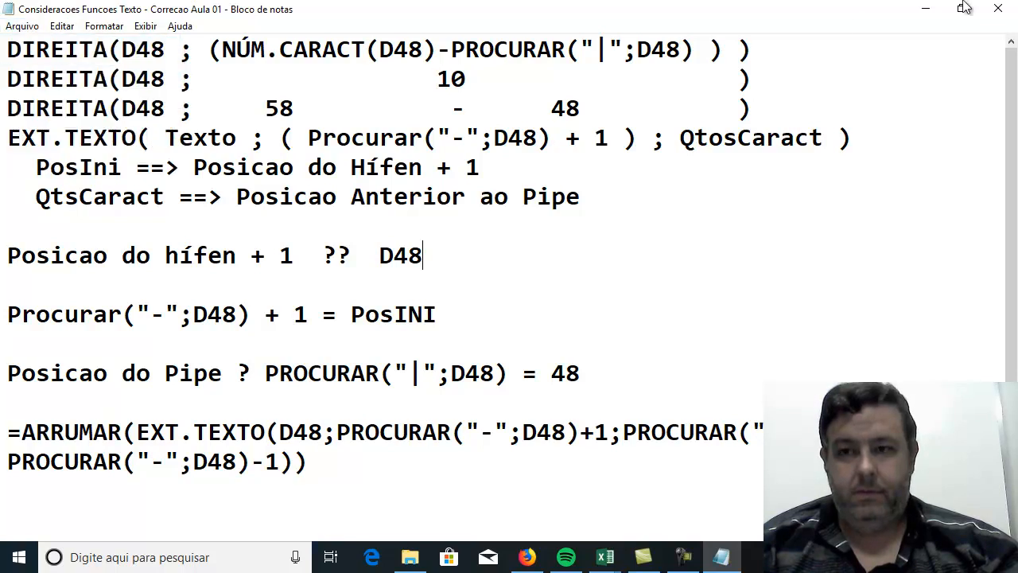
{"action": "left_click", "coordinate": [998, 8]}
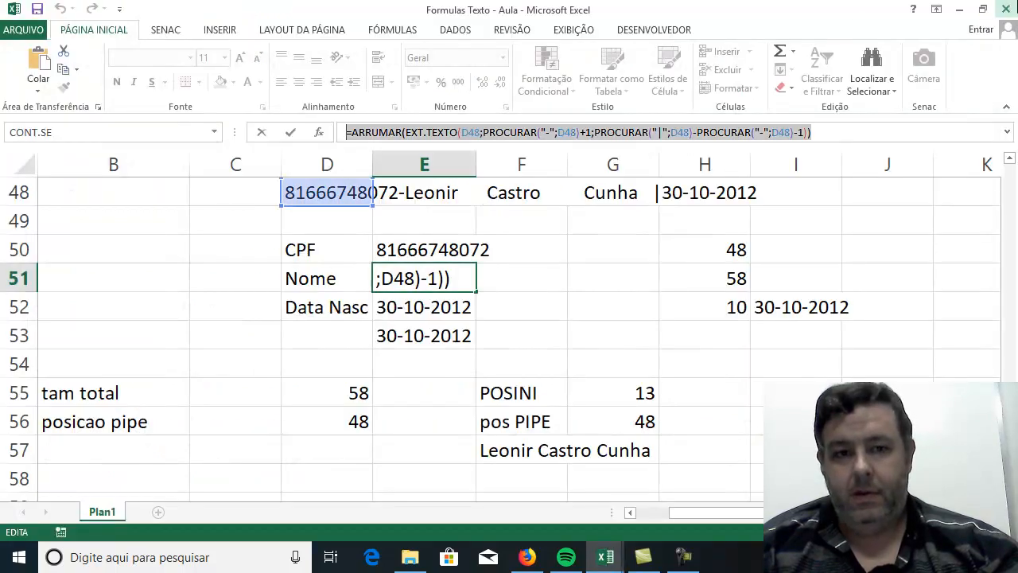
{"action": "left_click", "coordinate": [1003, 8]}
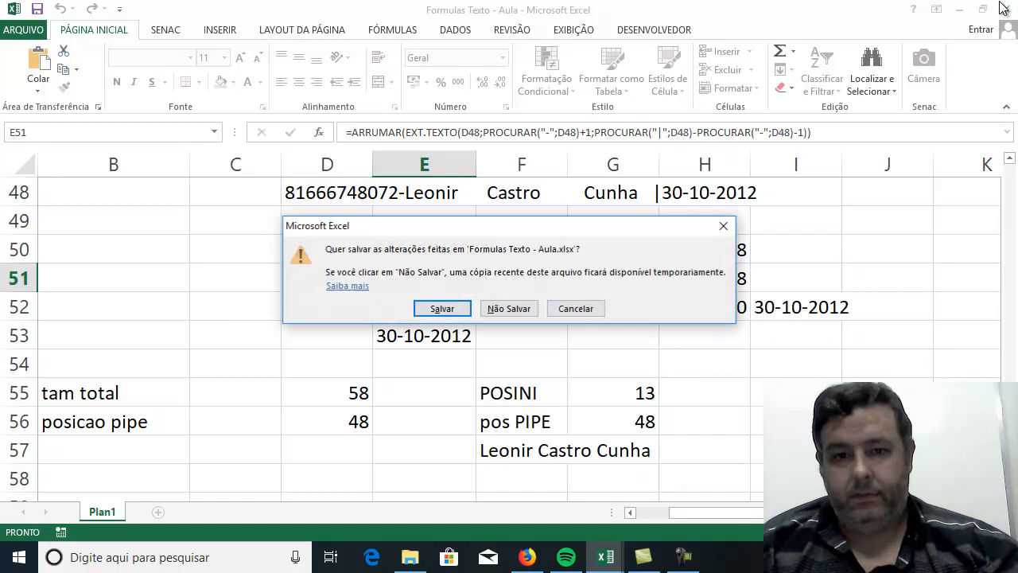
{"action": "left_click", "coordinate": [530, 309]}
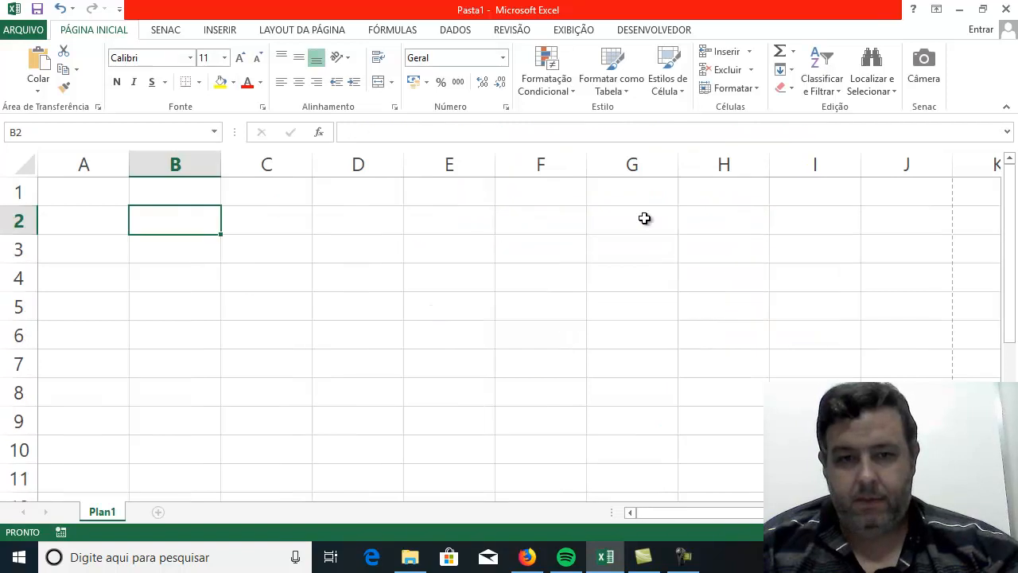
Enter the word "Tirar" in cell B3 of the blank workbook Pasta1.
{"action": "left_click", "coordinate": [569, 259]}
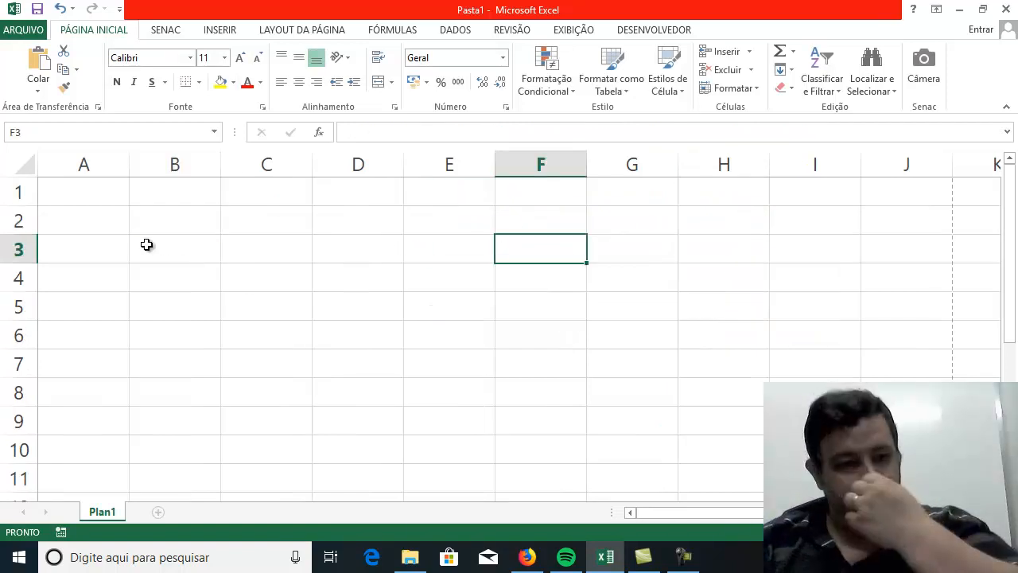
{"action": "left_click", "coordinate": [101, 225]}
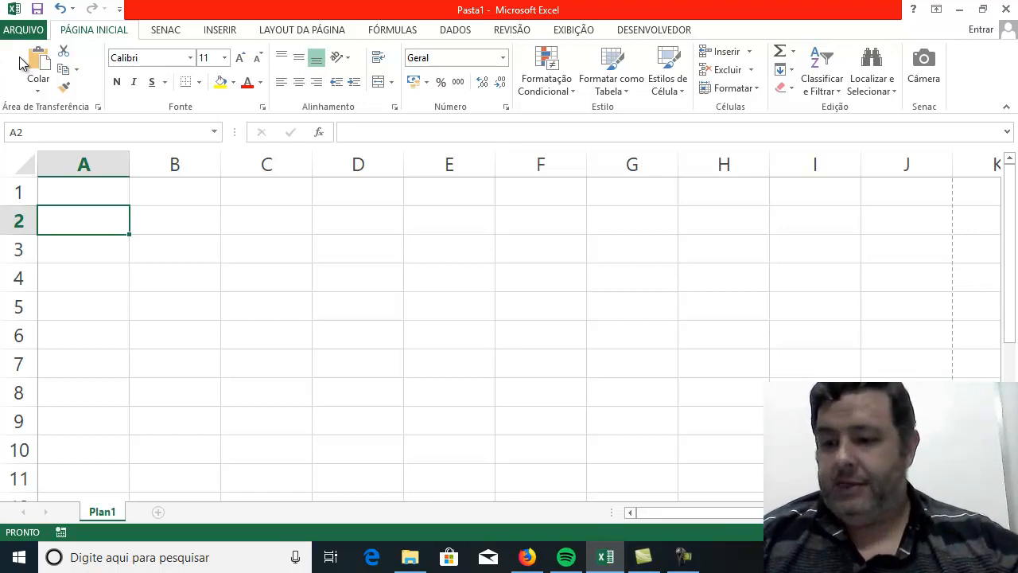
{"action": "left_click", "coordinate": [134, 239]}
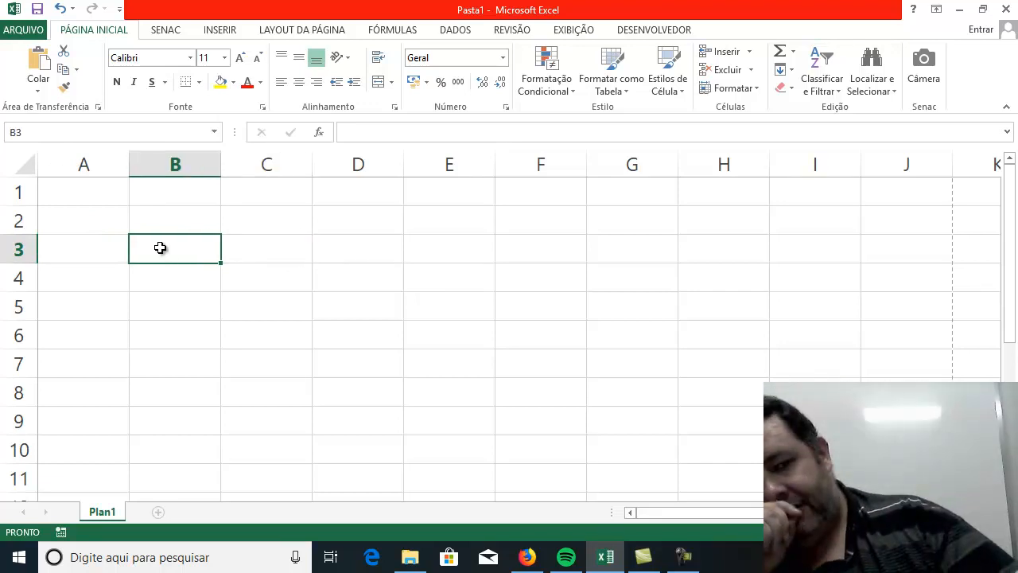
{"action": "type", "text": "Tirár"}
{"action": "key", "text": "Tab"}
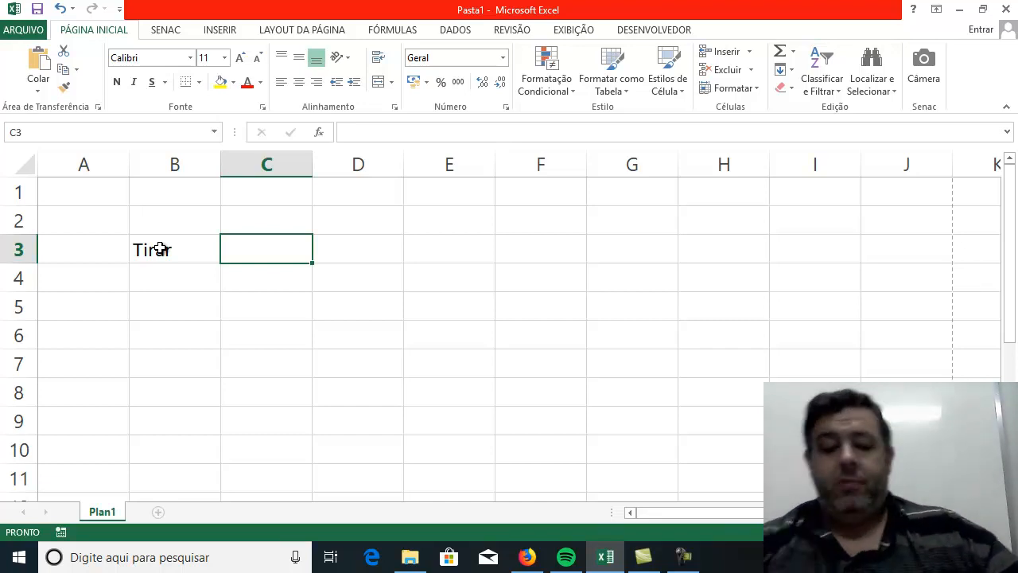
Enter "ASCII" in B5, two rows below the word in B3.
{"action": "key", "text": "Down"}
{"action": "key", "text": "Left"}
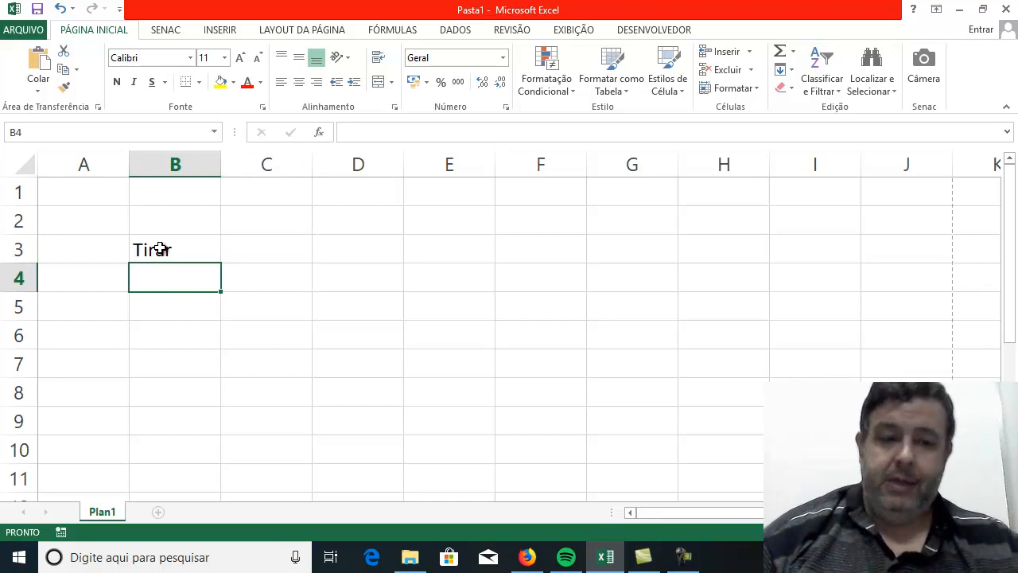
{"action": "key", "text": "Down"}
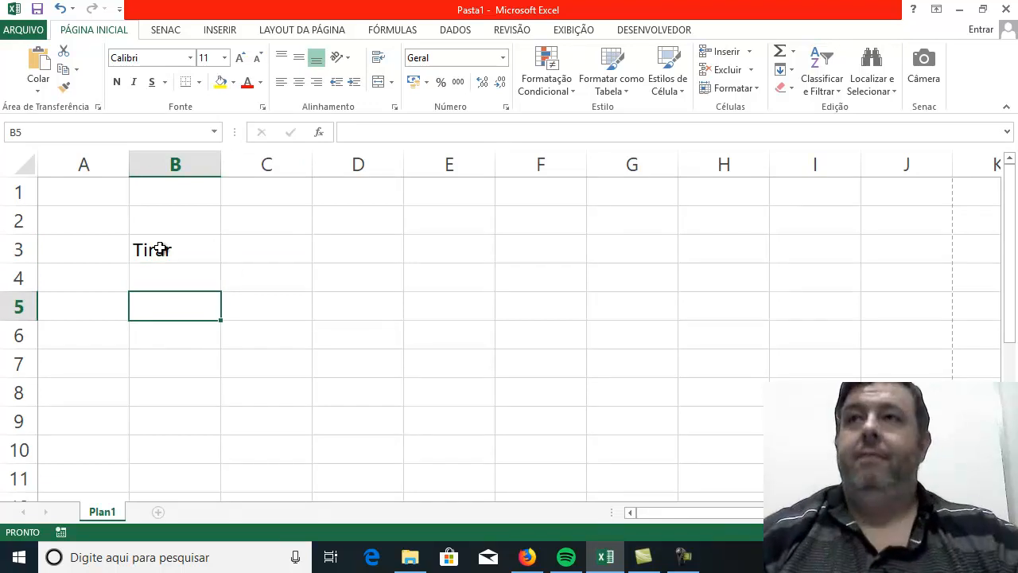
{"action": "type", "text": "As"}
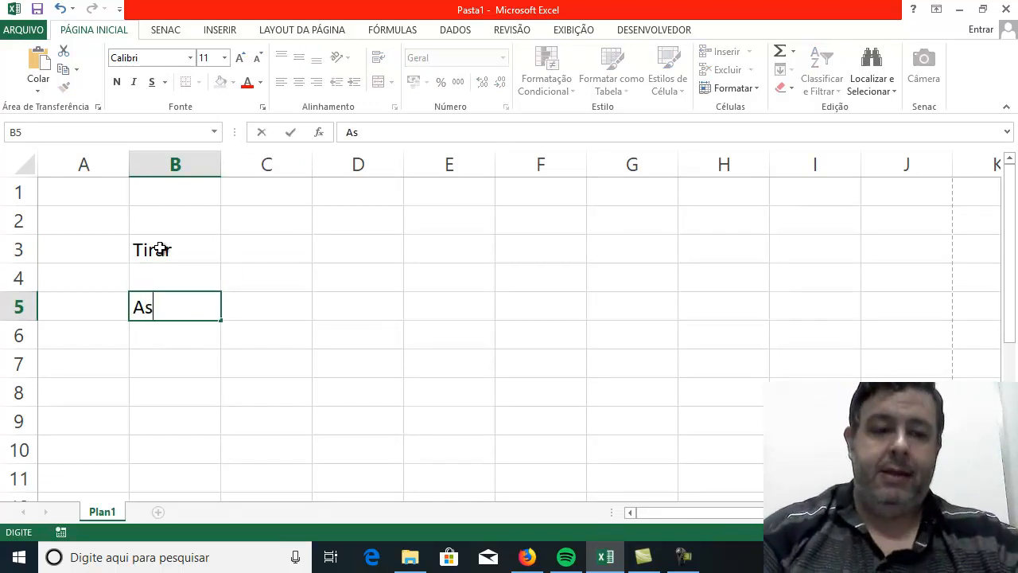
{"action": "key", "text": "BackSpace"}
{"action": "type", "text": "SCII"}
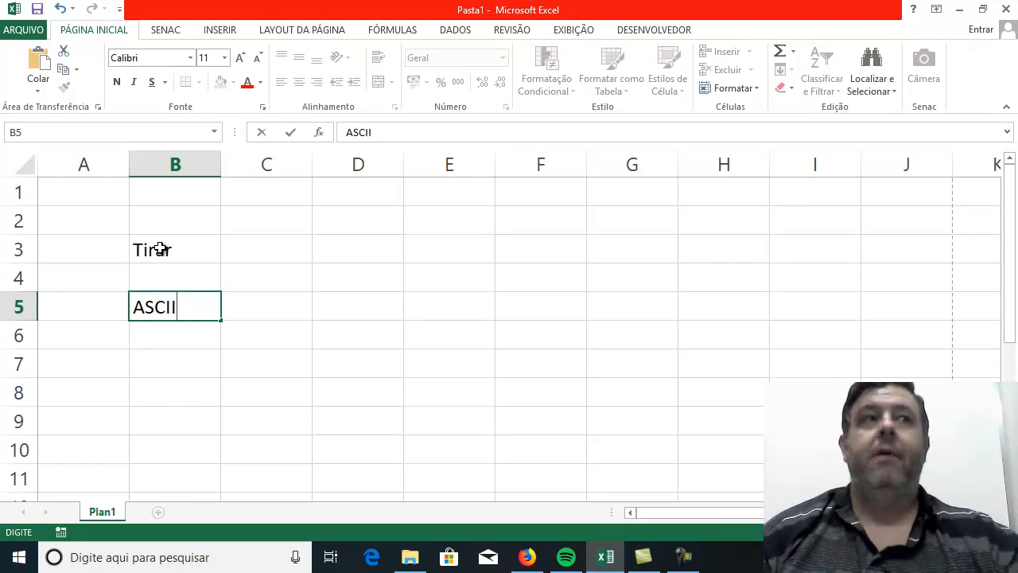
{"action": "key", "text": "Return"}
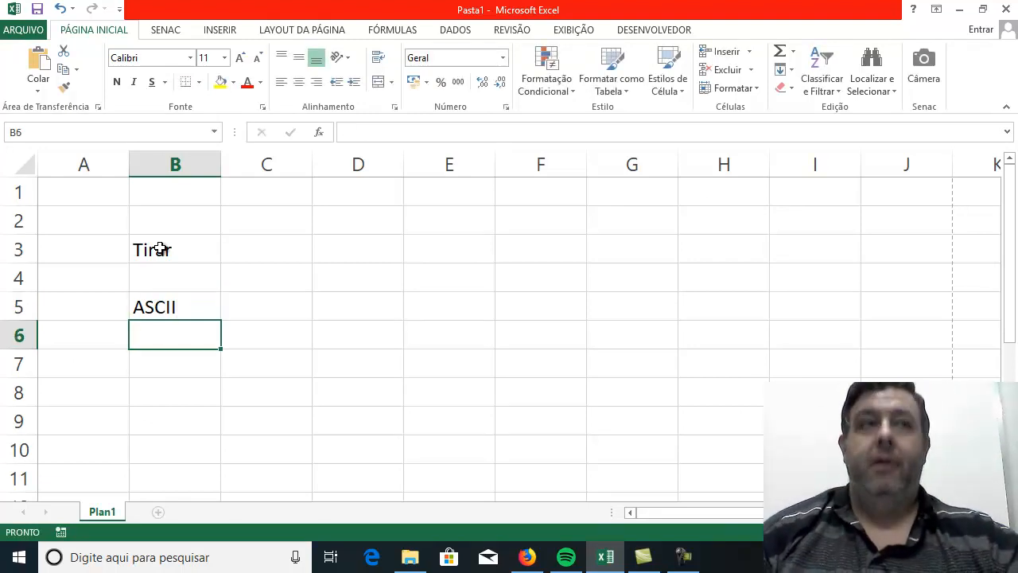
{"action": "key", "text": "Up"}
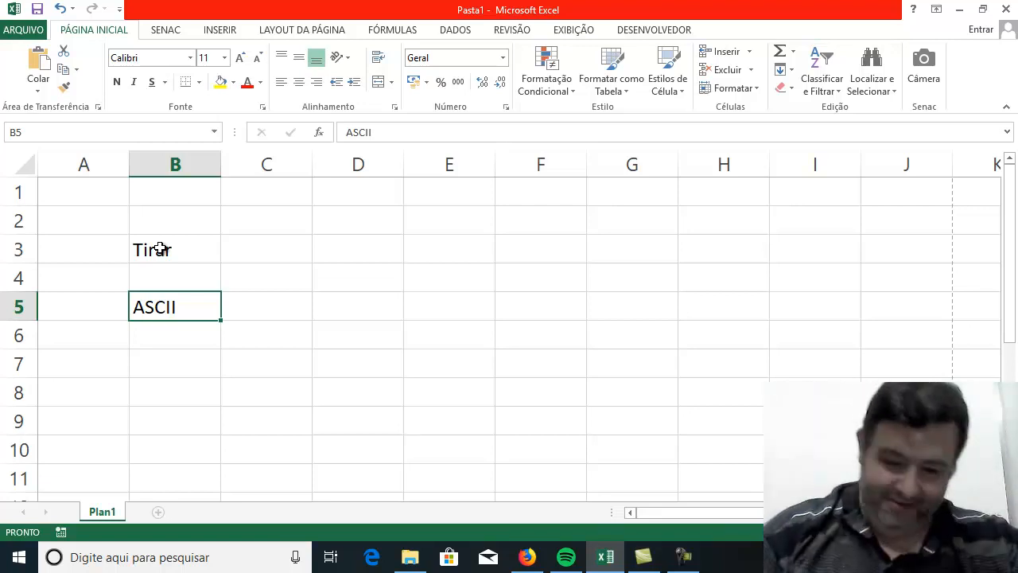
{"action": "key", "text": "Right"}
{"action": "key", "text": "Left"}
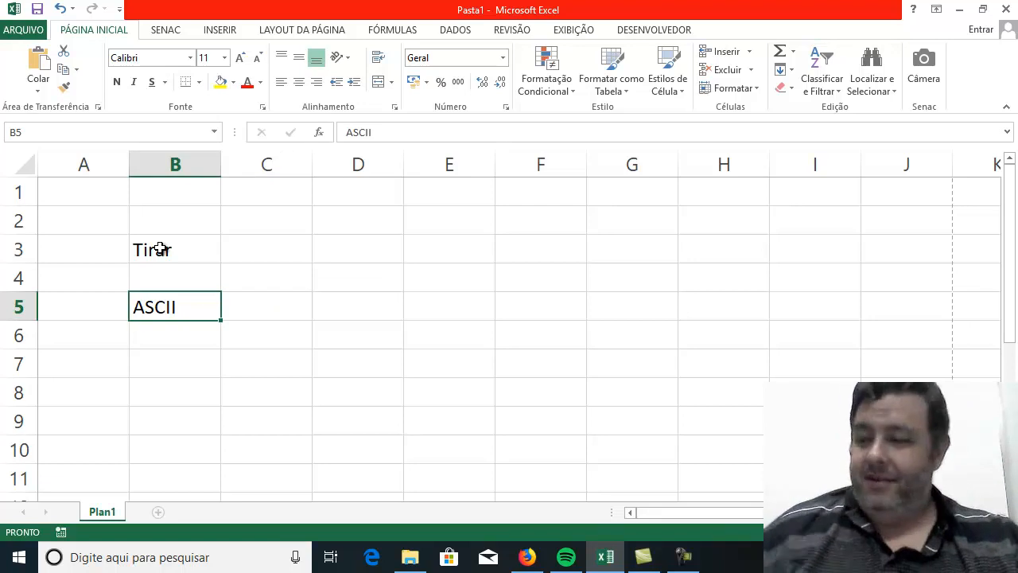
{"action": "key", "text": "Right"}
{"action": "key", "text": "Right"}
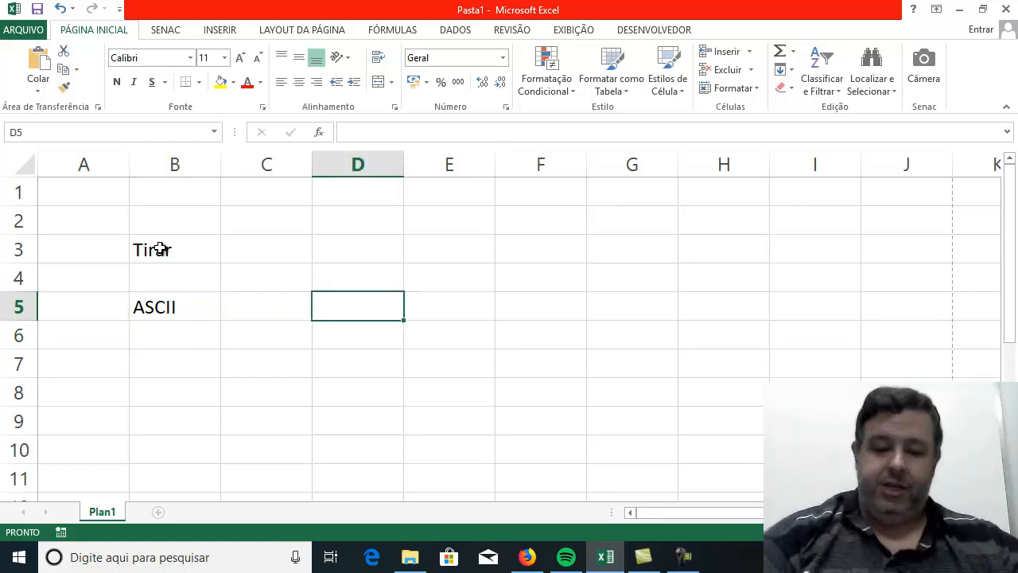
List the letters A, B and C in cells D3, D4 and D5.
{"action": "key", "text": "Left"}
{"action": "key", "text": "Up"}
{"action": "key", "text": "Up"}
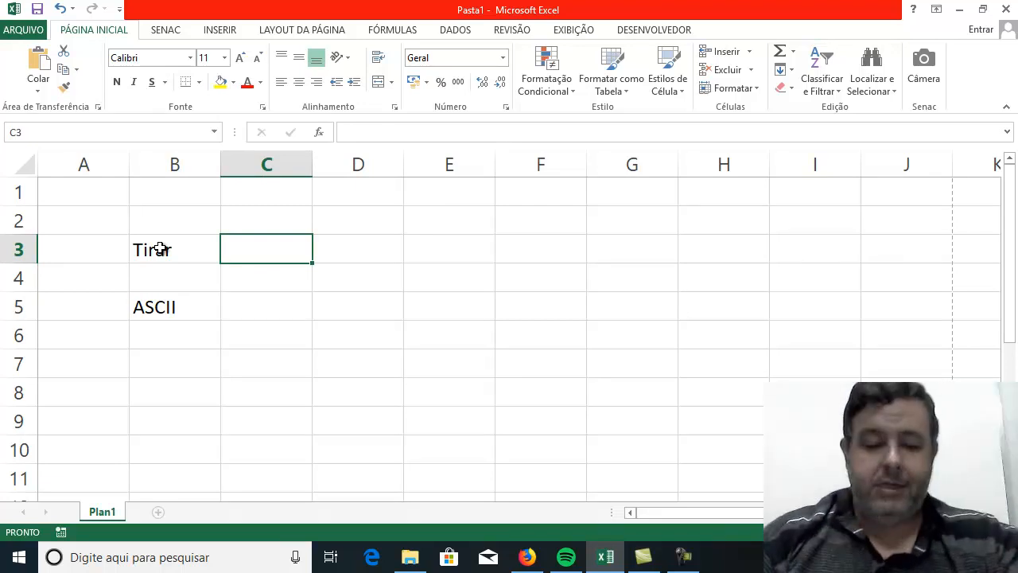
{"action": "key", "text": "Right"}
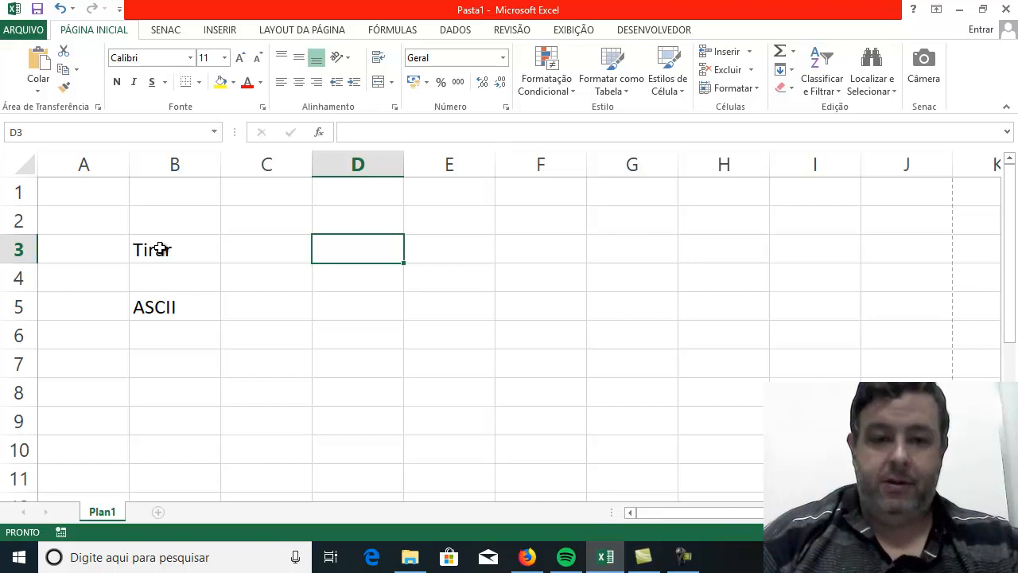
{"action": "type", "text": "A"}
{"action": "key", "text": "Return"}
{"action": "type", "text": "B"}
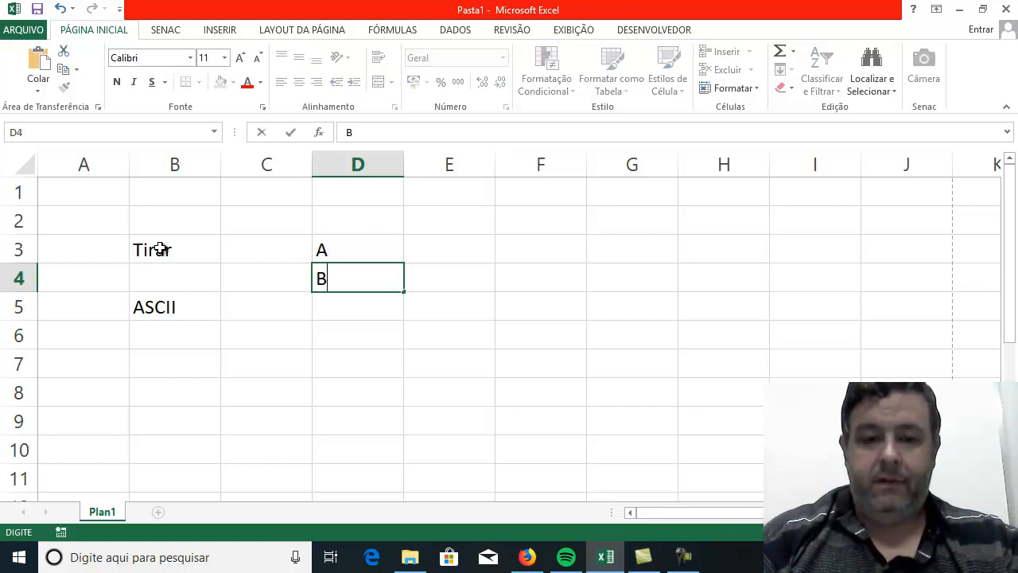
{"action": "key", "text": "Return"}
{"action": "type", "text": "C"}
{"action": "key", "text": "Return"}
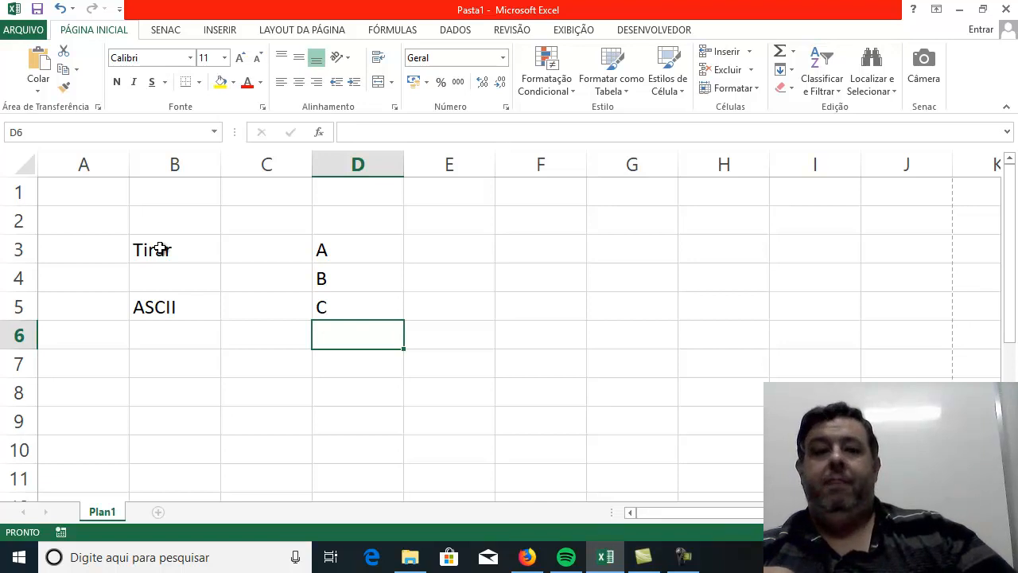
Try to enter the eight-digit binary code 00000000 in F3, in the row of letter A.
{"action": "key", "text": "Up"}
{"action": "key", "text": "Up"}
{"action": "key", "text": "Up"}
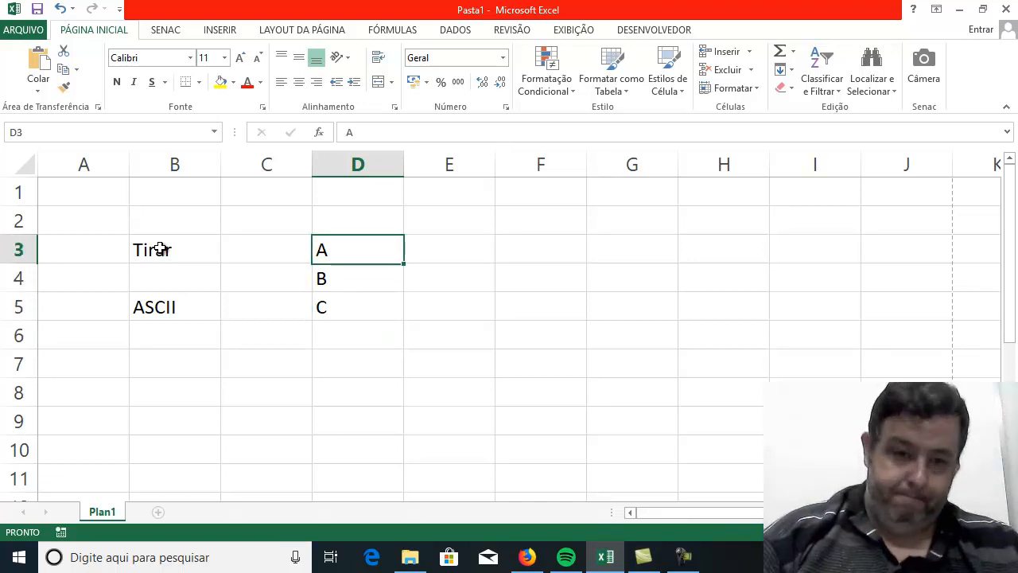
{"action": "key", "text": "Right"}
{"action": "key", "text": "Right"}
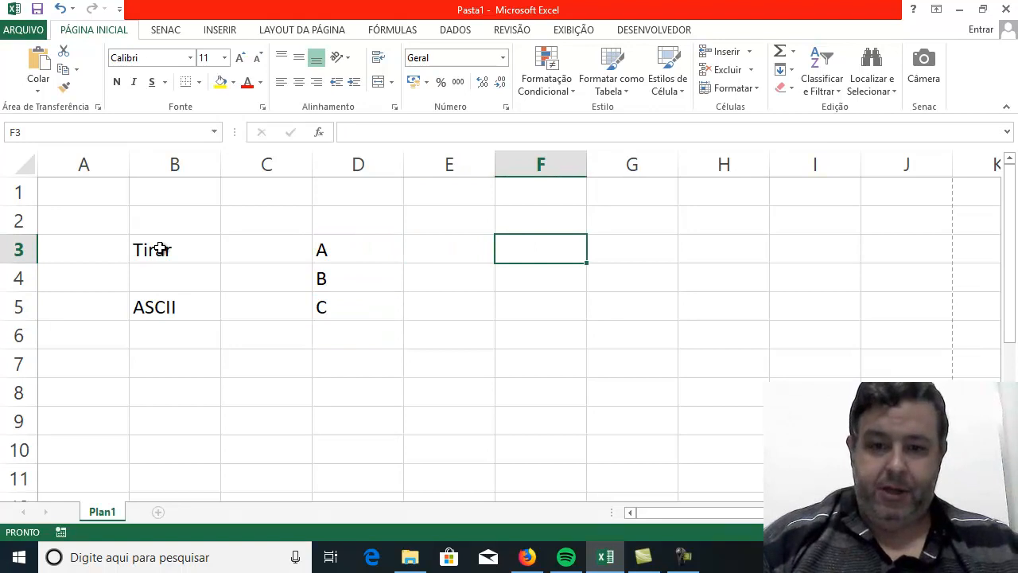
{"action": "type", "text": "00000000"}
{"action": "key", "text": "Return"}
{"action": "key", "text": "Up"}
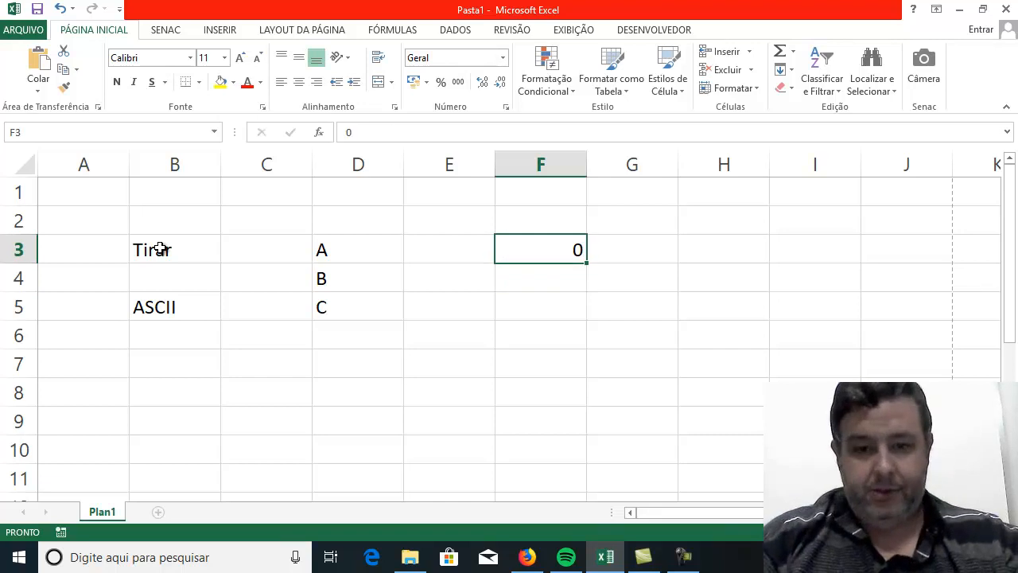
Enter the binary code "00000001", including its quotation marks, in F3 beside letter A.
{"action": "type", "text": "\"00"}
{"action": "key", "text": "BackSpace"}
{"action": "key", "text": "BackSpace"}
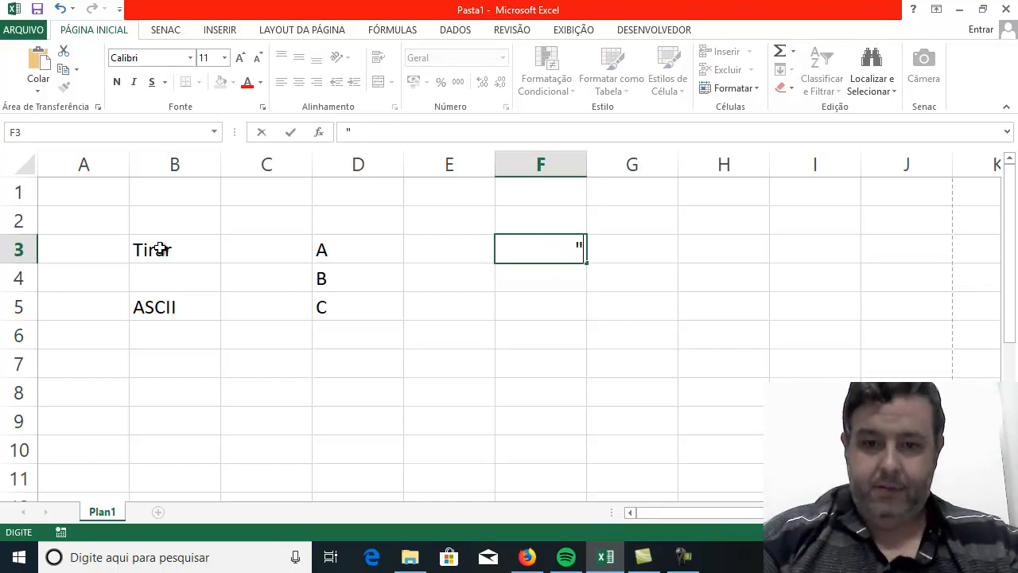
{"action": "type", "text": "00000000"}
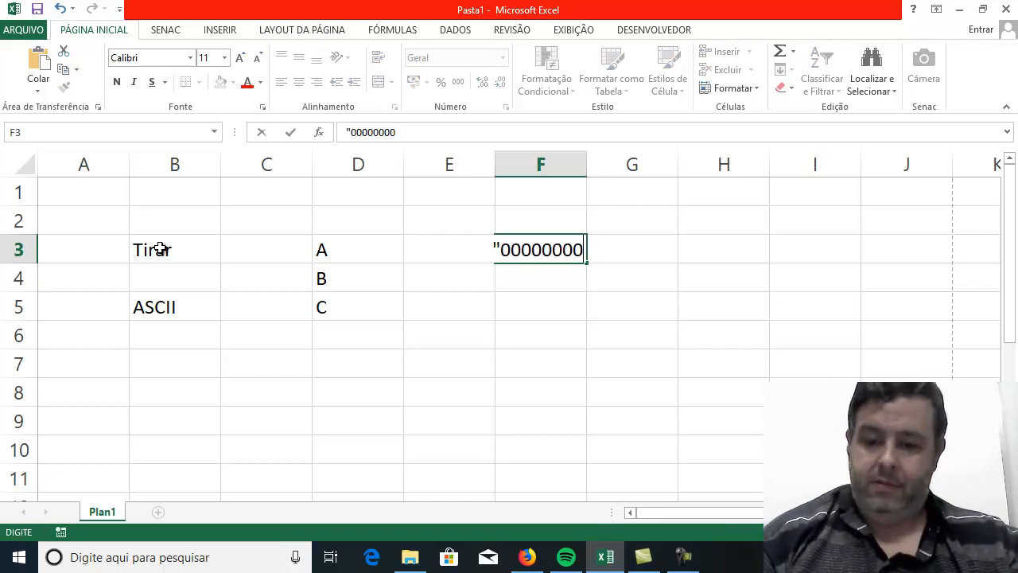
{"action": "type", "text": "\""}
{"action": "key", "text": "BackSpace"}
{"action": "key", "text": "BackSpace"}
{"action": "type", "text": "1\""}
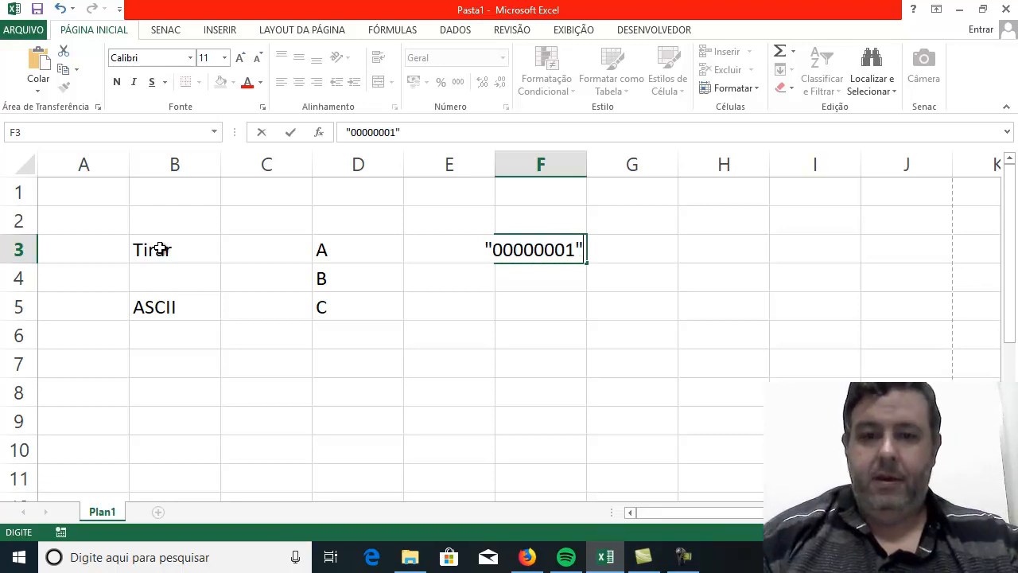
{"action": "key", "text": "Return"}
Enter the number 1 in H3, in the row of letter A.
{"action": "key", "text": "Up"}
{"action": "key", "text": "Right"}
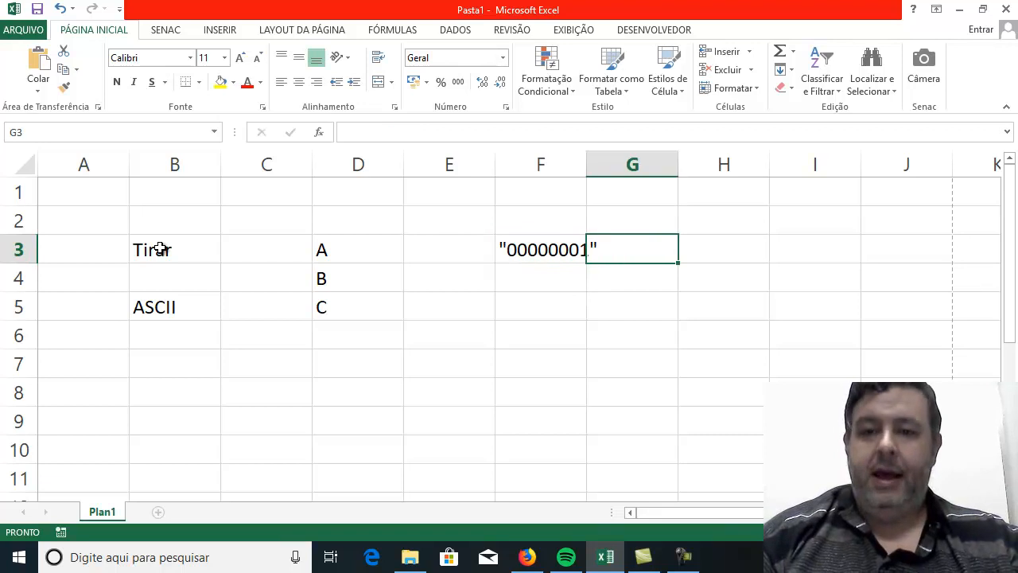
{"action": "key", "text": "Right"}
{"action": "type", "text": "1"}
{"action": "key", "text": "Return"}
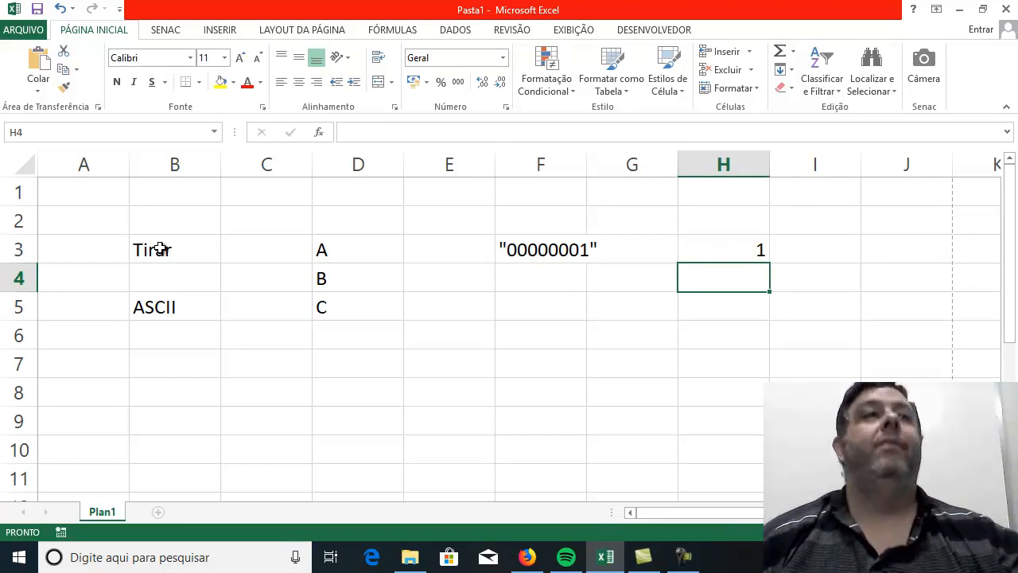
Enter the binary code "00000011", including its quotation marks, in F4 beside letter B.
{"action": "key", "text": "Left"}
{"action": "key", "text": "Left"}
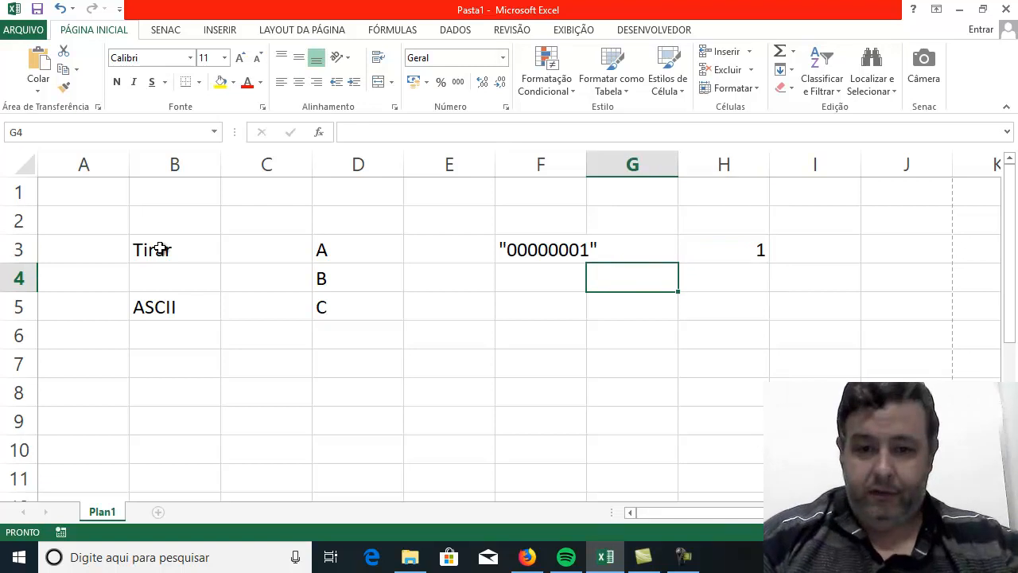
{"action": "type", "text": "\"0"}
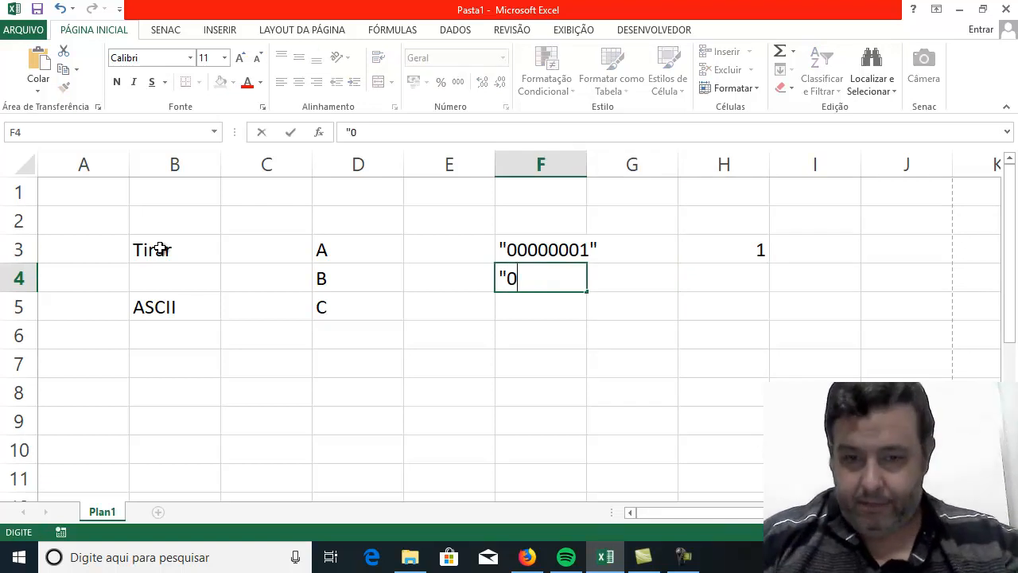
{"action": "type", "text": "00000"}
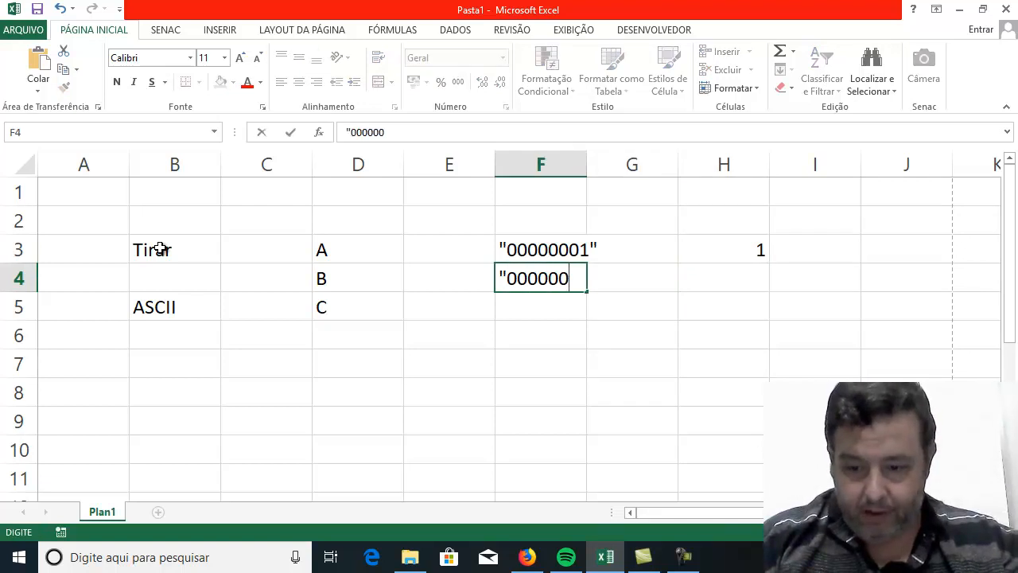
{"action": "type", "text": "11\""}
{"action": "key", "text": "Return"}
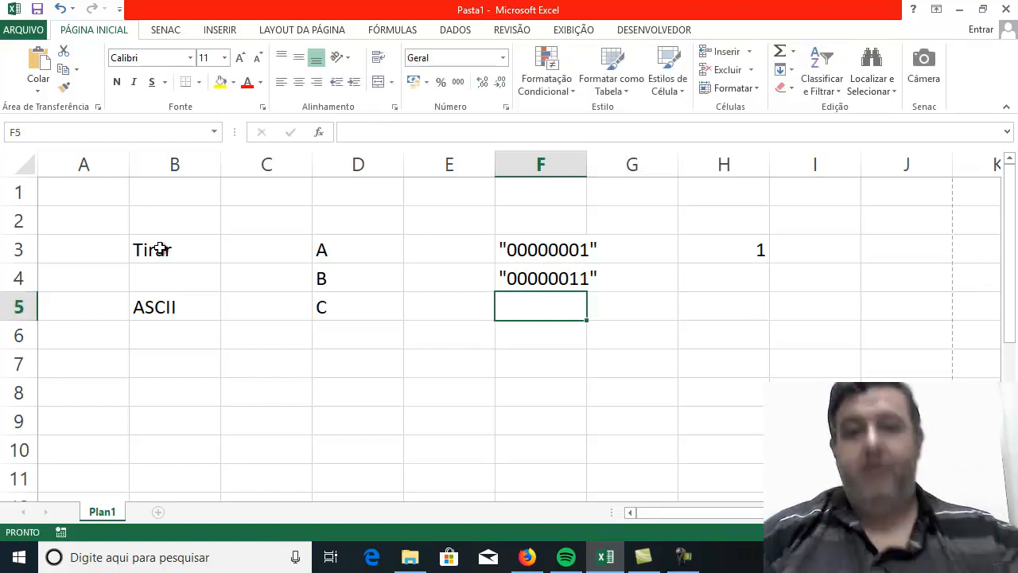
Enter the number 2 in H4, in the row of letter B.
{"action": "key", "text": "Up"}
{"action": "key", "text": "Right"}
{"action": "key", "text": "Right"}
{"action": "type", "text": "2"}
{"action": "key", "text": "Return"}
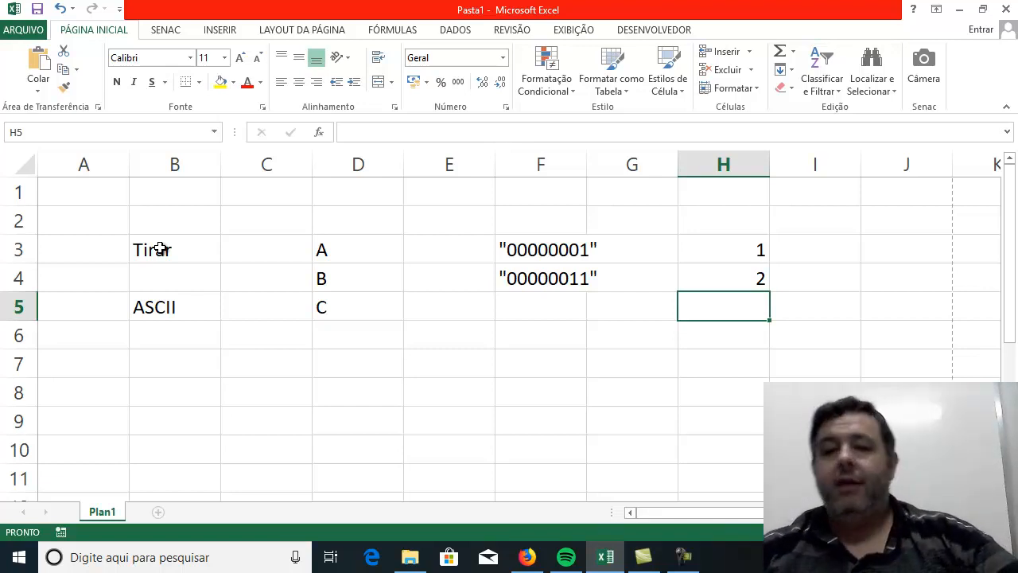
Compare the quoted binary codes in F3 and F4 for letters A and B.
{"action": "left_click", "coordinate": [524, 251]}
{"action": "left_click", "coordinate": [523, 274]}
{"action": "left_click", "coordinate": [522, 260]}
{"action": "left_click", "coordinate": [521, 280]}
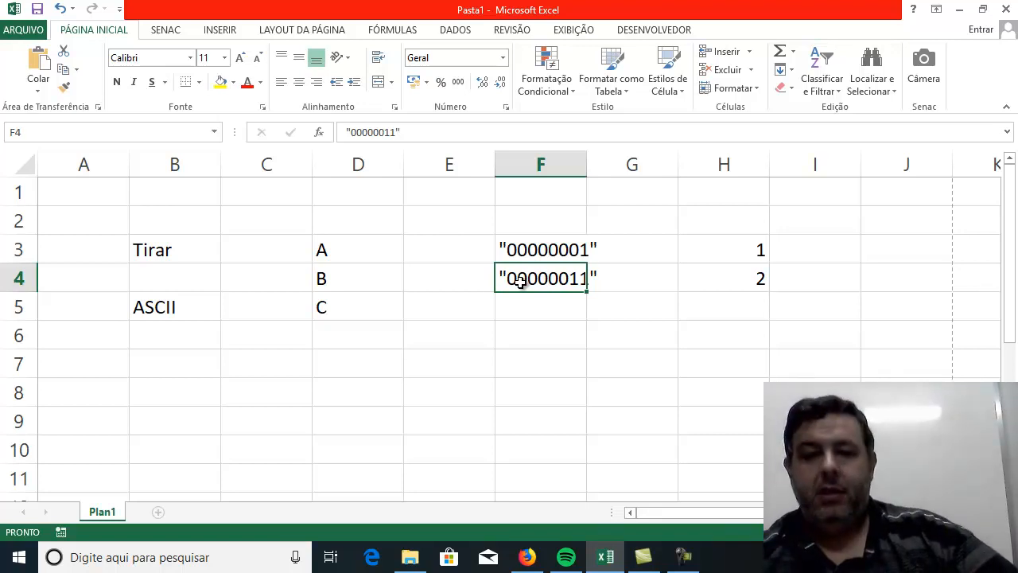
{"action": "key", "text": "Down"}
{"action": "key", "text": "Up"}
{"action": "key", "text": "Up"}
{"action": "key", "text": "Down"}
{"action": "key", "text": "Down"}
{"action": "key", "text": "Up"}
{"action": "key", "text": "Up"}
{"action": "key", "text": "Down"}
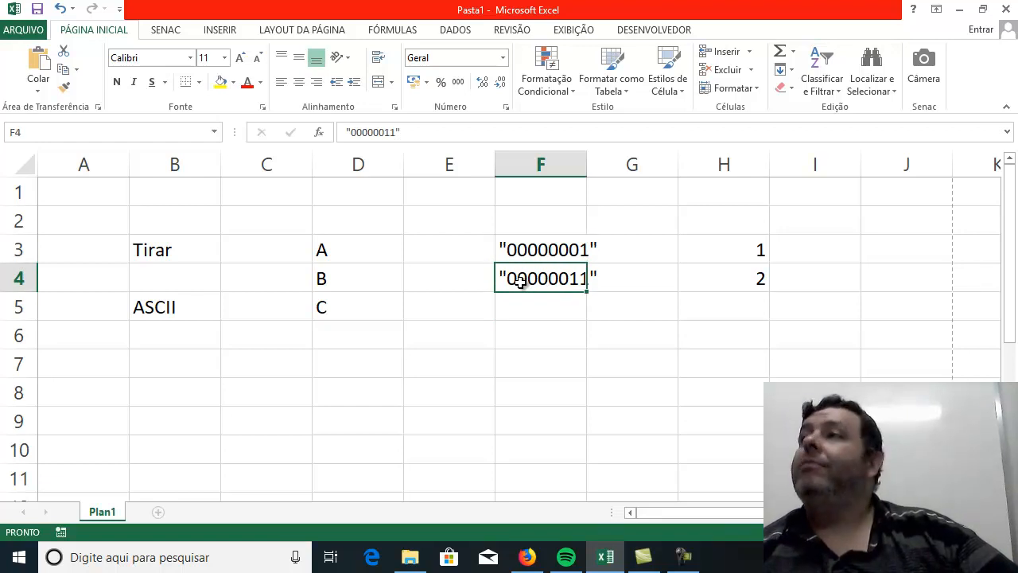
{"action": "key", "text": "Up"}
{"action": "key", "text": "Down"}
{"action": "key", "text": "Up"}
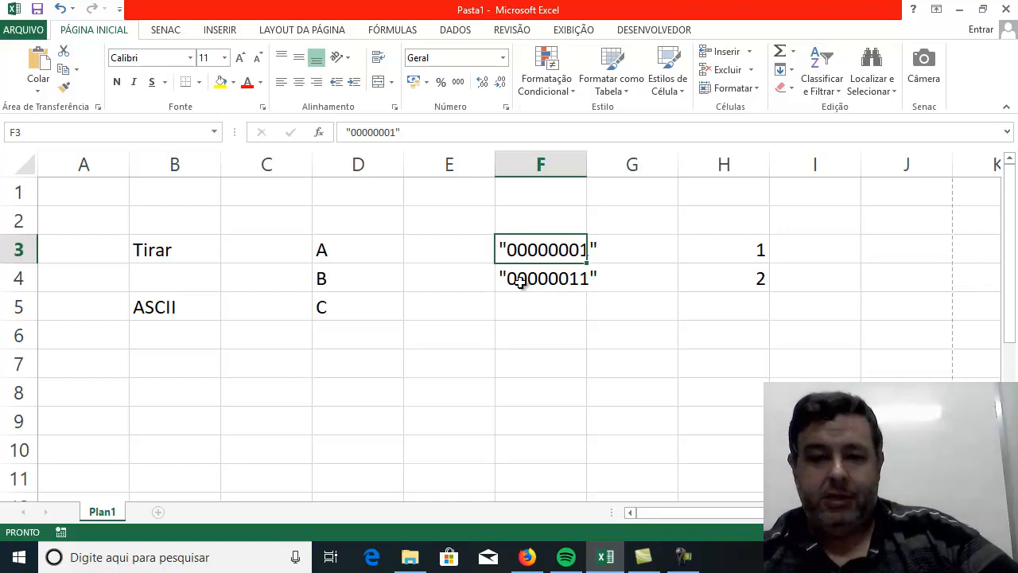
Clear the binary codes and numbers from the range F3:H4, keeping the letters in column D.
{"action": "key", "text": "shift+Down"}
{"action": "key", "text": "shift+Right"}
{"action": "key", "text": "shift+Right"}
{"action": "key", "text": "shift+Right"}
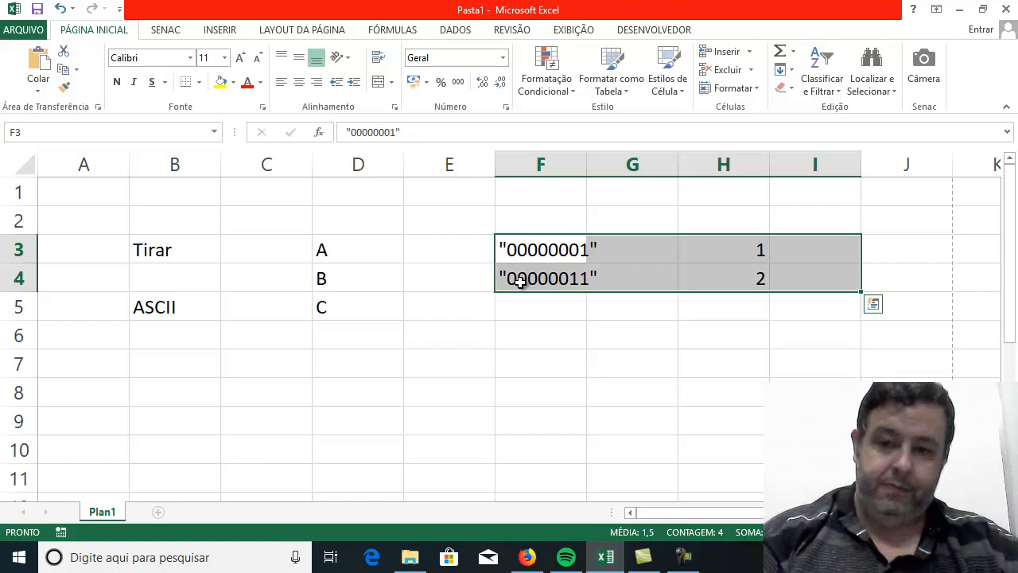
{"action": "key", "text": "BackSpace"}
{"action": "key", "text": "Return"}
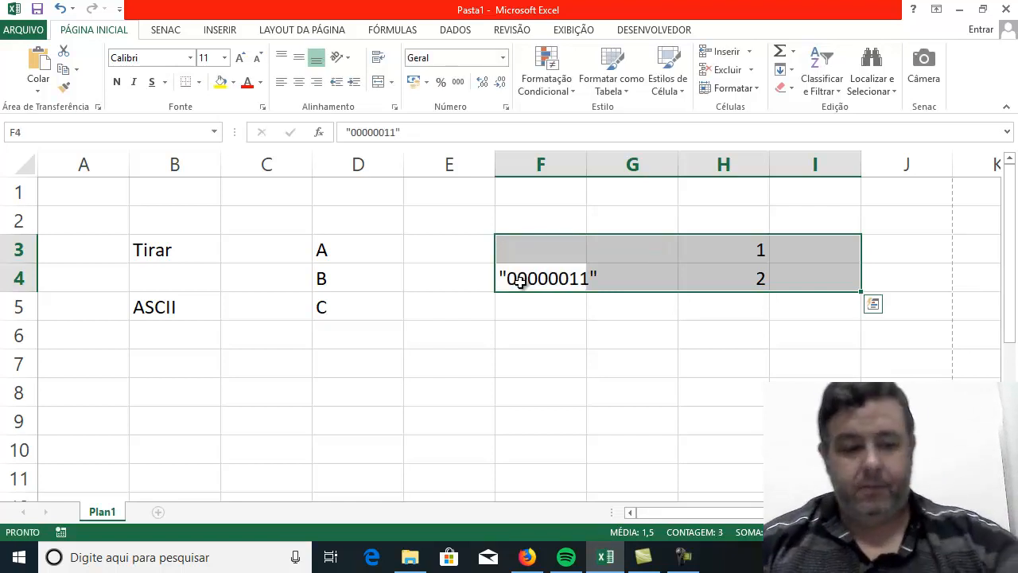
{"action": "key", "text": "BackSpace"}
{"action": "left_click", "coordinate": [517, 374]}
{"action": "left_click_drag", "start_coordinate": [531, 239], "coordinate": [745, 283]}
{"action": "key", "text": "Delete"}
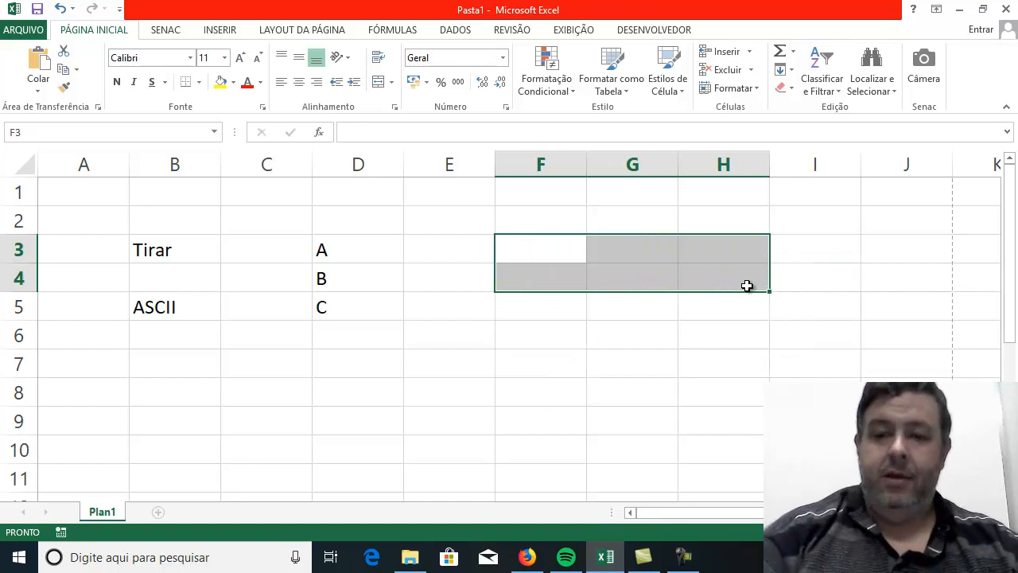
{"action": "left_click", "coordinate": [679, 346]}
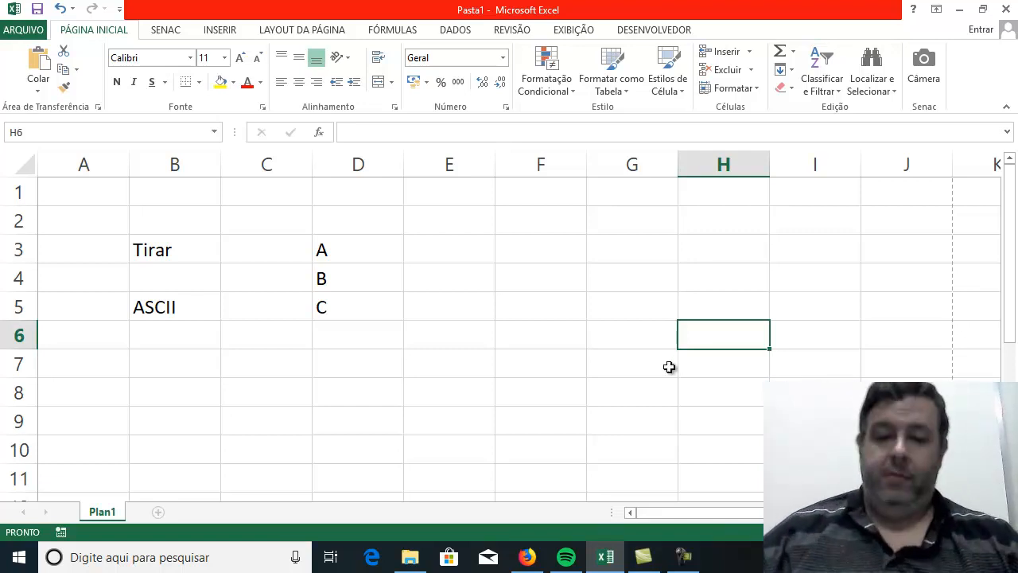
Switch to Firefox, search the web for "tabela ascii" and open the Portuguese Wikipedia article on ASCII.
{"action": "left_click", "coordinate": [528, 557]}
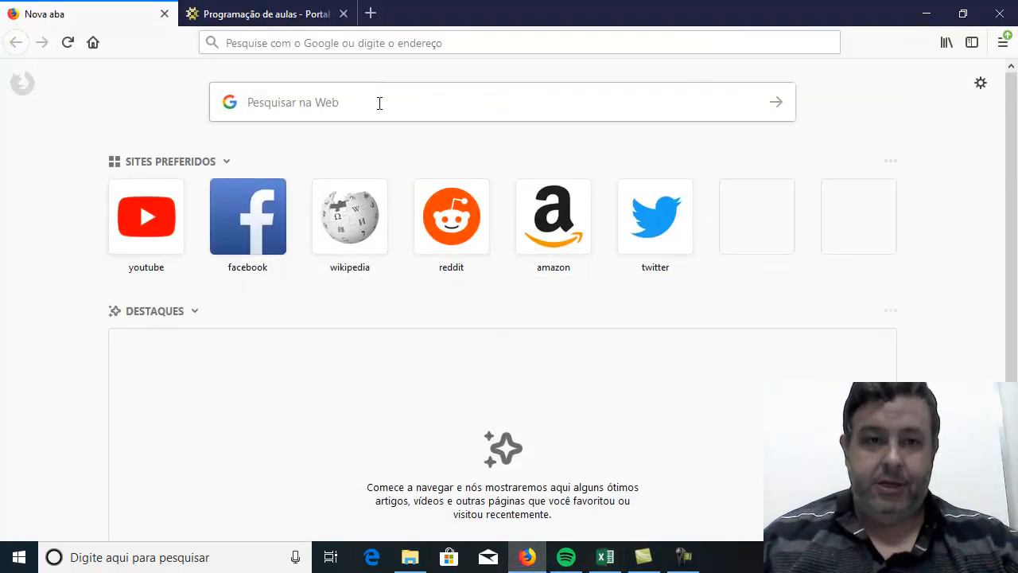
{"action": "left_click", "coordinate": [356, 103]}
{"action": "type", "text": "ta"}
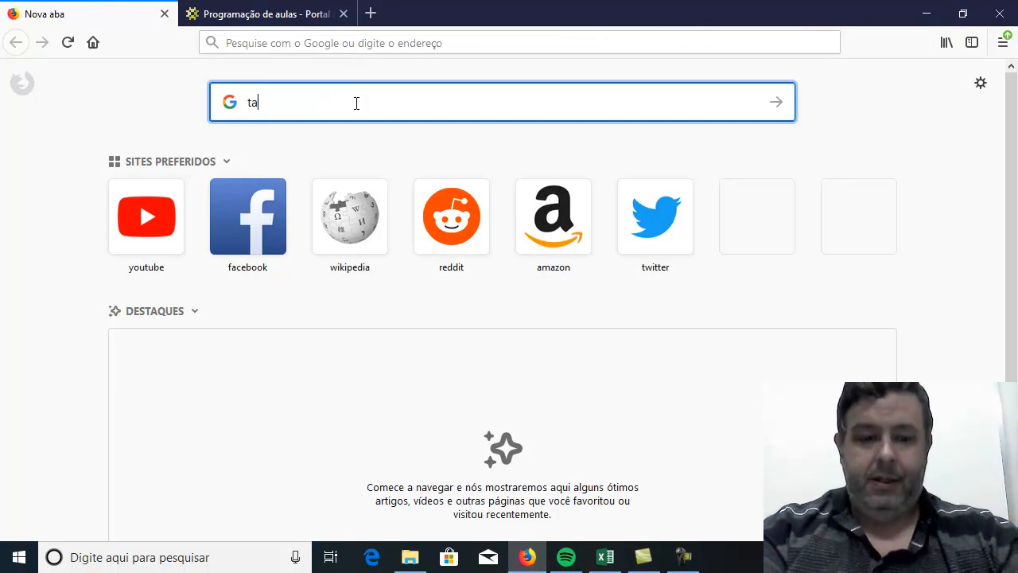
{"action": "type", "text": "bela ascii"}
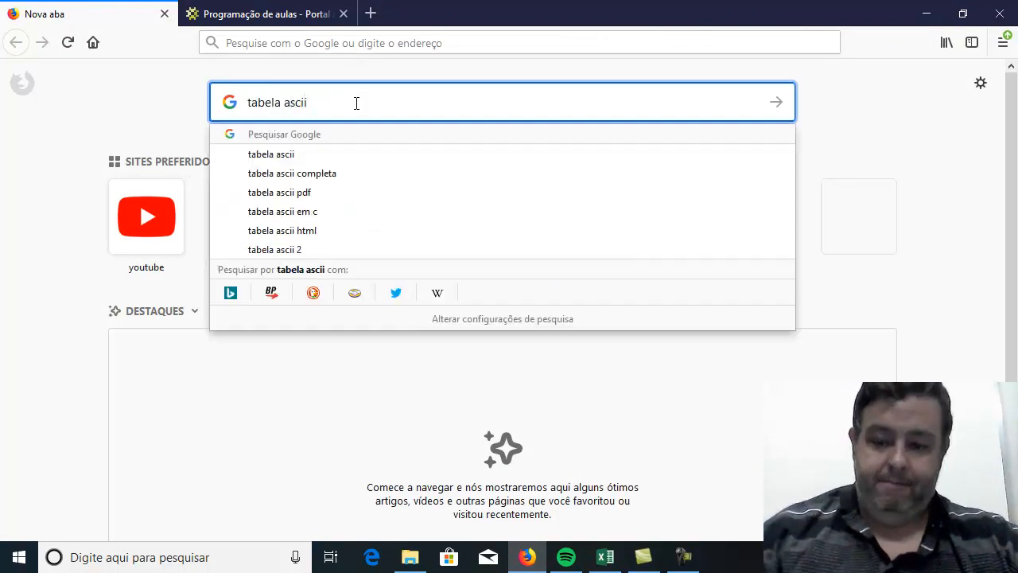
{"action": "key", "text": "Return"}
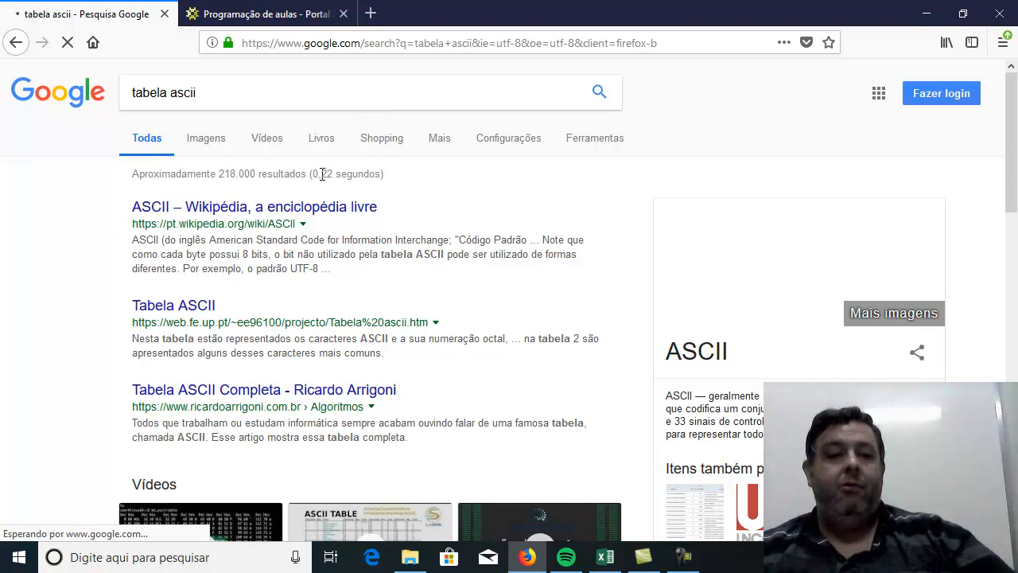
{"action": "left_click", "coordinate": [315, 210]}
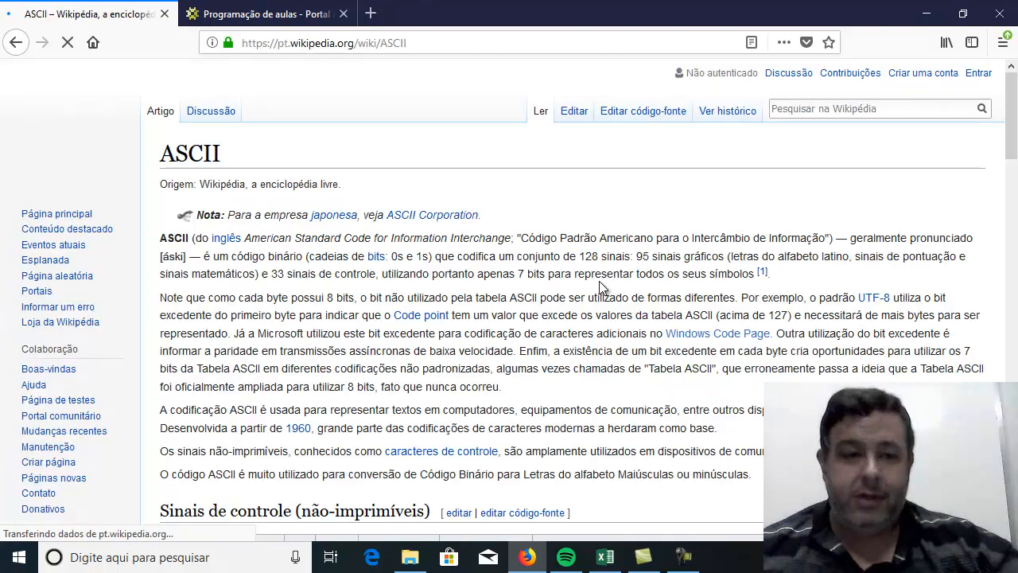
Examine the article's control-character and printable-character tables, including their binary, octal, decimal and hexadecimal columns.
{"action": "scroll", "coordinate": [496, 355], "scroll_direction": "down", "scroll_amount": 3}
{"action": "scroll", "coordinate": [495, 356], "scroll_direction": "up", "scroll_amount": 2}
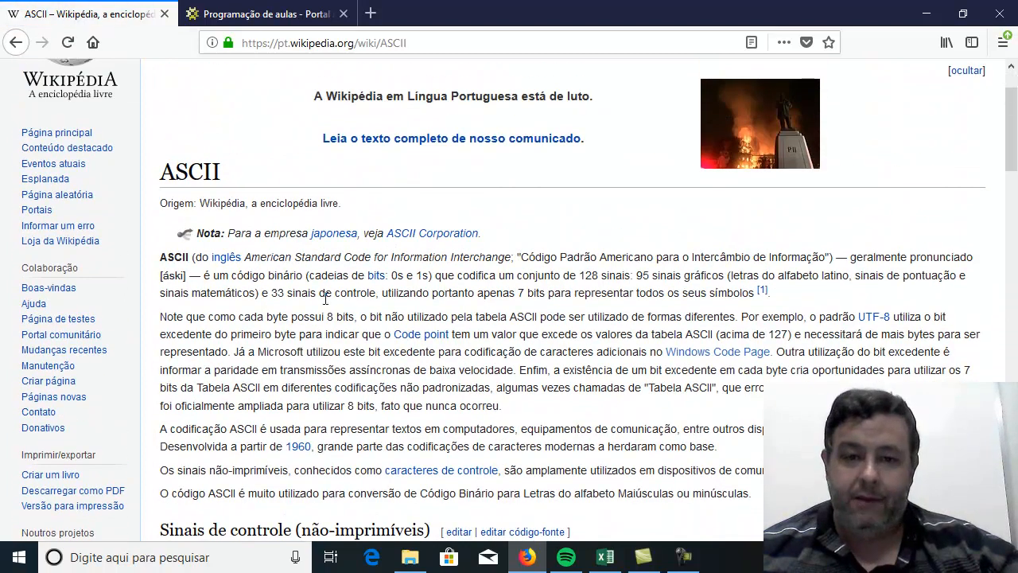
{"action": "scroll", "coordinate": [522, 355], "scroll_direction": "down", "scroll_amount": 4}
{"action": "scroll", "coordinate": [520, 355], "scroll_direction": "down", "scroll_amount": 1}
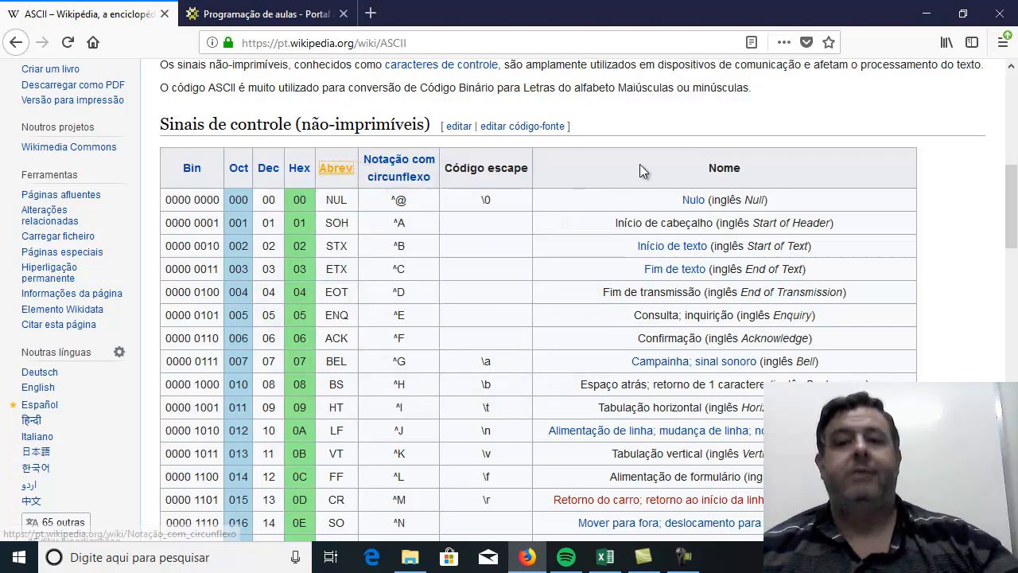
{"action": "scroll", "coordinate": [528, 229], "scroll_direction": "down", "scroll_amount": 5}
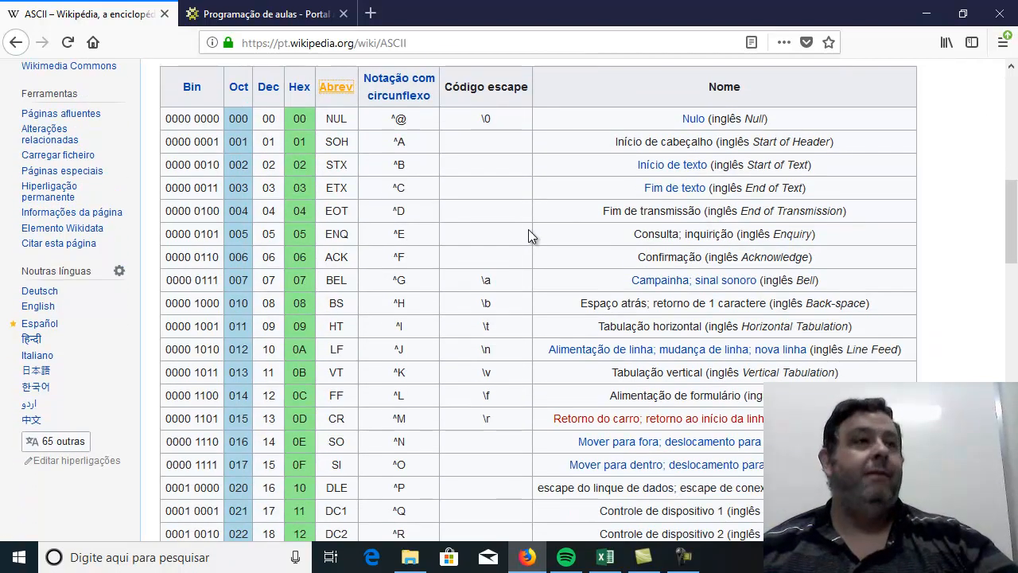
{"action": "scroll", "coordinate": [529, 231], "scroll_direction": "up", "scroll_amount": 8}
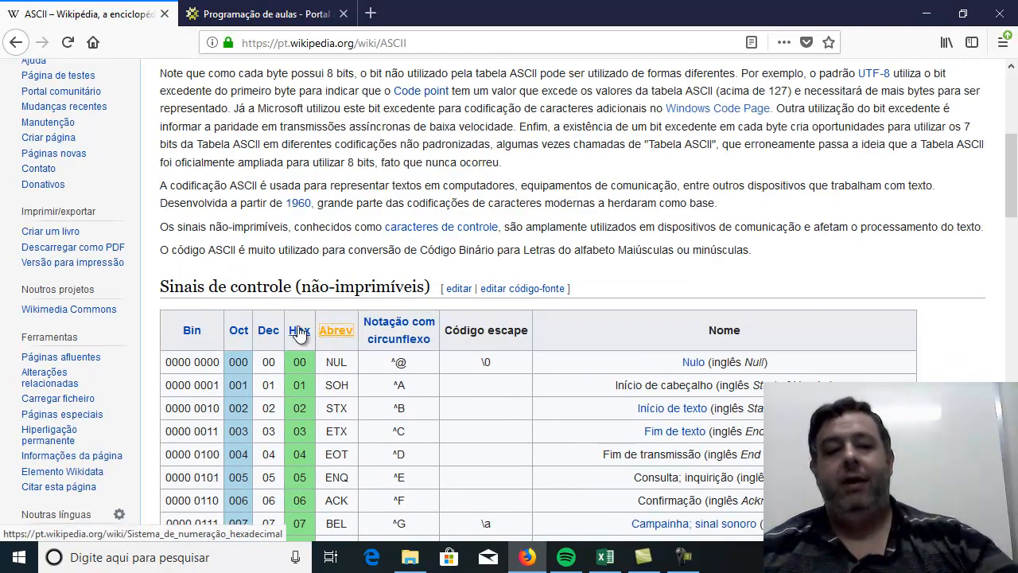
{"action": "mouse_move", "coordinate": [276, 338]}
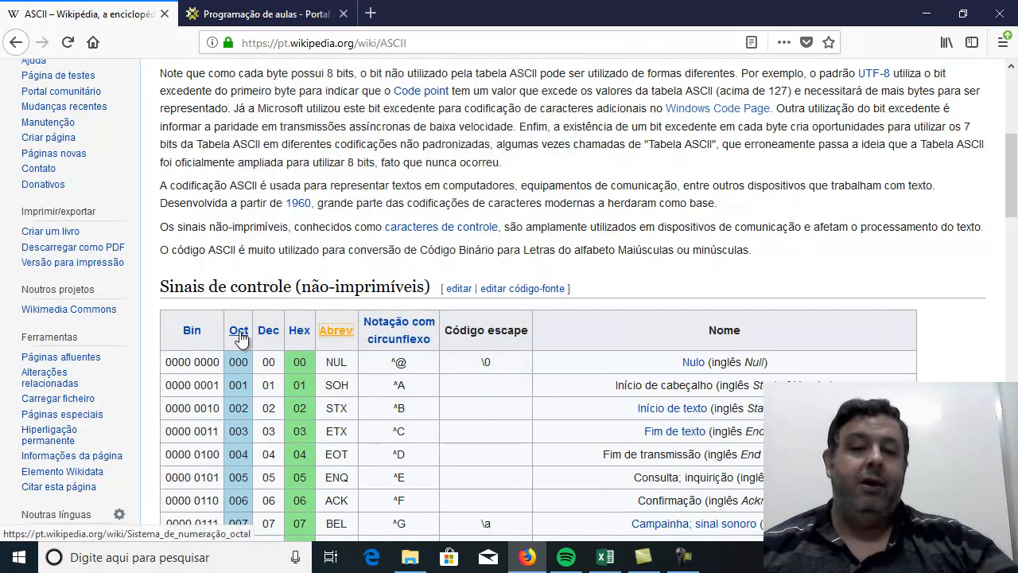
{"action": "scroll", "coordinate": [534, 418], "scroll_direction": "down", "scroll_amount": 3}
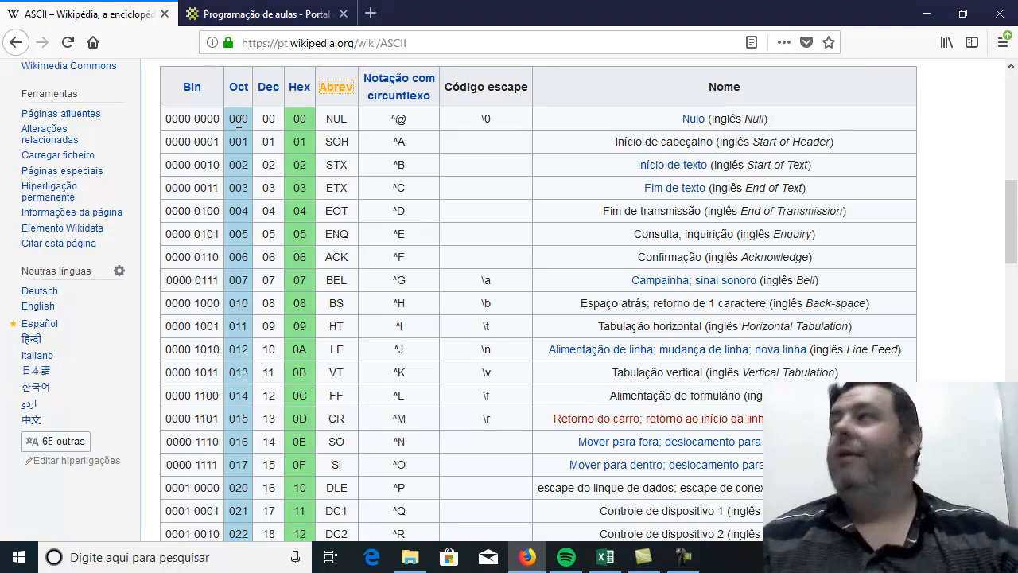
{"action": "scroll", "coordinate": [338, 155], "scroll_direction": "down", "scroll_amount": 3}
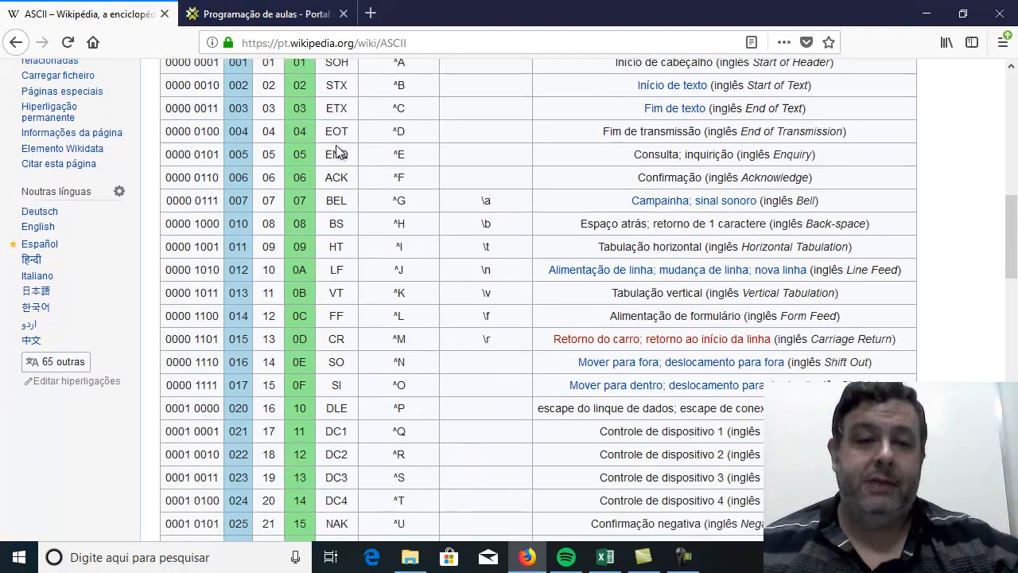
{"action": "scroll", "coordinate": [335, 148], "scroll_direction": "up", "scroll_amount": 5}
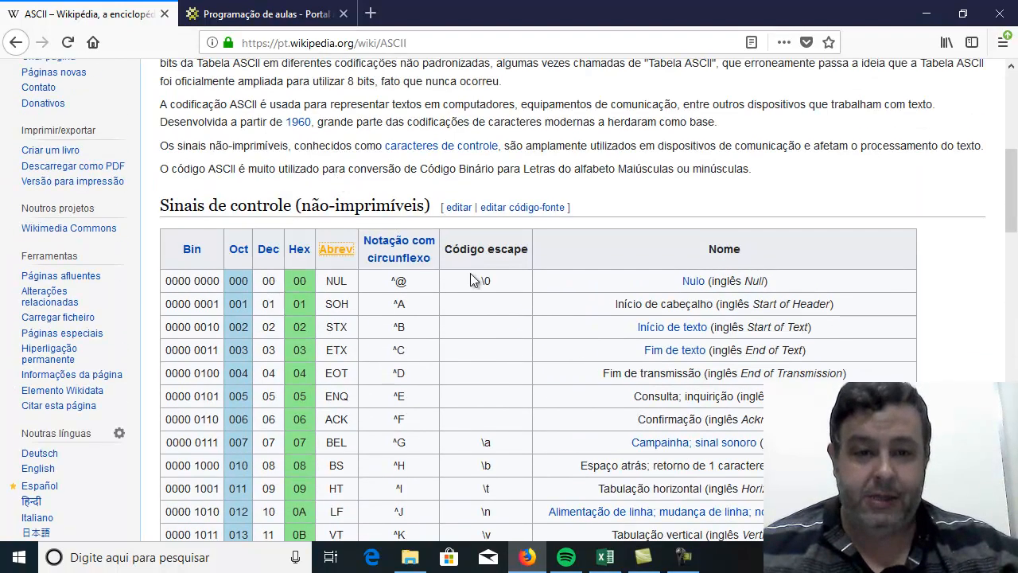
{"action": "scroll", "coordinate": [407, 263], "scroll_direction": "down", "scroll_amount": 1}
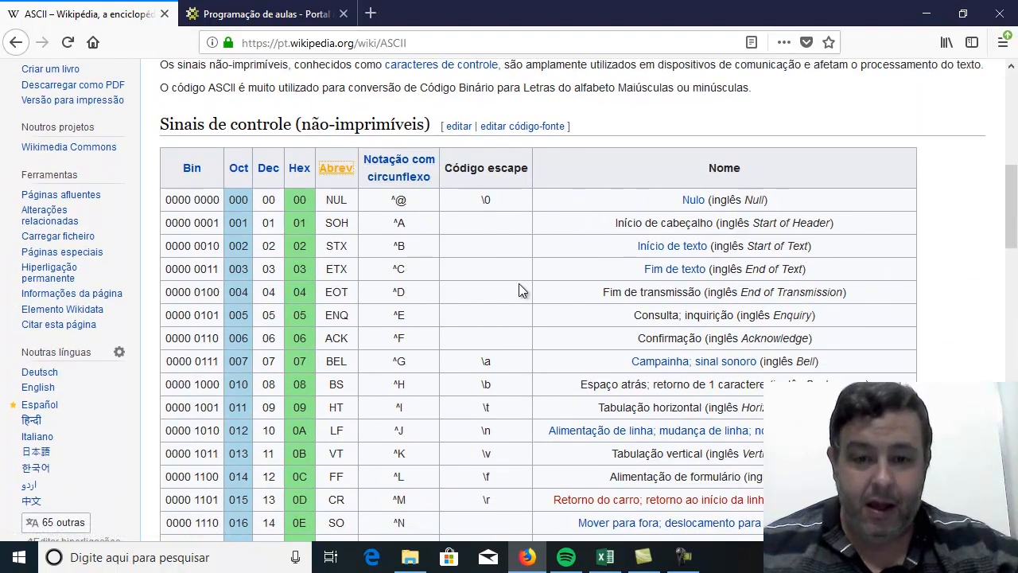
{"action": "scroll", "coordinate": [421, 250], "scroll_direction": "down", "scroll_amount": 2}
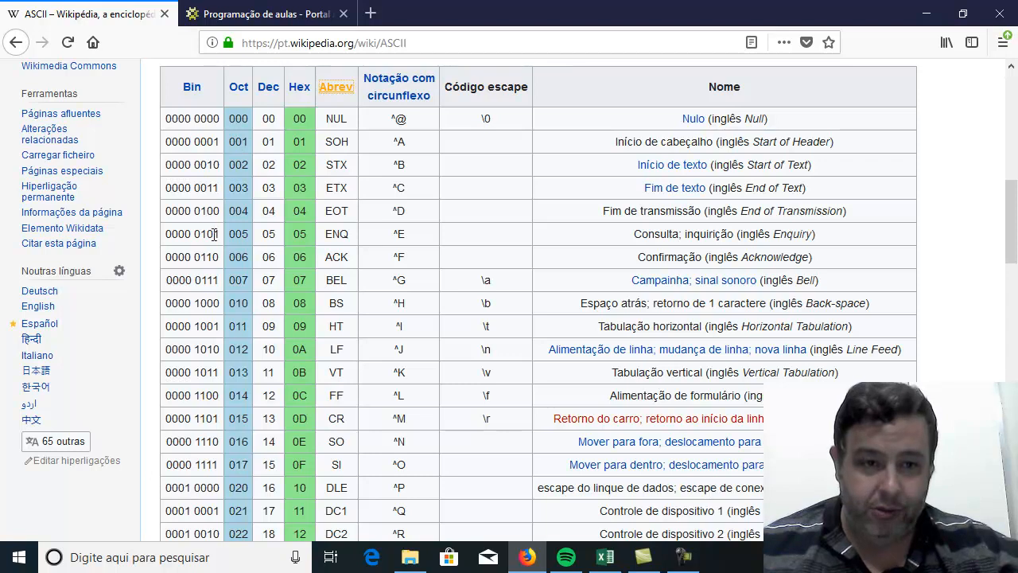
{"action": "scroll", "coordinate": [273, 272], "scroll_direction": "down", "scroll_amount": 17}
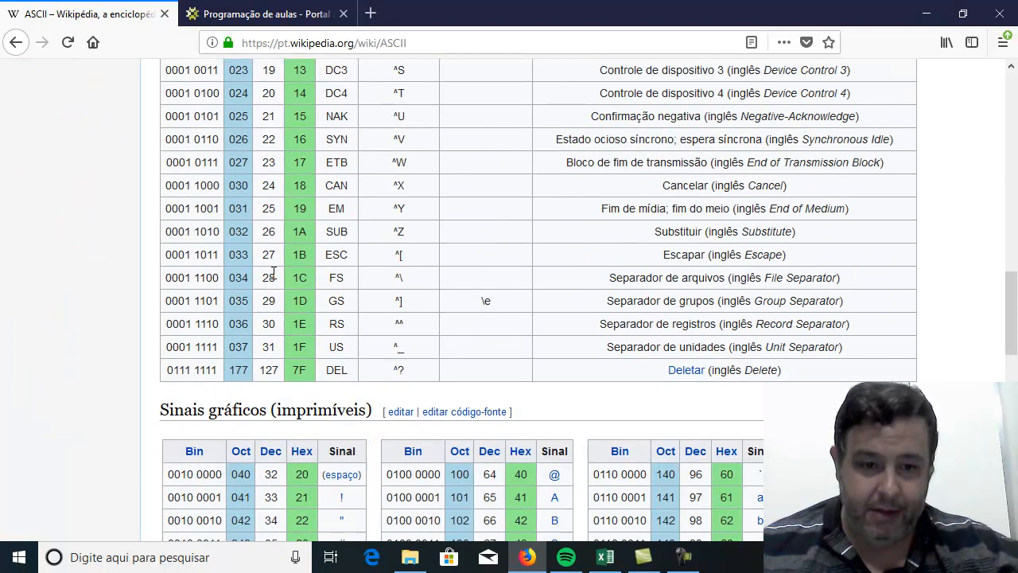
{"action": "scroll", "coordinate": [273, 272], "scroll_direction": "down", "scroll_amount": 2}
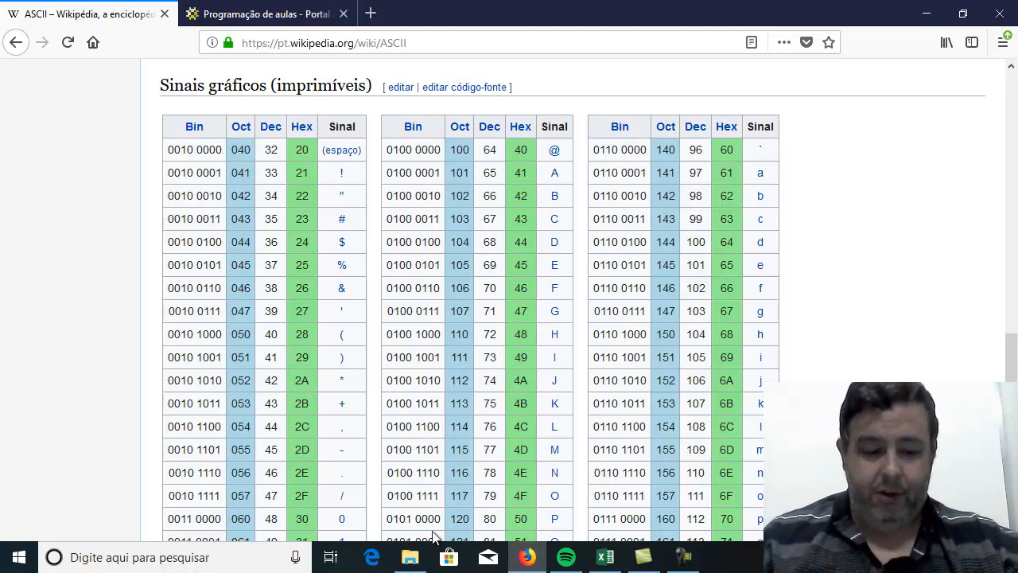
Open Notepad, place its window over the ASCII table's second and third groups, and enter an exclamation mark.
{"action": "key", "text": "super"}
{"action": "type", "text": "no"}
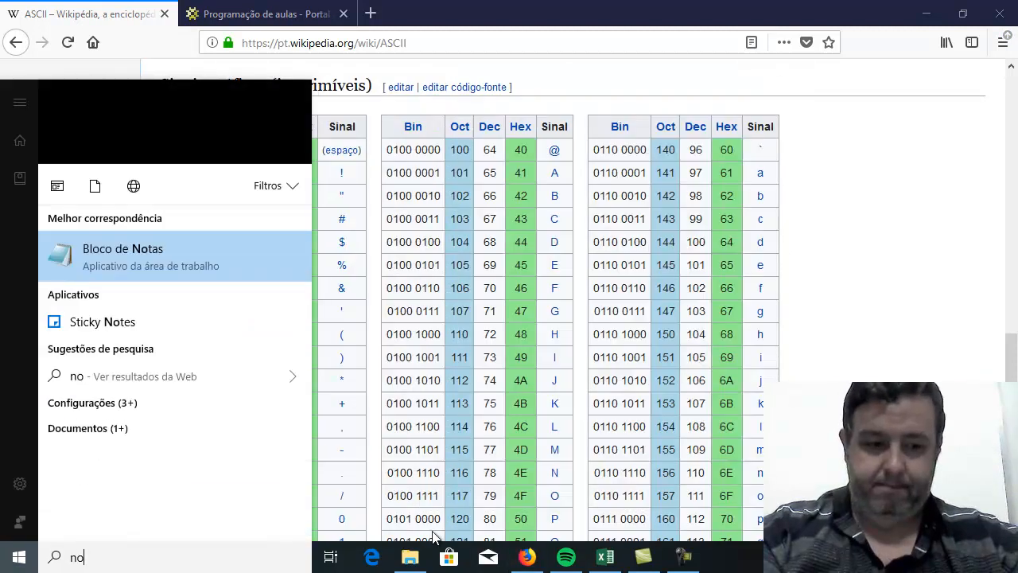
{"action": "type", "text": "tepad"}
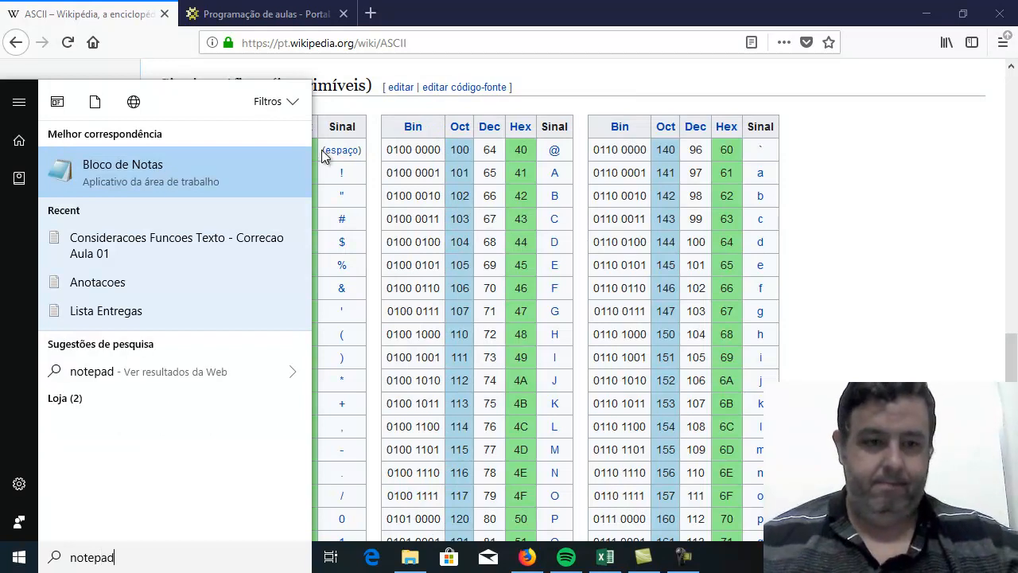
{"action": "left_click", "coordinate": [171, 190]}
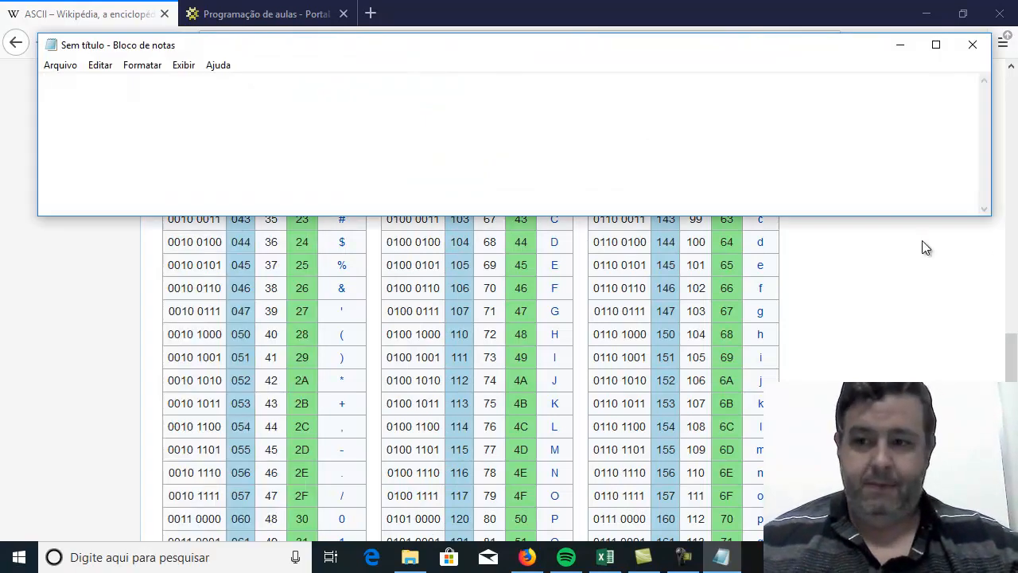
{"action": "left_click_drag", "start_coordinate": [639, 50], "coordinate": [997, 110]}
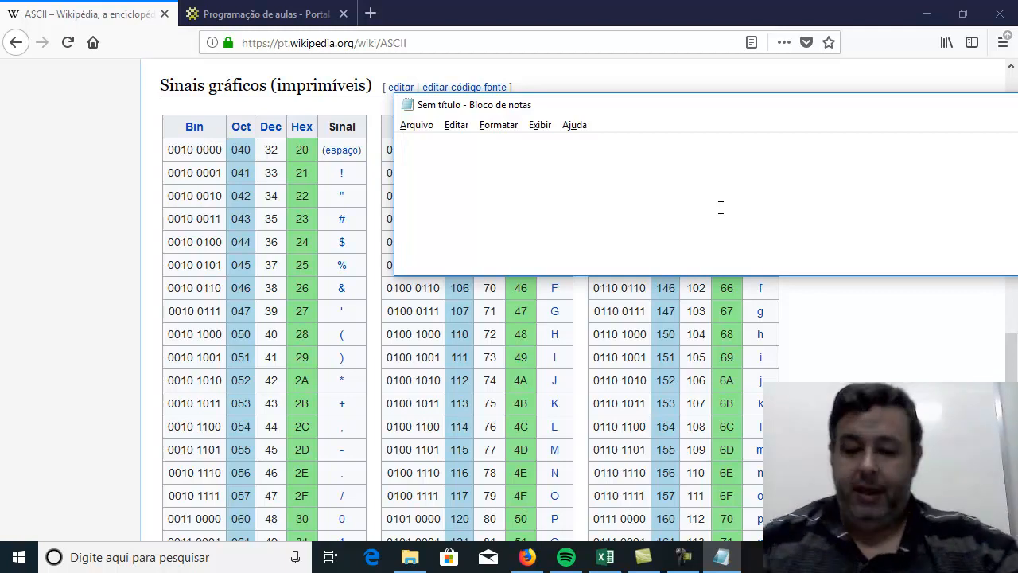
{"action": "type", "text": "!"}
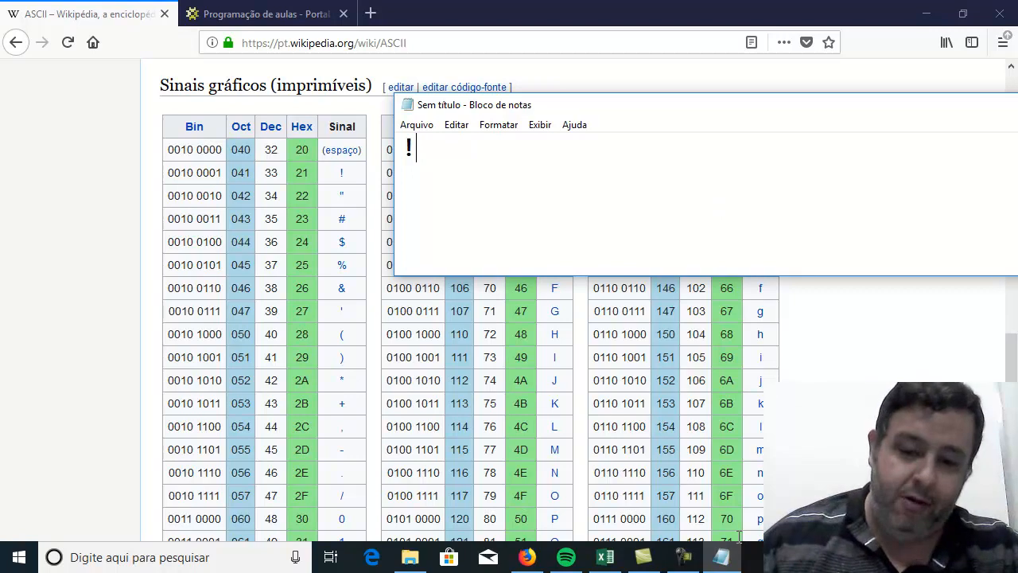
Switch to Excel and enter an exclamation mark in cell F4.
{"action": "left_click", "coordinate": [624, 563]}
{"action": "left_click", "coordinate": [514, 305]}
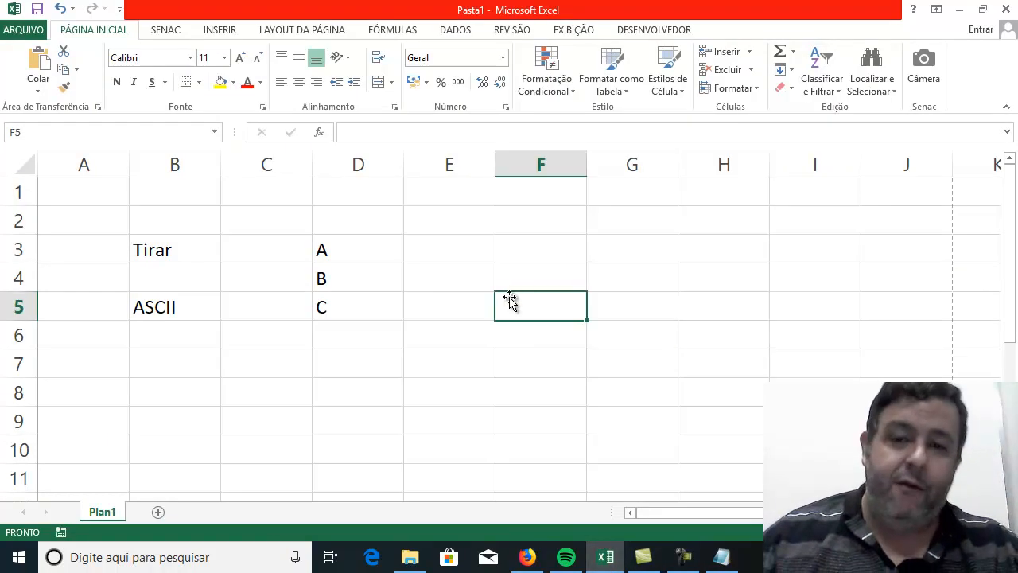
{"action": "left_click", "coordinate": [527, 278]}
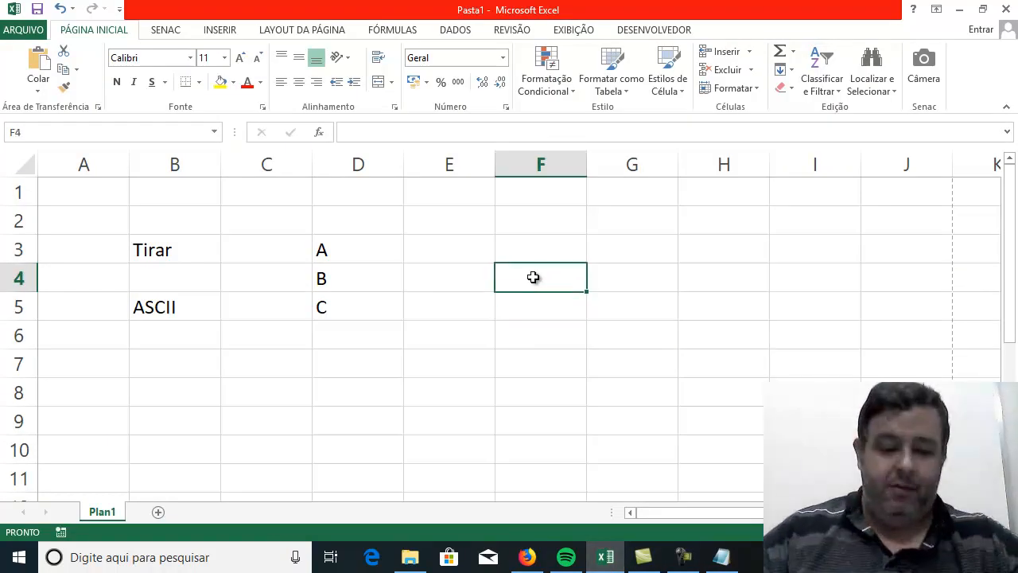
{"action": "type", "text": "!"}
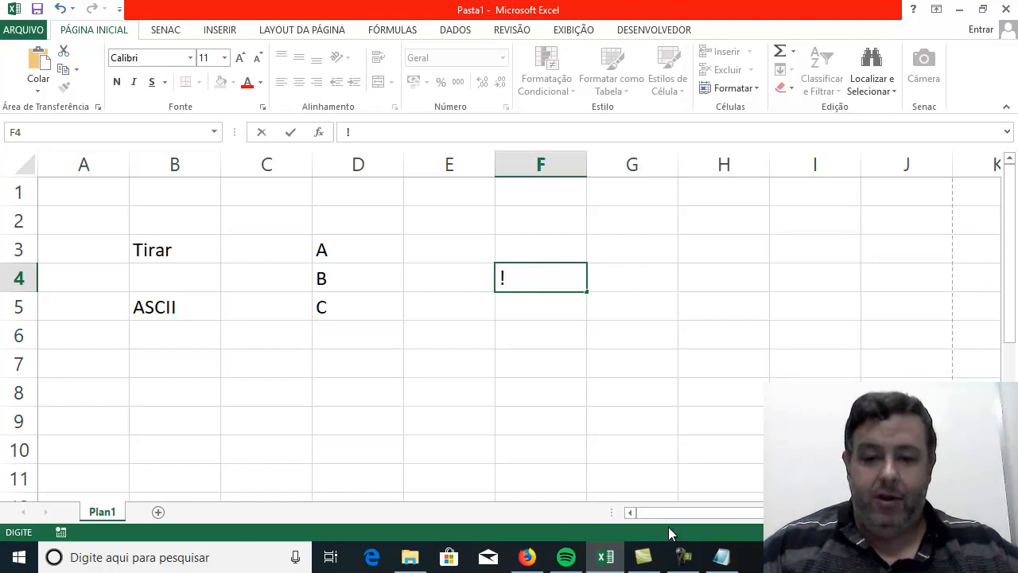
Return to the Wikipedia table in Firefox and, in Notepad, insert and remove a ♪ symbol after the exclamation mark.
{"action": "left_click", "coordinate": [530, 565]}
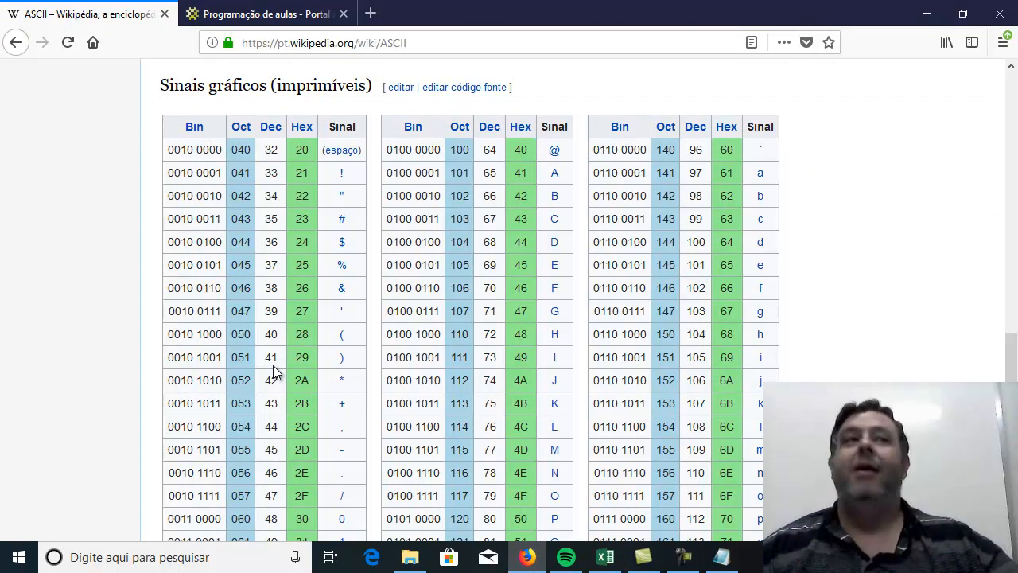
{"action": "scroll", "coordinate": [571, 309], "scroll_direction": "down", "scroll_amount": 3}
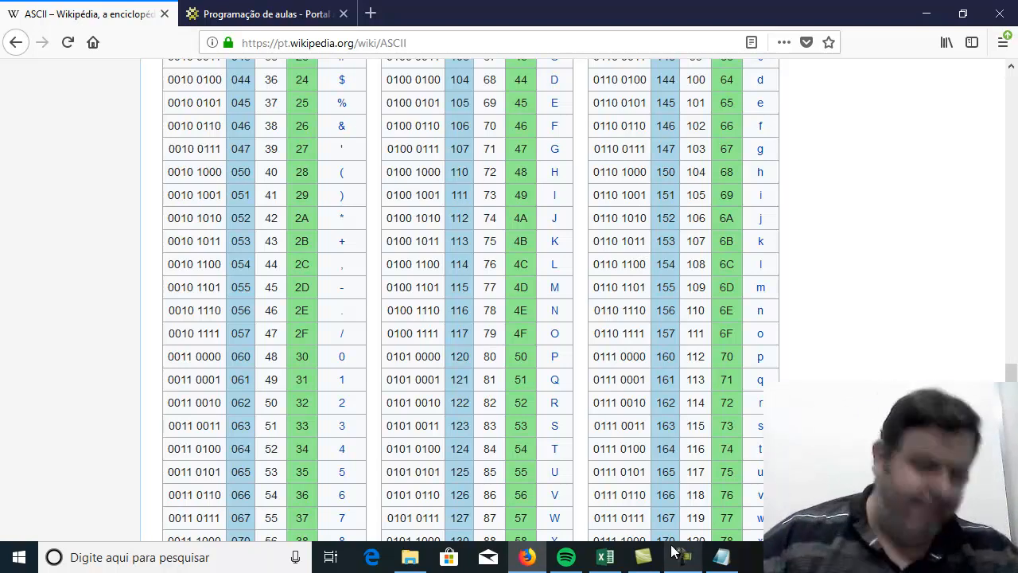
{"action": "mouse_move", "coordinate": [682, 560]}
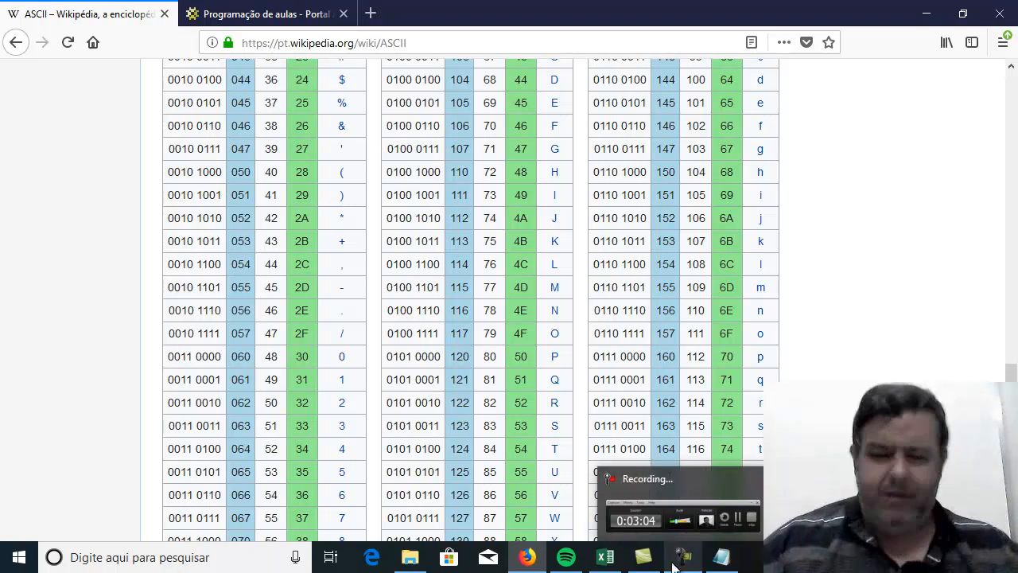
{"action": "left_click", "coordinate": [721, 556]}
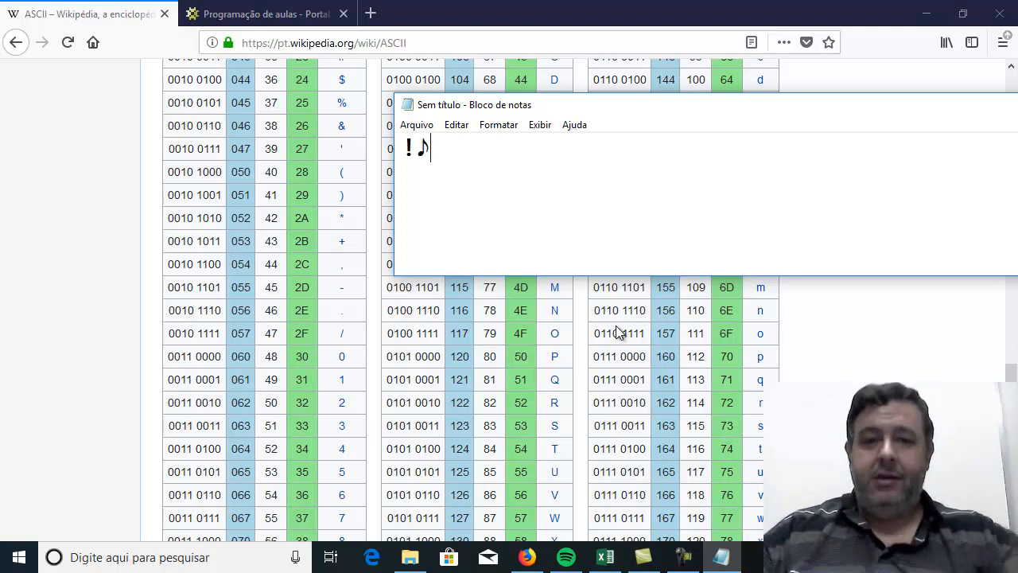
{"action": "key", "text": "BackSpace"}
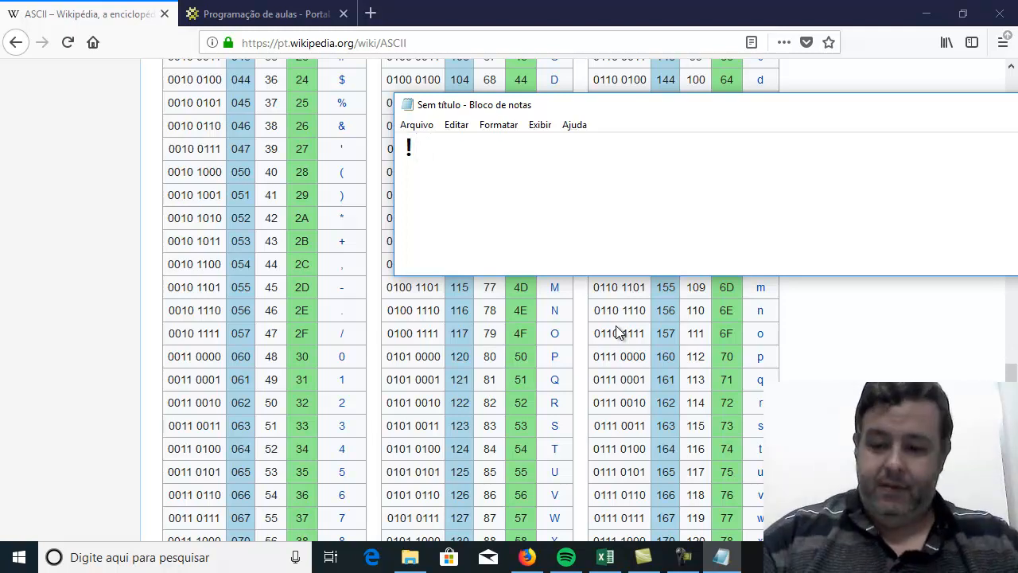
{"action": "type", "text": "♪"}
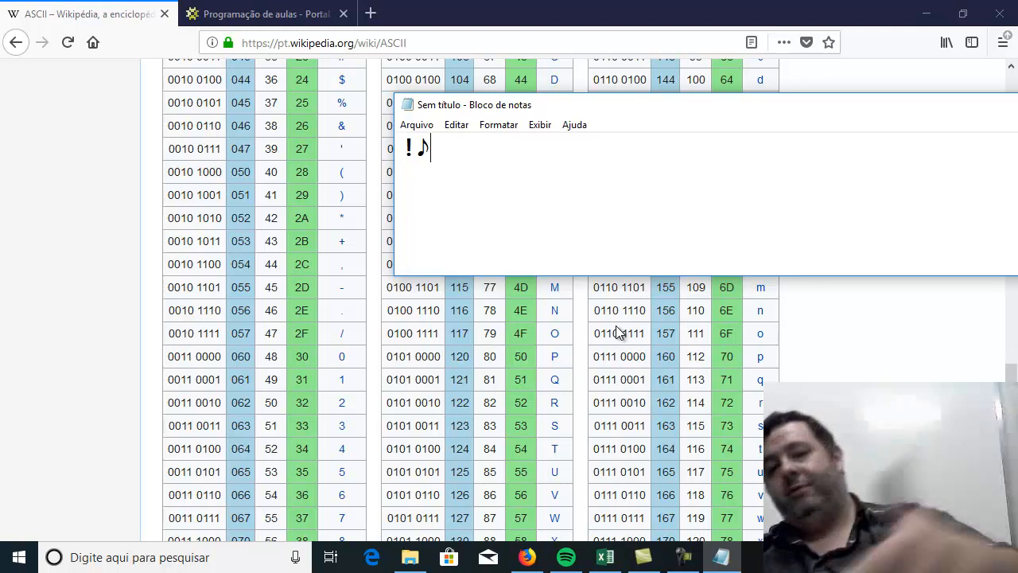
{"action": "key", "text": "BackSpace"}
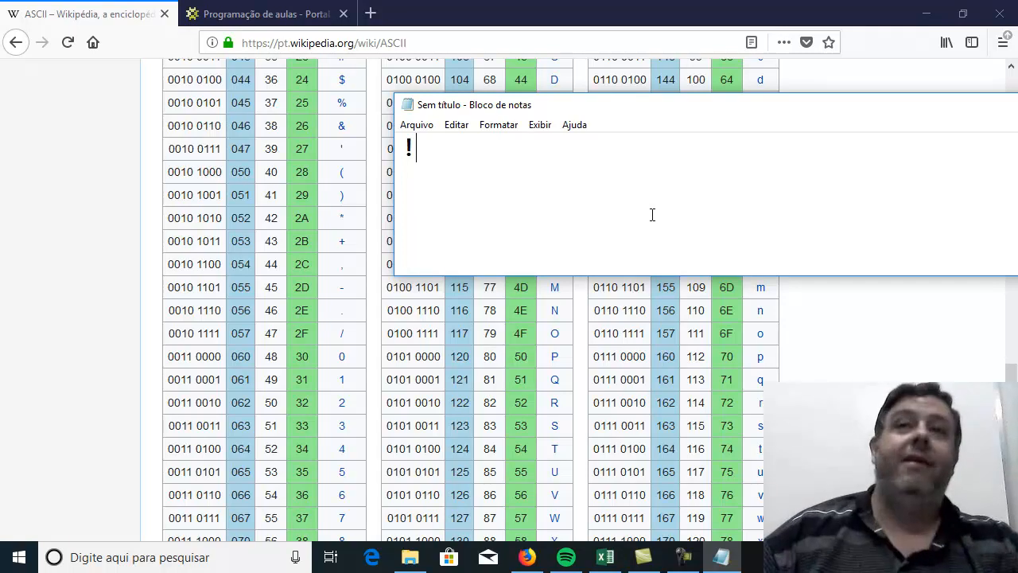
Insert the arrow symbols ↑↓→↑ after the exclamation mark in Notepad and erase all the text.
{"action": "type", "text": "↑↓→↑"}
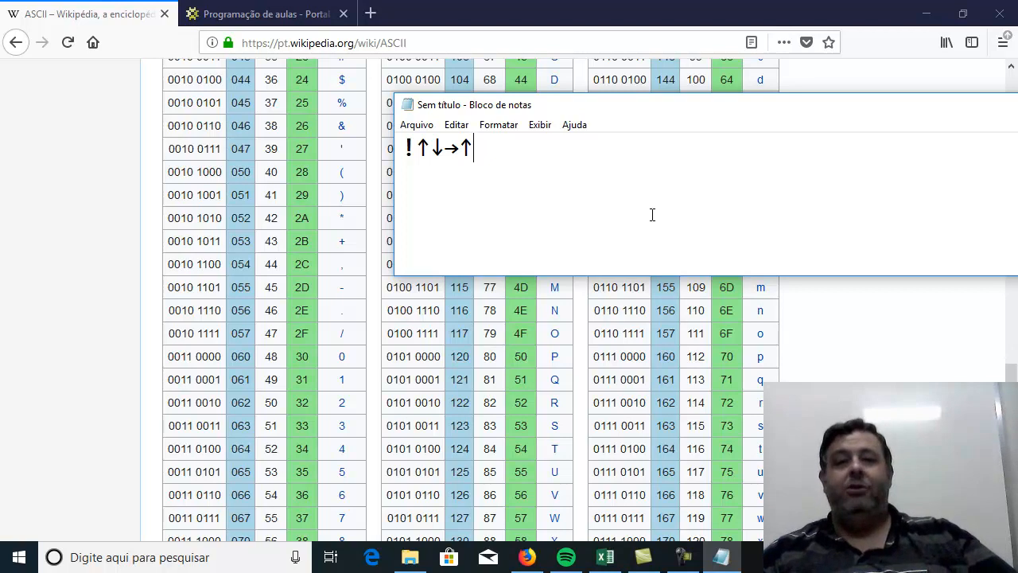
{"action": "key", "text": "BackSpace"}
{"action": "key", "text": "BackSpace"}
{"action": "key", "text": "BackSpace"}
{"action": "key", "text": "BackSpace"}
{"action": "key", "text": "BackSpace"}
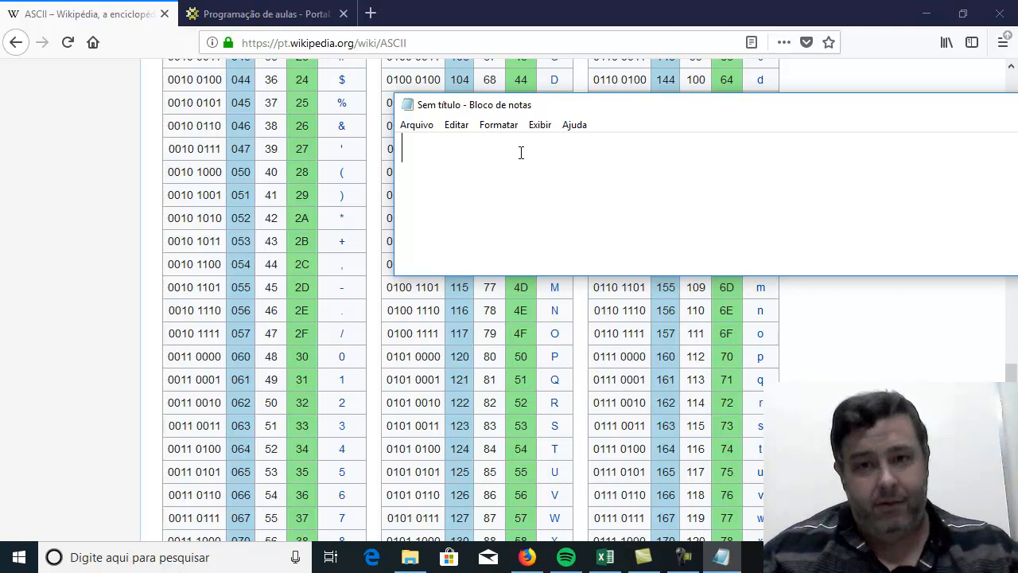
Minimise Notepad and examine the non-printable control characters in the Wikipedia article, from NUL through DEL.
{"action": "left_click_drag", "start_coordinate": [634, 119], "coordinate": [239, 197]}
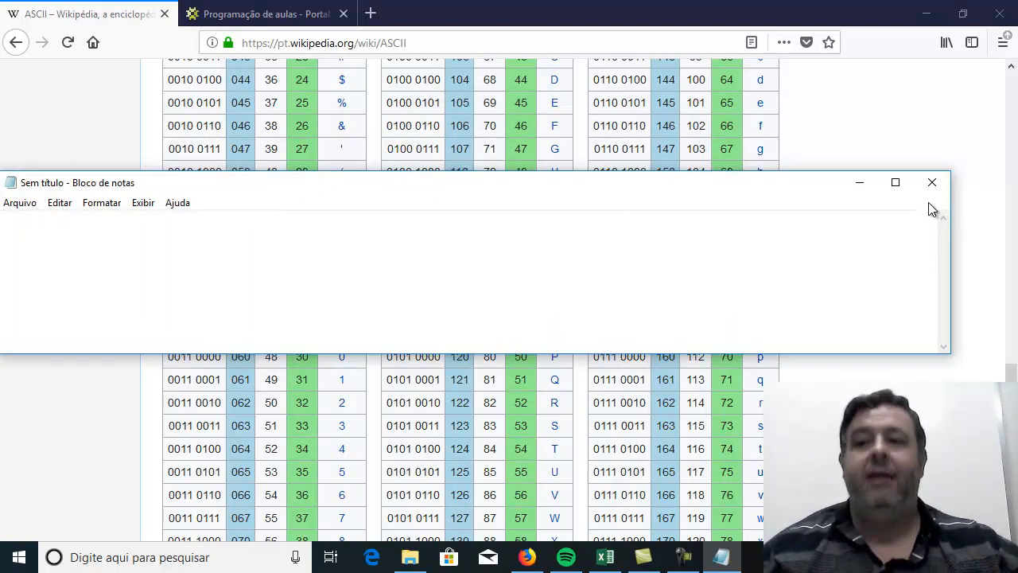
{"action": "left_click", "coordinate": [860, 186]}
{"action": "scroll", "coordinate": [567, 404], "scroll_direction": "up", "scroll_amount": 10}
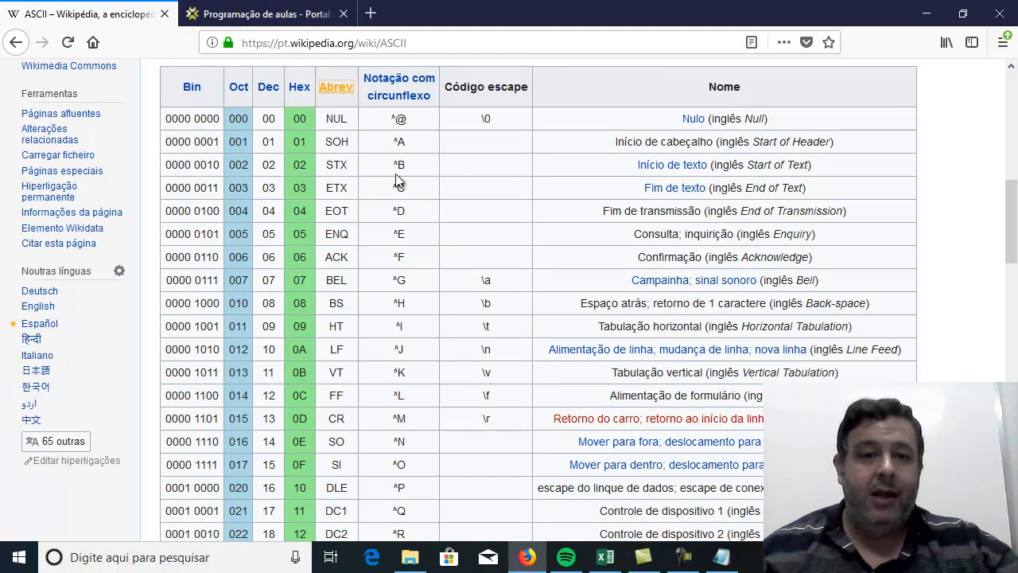
{"action": "scroll", "coordinate": [397, 182], "scroll_direction": "down", "scroll_amount": 7}
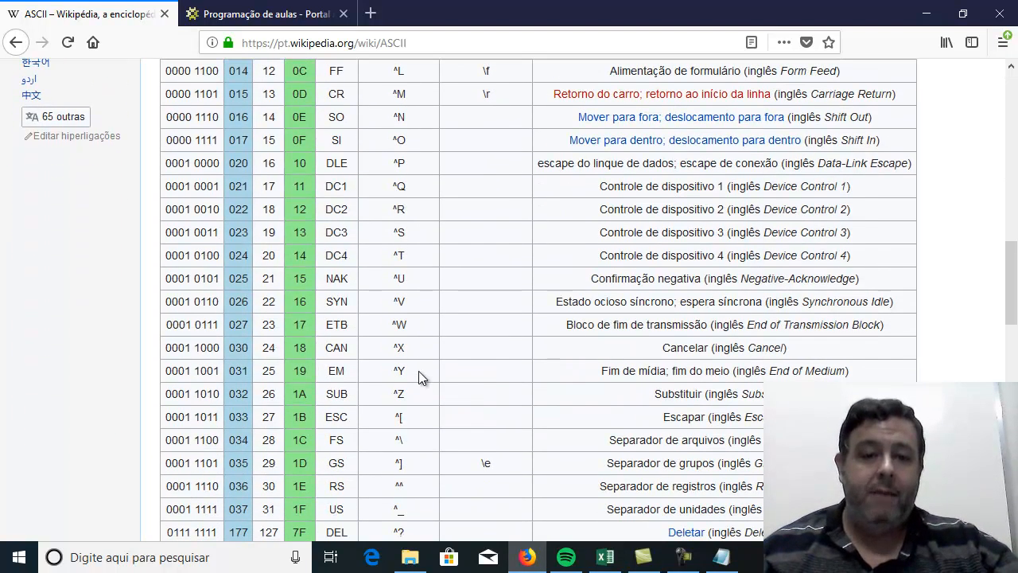
{"action": "scroll", "coordinate": [418, 370], "scroll_direction": "down", "scroll_amount": 5}
{"action": "scroll", "coordinate": [395, 251], "scroll_direction": "up", "scroll_amount": 5}
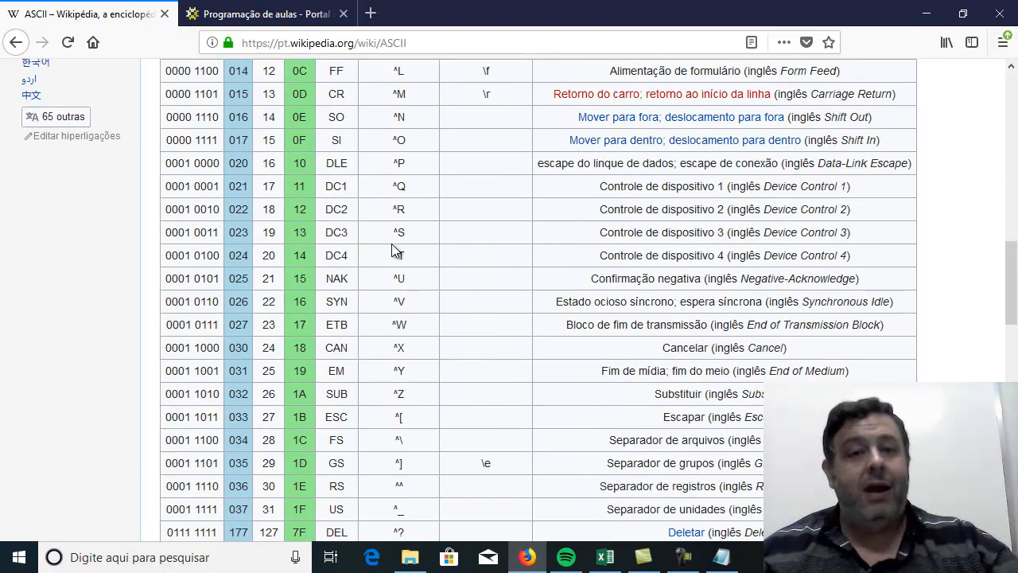
{"action": "scroll", "coordinate": [395, 251], "scroll_direction": "up", "scroll_amount": 9}
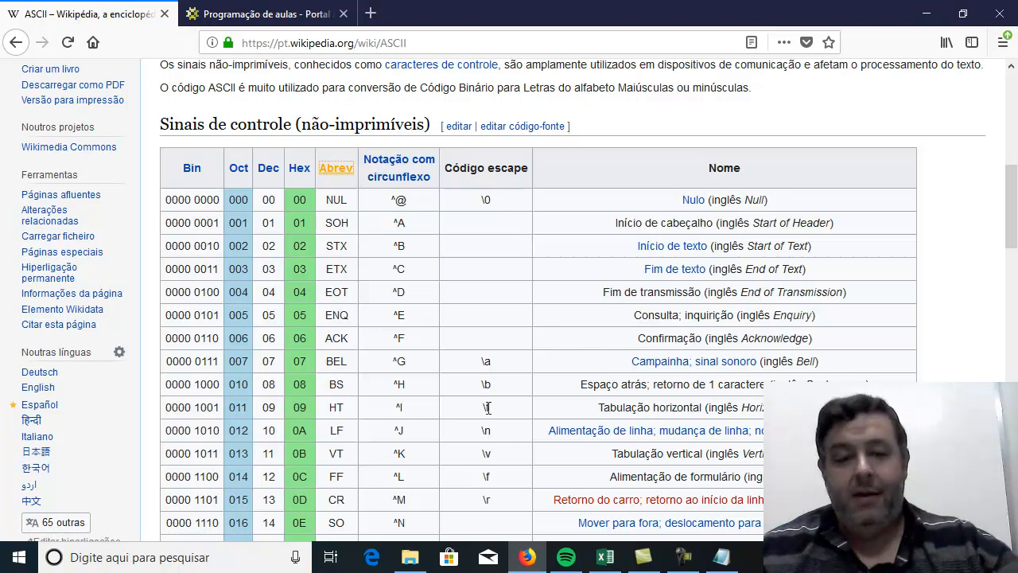
{"action": "scroll", "coordinate": [402, 254], "scroll_direction": "down", "scroll_amount": 5}
{"action": "scroll", "coordinate": [399, 262], "scroll_direction": "down", "scroll_amount": 3}
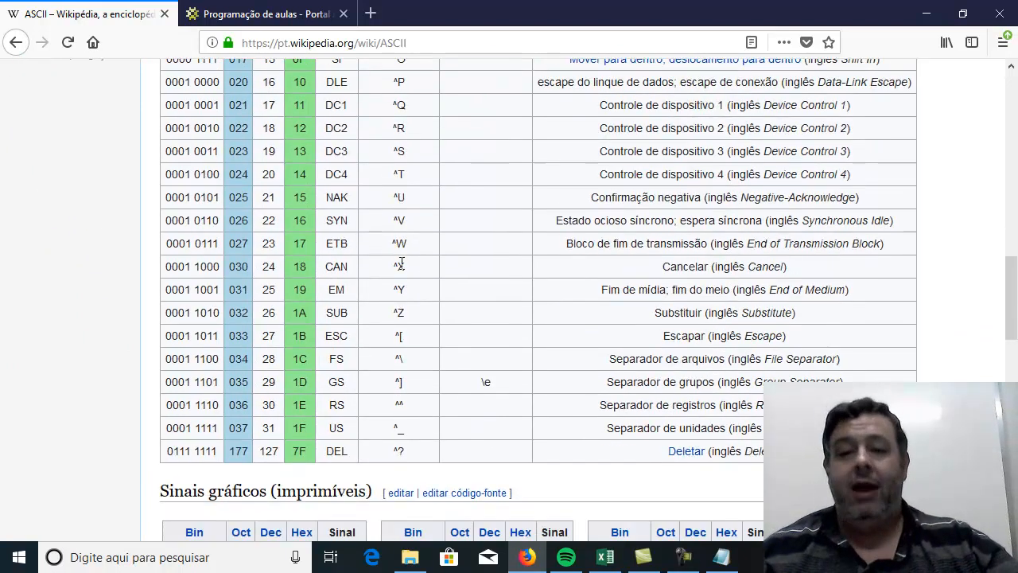
{"action": "scroll", "coordinate": [402, 262], "scroll_direction": "up", "scroll_amount": 10}
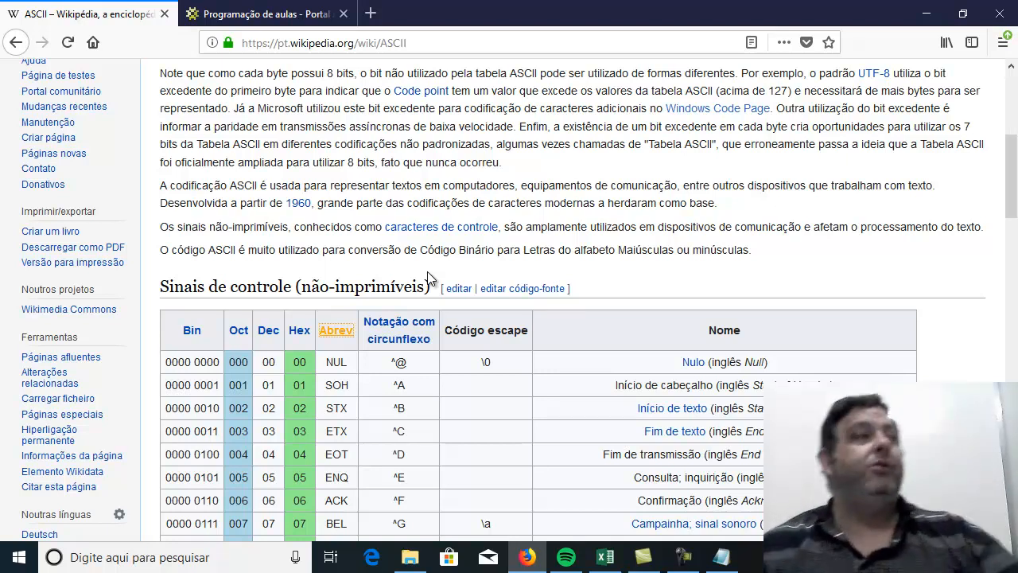
{"action": "scroll", "coordinate": [428, 272], "scroll_direction": "down", "scroll_amount": 10}
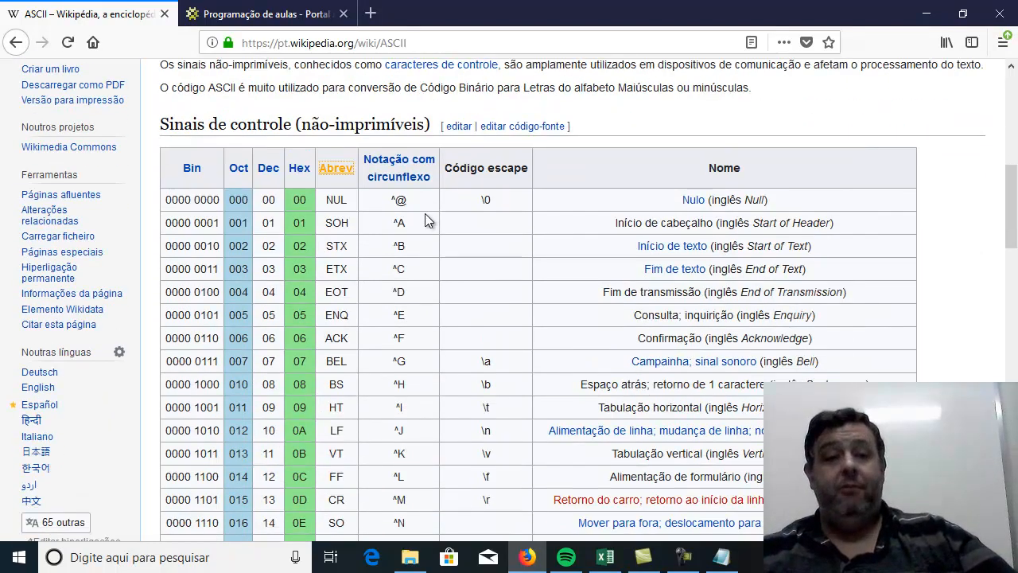
{"action": "scroll", "coordinate": [401, 302], "scroll_direction": "down", "scroll_amount": 6}
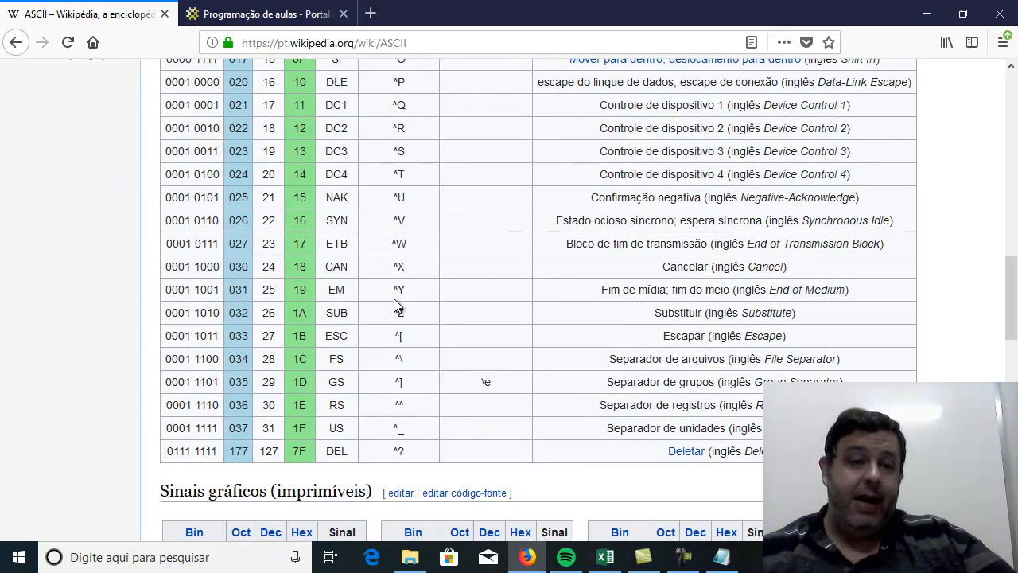
{"action": "scroll", "coordinate": [397, 305], "scroll_direction": "up", "scroll_amount": 4}
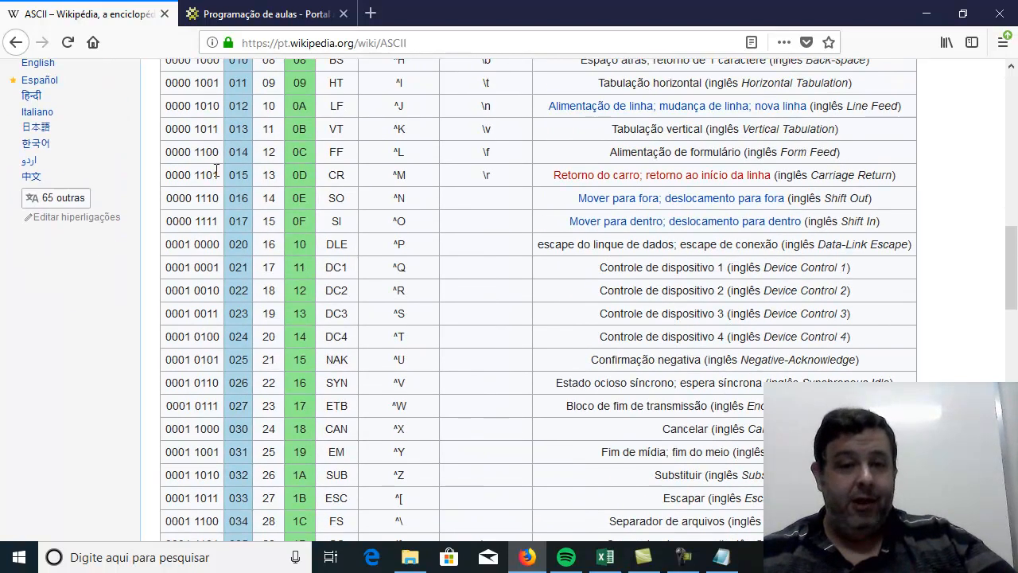
Highlight the CR abbreviation and the Line Feed name in the control-character table to examine these two codes.
{"action": "double_click", "coordinate": [334, 177]}
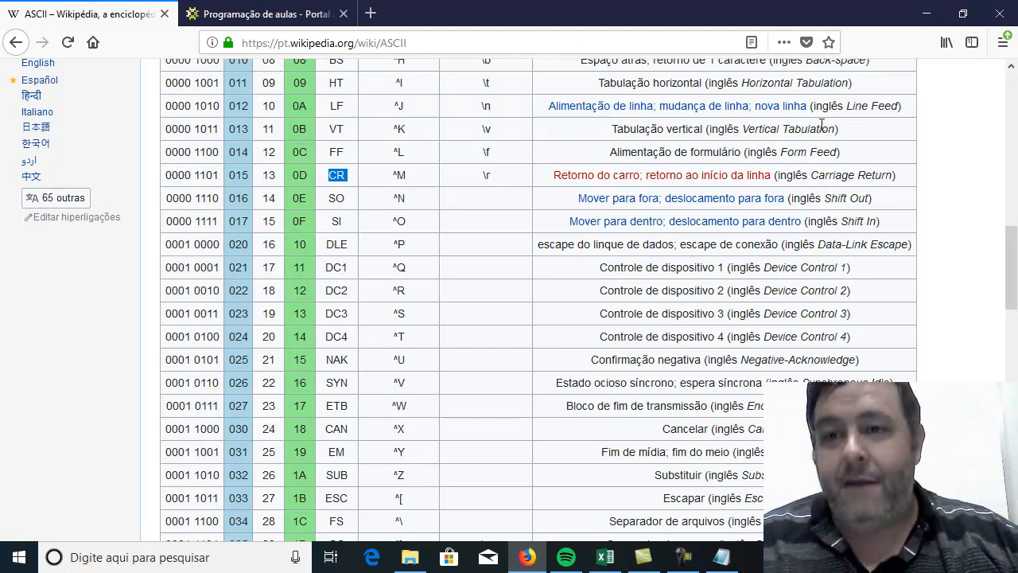
{"action": "left_click_drag", "start_coordinate": [847, 105], "coordinate": [897, 106]}
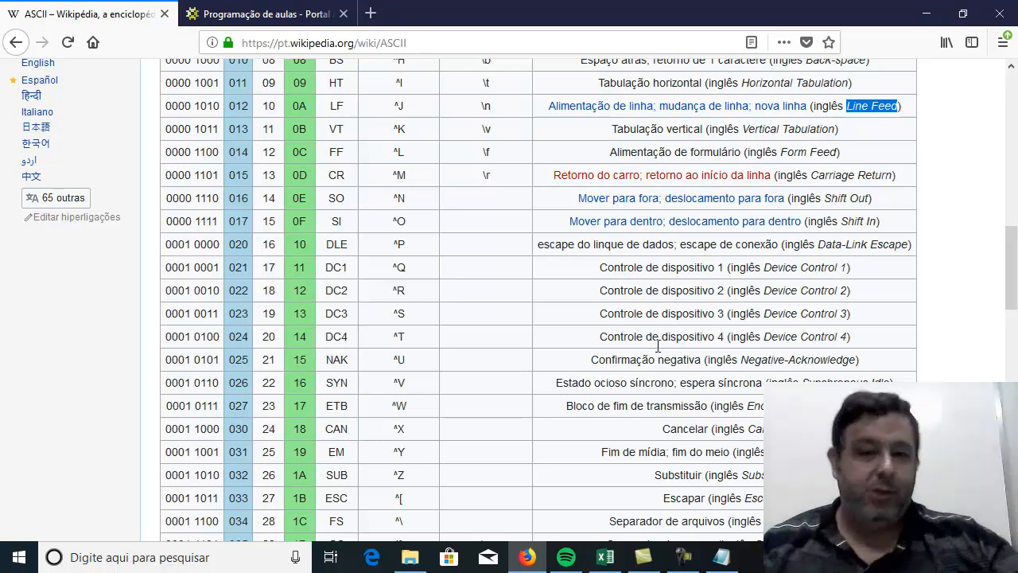
{"action": "scroll", "coordinate": [390, 282], "scroll_direction": "down", "scroll_amount": 3}
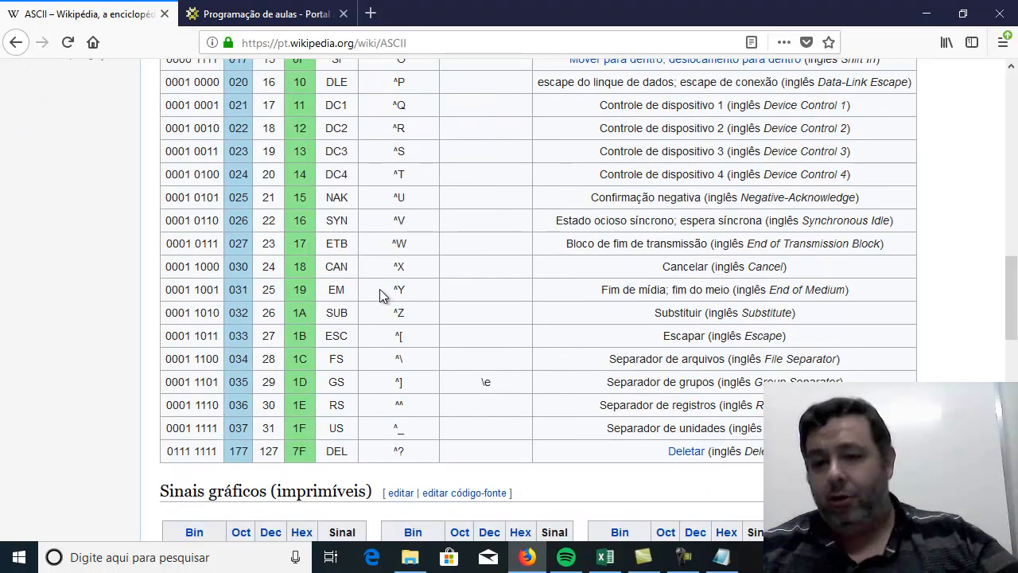
{"action": "scroll", "coordinate": [380, 295], "scroll_direction": "up", "scroll_amount": 2}
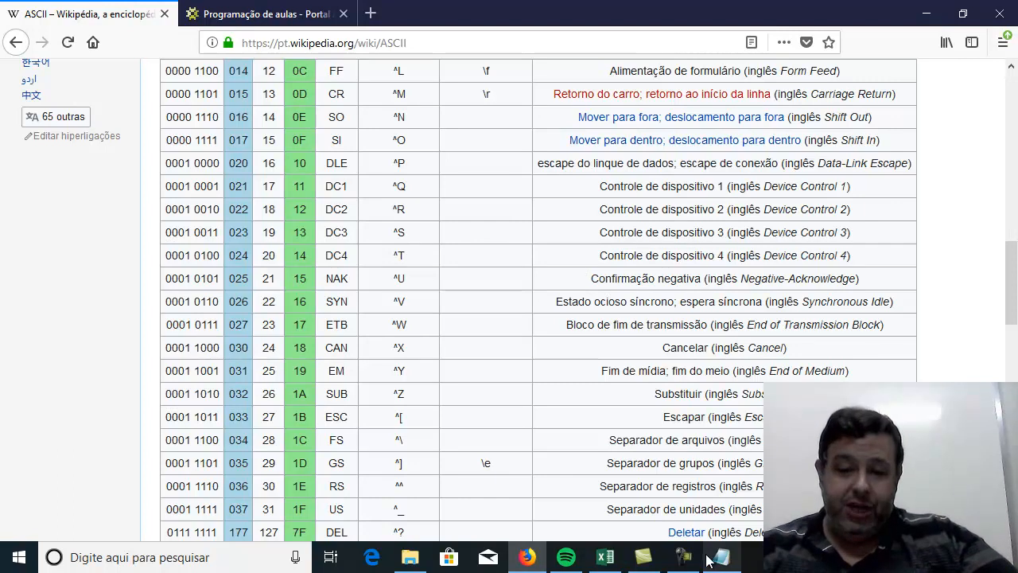
Switch to Excel, start the formula "=tir" in F4 to read the TIRAR function's description, and erase the name back to the equals sign.
{"action": "left_click", "coordinate": [611, 560]}
{"action": "key", "text": "BackSpace"}
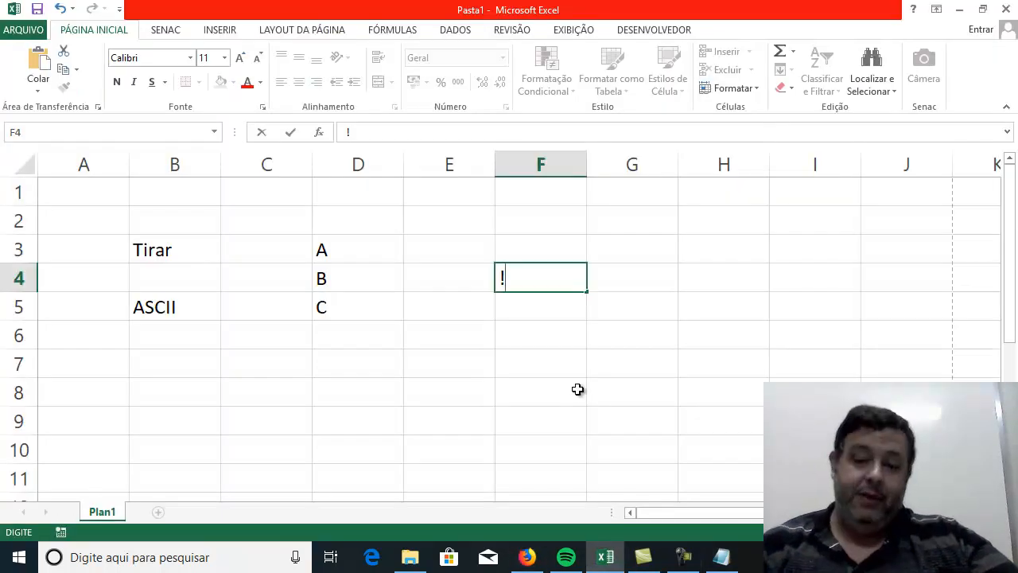
{"action": "type", "text": "=tir"}
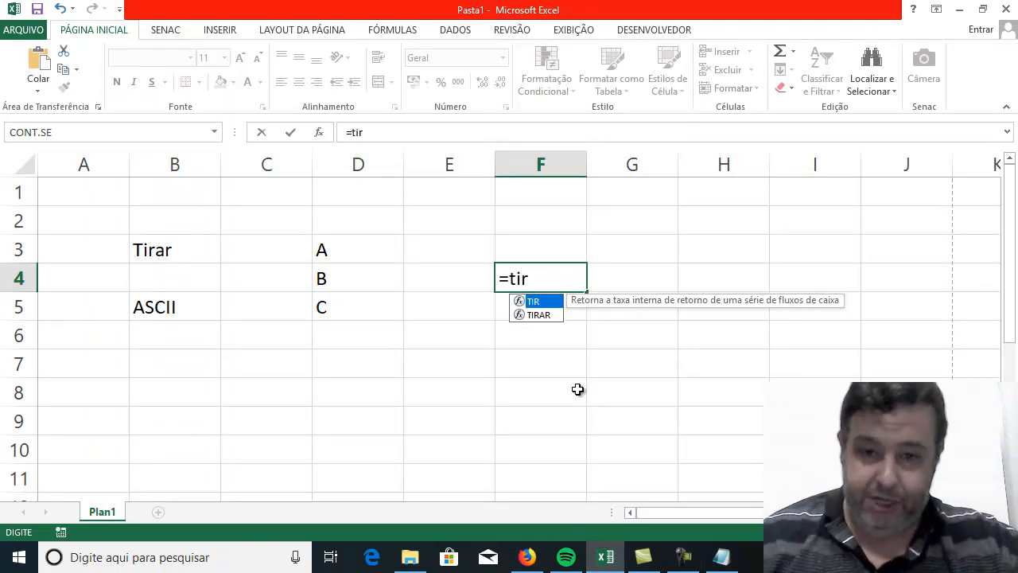
{"action": "left_click", "coordinate": [540, 317]}
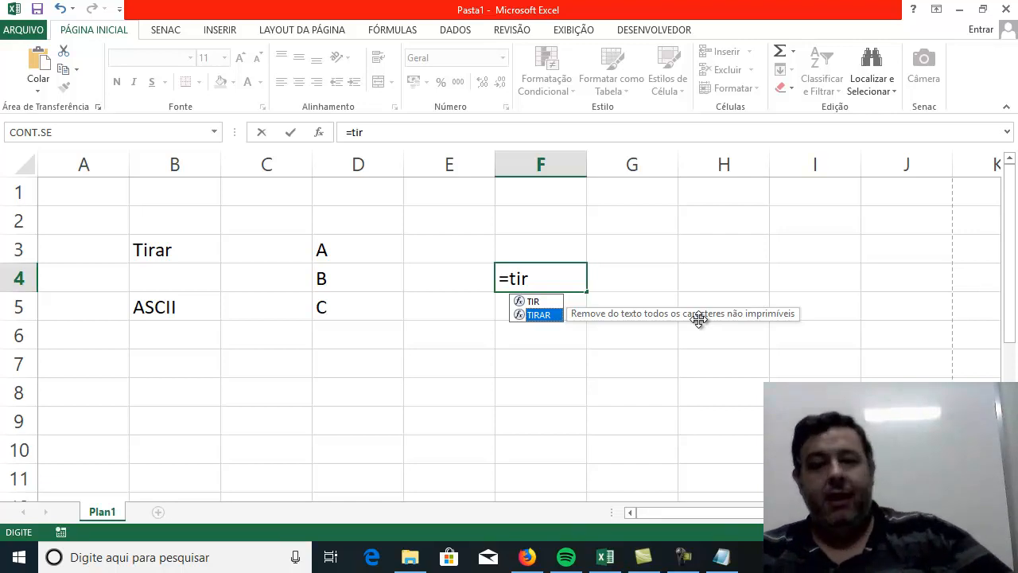
{"action": "key", "text": "BackSpace"}
{"action": "key", "text": "BackSpace"}
{"action": "key", "text": "BackSpace"}
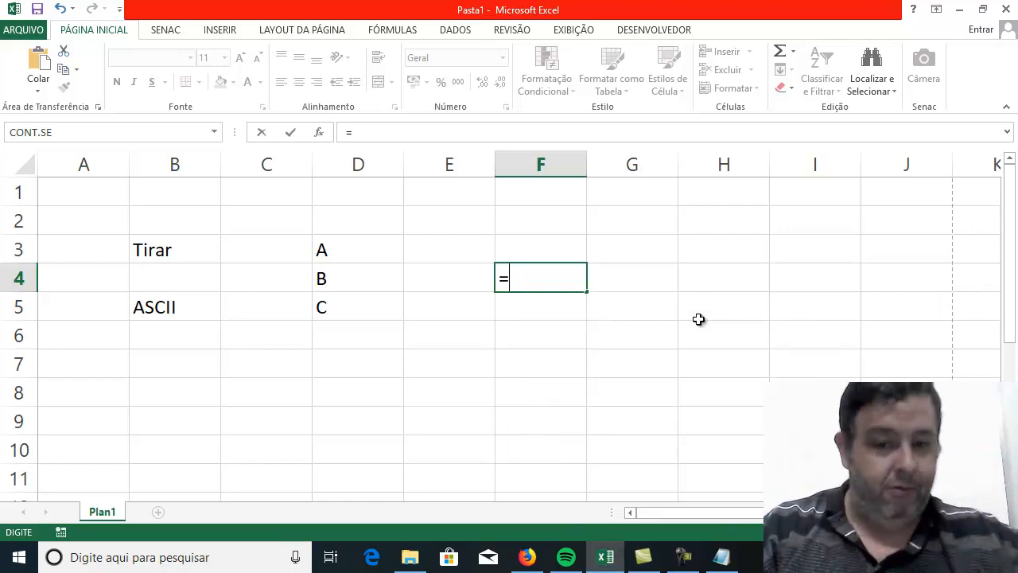
Start the formula "=CA" in F4 and switch to Firefox to look up the decimal code for S in the printable-characters table.
{"action": "type", "text": "CA"}
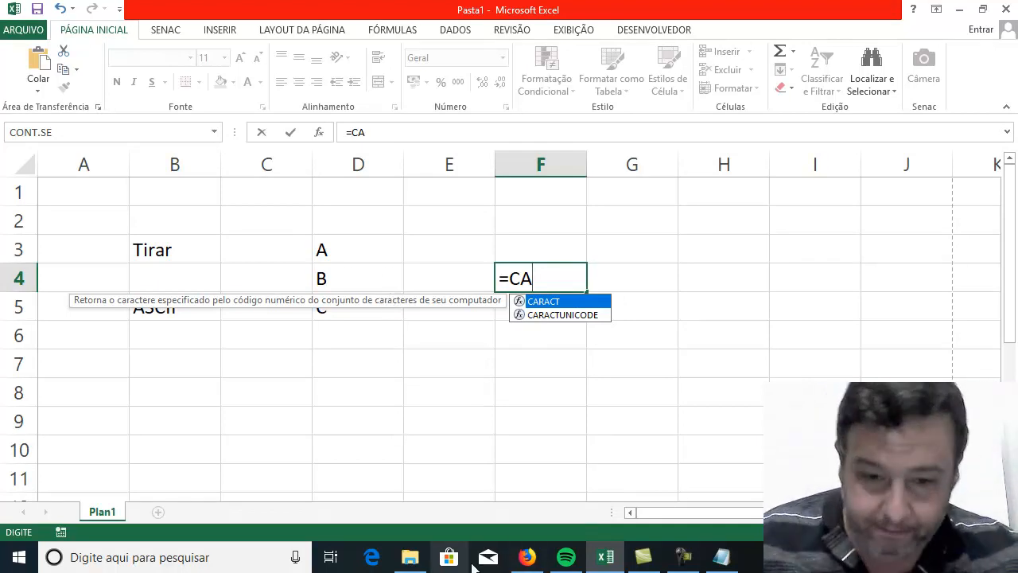
{"action": "left_click", "coordinate": [525, 557]}
{"action": "scroll", "coordinate": [356, 359], "scroll_direction": "down", "scroll_amount": 10}
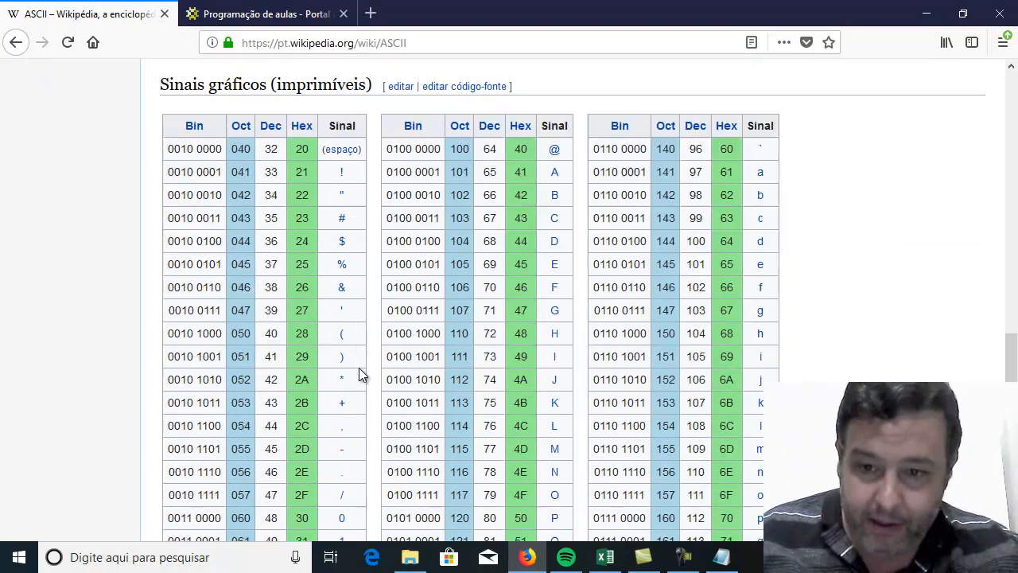
{"action": "scroll", "coordinate": [380, 367], "scroll_direction": "down", "scroll_amount": 4}
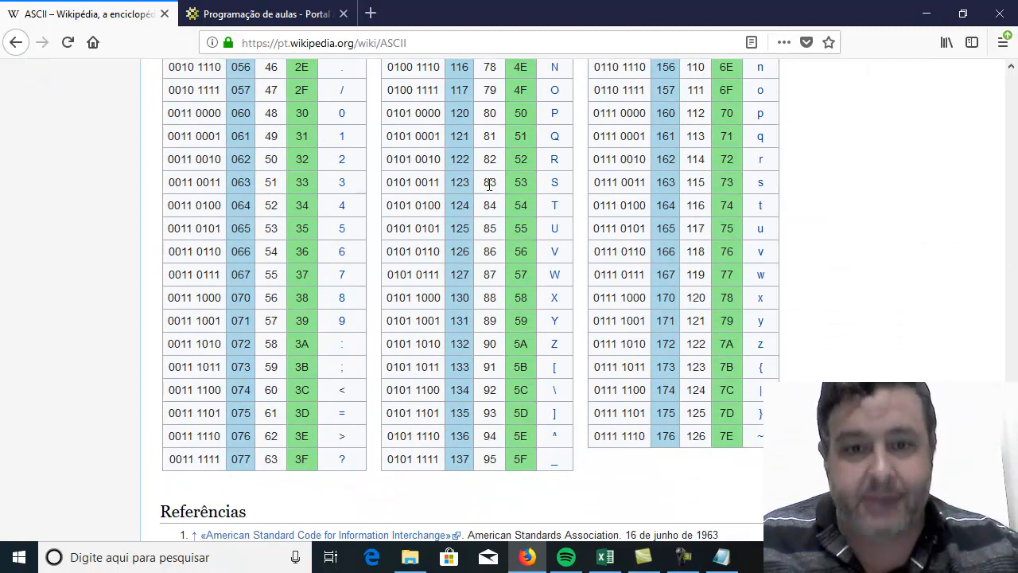
{"action": "mouse_move", "coordinate": [556, 193]}
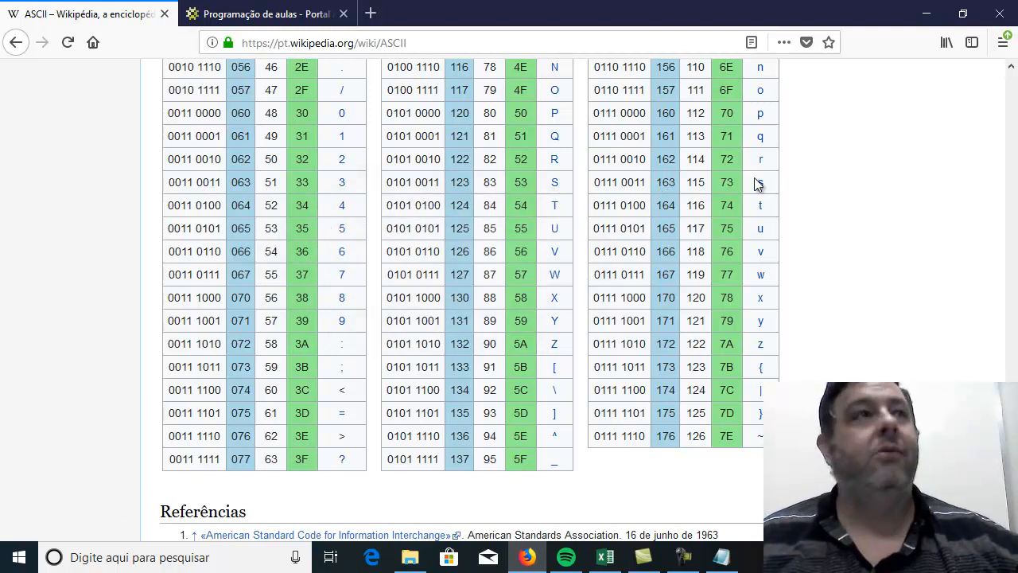
{"action": "mouse_move", "coordinate": [764, 185]}
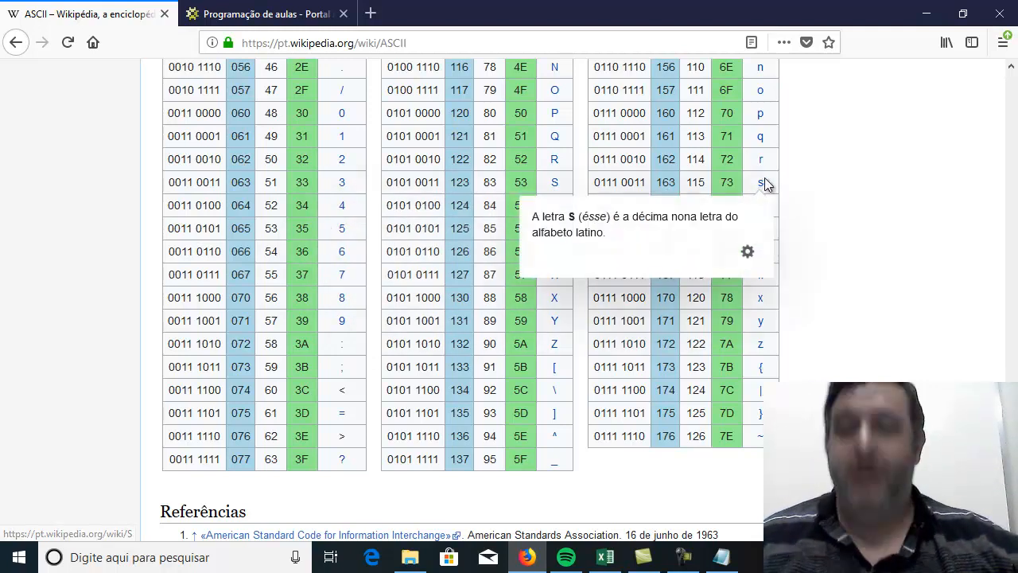
Return to Excel, complete the formula =CARACT(83) in F4 and reselect the cell to inspect it.
{"action": "left_click", "coordinate": [609, 562]}
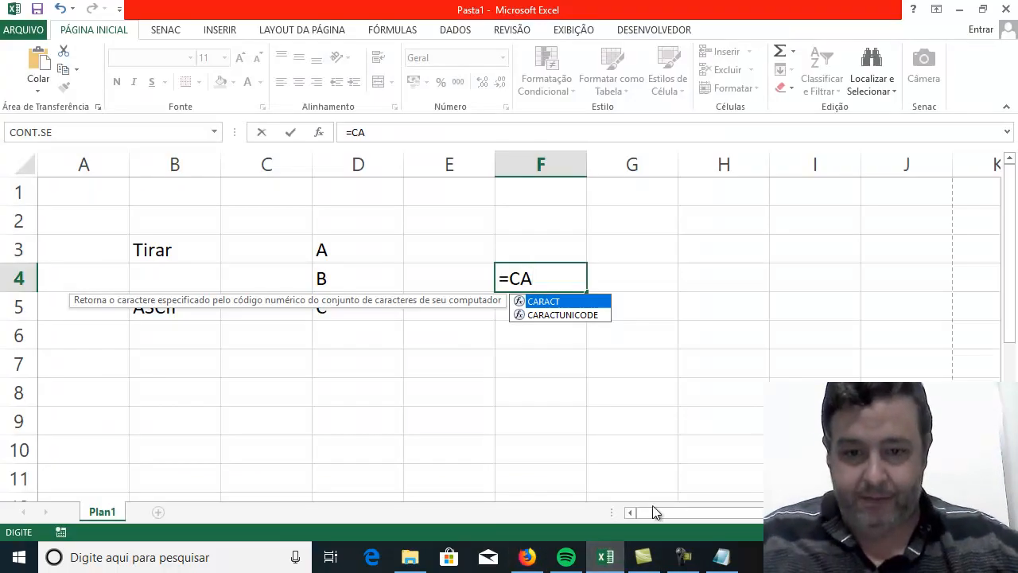
{"action": "double_click", "coordinate": [556, 303]}
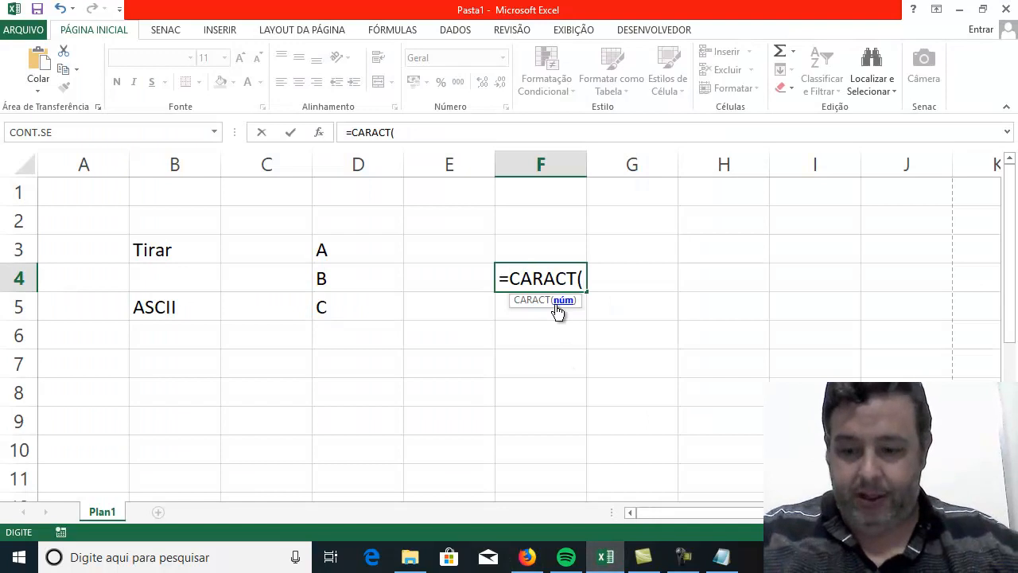
{"action": "type", "text": "83)"}
{"action": "key", "text": "Return"}
{"action": "left_click", "coordinate": [517, 270]}
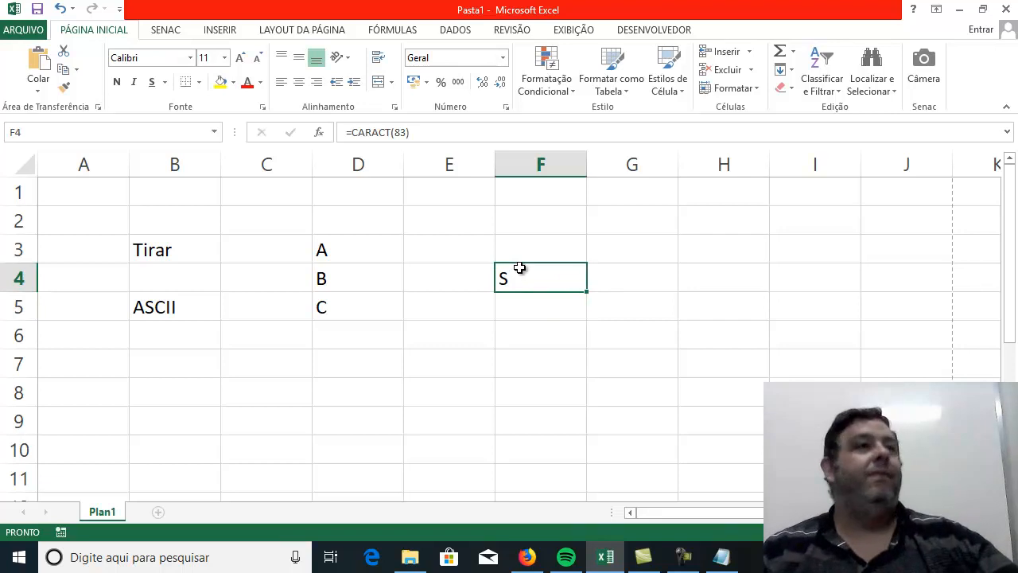
{"action": "left_click", "coordinate": [502, 364]}
{"action": "left_click", "coordinate": [536, 278]}
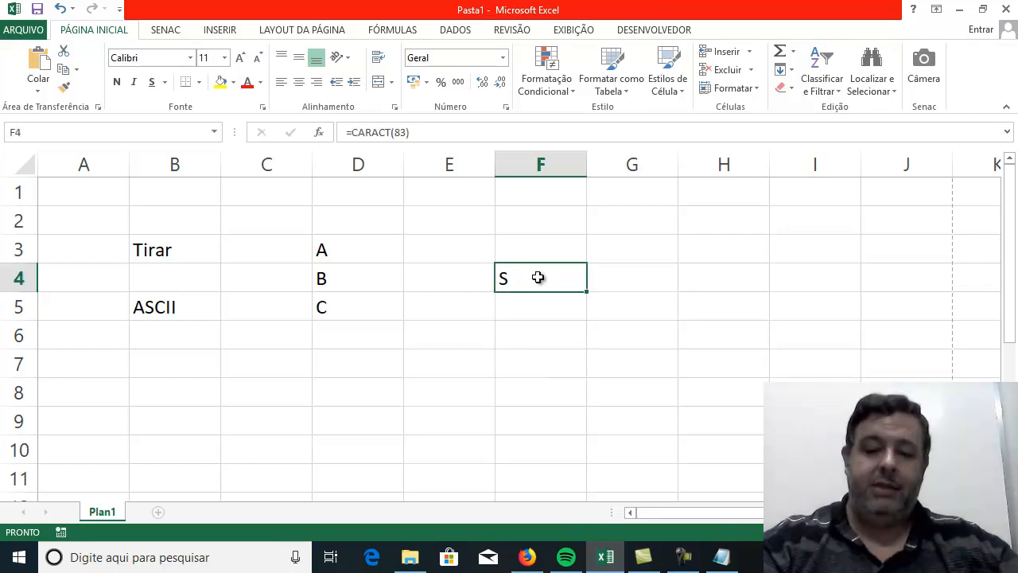
Clear F4, enter 0, 1 and 2 in F3 to F5, and select these cells.
{"action": "key", "text": "Delete"}
{"action": "left_click", "coordinate": [563, 249]}
{"action": "type", "text": "0"}
{"action": "key", "text": "Return"}
{"action": "type", "text": "1"}
{"action": "key", "text": "Return"}
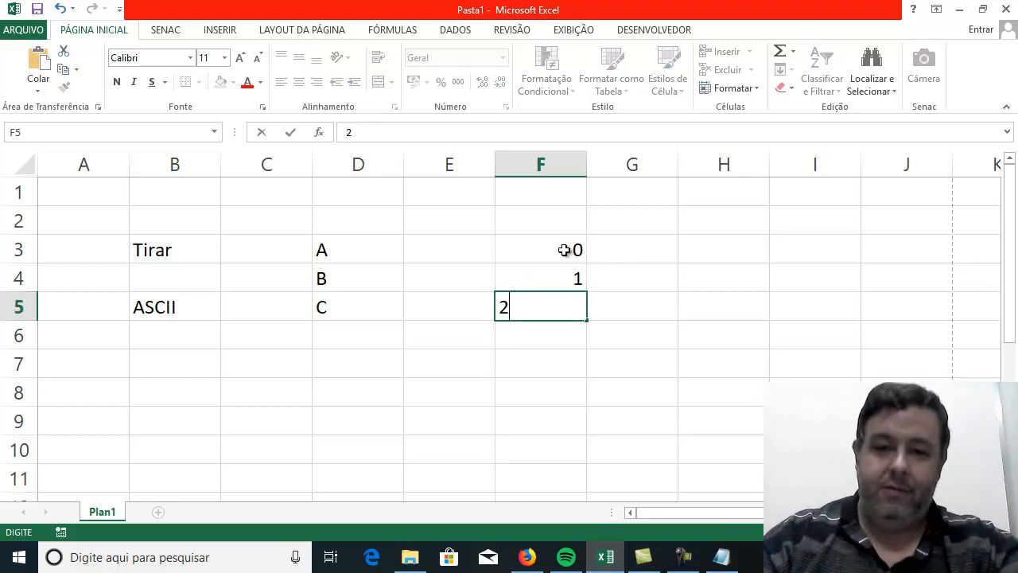
{"action": "type", "text": "2"}
{"action": "key", "text": "Return"}
{"action": "left_click_drag", "start_coordinate": [563, 250], "coordinate": [563, 315]}
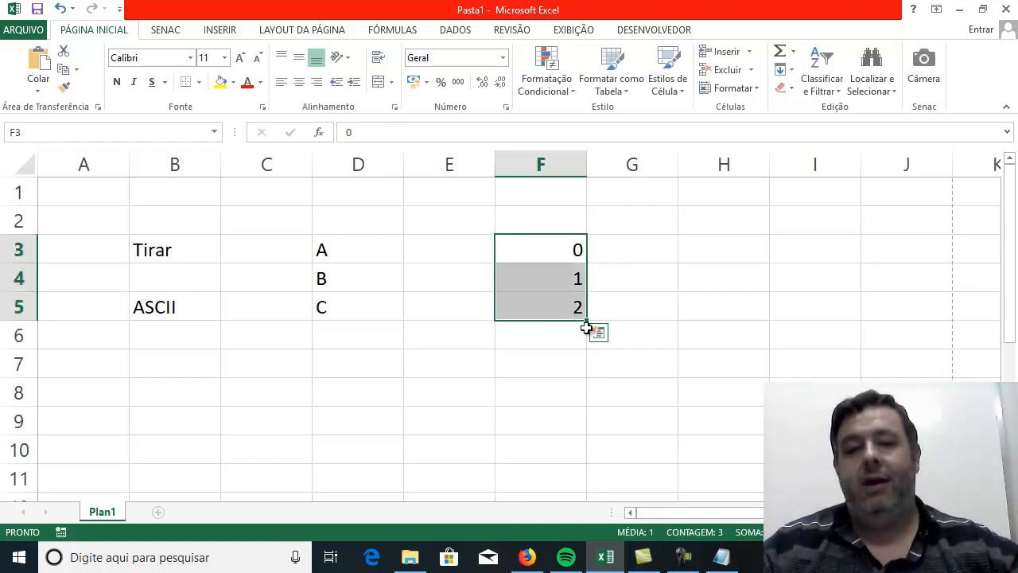
{"action": "left_click", "coordinate": [587, 322]}
{"action": "left_click_drag", "start_coordinate": [543, 357], "coordinate": [538, 330]}
Replace the numbers in F3 to F5 with 100, 101 and 102 and fill the series down to F11.
{"action": "left_click", "coordinate": [525, 254]}
{"action": "type", "text": "100"}
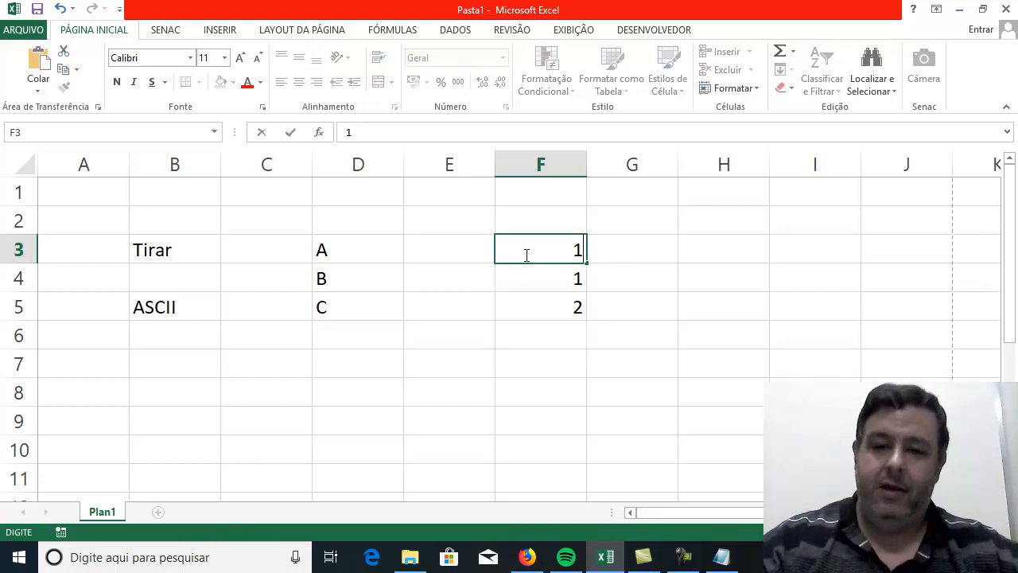
{"action": "key", "text": "Return"}
{"action": "type", "text": "101"}
{"action": "key", "text": "Return"}
{"action": "type", "text": "102"}
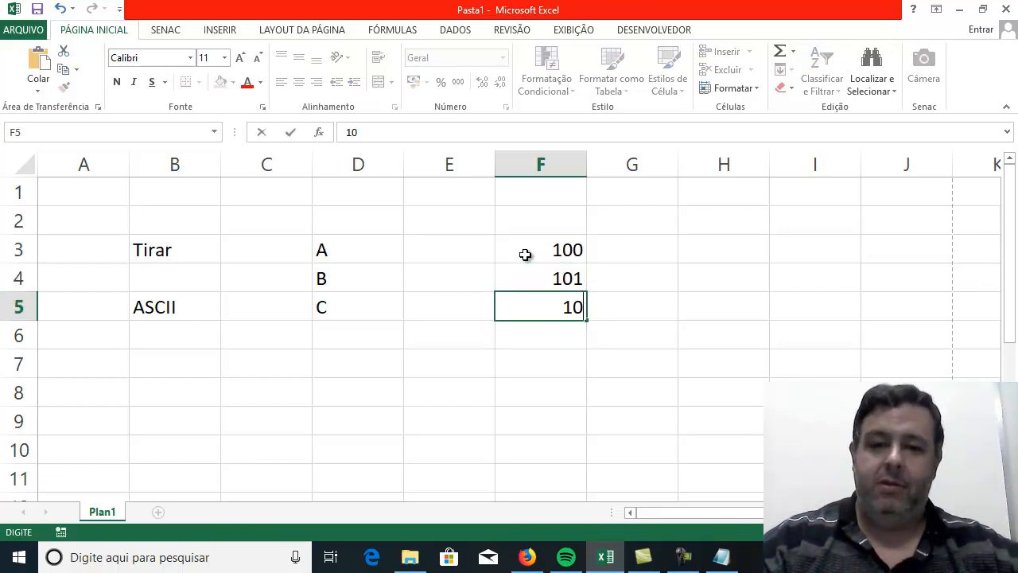
{"action": "key", "text": "Return"}
{"action": "left_click_drag", "start_coordinate": [525, 254], "coordinate": [568, 494]}
Enter the formula =CARACT(F3) in G3 and fill it down to G11.
{"action": "left_click", "coordinate": [642, 237]}
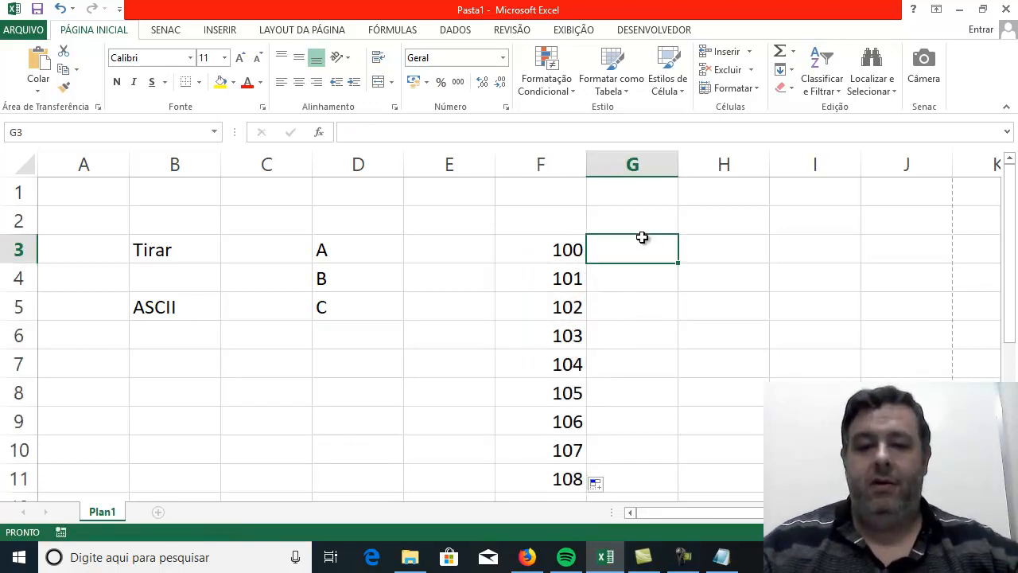
{"action": "type", "text": "=cara"}
{"action": "double_click", "coordinate": [646, 272]}
{"action": "left_click", "coordinate": [560, 249]}
{"action": "type", "text": ")"}
{"action": "key", "text": "Return"}
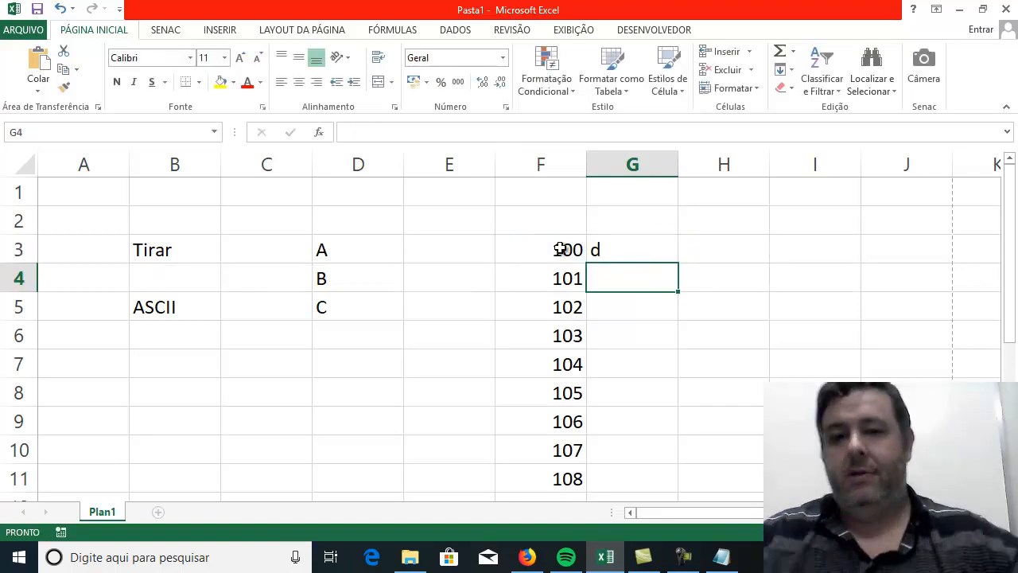
{"action": "left_click", "coordinate": [641, 247]}
{"action": "left_click_drag", "start_coordinate": [678, 266], "coordinate": [678, 491]}
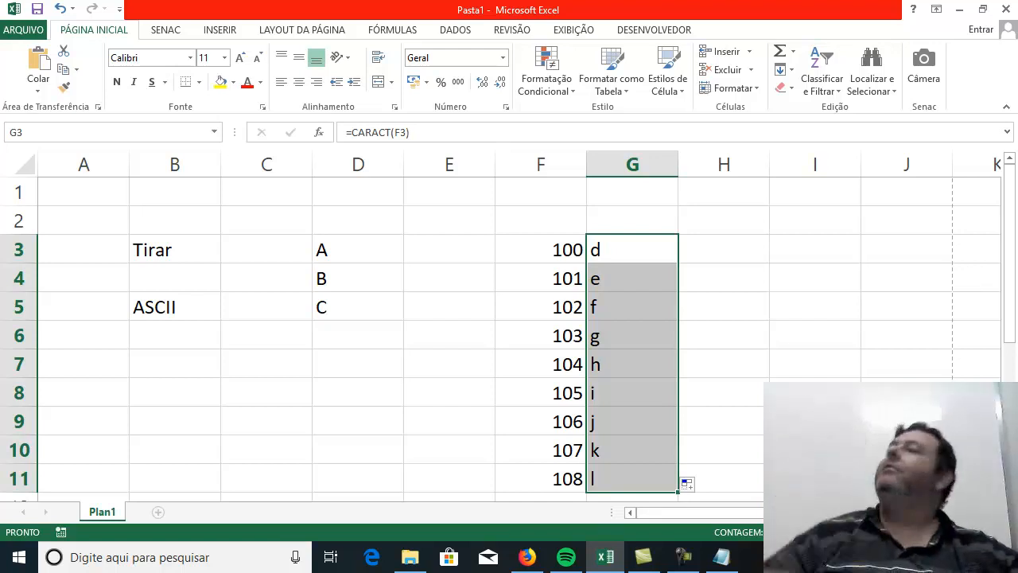
Examine how each code in column F pairs with its character in column G, selecting the ranges and individual formulas.
{"action": "left_click", "coordinate": [815, 450]}
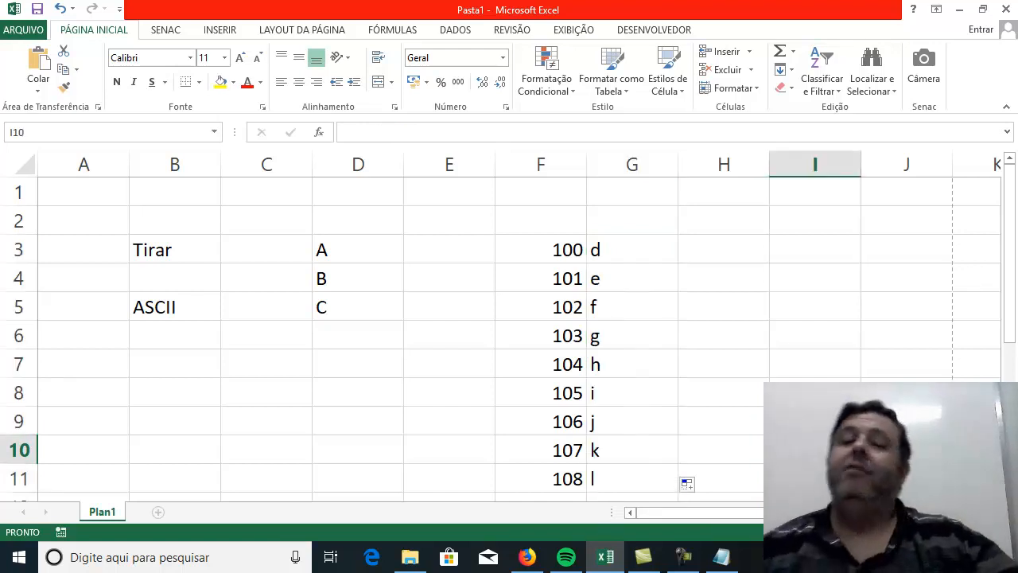
{"action": "left_click_drag", "start_coordinate": [620, 250], "coordinate": [629, 474]}
{"action": "left_click", "coordinate": [754, 402]}
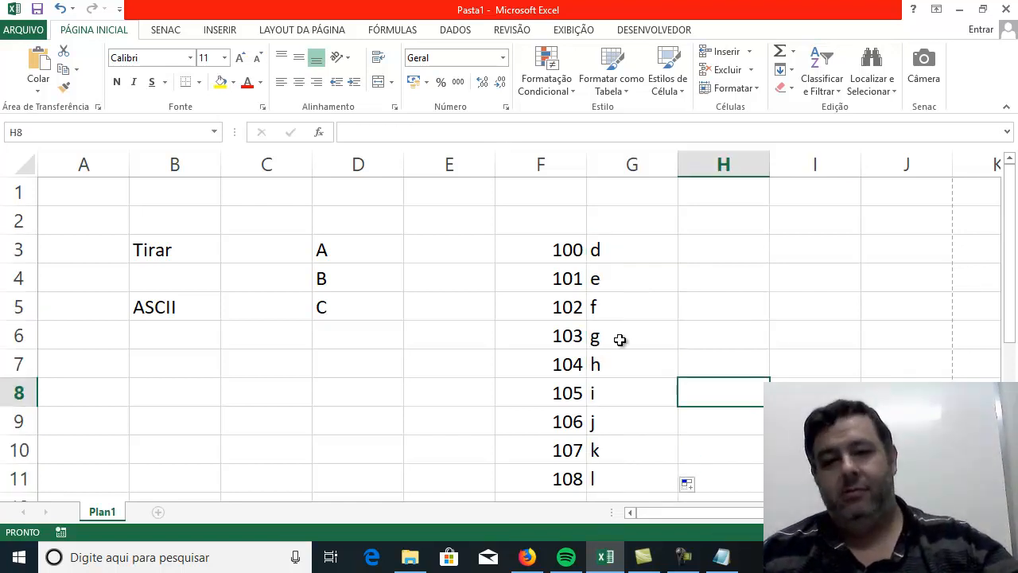
{"action": "left_click_drag", "start_coordinate": [549, 250], "coordinate": [616, 477]}
{"action": "left_click", "coordinate": [857, 230]}
{"action": "left_click", "coordinate": [534, 249]}
{"action": "left_click", "coordinate": [646, 265]}
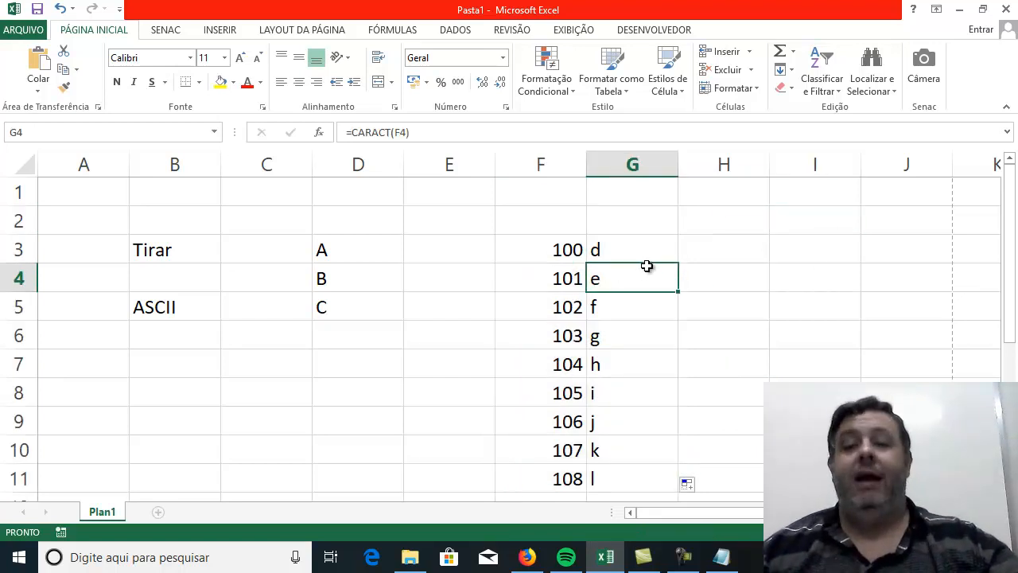
{"action": "left_click", "coordinate": [598, 304]}
{"action": "left_click", "coordinate": [532, 249]}
{"action": "left_click", "coordinate": [644, 249]}
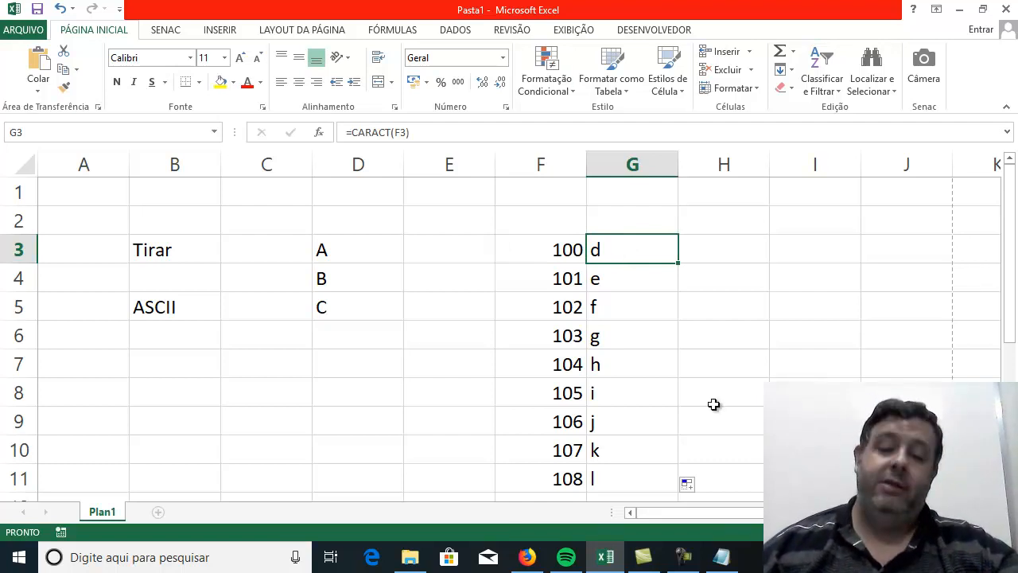
{"action": "left_click", "coordinate": [680, 560]}
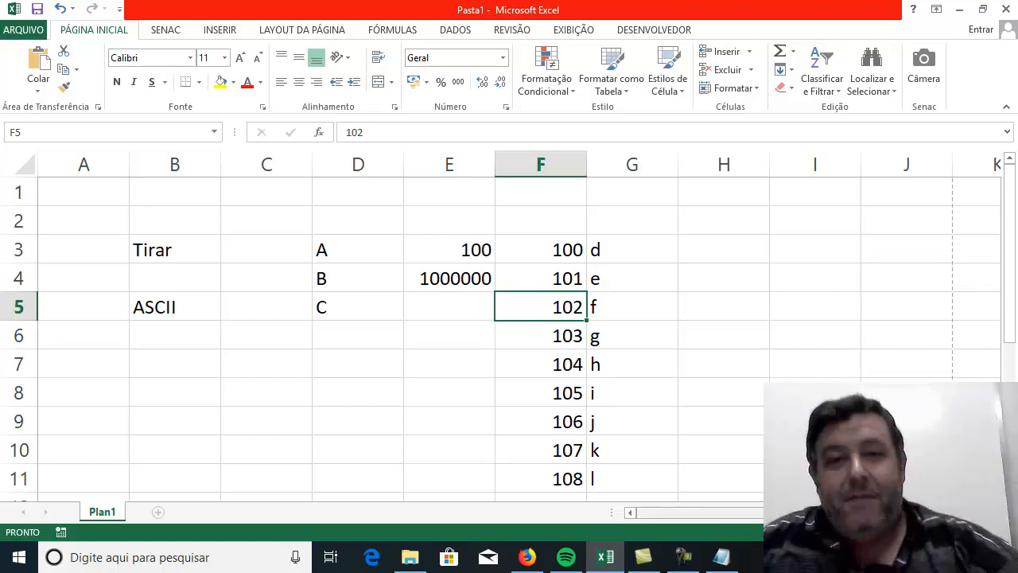
{"action": "left_click", "coordinate": [596, 256]}
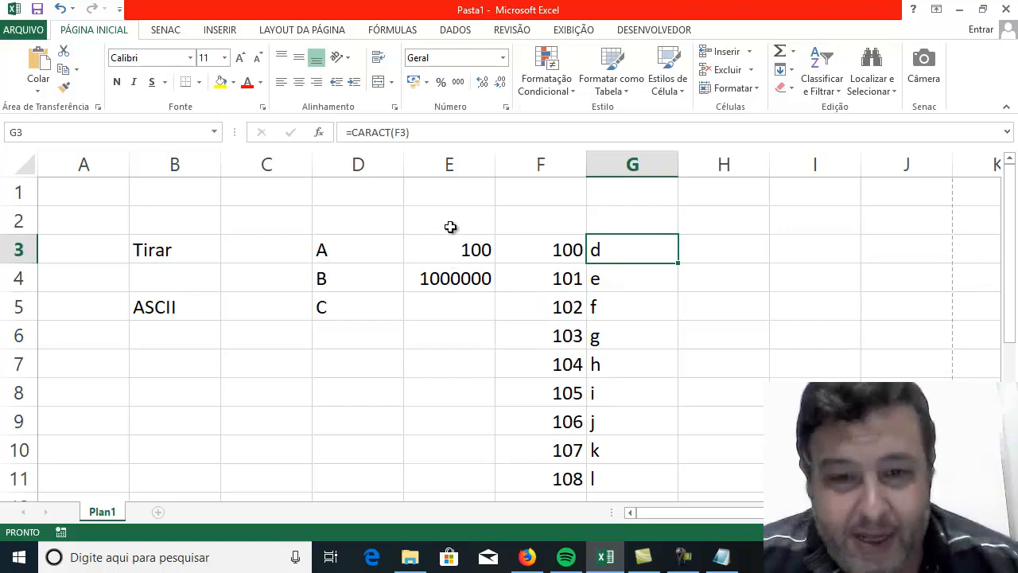
{"action": "left_click", "coordinate": [168, 247]}
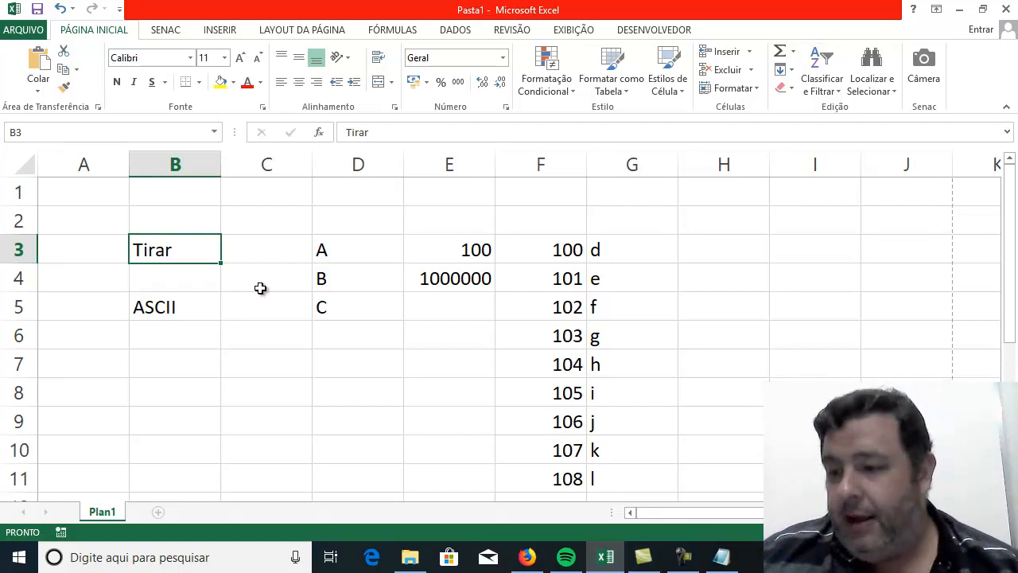
{"action": "left_click", "coordinate": [238, 389]}
Clear the example numbers and CARACT formulas from E2:G11.
{"action": "left_click_drag", "start_coordinate": [136, 231], "coordinate": [595, 448]}
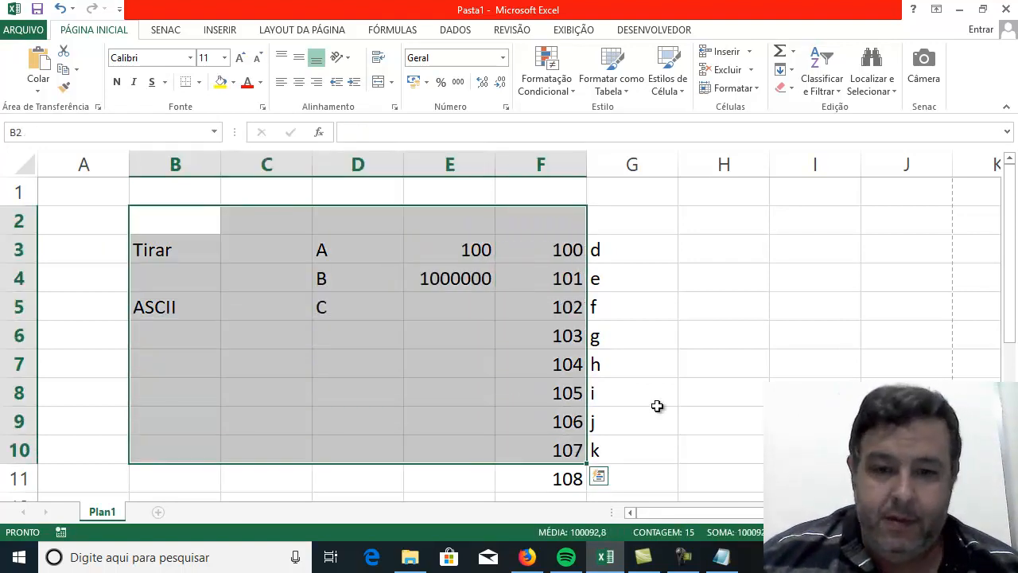
{"action": "left_click", "coordinate": [720, 392]}
{"action": "left_click", "coordinate": [138, 344]}
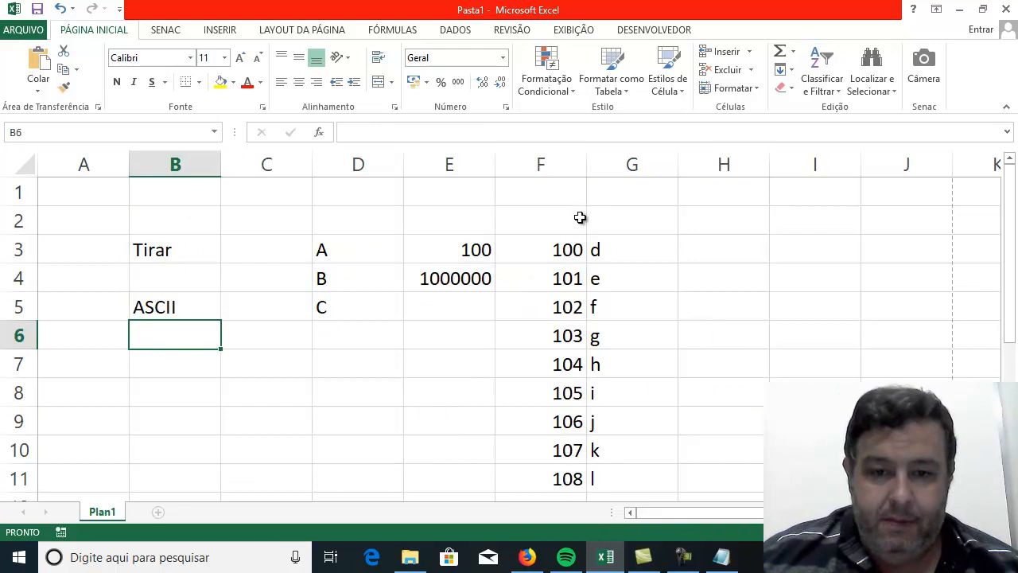
{"action": "left_click_drag", "start_coordinate": [461, 230], "coordinate": [602, 485]}
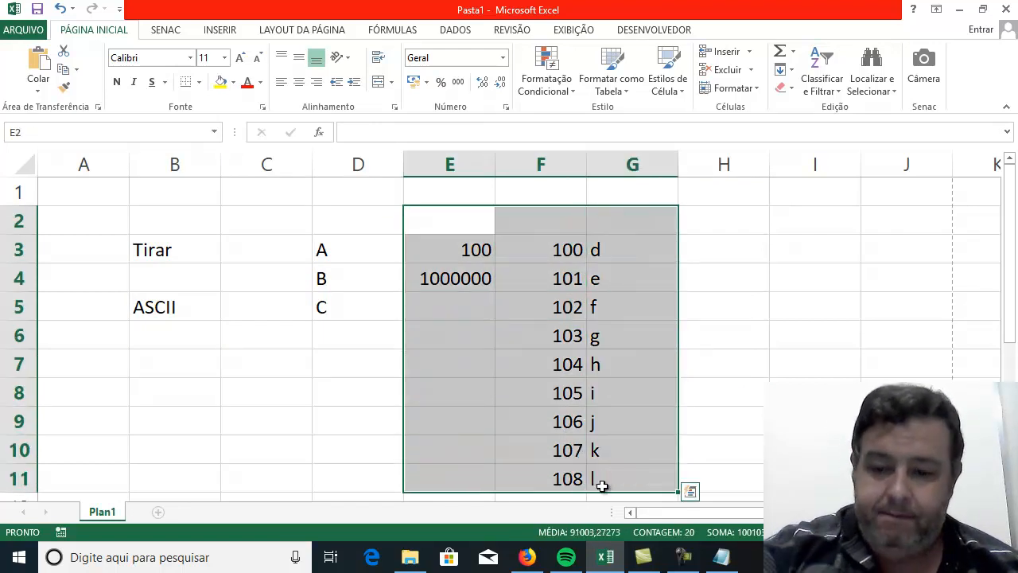
{"action": "key", "text": "Delete"}
{"action": "left_click", "coordinate": [300, 373]}
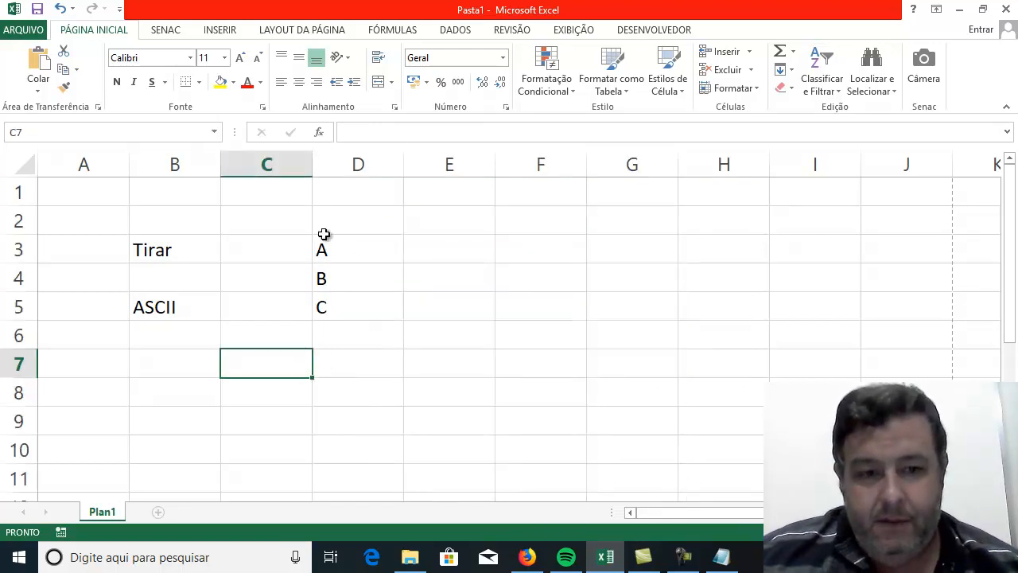
Delete the letters A, B and C from column D and the ASCII label in B5.
{"action": "left_click", "coordinate": [361, 244]}
{"action": "left_click_drag", "start_coordinate": [361, 243], "coordinate": [315, 320]}
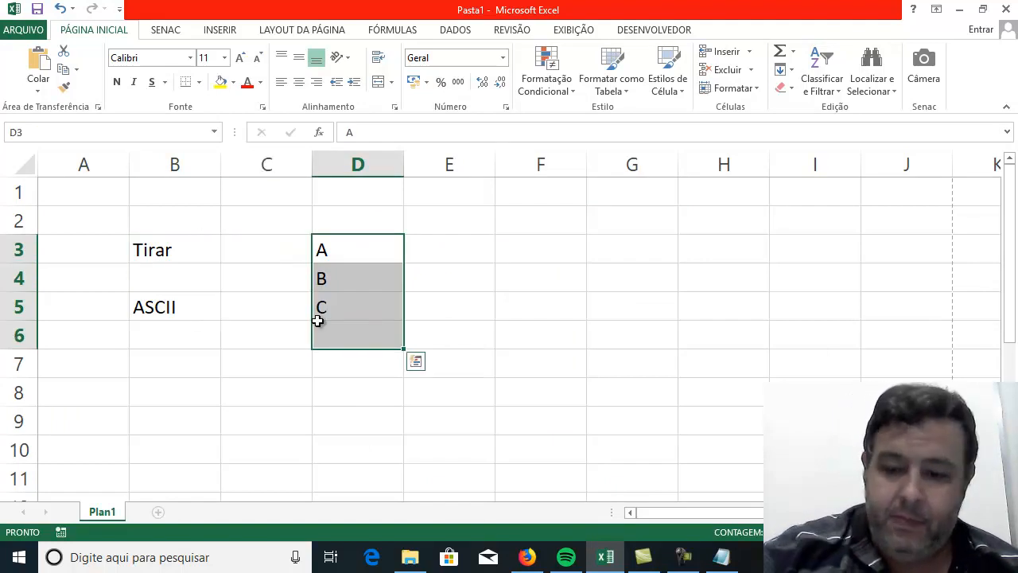
{"action": "key", "text": "Delete"}
{"action": "key", "text": "Left"}
{"action": "key", "text": "Left"}
{"action": "key", "text": "Down"}
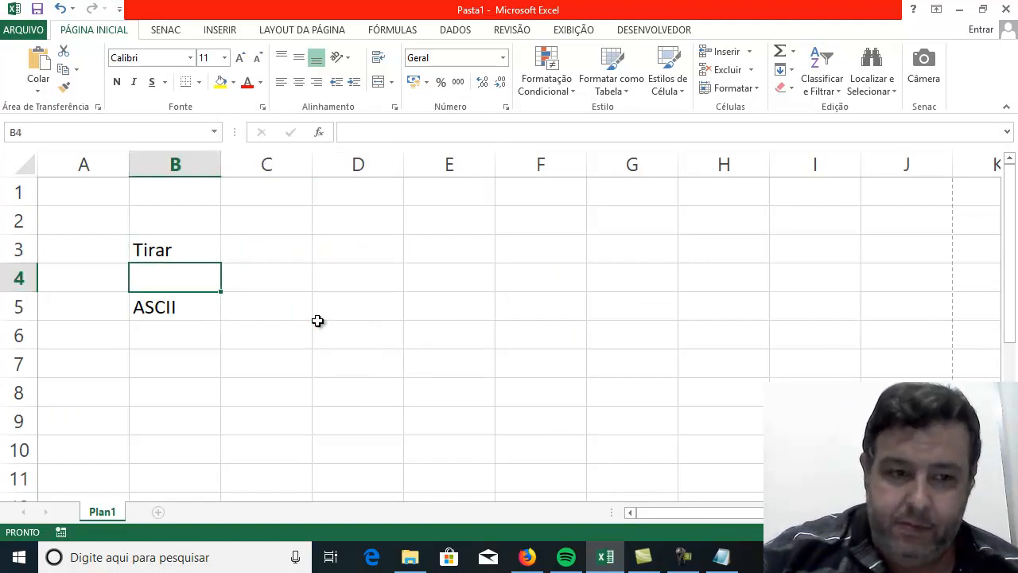
{"action": "key", "text": "Down"}
{"action": "key", "text": "Delete"}
Enter "Exato" in B4, directly below the Tirar label.
{"action": "key", "text": "Up"}
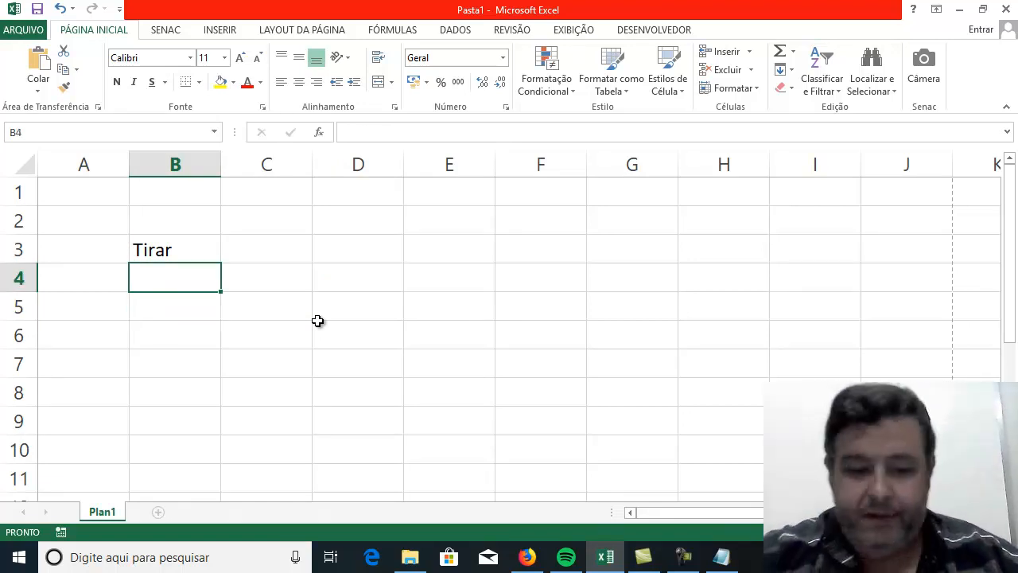
{"action": "type", "text": "Exato"}
{"action": "key", "text": "Return"}
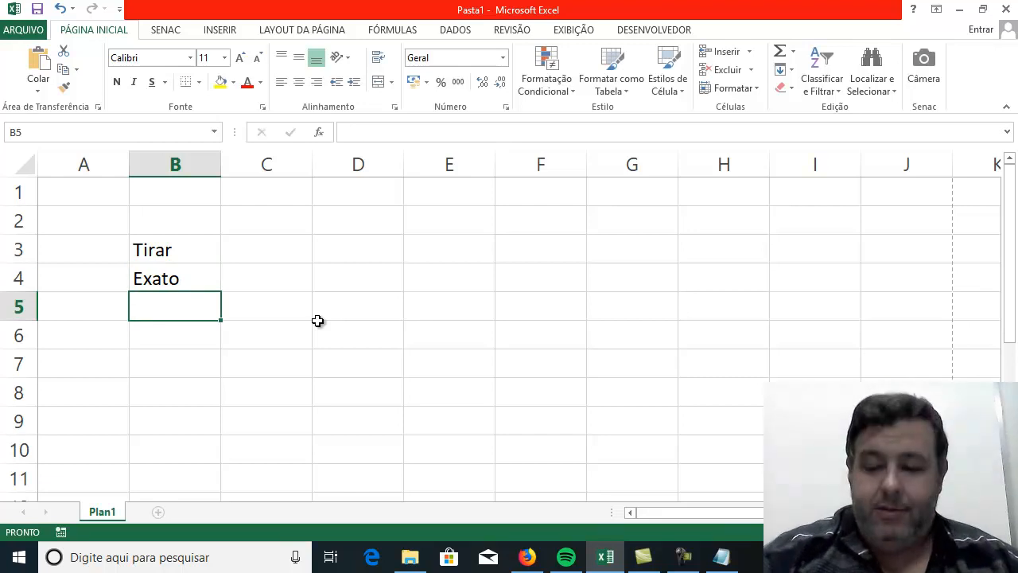
Enter the heading "Funções de texto" in D3.
{"action": "key", "text": "Up"}
{"action": "key", "text": "Up"}
{"action": "key", "text": "Up"}
{"action": "key", "text": "Right"}
{"action": "key", "text": "Down"}
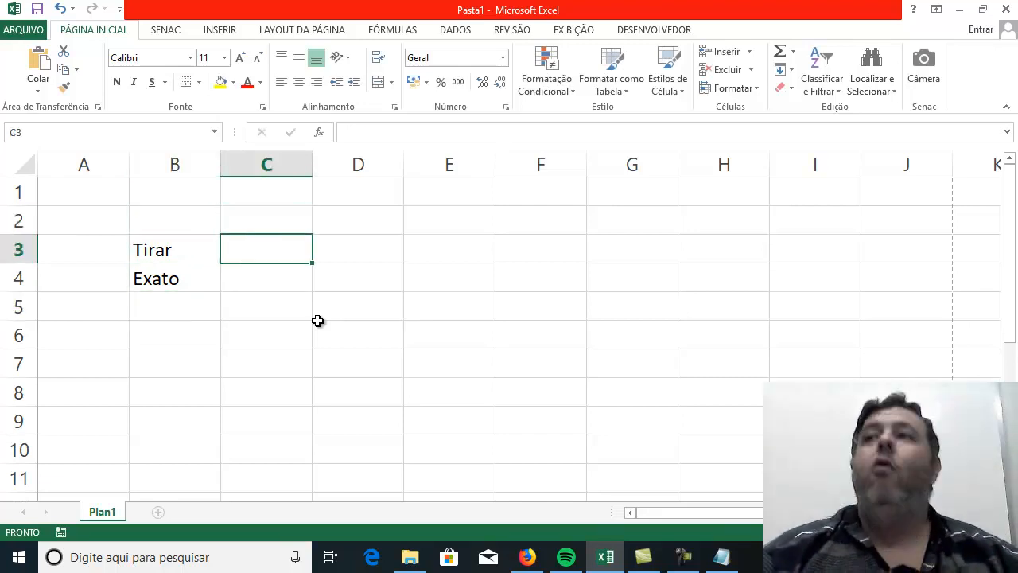
{"action": "key", "text": "Right"}
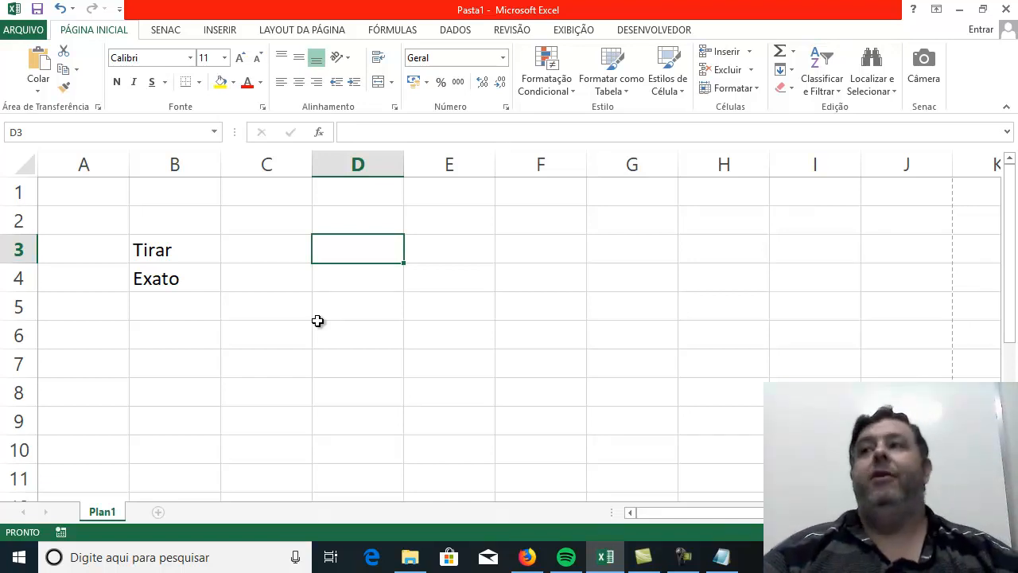
{"action": "key", "text": "Down"}
{"action": "key", "text": "Up"}
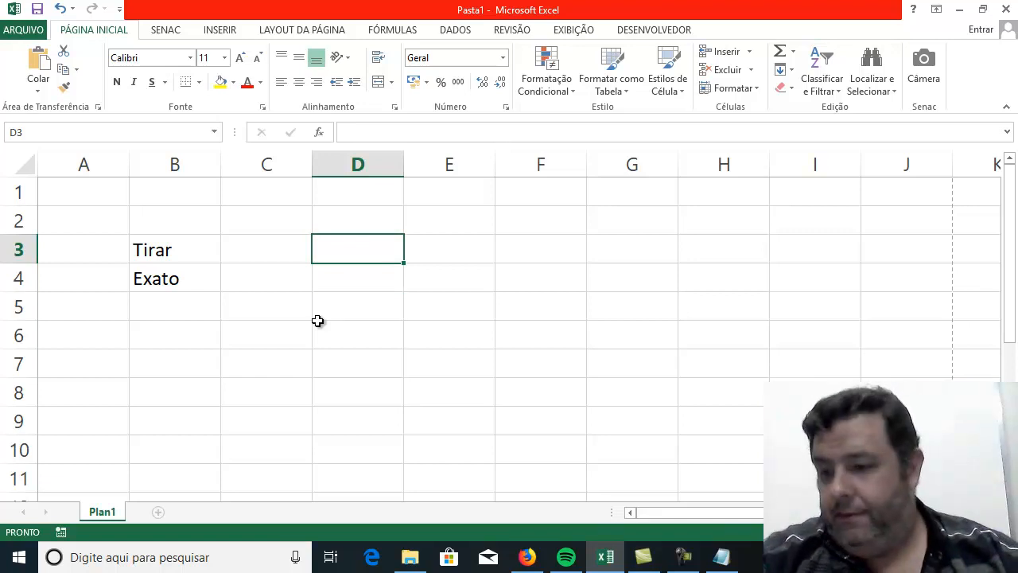
{"action": "type", "text": "Funções de texto"}
{"action": "key", "text": "Return"}
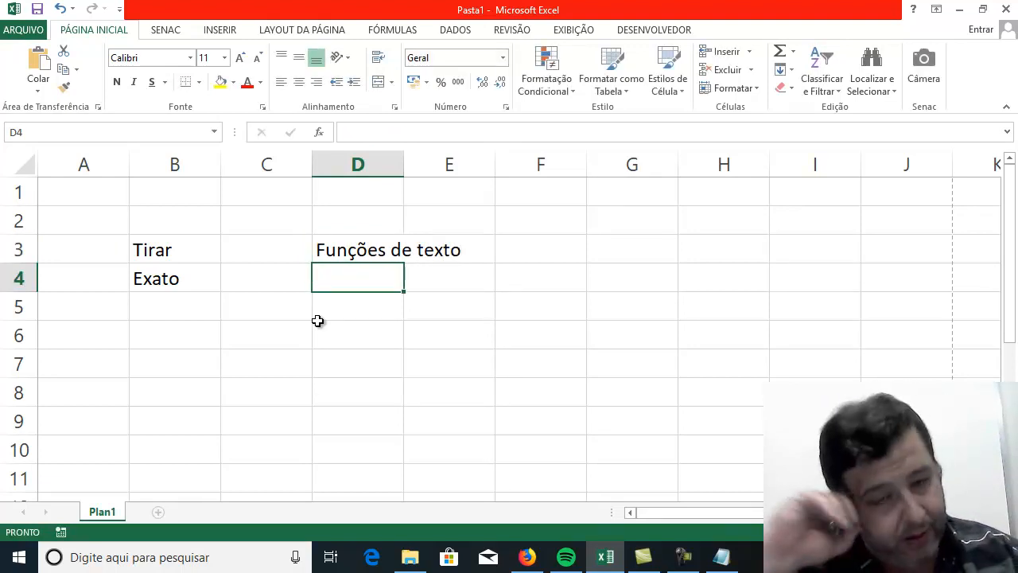
Enter "FUNÇÕES DE TEXTO" in D4, directly below the mixed-case version of the same text.
{"action": "type", "text": "Fu"}
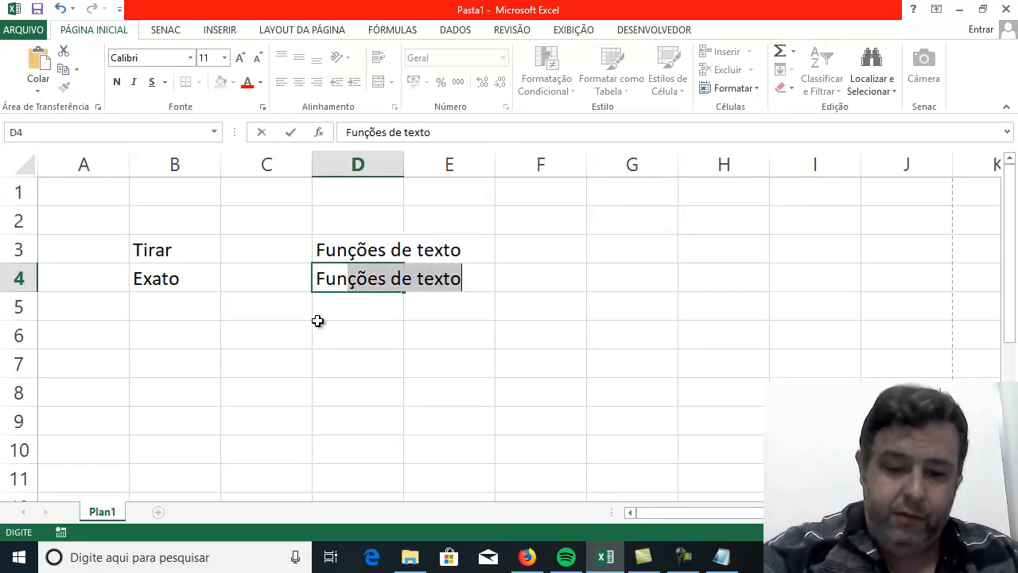
{"action": "key", "text": "Delete"}
{"action": "key", "text": "BackSpace"}
{"action": "key", "text": "BackSpace"}
{"action": "type", "text": "FUN"}
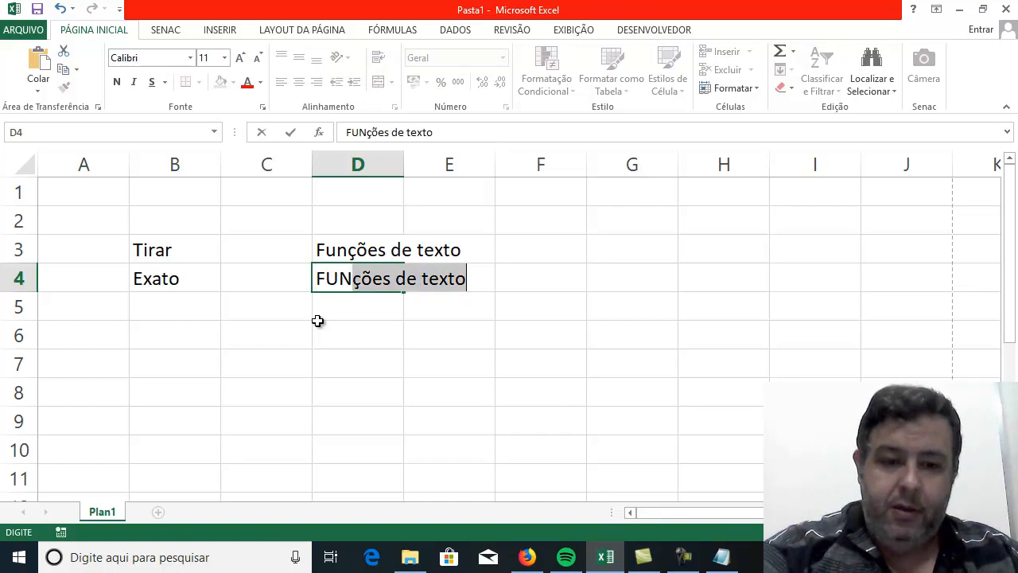
{"action": "type", "text": "ÇÕES DE TEXTO"}
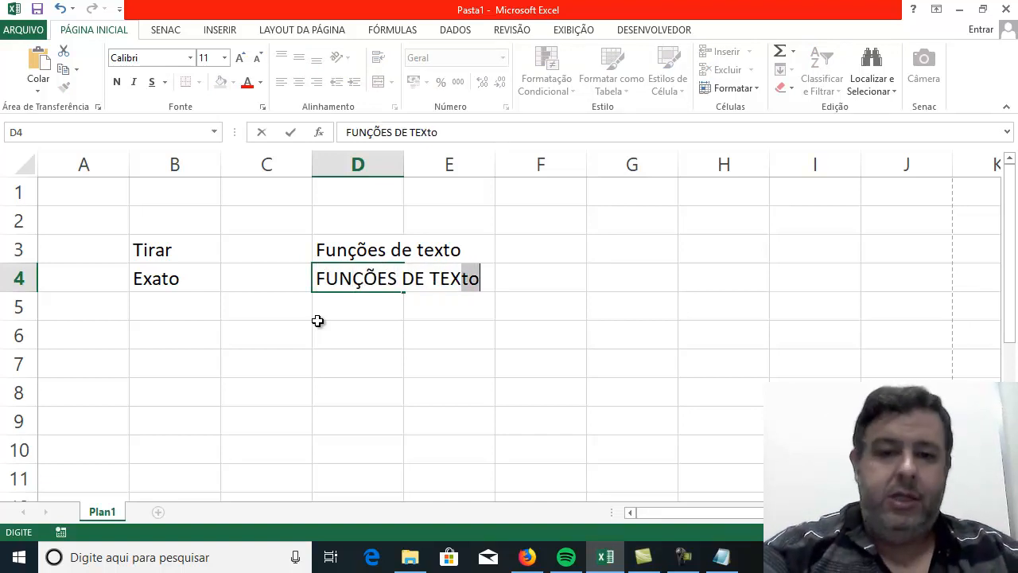
{"action": "key", "text": "Return"}
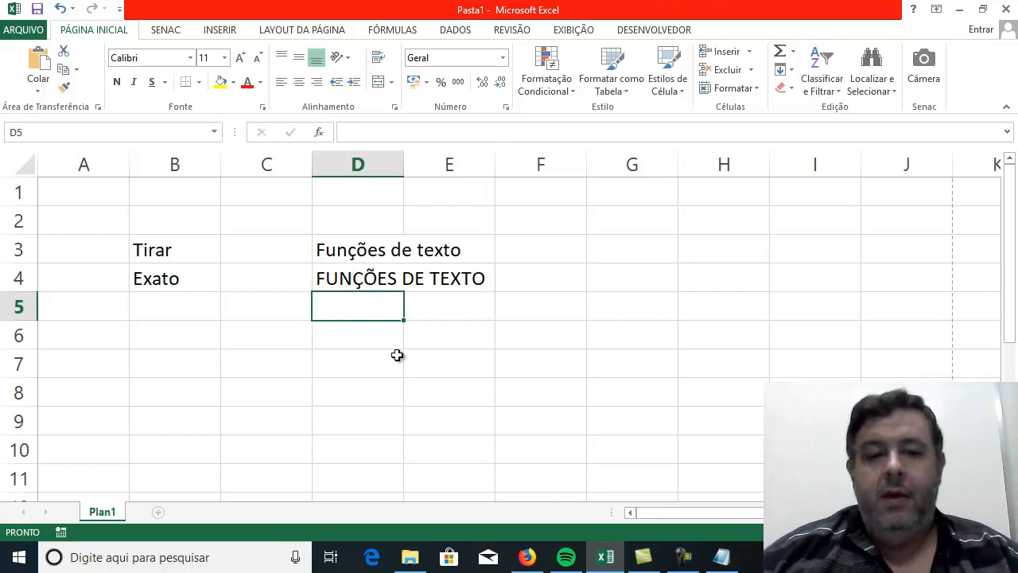
Compare the text in D3 with the uppercase text in D4.
{"action": "left_click", "coordinate": [431, 355]}
{"action": "left_click_drag", "start_coordinate": [330, 251], "coordinate": [332, 278]}
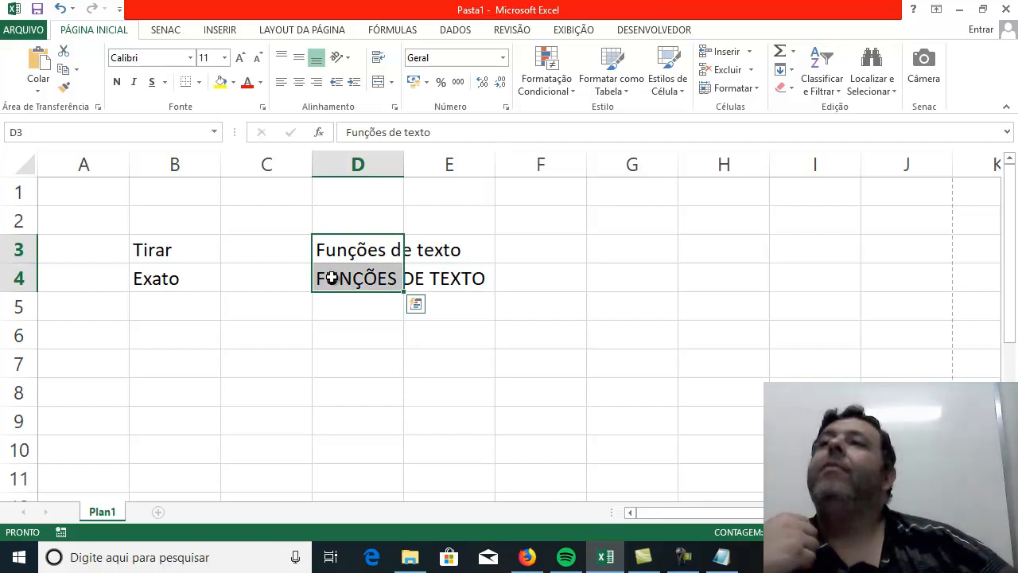
{"action": "key", "text": "Right"}
{"action": "key", "text": "Right"}
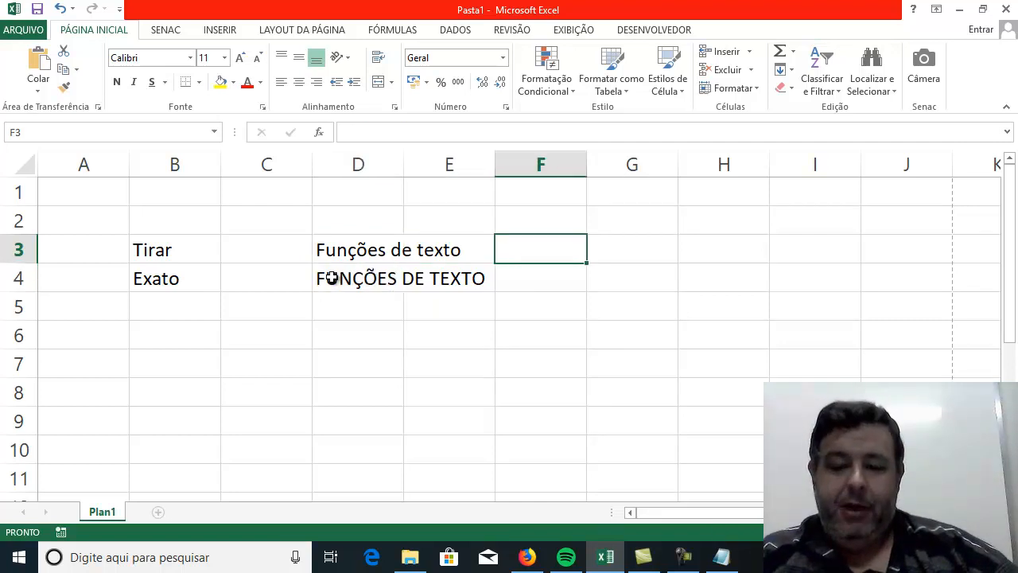
{"action": "key", "text": "Left"}
{"action": "key", "text": "Left"}
{"action": "key", "text": "Right"}
{"action": "key", "text": "Right"}
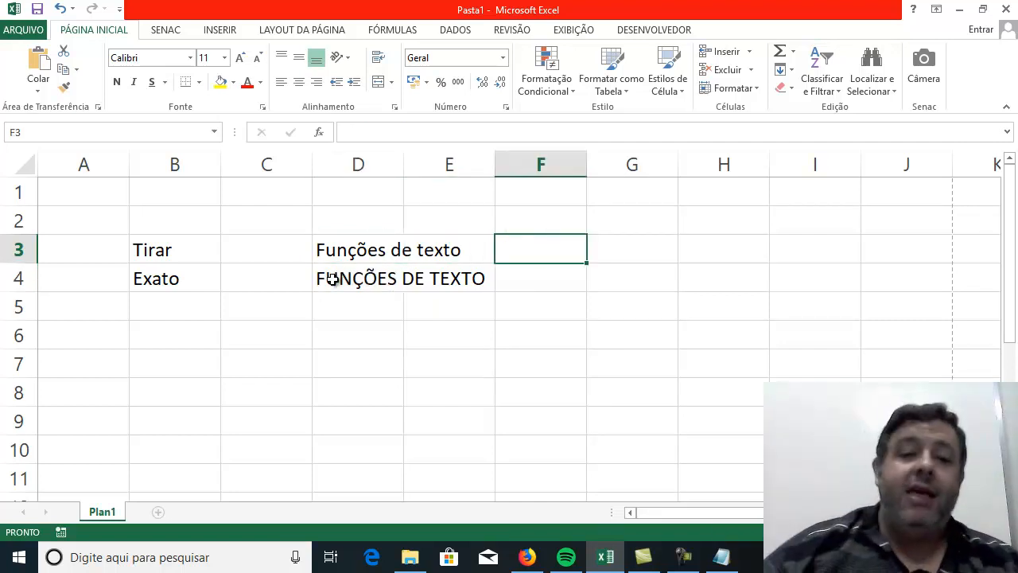
{"action": "left_click", "coordinate": [386, 352]}
{"action": "left_click", "coordinate": [559, 251]}
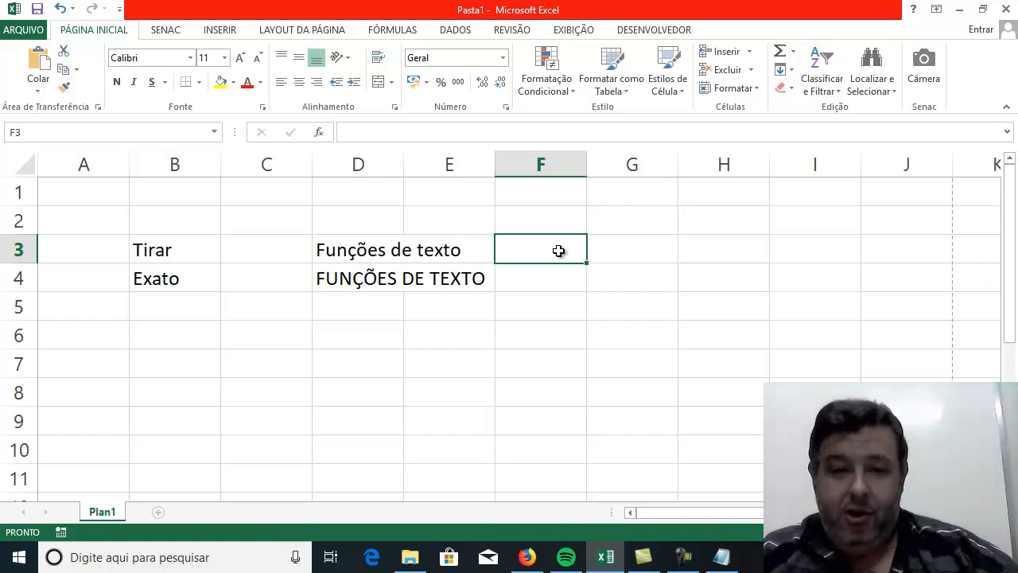
{"action": "key", "text": "Left"}
{"action": "key", "text": "Left"}
{"action": "key", "text": "Down"}
{"action": "key", "text": "Up"}
{"action": "key", "text": "Down"}
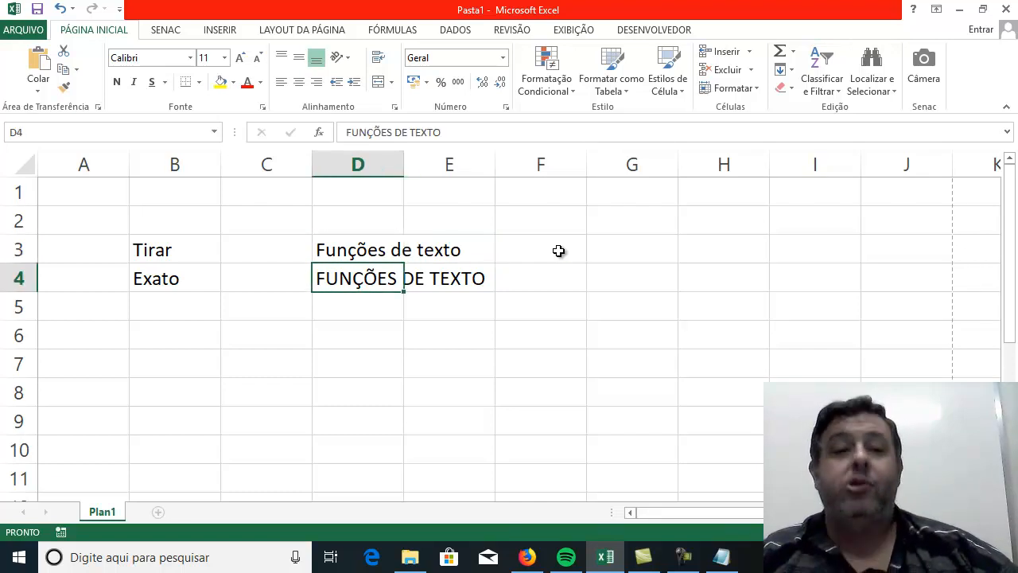
{"action": "key", "text": "Up"}
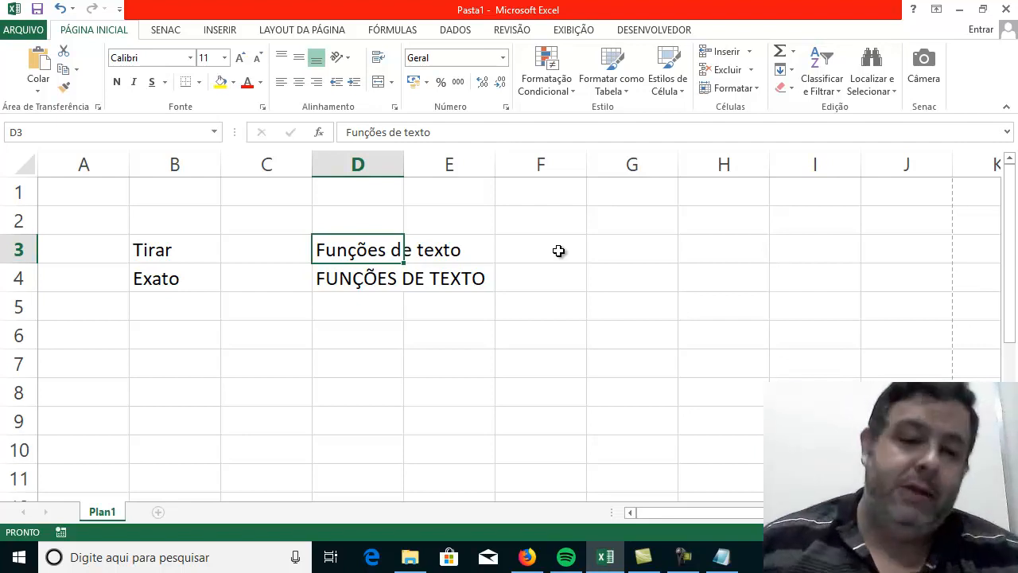
Enter the formula =EXATO(D3;D4) in B6 to compare the two texts.
{"action": "left_click", "coordinate": [178, 342]}
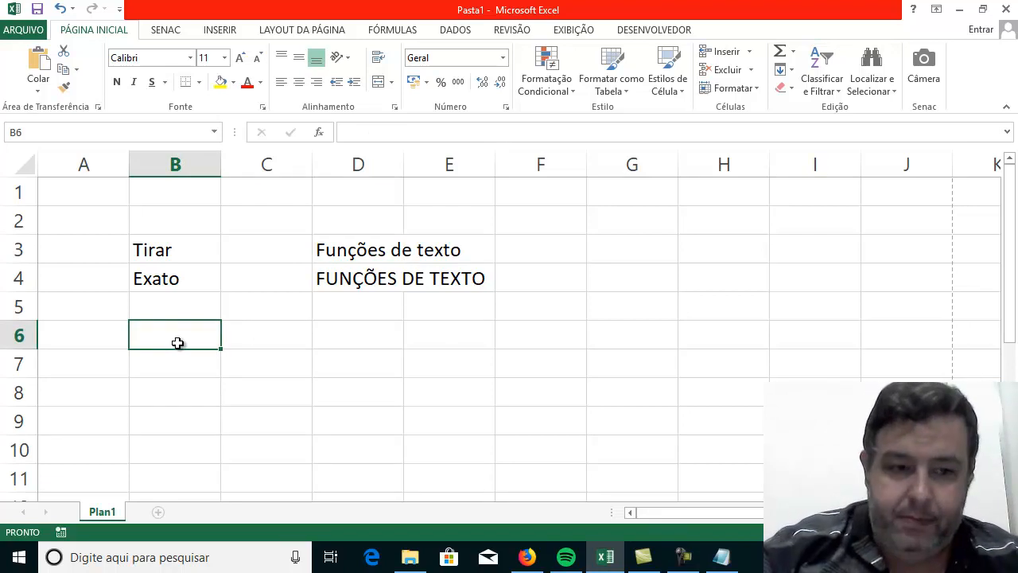
{"action": "type", "text": "=EXAT"}
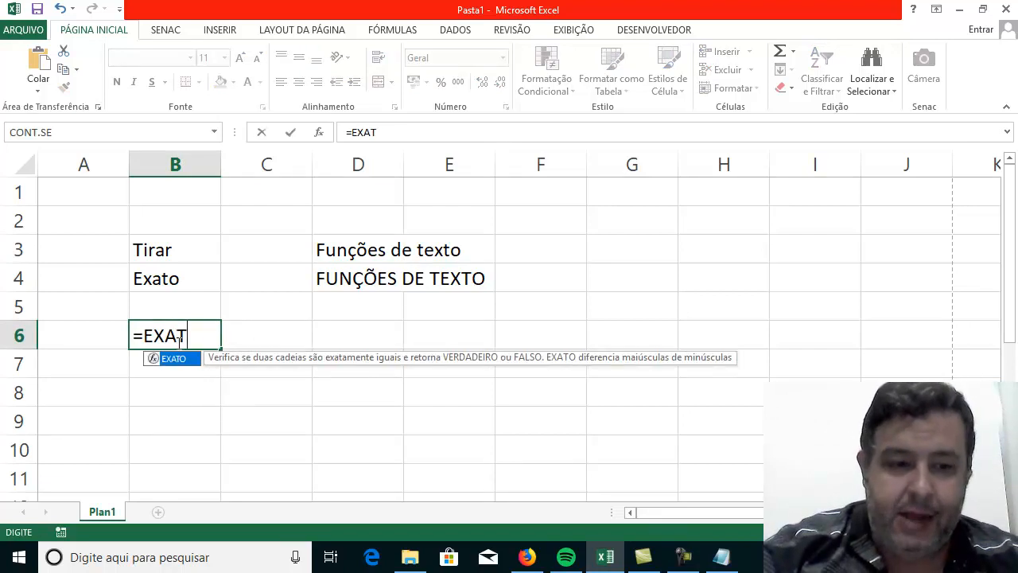
{"action": "type", "text": "O("}
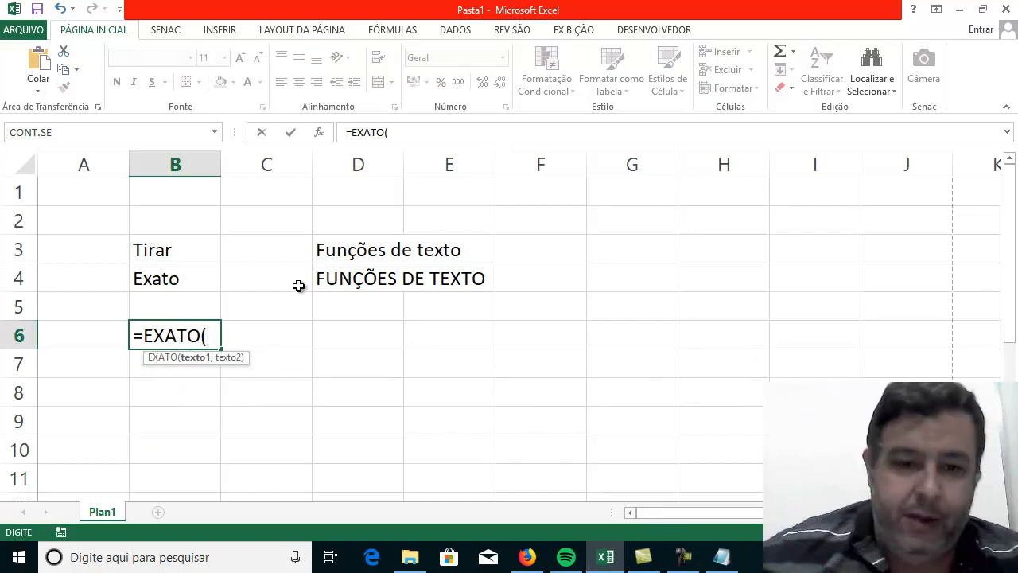
{"action": "left_click", "coordinate": [358, 251]}
{"action": "type", "text": ";"}
{"action": "left_click", "coordinate": [347, 281]}
{"action": "type", "text": "("}
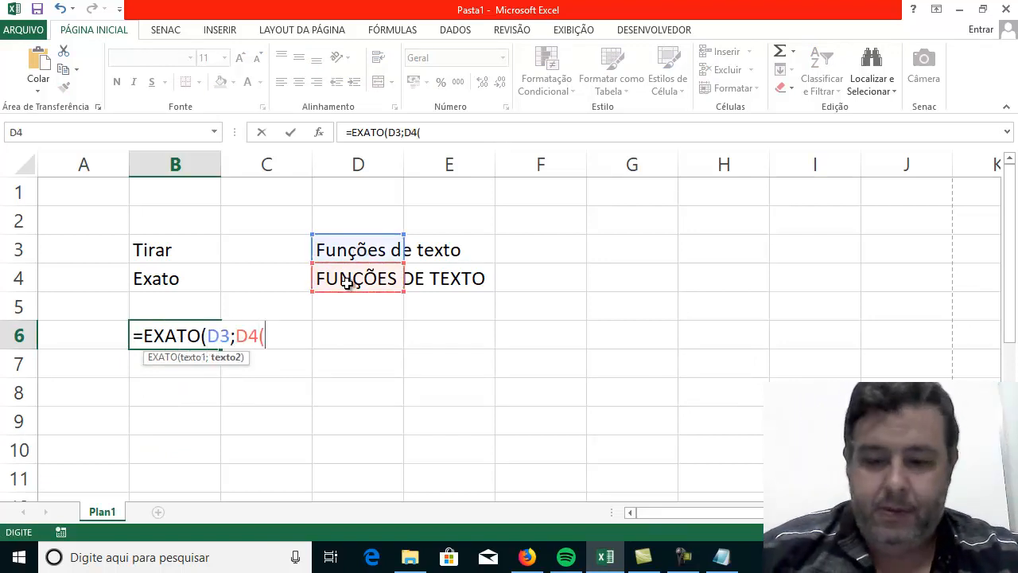
{"action": "key", "text": "Return"}
{"action": "key", "text": "Return"}
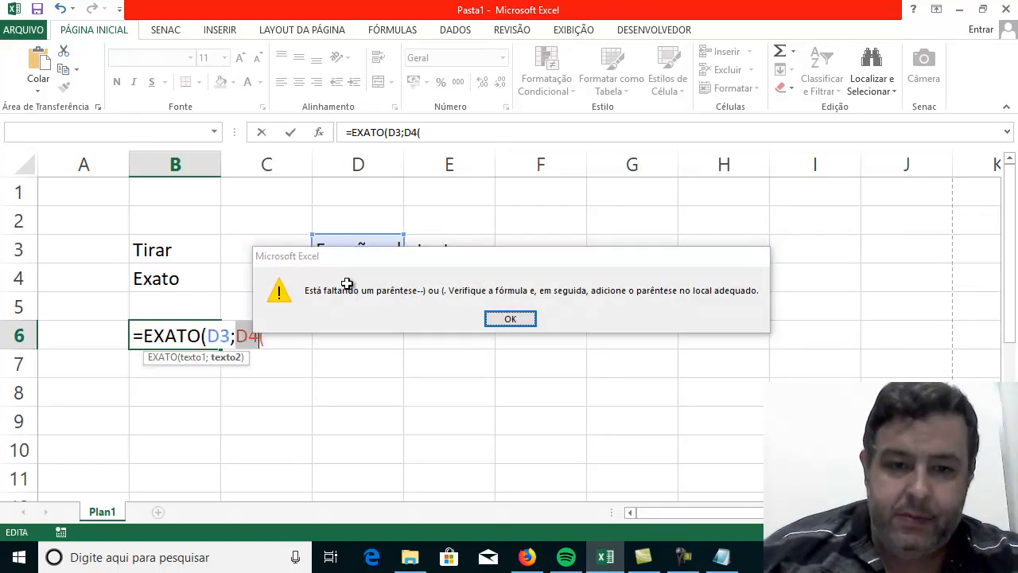
{"action": "left_click", "coordinate": [436, 135]}
{"action": "key", "text": "BackSpace"}
{"action": "type", "text": ")"}
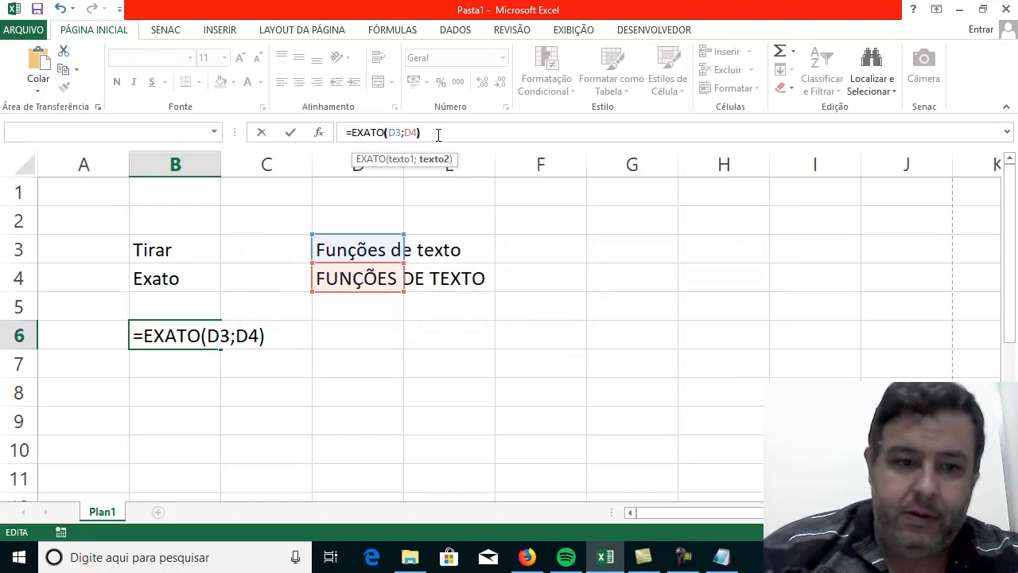
{"action": "key", "text": "Return"}
{"action": "left_click", "coordinate": [184, 341]}
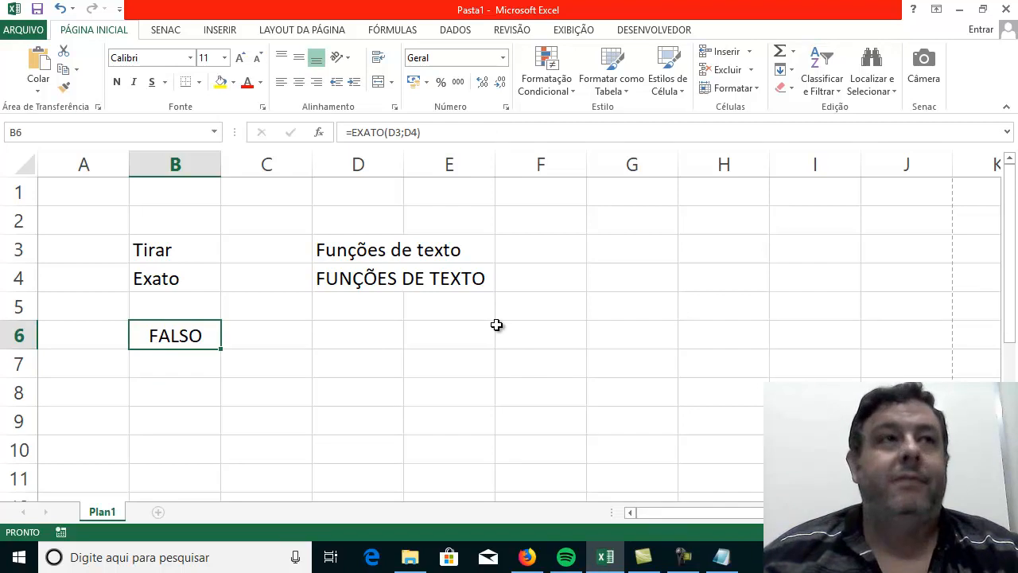
Enter the formula =SE(D3=D4;) in B7, below the EXATO formula, to test the same two texts.
{"action": "left_click", "coordinate": [178, 365]}
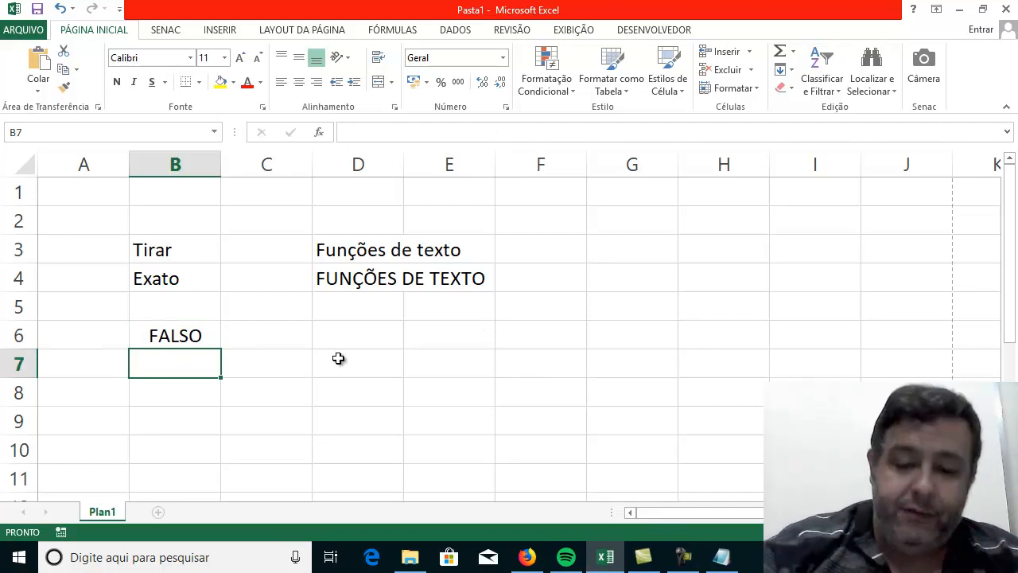
{"action": "type", "text": "=SE("}
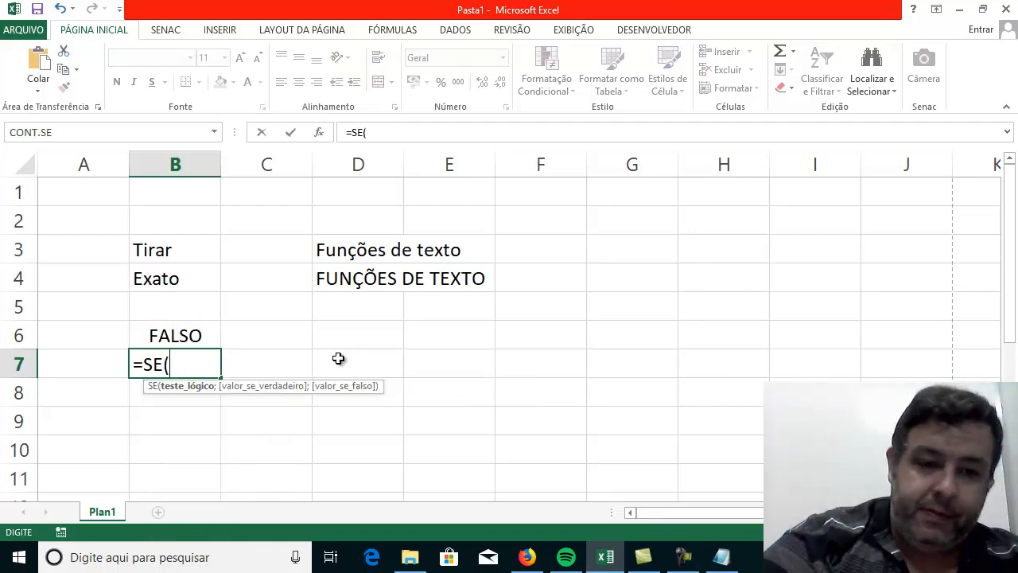
{"action": "left_click", "coordinate": [375, 251]}
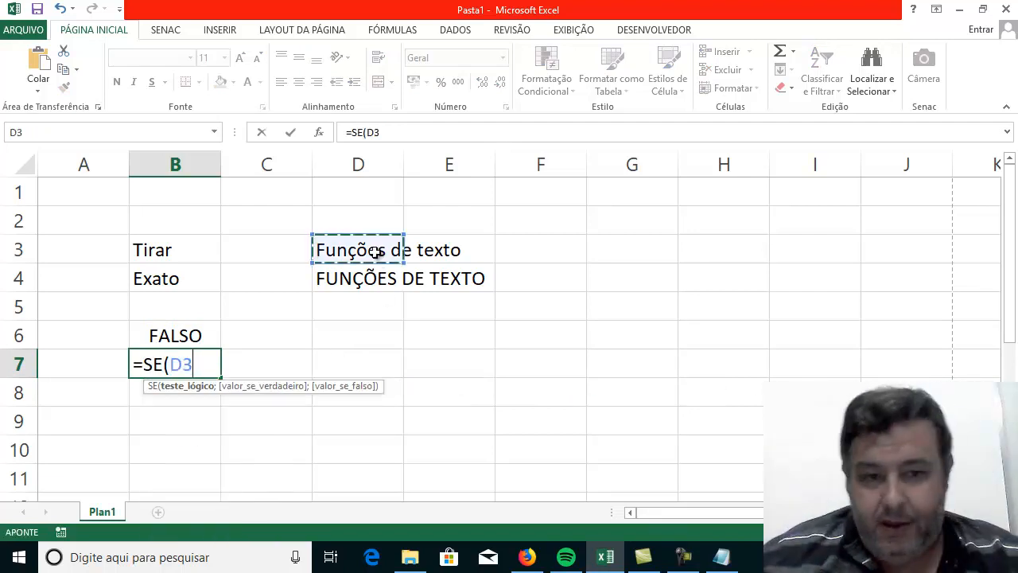
{"action": "type", "text": "="}
{"action": "left_click", "coordinate": [353, 279]}
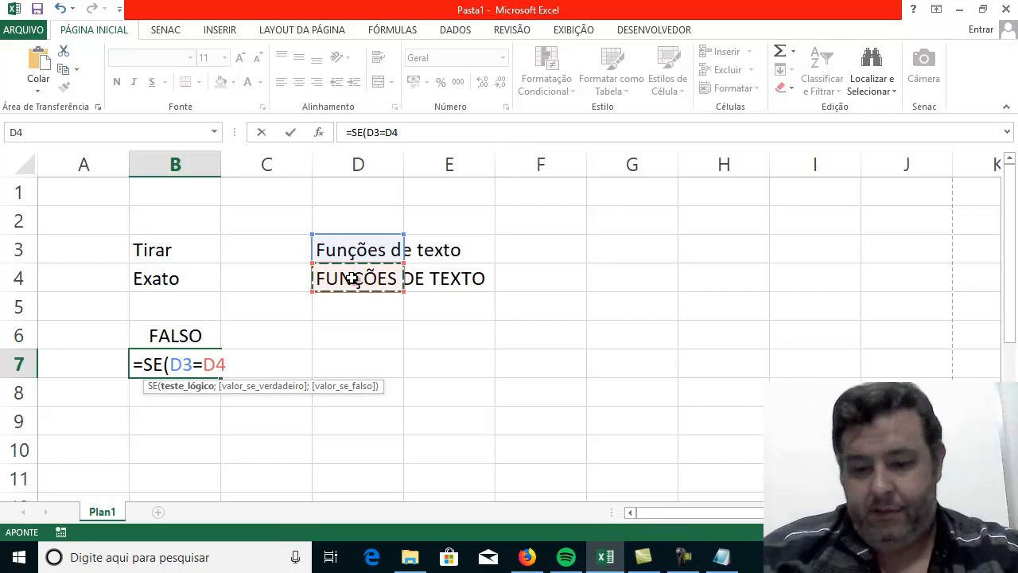
{"action": "type", "text": ")"}
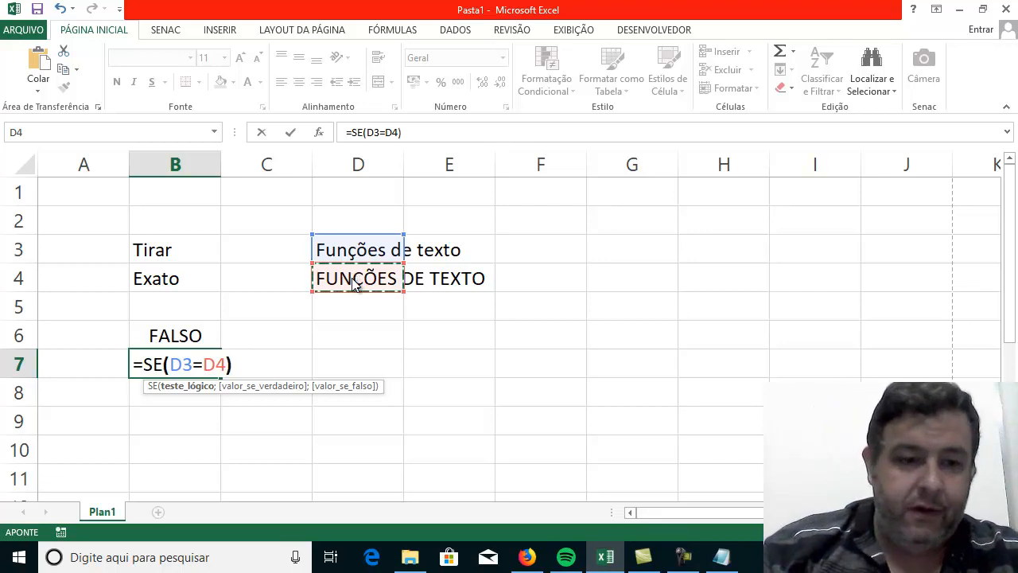
{"action": "key", "text": "Return"}
{"action": "left_click", "coordinate": [484, 365]}
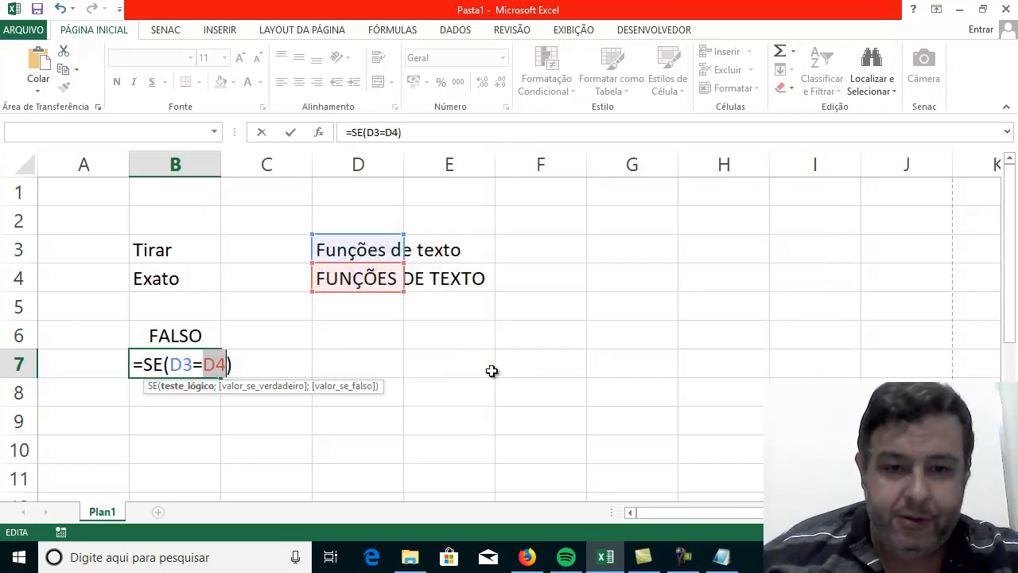
{"action": "left_click", "coordinate": [227, 364]}
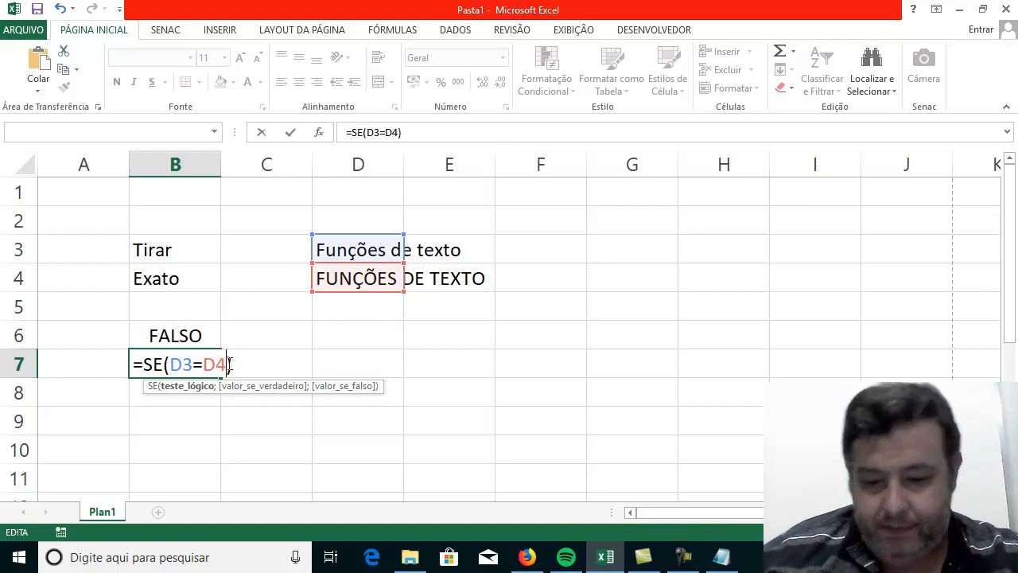
{"action": "type", "text": ";"}
{"action": "key", "text": "Return"}
{"action": "left_click", "coordinate": [209, 364]}
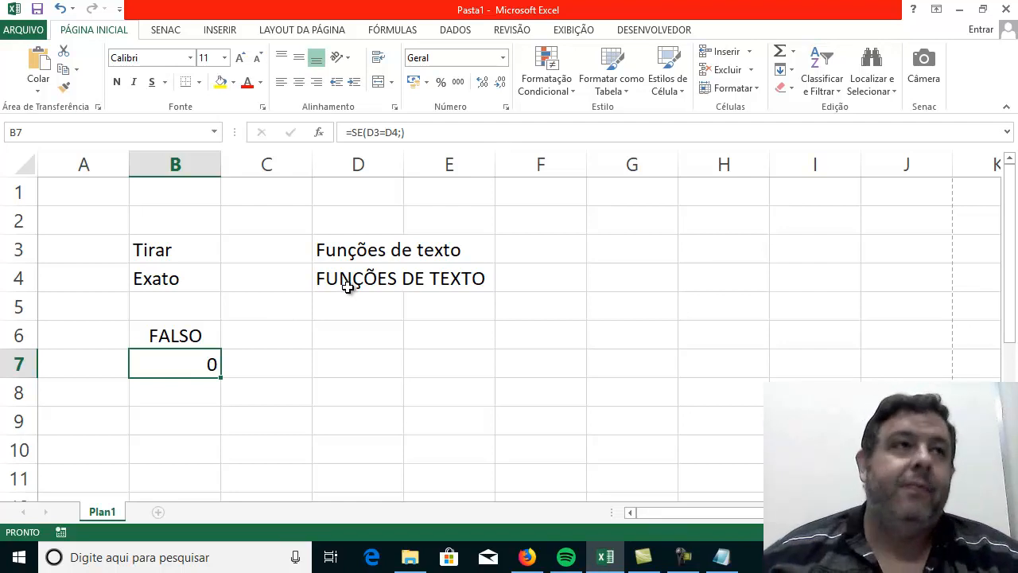
Compare the results of the EXATO formula in B6 and the SE formula in B7.
{"action": "left_click", "coordinate": [346, 309]}
{"action": "left_click", "coordinate": [183, 335]}
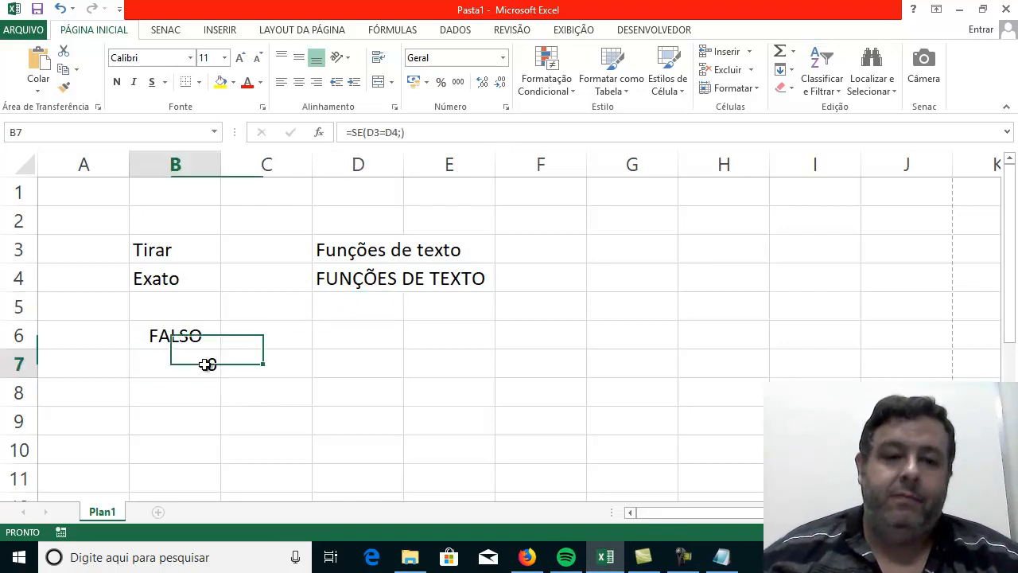
{"action": "left_click", "coordinate": [170, 367]}
{"action": "left_click", "coordinate": [172, 340]}
{"action": "left_click", "coordinate": [176, 354]}
{"action": "left_click", "coordinate": [172, 332]}
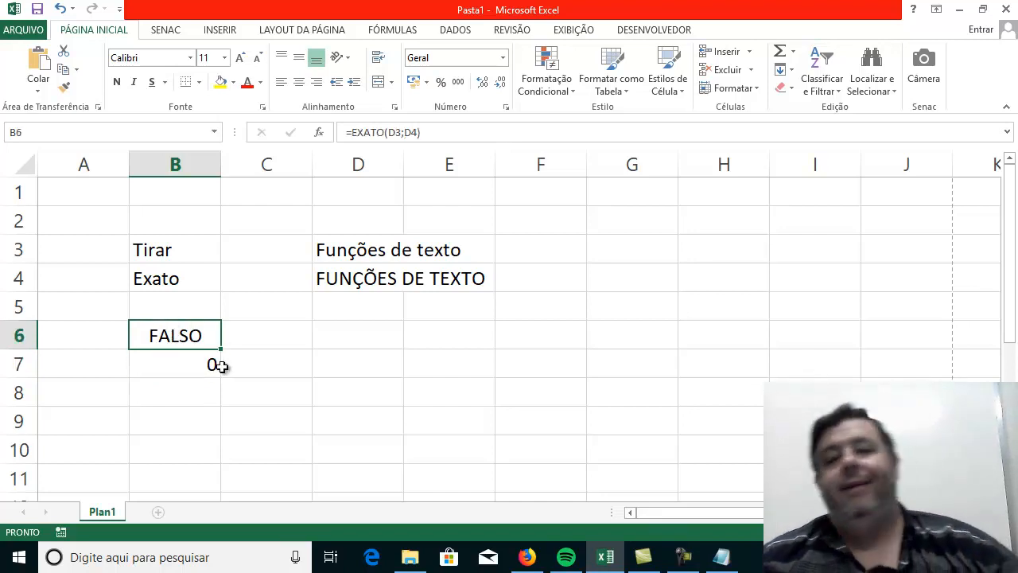
Replace the text in D4 with "Funções de texto" and fit column B's width to its contents.
{"action": "left_click", "coordinate": [336, 286]}
{"action": "type", "text": "fUN"}
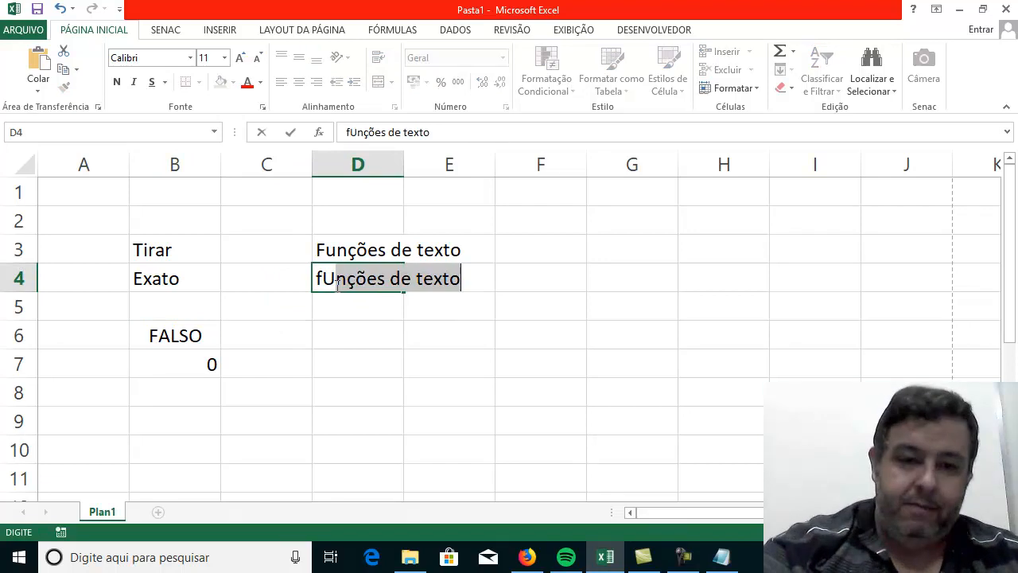
{"action": "key", "text": "BackSpace"}
{"action": "key", "text": "BackSpace"}
{"action": "key", "text": "BackSpace"}
{"action": "key", "text": "BackSpace"}
{"action": "type", "text": "Funçõe d"}
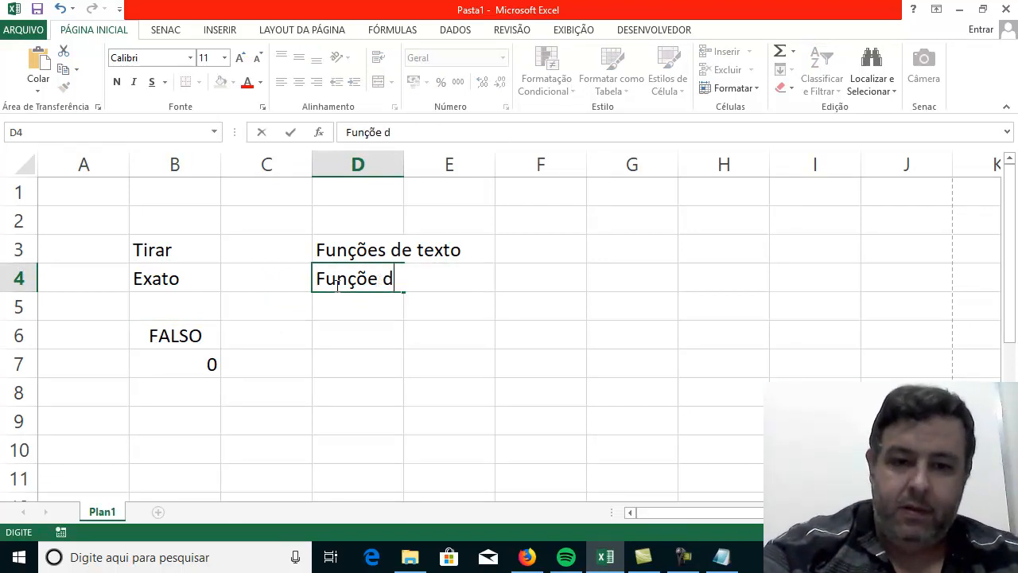
{"action": "key", "text": "BackSpace"}
{"action": "key", "text": "BackSpace"}
{"action": "type", "text": "s de texto"}
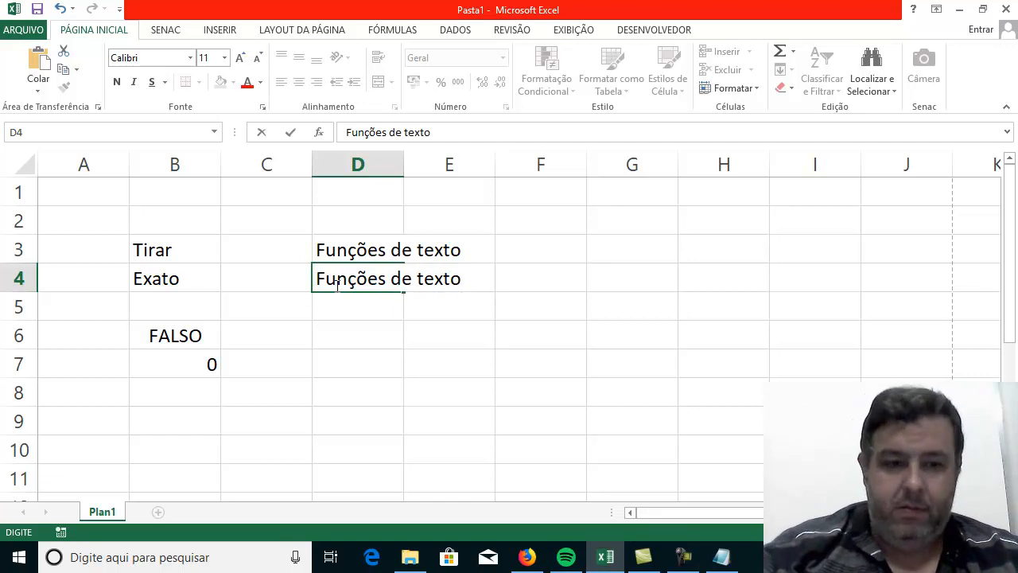
{"action": "key", "text": "Return"}
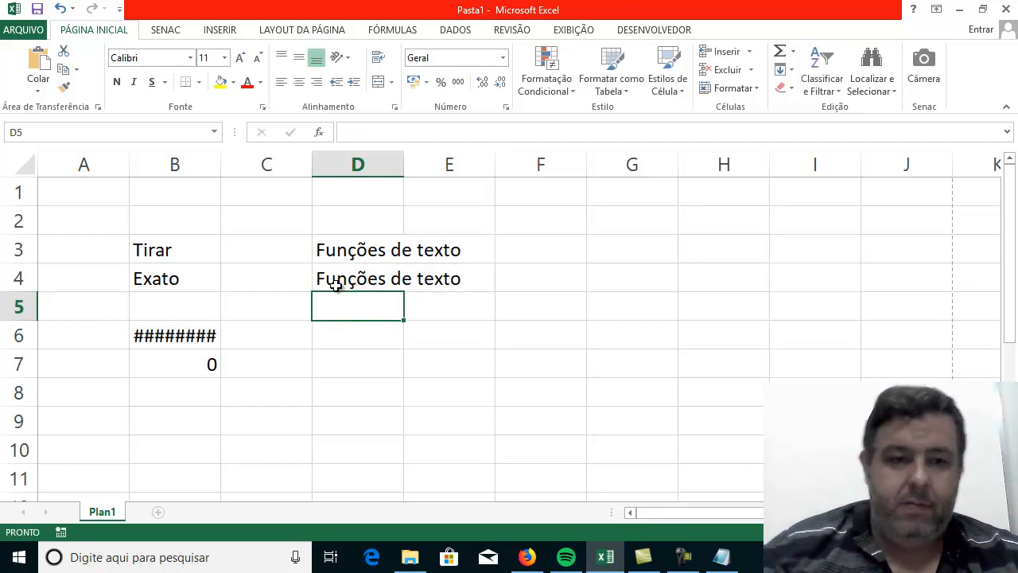
{"action": "double_click", "coordinate": [221, 164]}
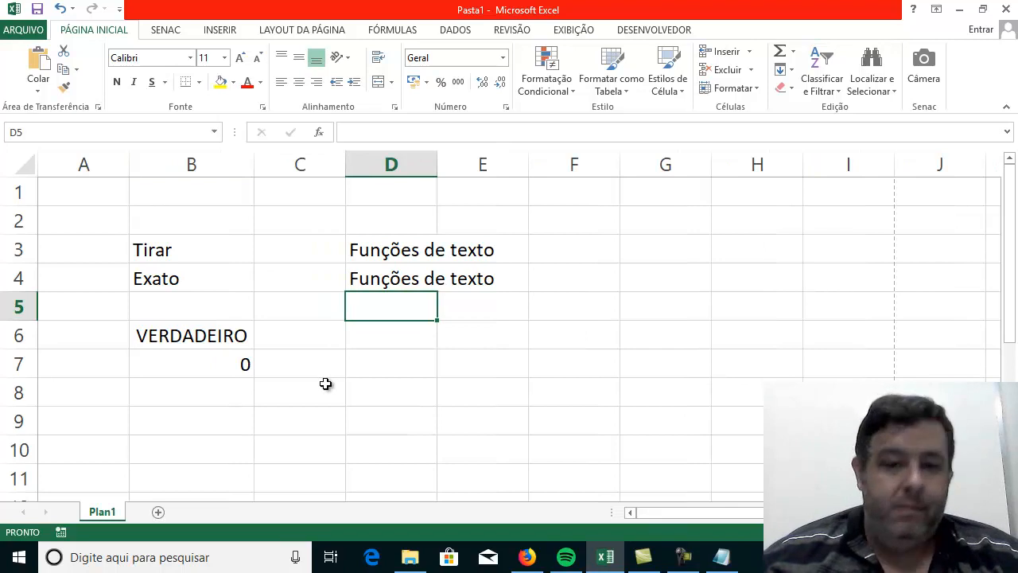
Insert an extra space after "Funções" in the text in D4.
{"action": "left_click", "coordinate": [371, 279]}
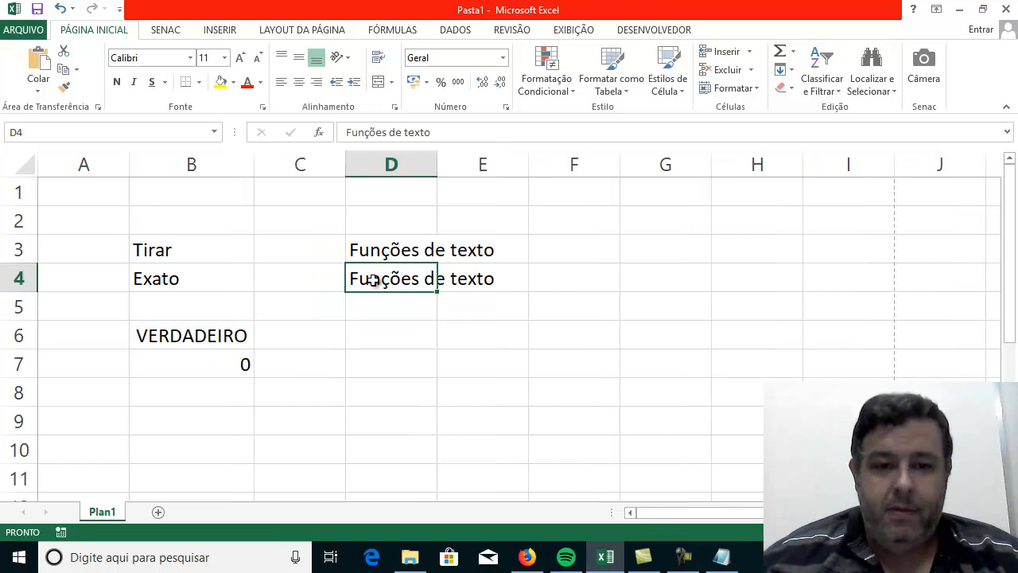
{"action": "left_click", "coordinate": [388, 132]}
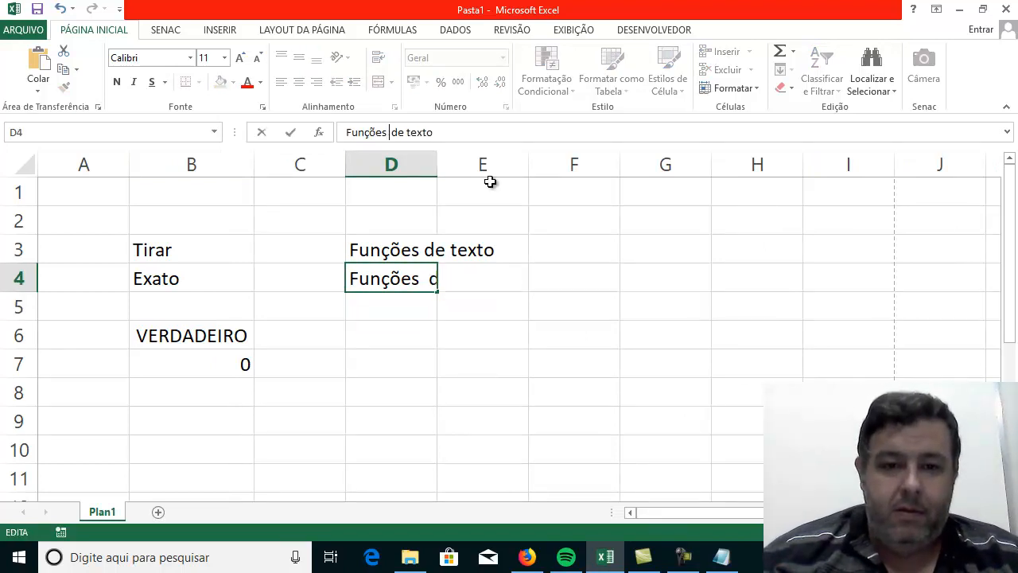
{"action": "key", "text": "Return"}
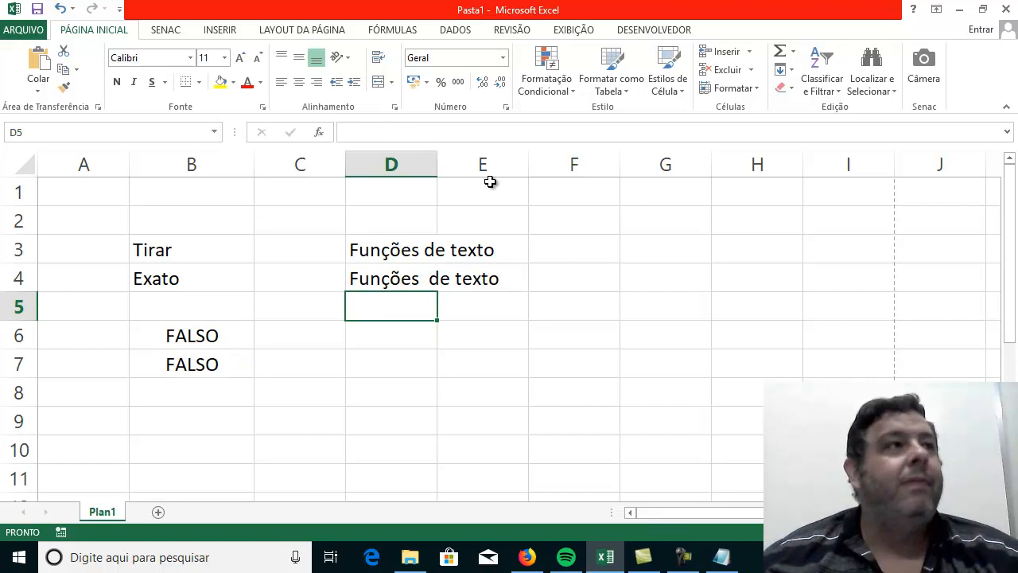
Remove the extra space after "Funções" from the text in D4.
{"action": "left_click", "coordinate": [402, 281]}
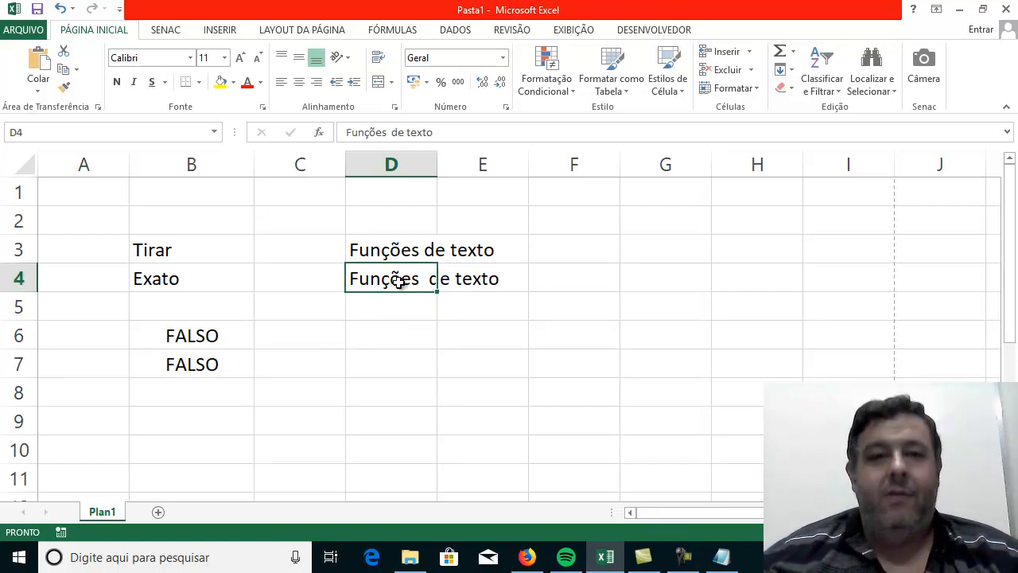
{"action": "left_click", "coordinate": [392, 132]}
{"action": "key", "text": "BackSpace"}
{"action": "key", "text": "Return"}
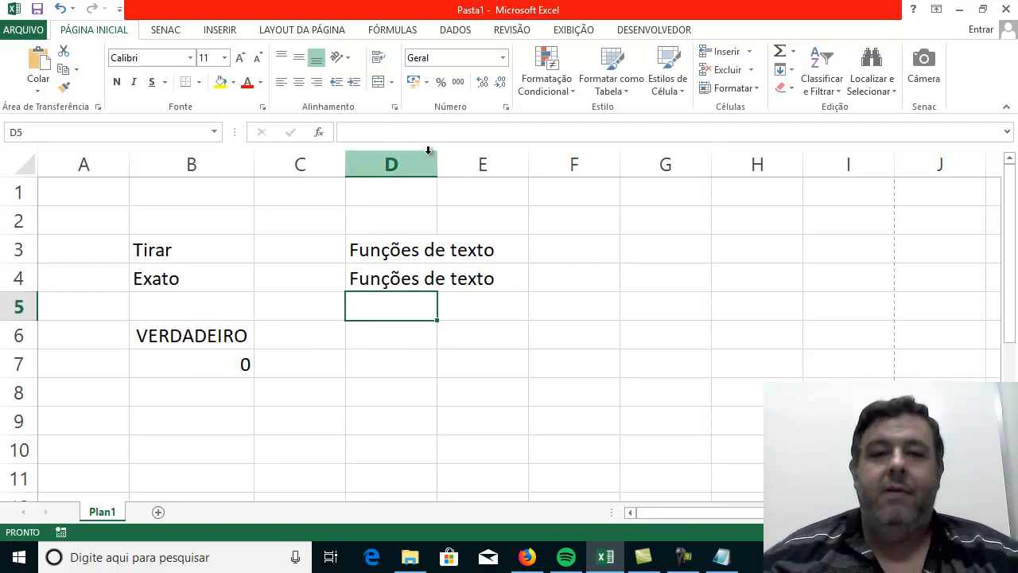
Add a trailing space after "texto" at the end of the text in D4.
{"action": "left_click", "coordinate": [411, 270]}
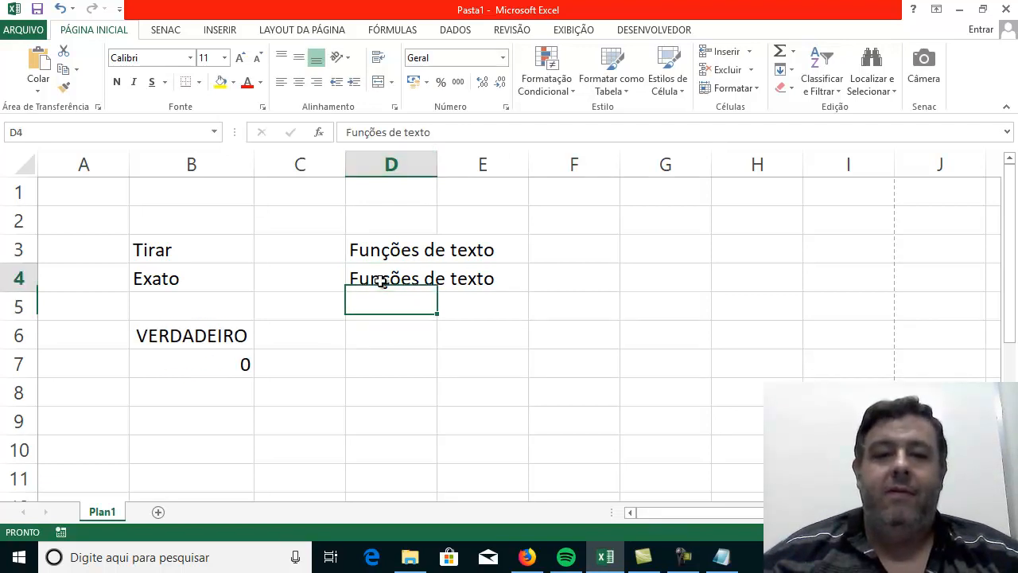
{"action": "left_click", "coordinate": [430, 133]}
{"action": "key", "text": "Return"}
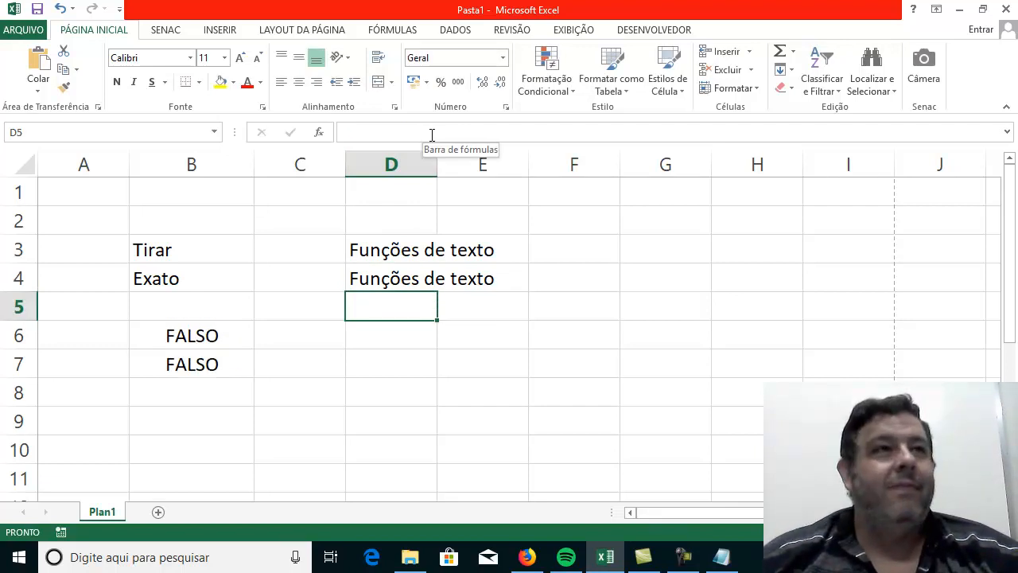
{"action": "key", "text": "Return"}
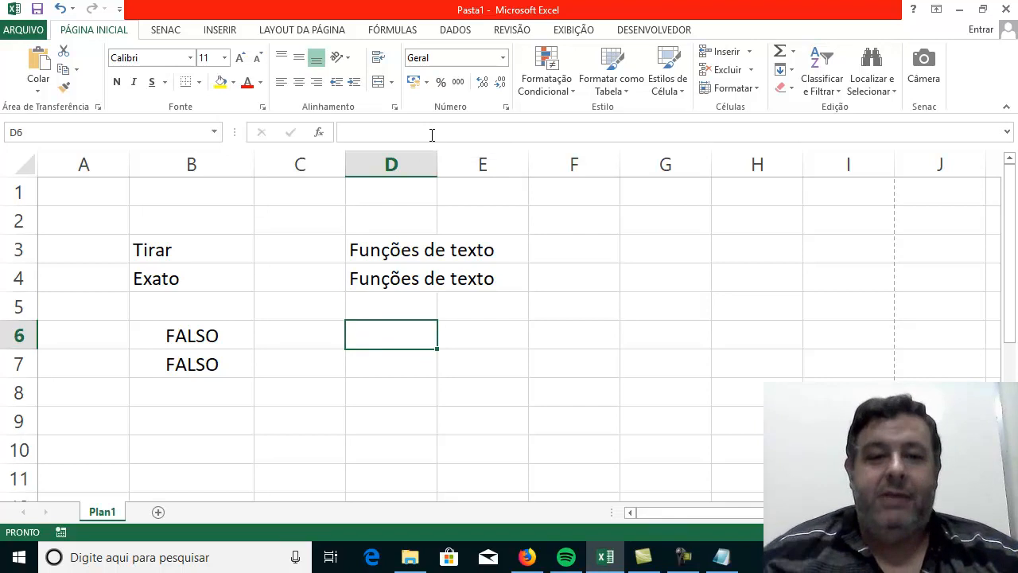
Compare the texts in D3 and D4 and inspect the end of D4 for the trailing space.
{"action": "left_click", "coordinate": [358, 256]}
{"action": "left_click", "coordinate": [365, 276]}
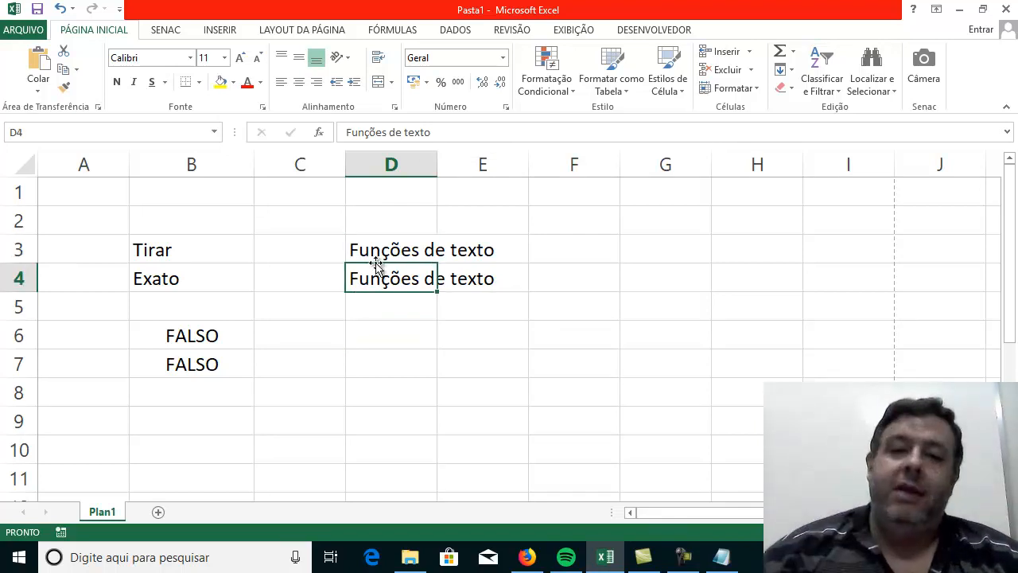
{"action": "left_click", "coordinate": [557, 132]}
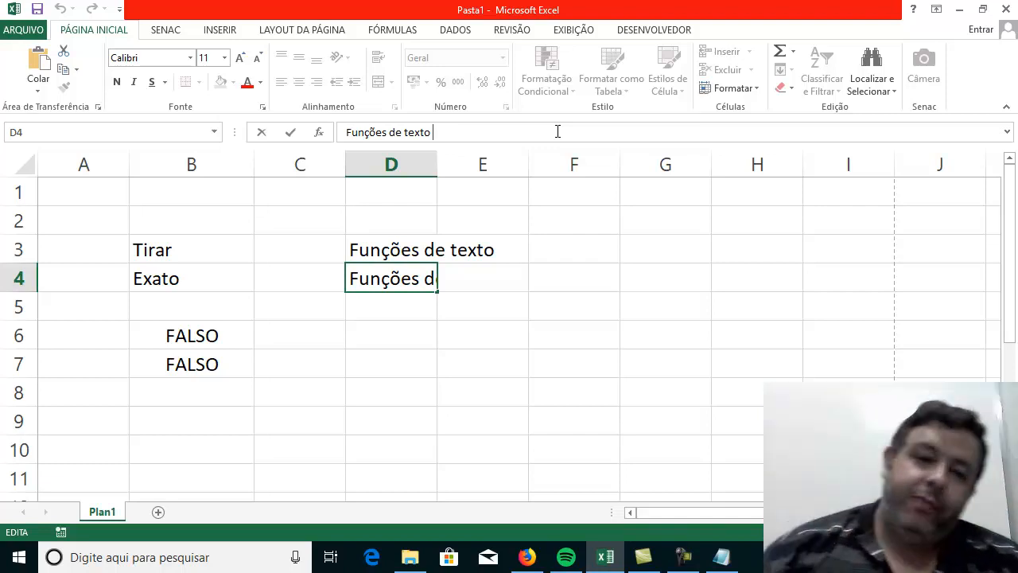
{"action": "left_click", "coordinate": [360, 370]}
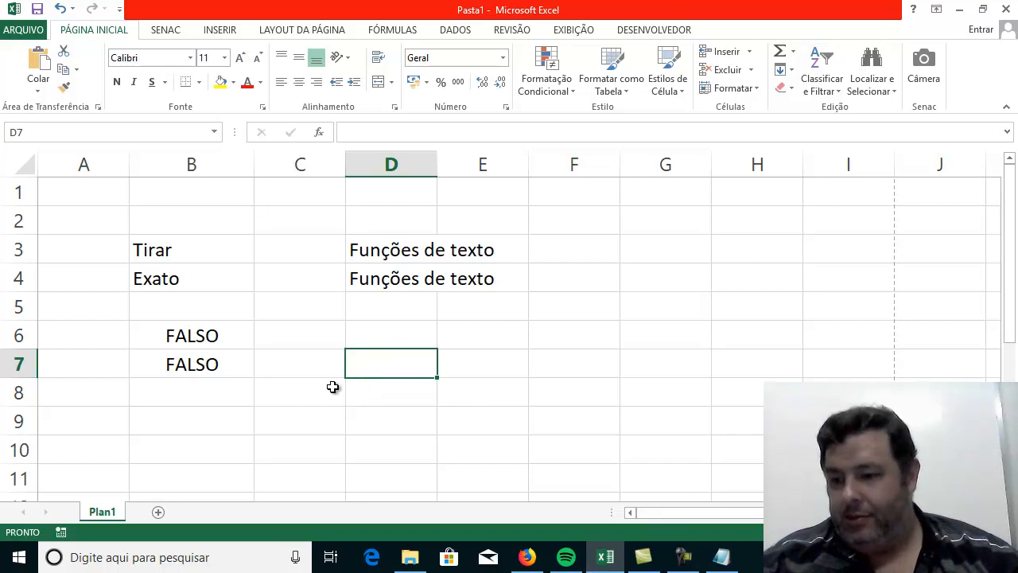
{"action": "left_click", "coordinate": [303, 424]}
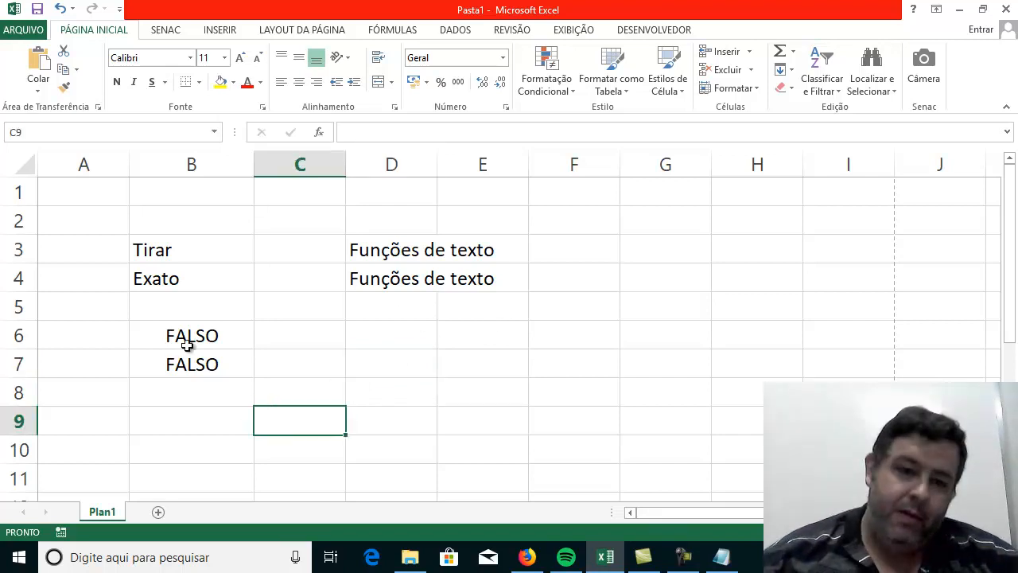
Clear the comparison formulas from B6:B8 and enter the label "Texto" in B5.
{"action": "left_click_drag", "start_coordinate": [163, 324], "coordinate": [251, 382]}
{"action": "key", "text": "Delete"}
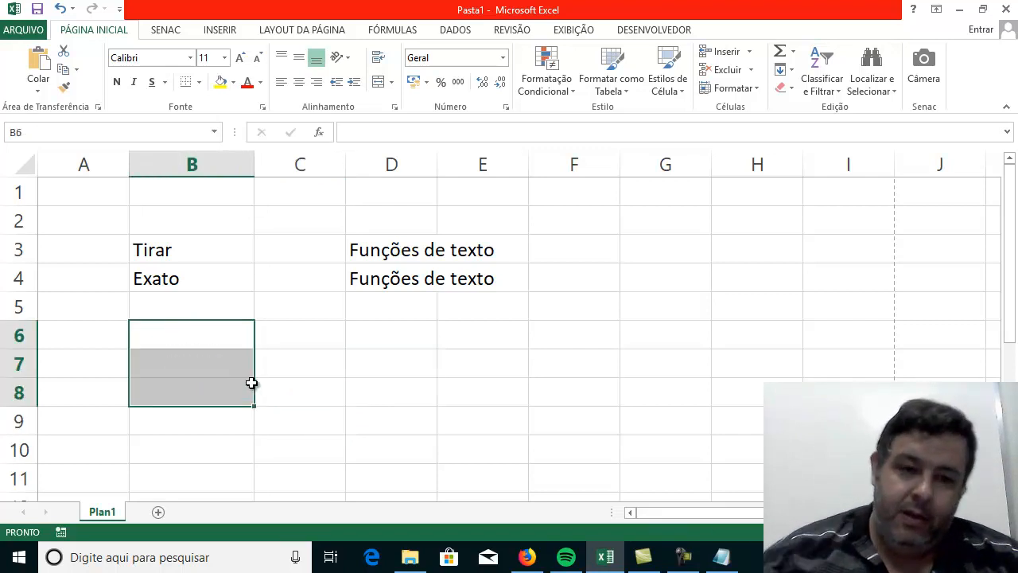
{"action": "left_click", "coordinate": [201, 317]}
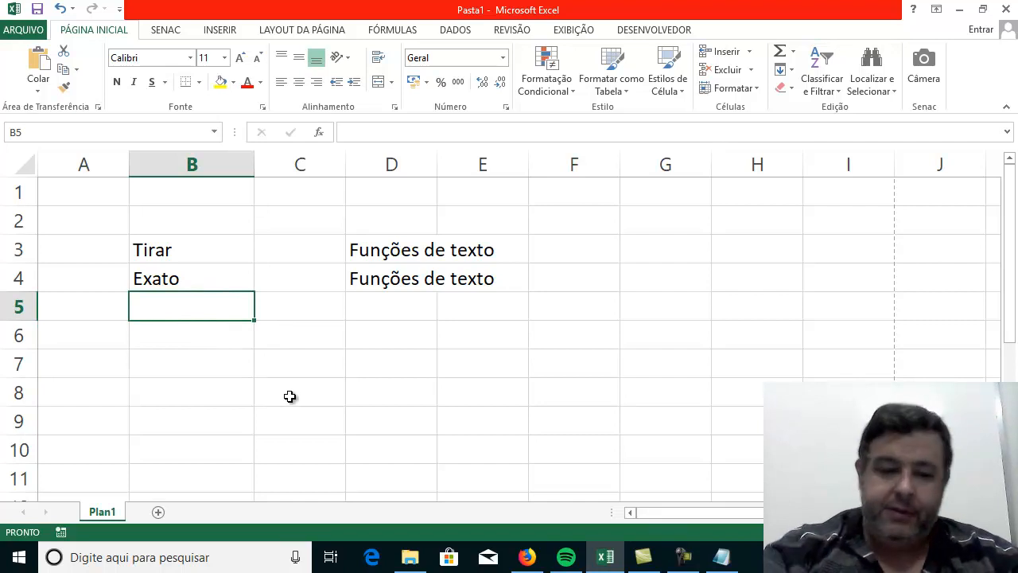
{"action": "type", "text": "Texto"}
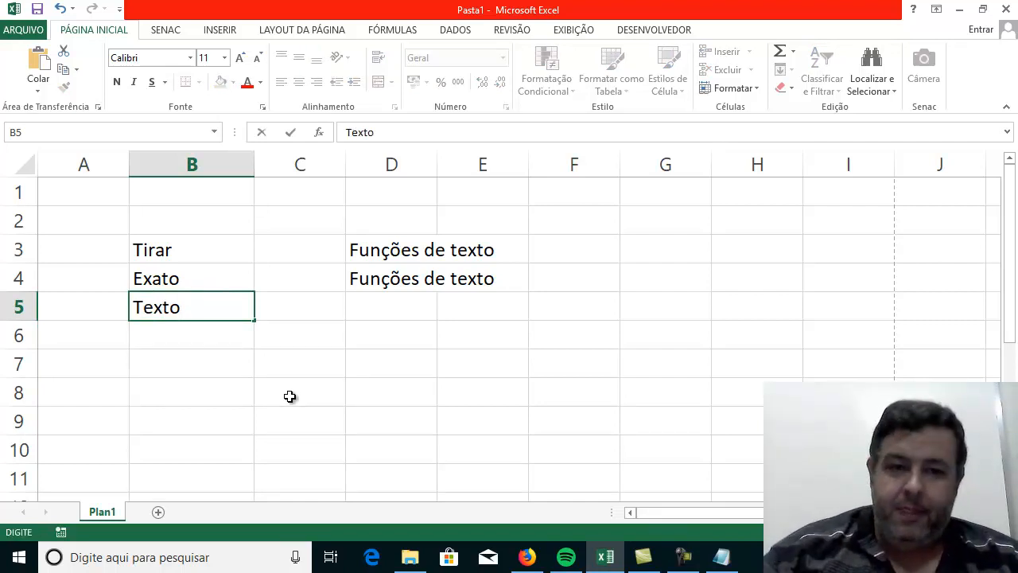
{"action": "key", "text": "Return"}
{"action": "key", "text": "Up"}
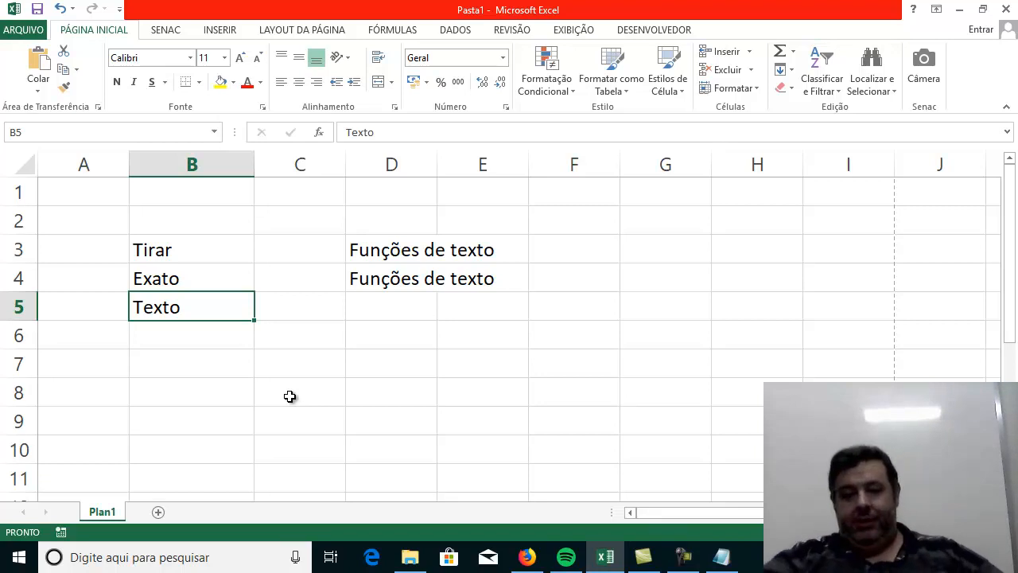
Enter the number 1255 in C5, beside the "Texto" label.
{"action": "key", "text": "Right"}
{"action": "key", "text": "Right"}
{"action": "key", "text": "Left"}
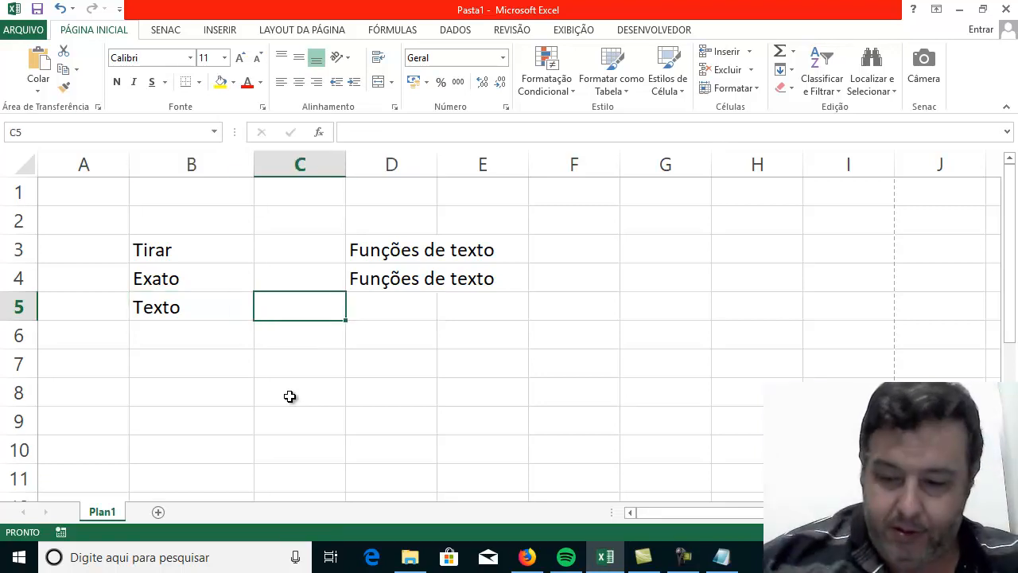
{"action": "type", "text": "1255"}
{"action": "key", "text": "Return"}
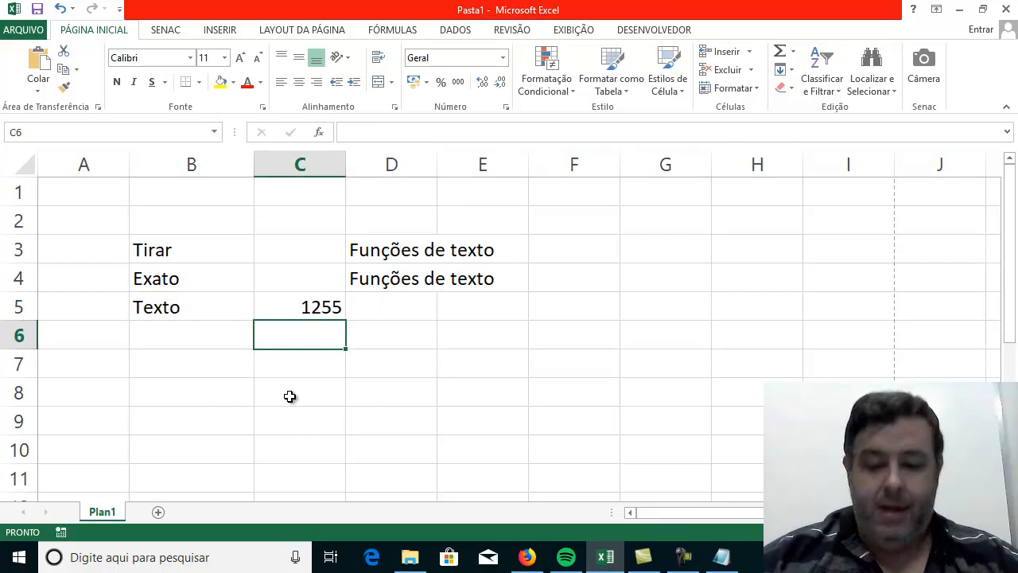
Replace the number in C5 with 5410.
{"action": "key", "text": "Up"}
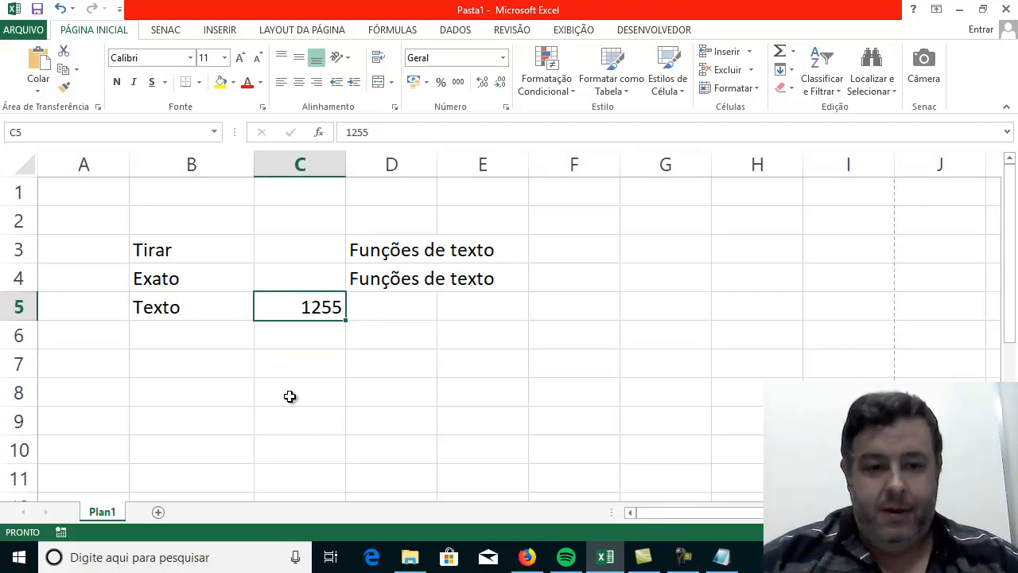
{"action": "type", "text": "01"}
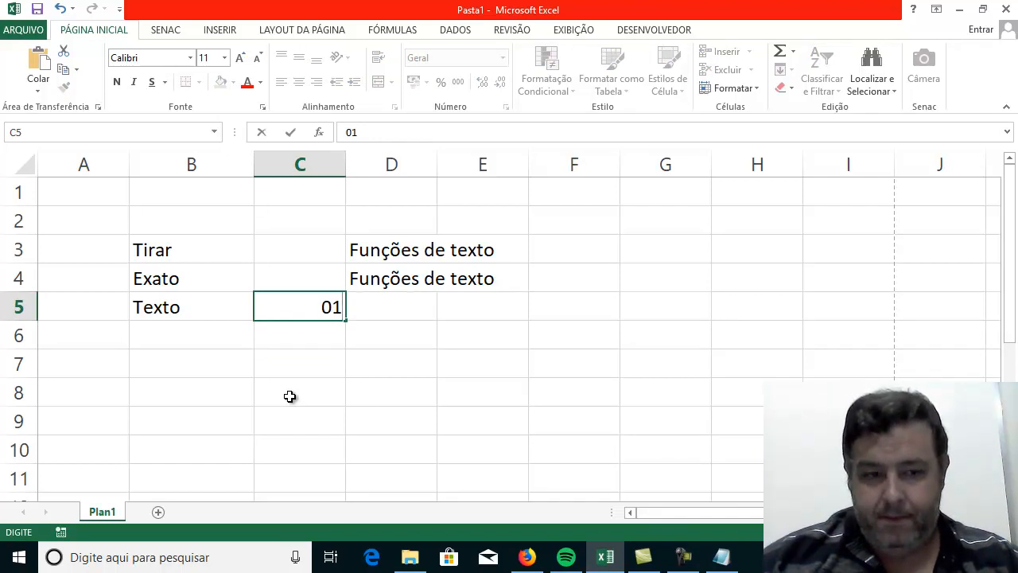
{"action": "type", "text": "05"}
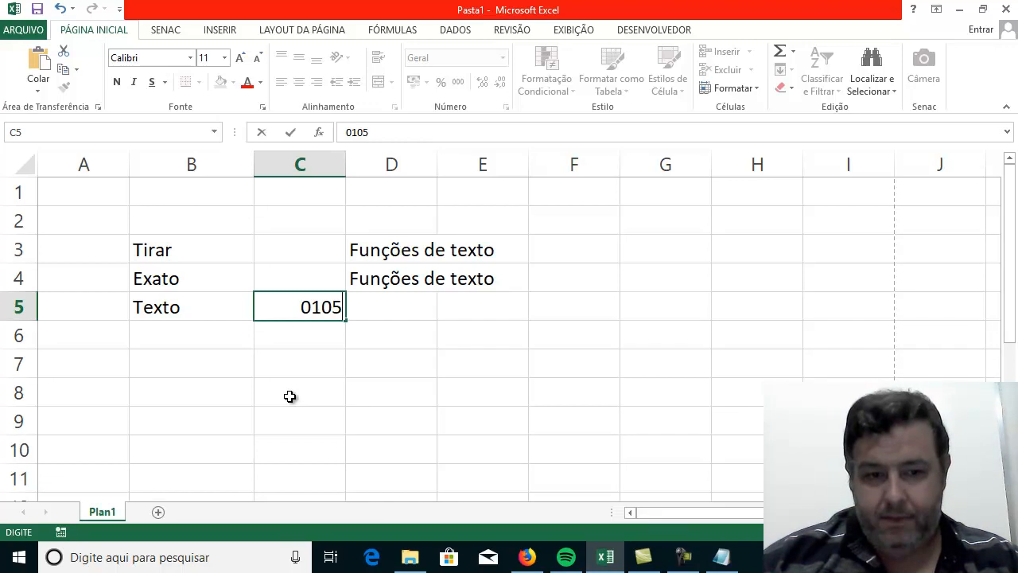
{"action": "key", "text": "BackSpace"}
{"action": "key", "text": "BackSpace"}
{"action": "key", "text": "BackSpace"}
{"action": "key", "text": "BackSpace"}
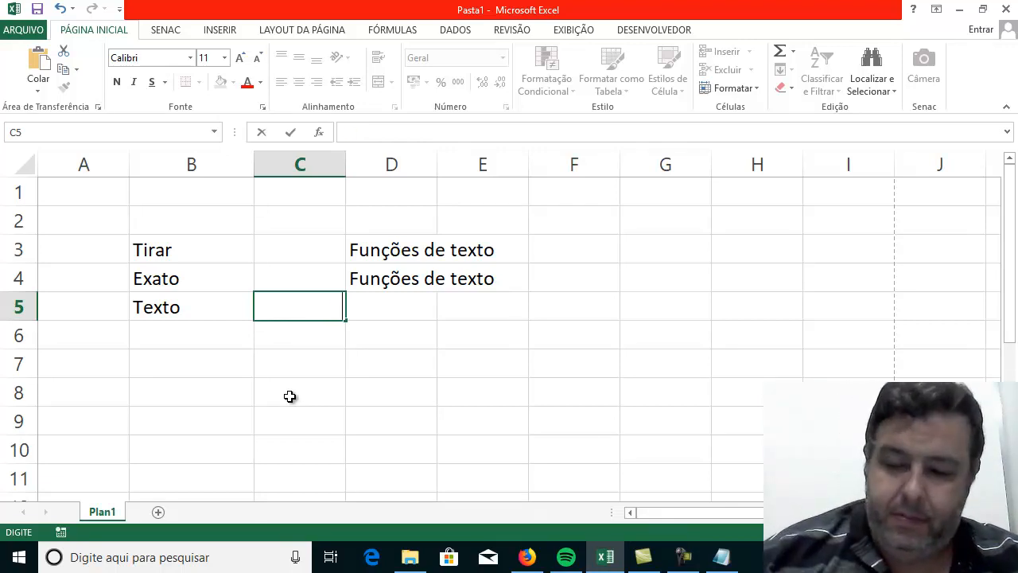
{"action": "type", "text": "5410"}
{"action": "key", "text": "Return"}
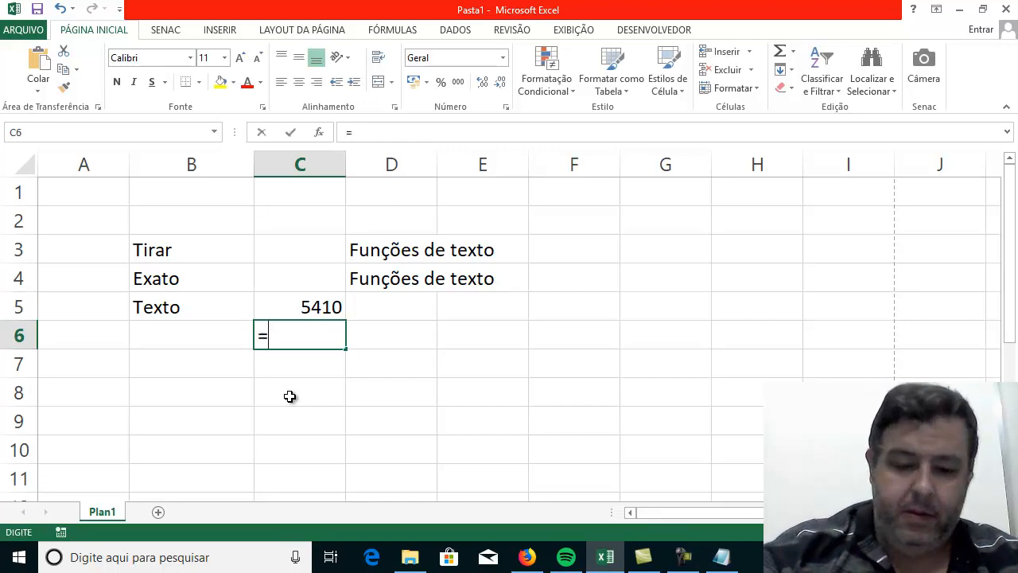
Enter the current date in C6 with the formula =HOJE().
{"action": "type", "text": "=hoje"}
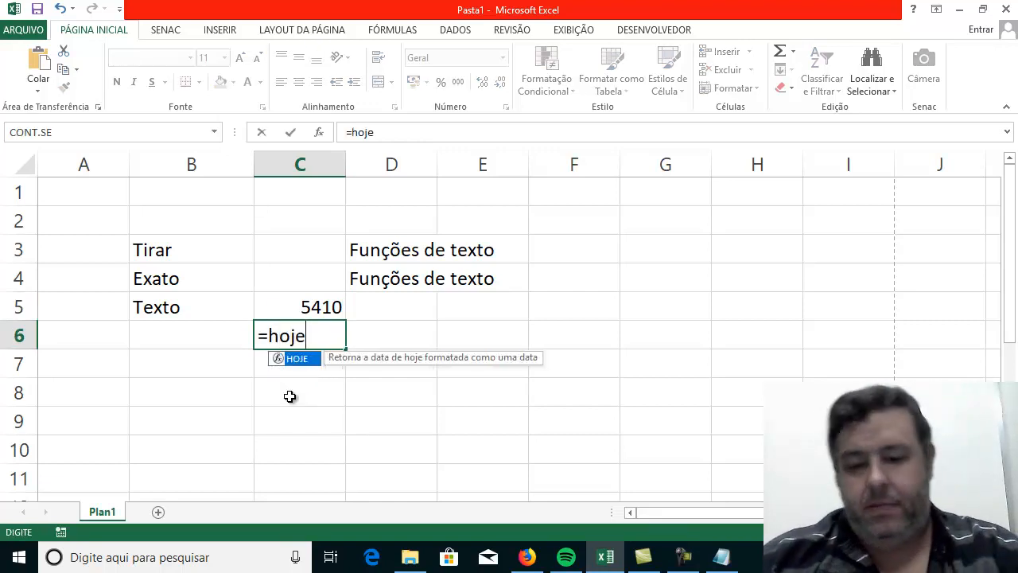
{"action": "type", "text": "()"}
{"action": "key", "text": "Return"}
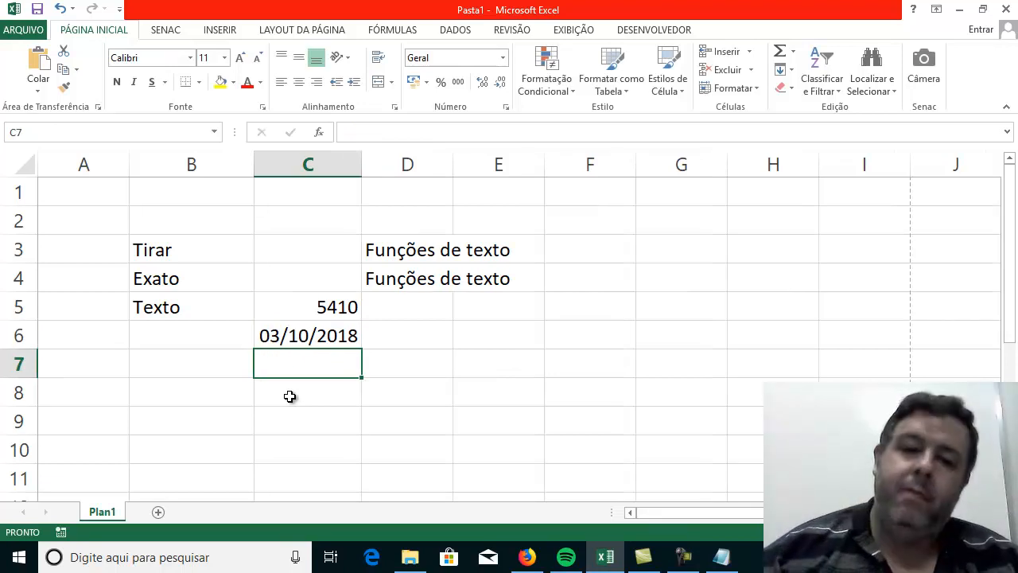
{"action": "left_click", "coordinate": [615, 315]}
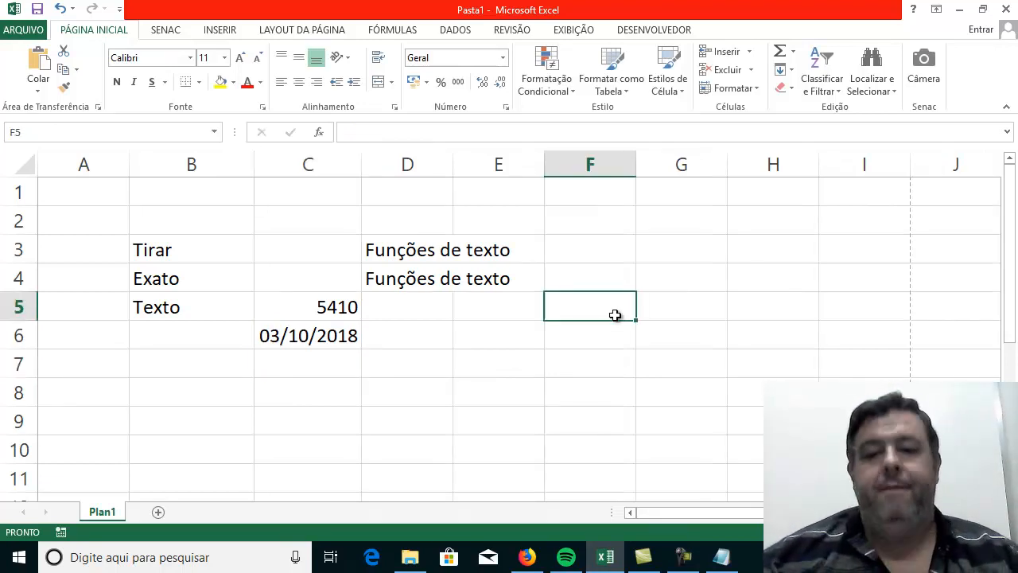
{"action": "type", "text": "=Text"}
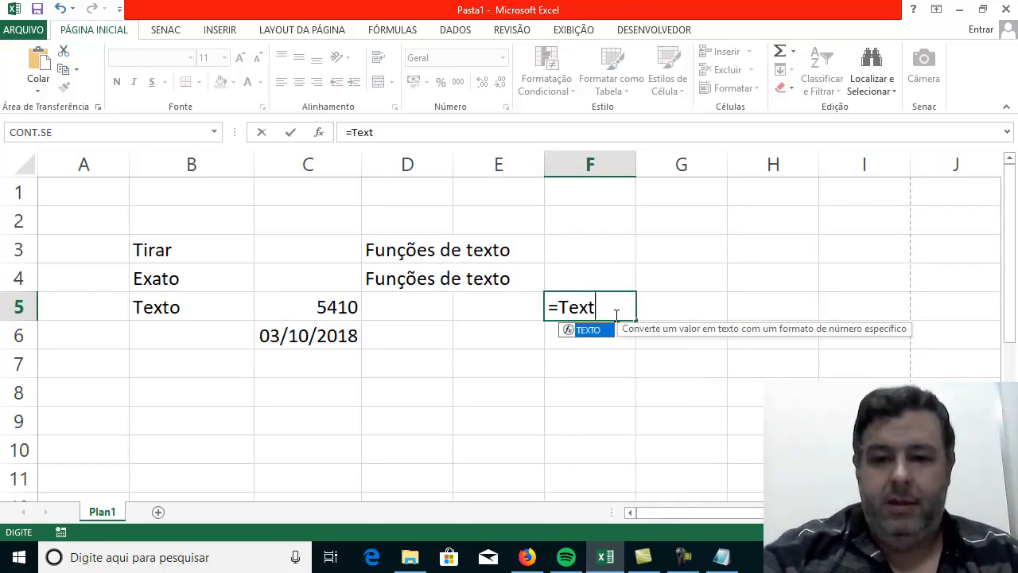
{"action": "type", "text": "o("}
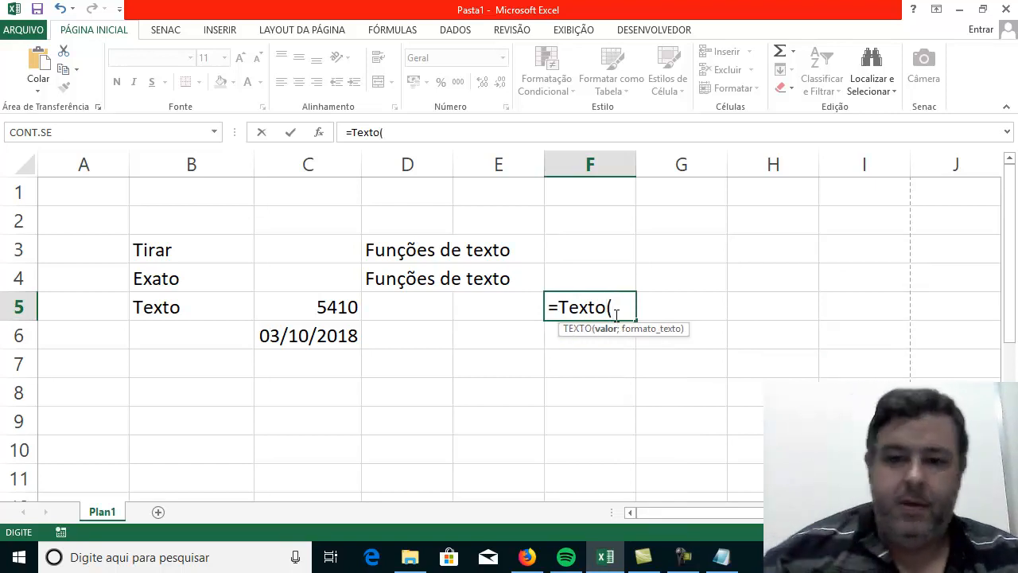
{"action": "left_click", "coordinate": [311, 315]}
{"action": "type", "text": ";"}
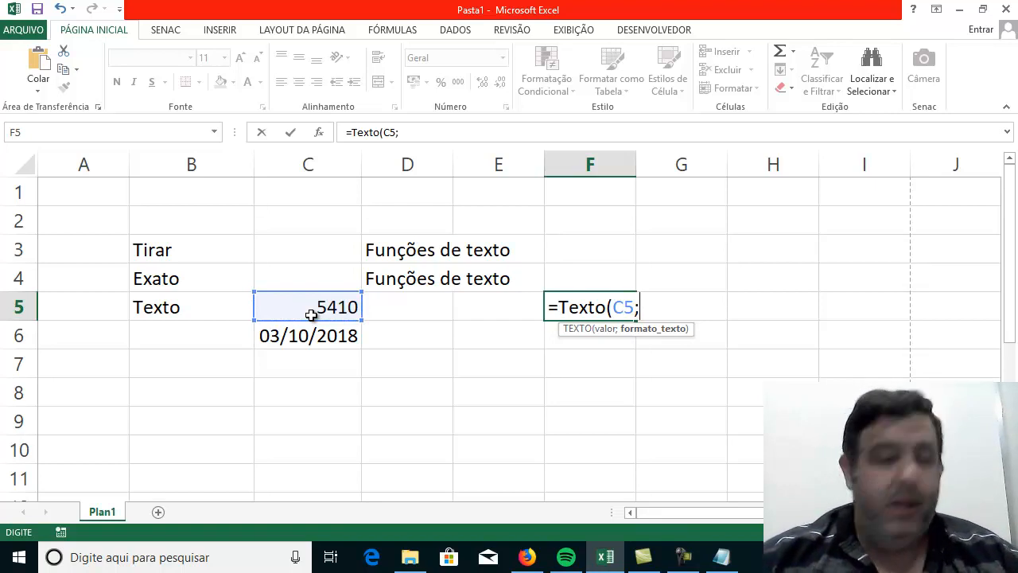
{"action": "type", "text": "\""}
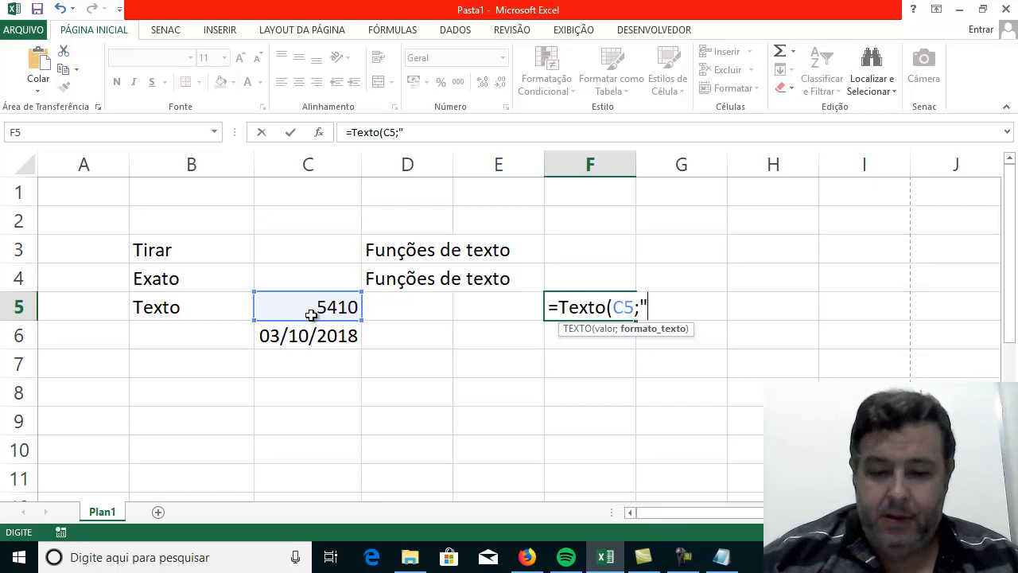
{"action": "type", "text": "0000"}
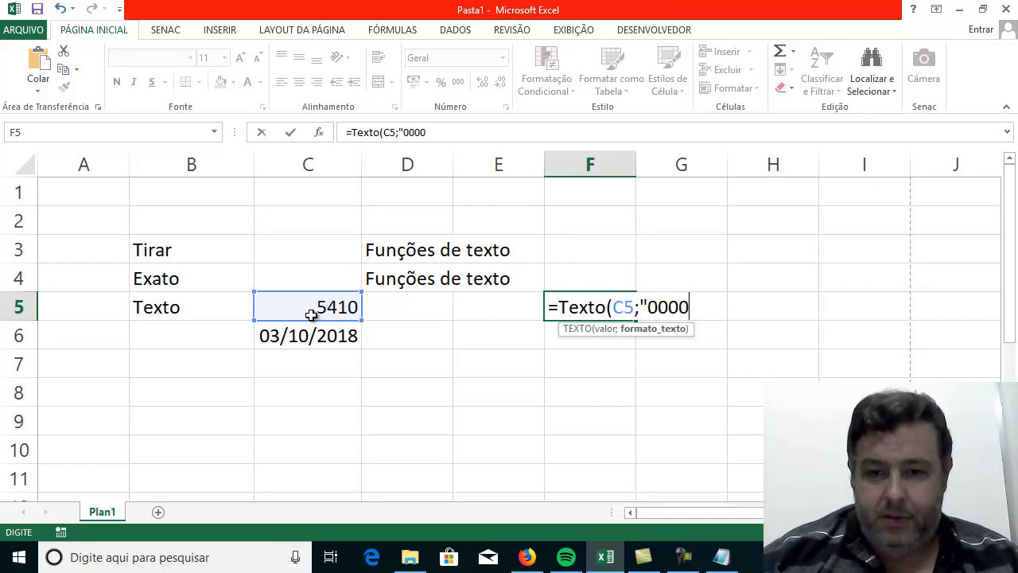
{"action": "type", "text": "000000\")"}
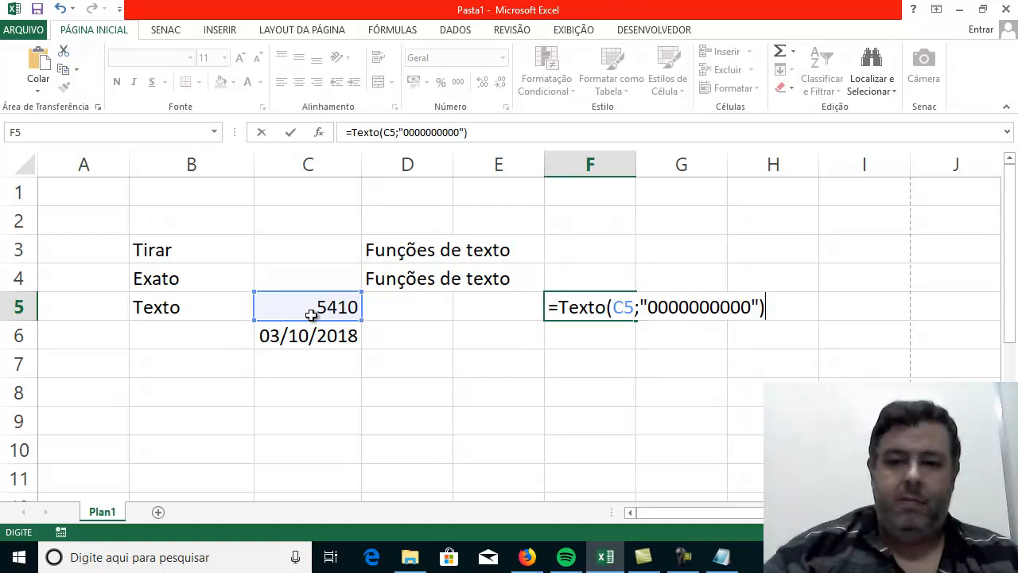
{"action": "key", "text": "Return"}
{"action": "key", "text": "Up"}
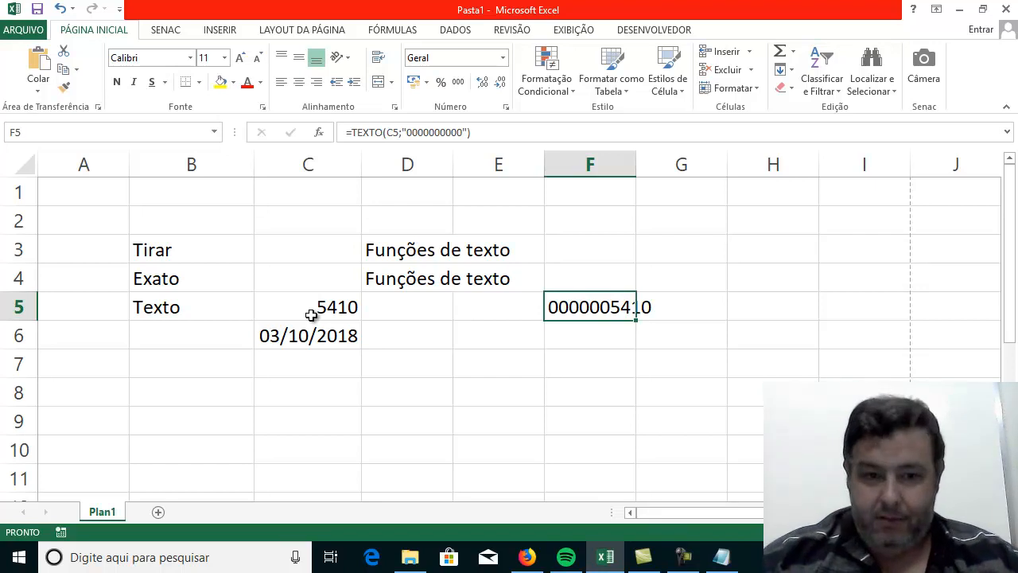
Enter 1 in H5 and the formula =F5+H5 in H6 to add it to the TEXTO result.
{"action": "key", "text": "Right"}
{"action": "key", "text": "Right"}
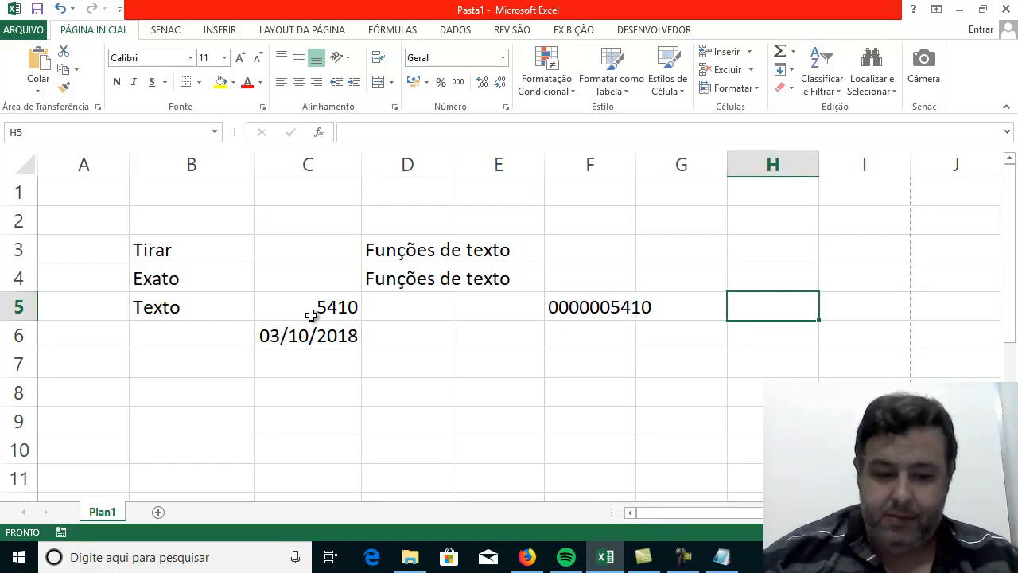
{"action": "type", "text": "1"}
{"action": "key", "text": "Return"}
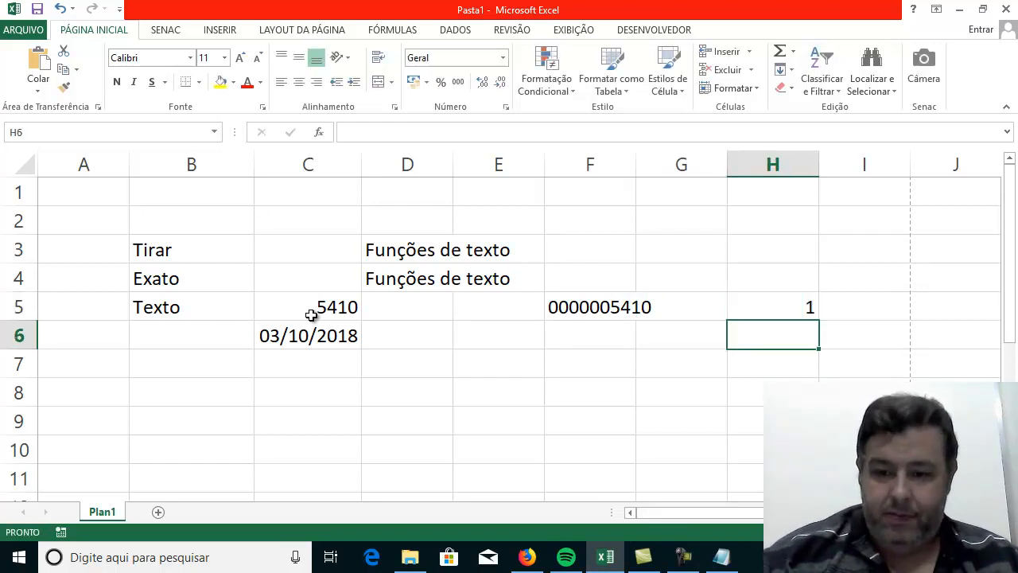
{"action": "type", "text": "="}
{"action": "left_click", "coordinate": [565, 307]}
{"action": "type", "text": "+"}
{"action": "left_click", "coordinate": [792, 311]}
{"action": "key", "text": "Return"}
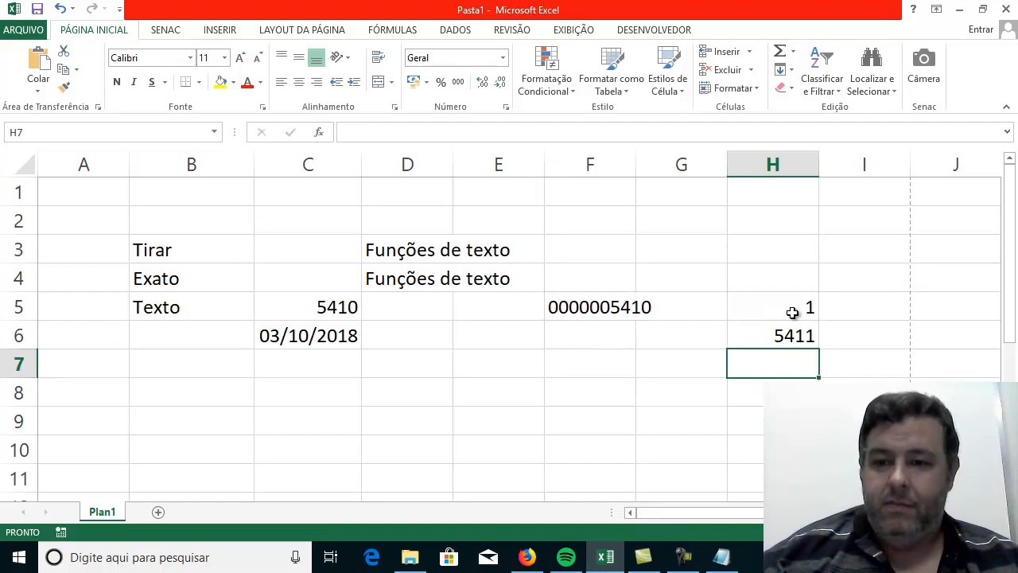
Examine the TEXTO formula in F5 against the number in H5 and the sum in H6.
{"action": "left_click", "coordinate": [581, 302]}
{"action": "left_click", "coordinate": [792, 306]}
{"action": "left_click", "coordinate": [794, 337]}
{"action": "left_click", "coordinate": [595, 305]}
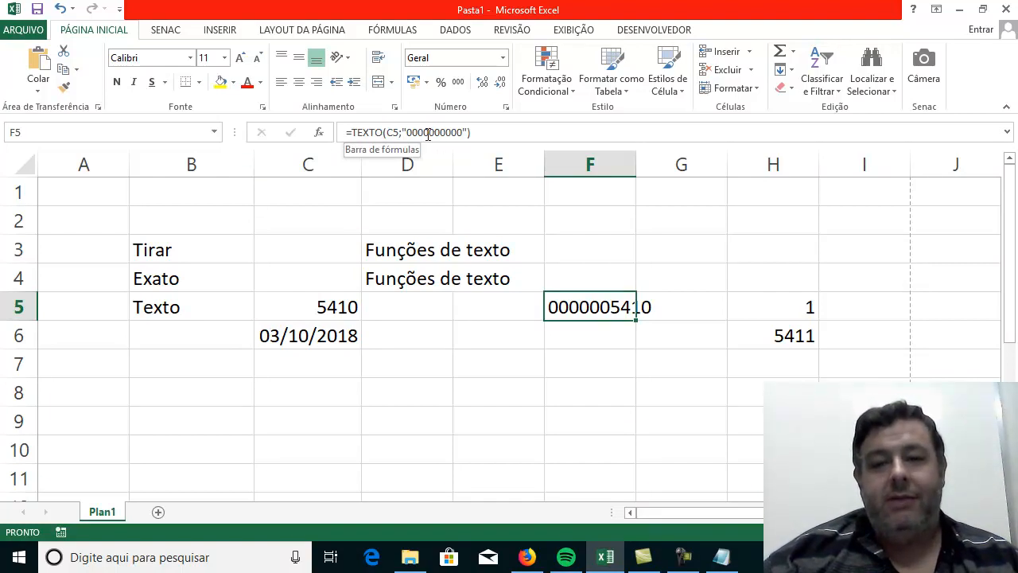
{"action": "left_click", "coordinate": [808, 311]}
{"action": "left_click", "coordinate": [787, 330]}
{"action": "left_click", "coordinate": [788, 311]}
{"action": "left_click", "coordinate": [780, 336]}
{"action": "left_click", "coordinate": [593, 308]}
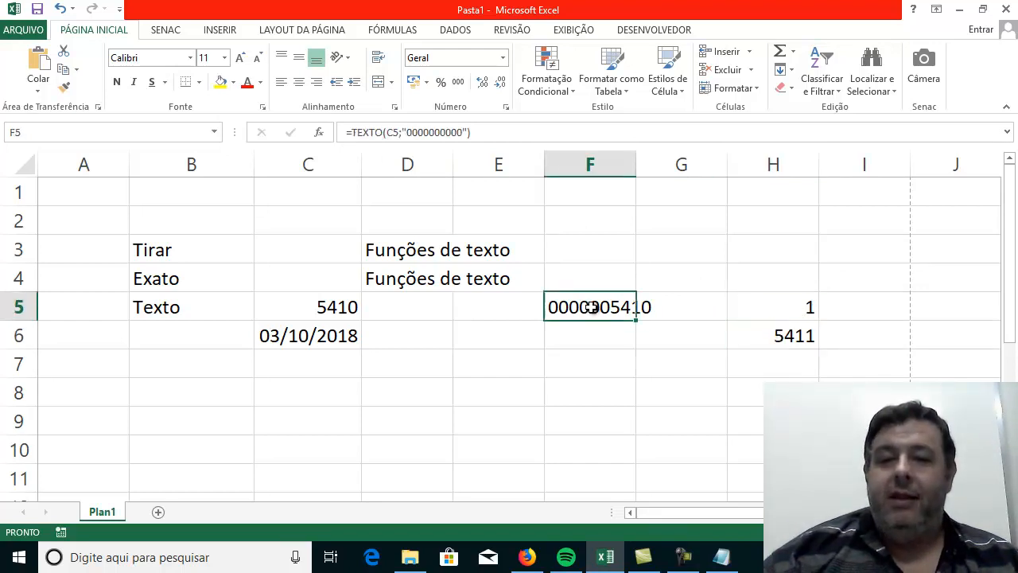
Change the number in C5 to 5487 to test the TEXTO formula and the sum that depends on it.
{"action": "left_click", "coordinate": [780, 316]}
{"action": "left_click", "coordinate": [768, 345]}
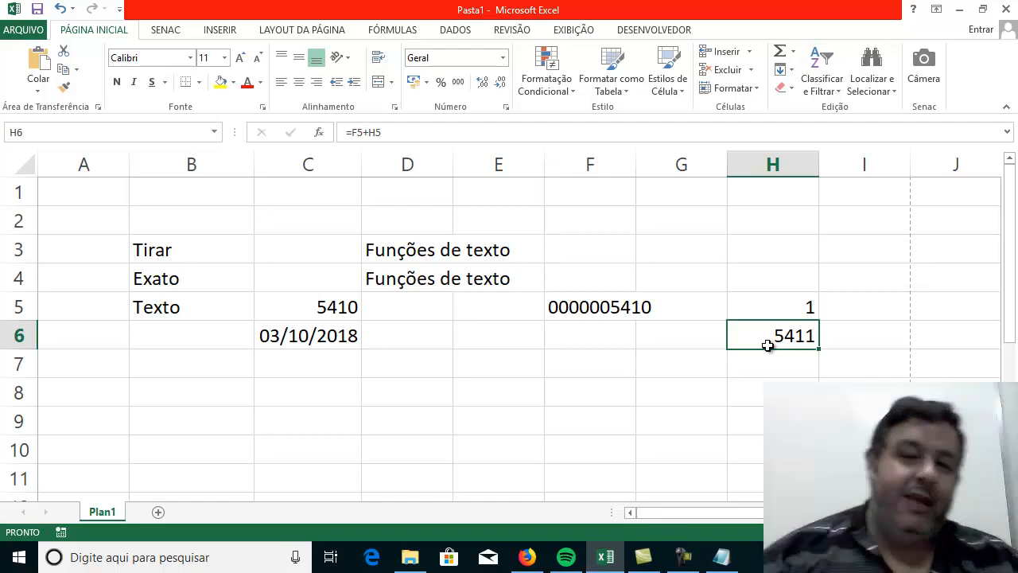
{"action": "left_click", "coordinate": [584, 309]}
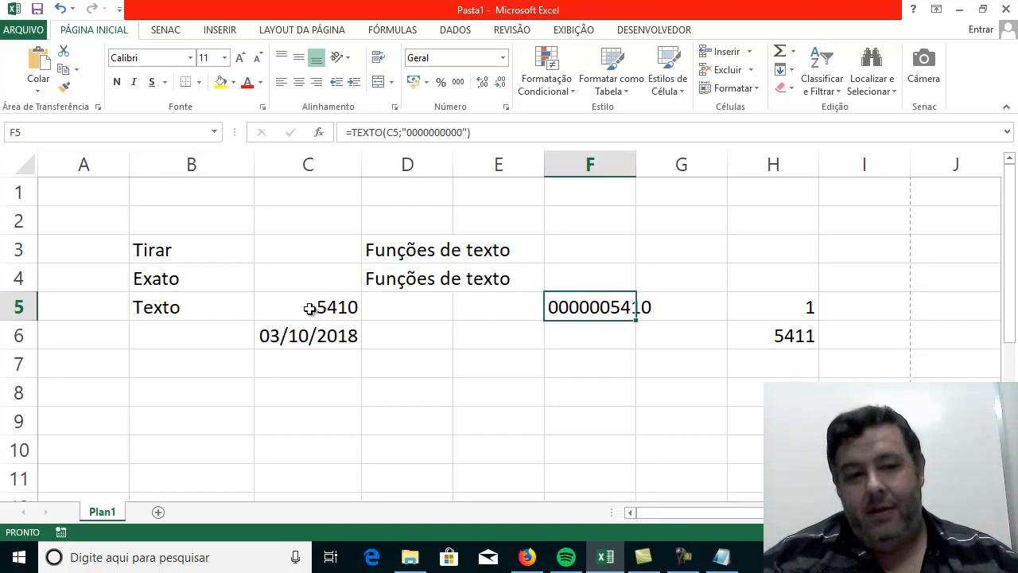
{"action": "left_click", "coordinate": [309, 309]}
{"action": "type", "text": "5487"}
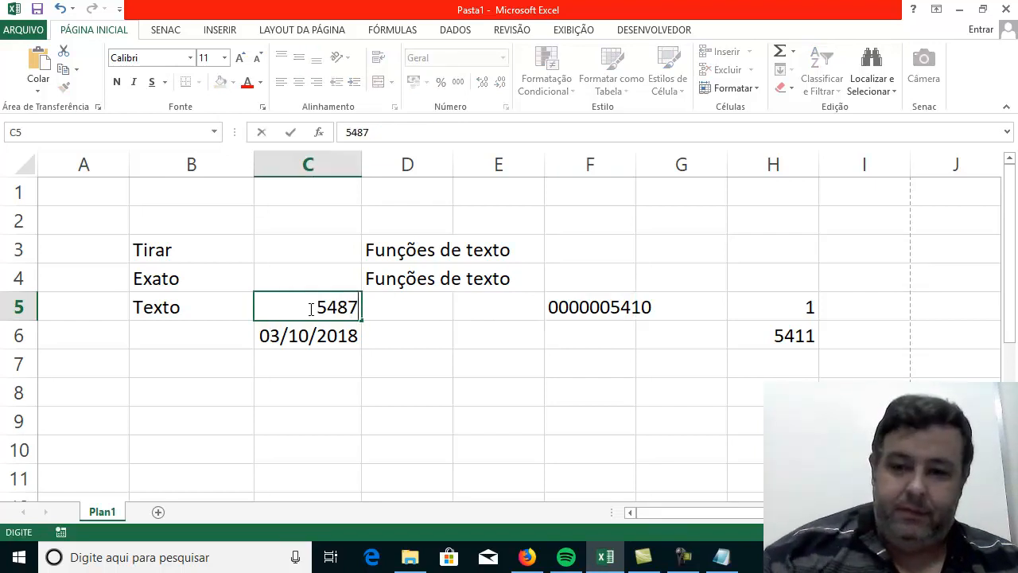
{"action": "key", "text": "Return"}
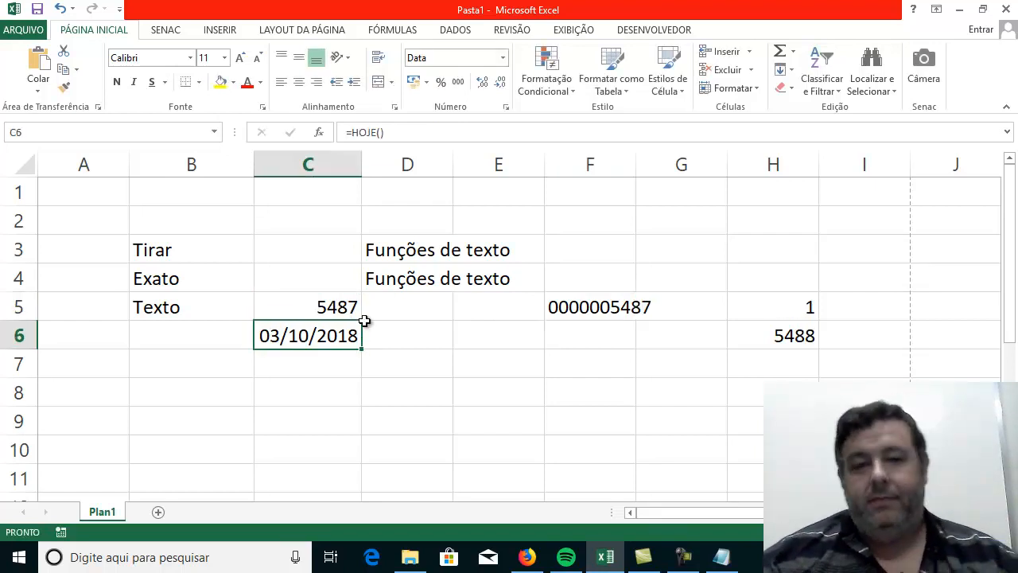
{"action": "left_click", "coordinate": [668, 430]}
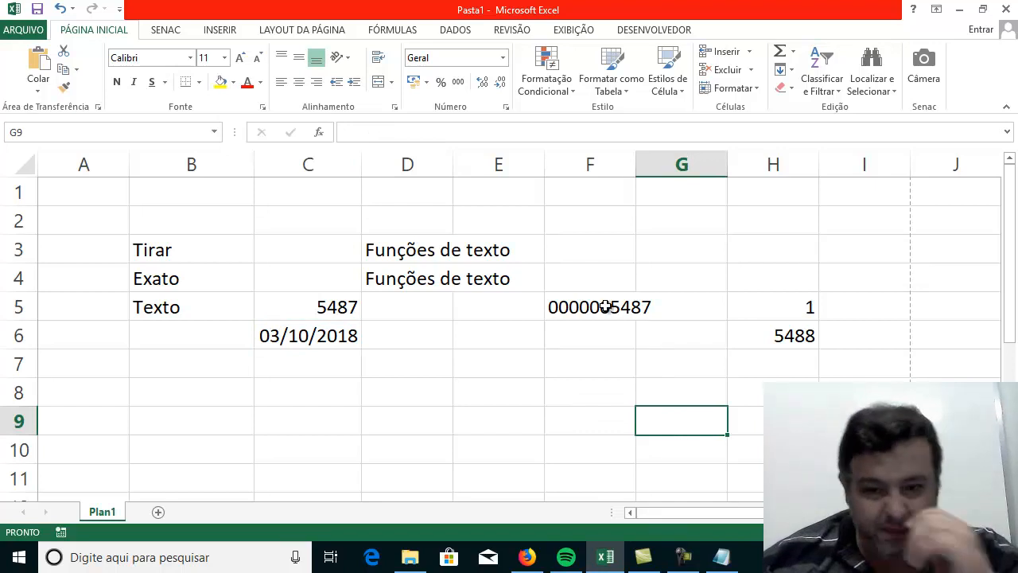
Replace the ten-zero format in the F5 formula so that it reads =TEXTO(C5;"@!").
{"action": "left_click", "coordinate": [570, 317]}
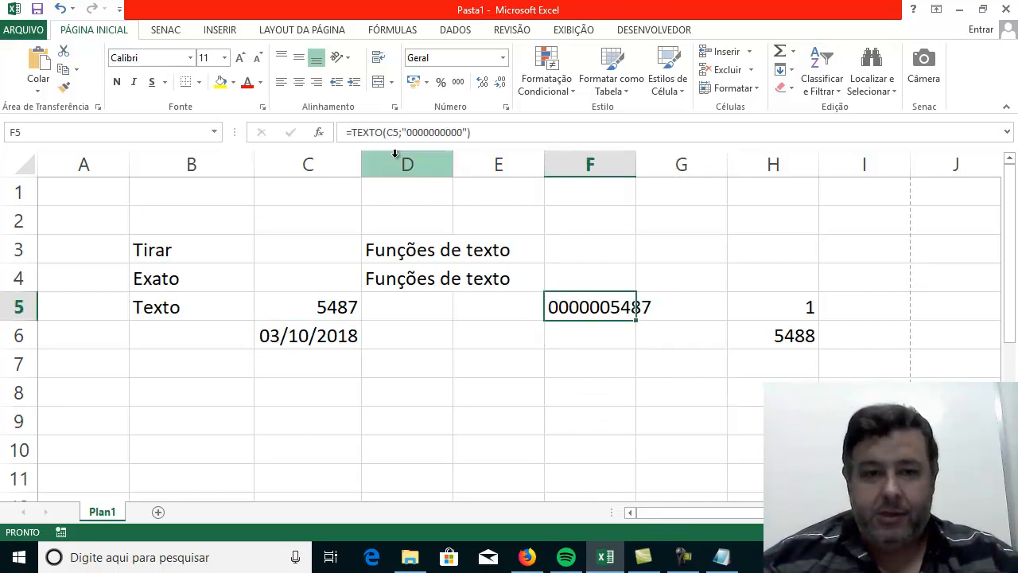
{"action": "left_click", "coordinate": [406, 132]}
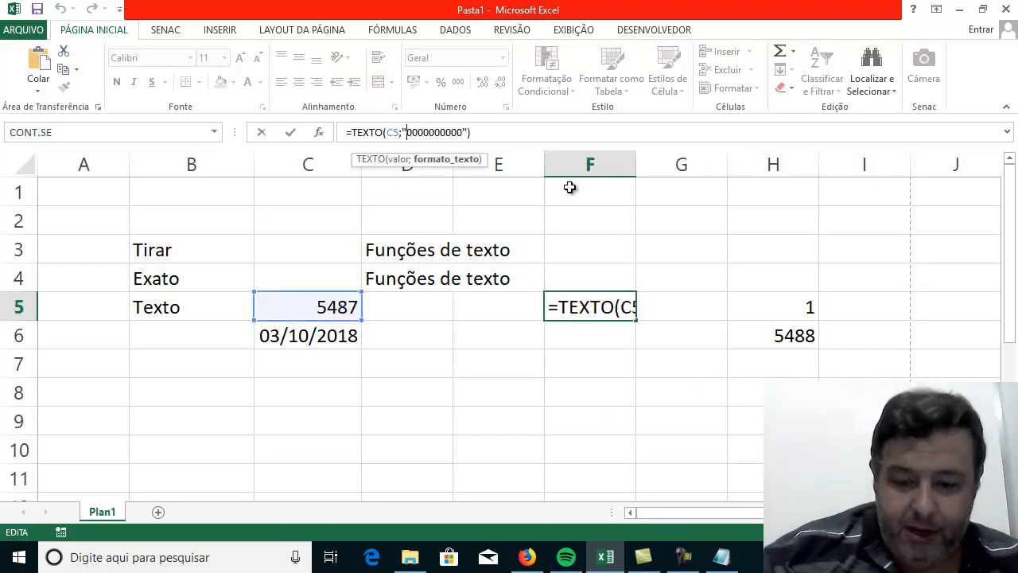
{"action": "key", "text": "Left"}
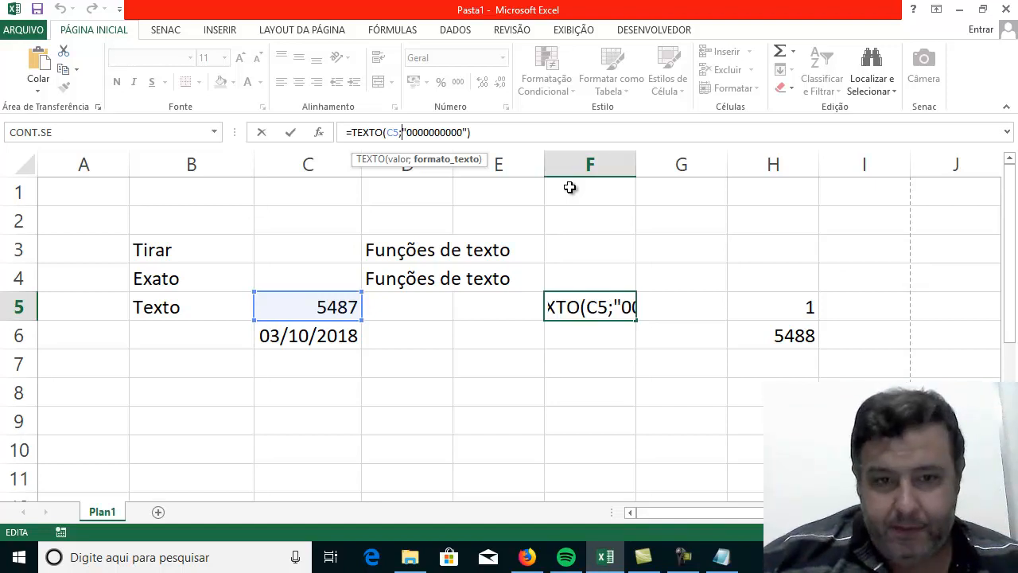
{"action": "key", "text": "shift+Right"}
{"action": "key", "text": "shift+Right"}
{"action": "key", "text": "shift+Right"}
{"action": "key", "text": "shift+Right"}
{"action": "key", "text": "shift+Right"}
{"action": "key", "text": "shift+Right"}
{"action": "key", "text": "shift+Right"}
{"action": "key", "text": "shift+Right"}
{"action": "key", "text": "shift+Right"}
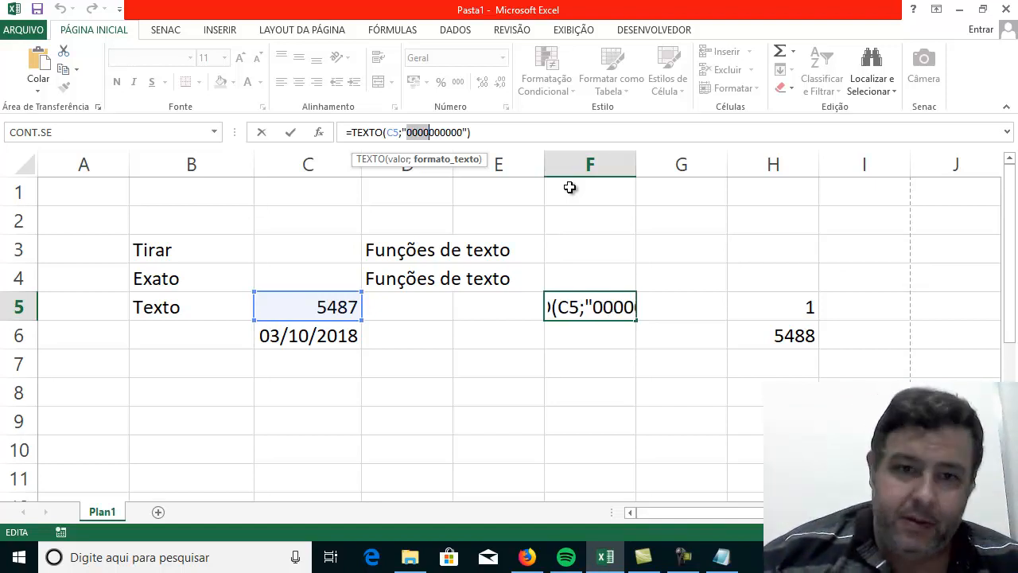
{"action": "key", "text": "shift+Right"}
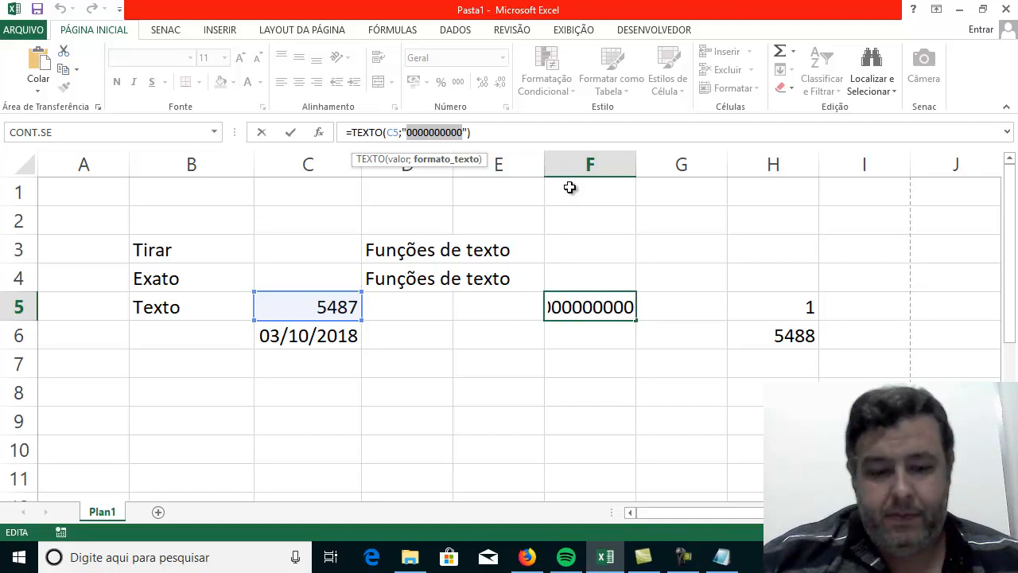
{"action": "type", "text": "@"}
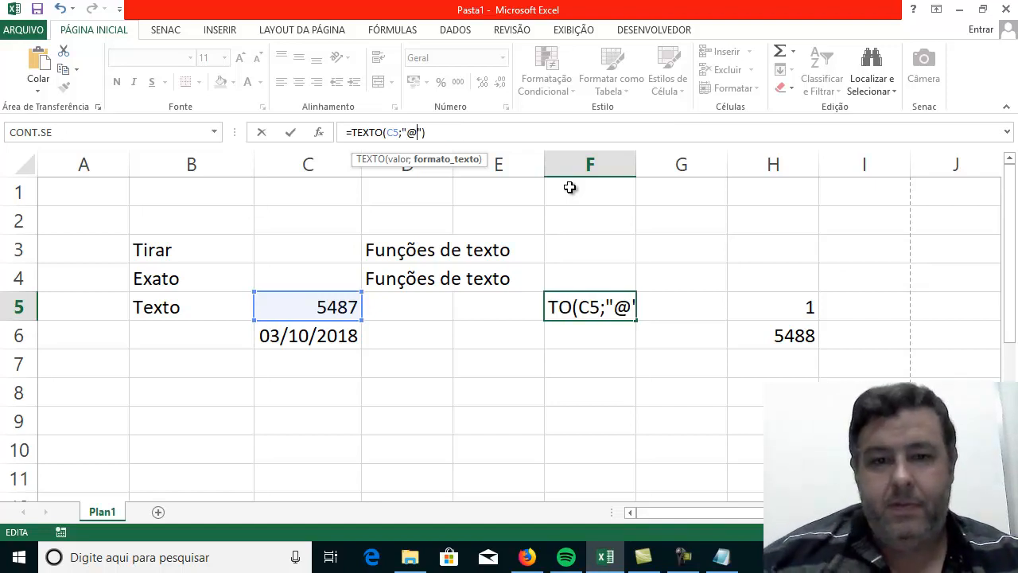
{"action": "type", "text": "!"}
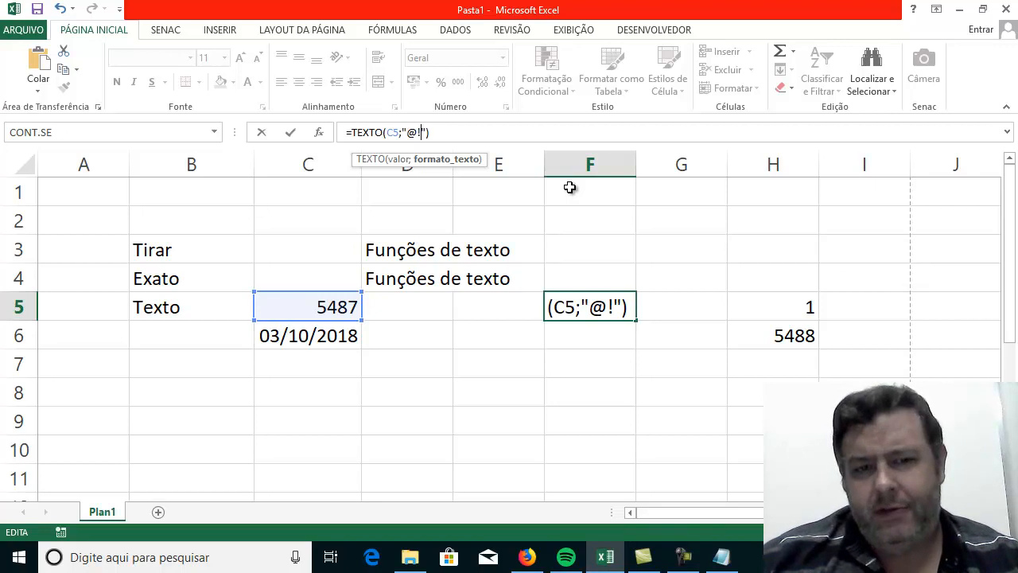
{"action": "key", "text": "Return"}
{"action": "key", "text": "Up"}
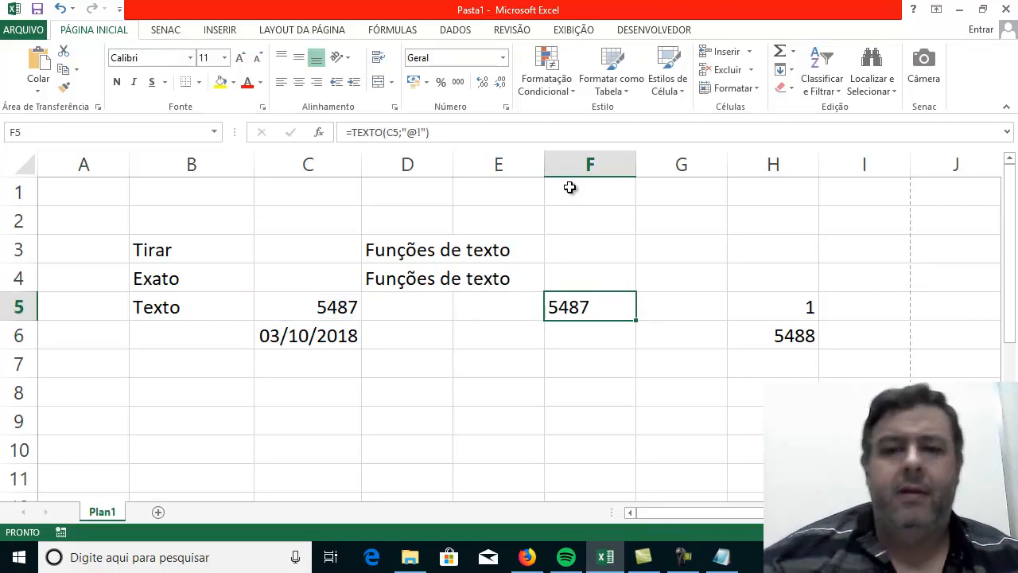
Change the format argument of the TEXTO formula in F5 to the day code "dd".
{"action": "left_click", "coordinate": [417, 132]}
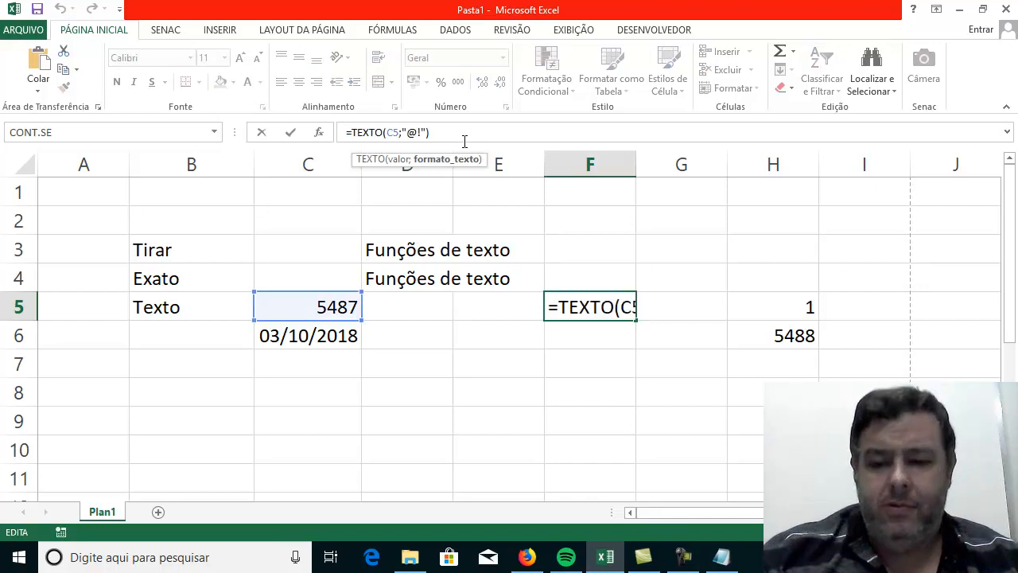
{"action": "key", "text": "BackSpace"}
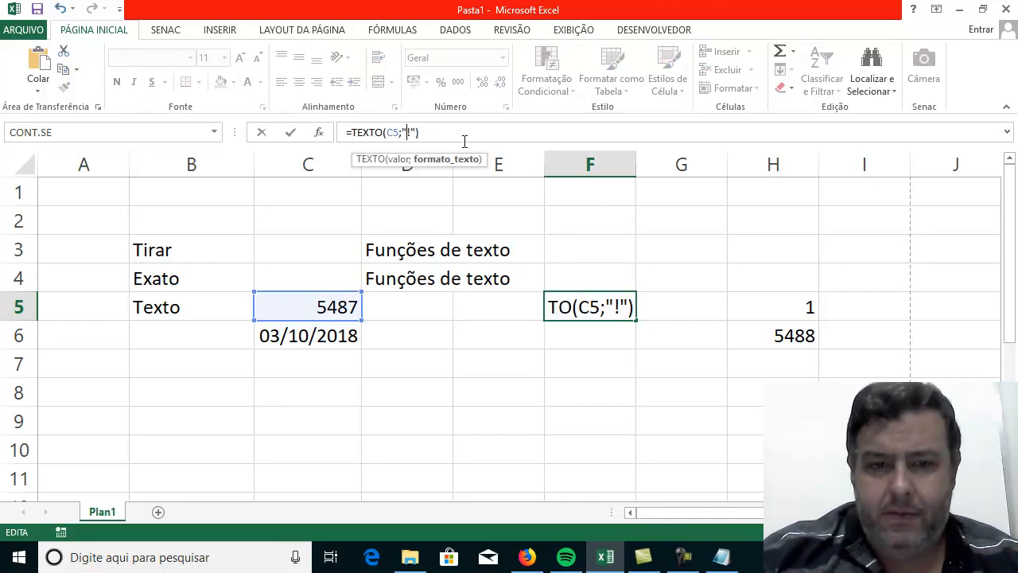
{"action": "key", "text": "Delete"}
{"action": "type", "text": "dd"}
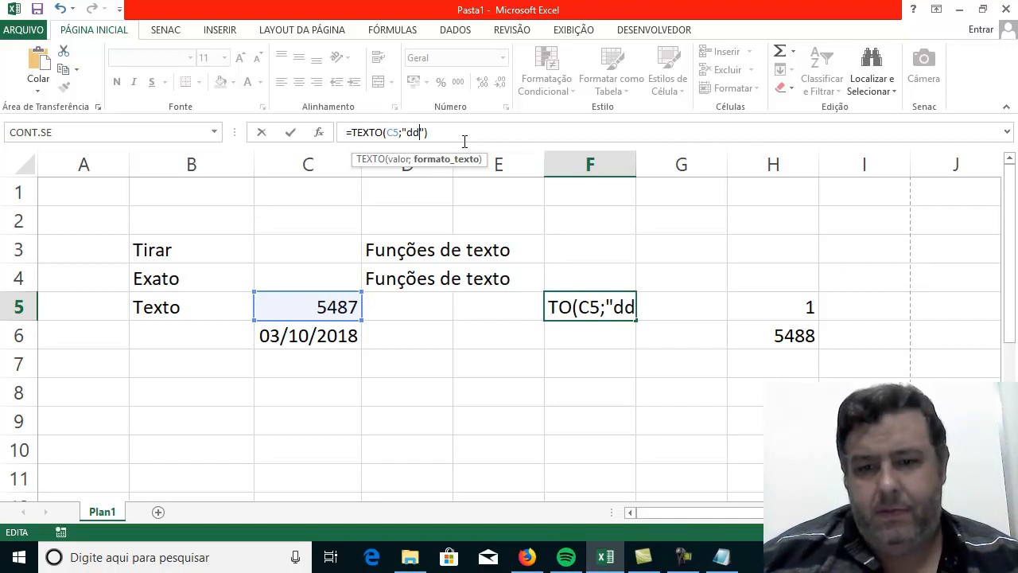
{"action": "key", "text": "Return"}
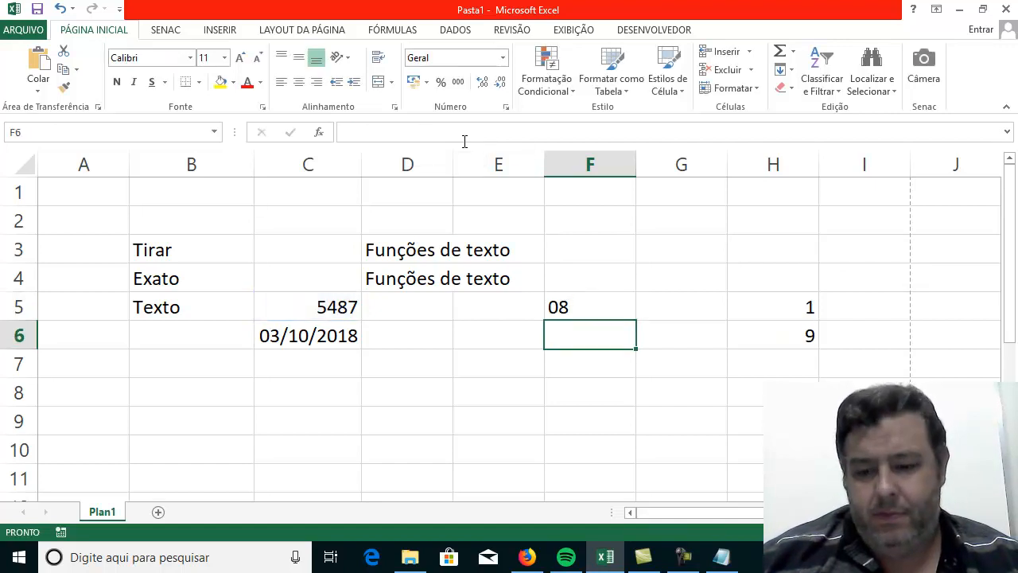
{"action": "key", "text": "Up"}
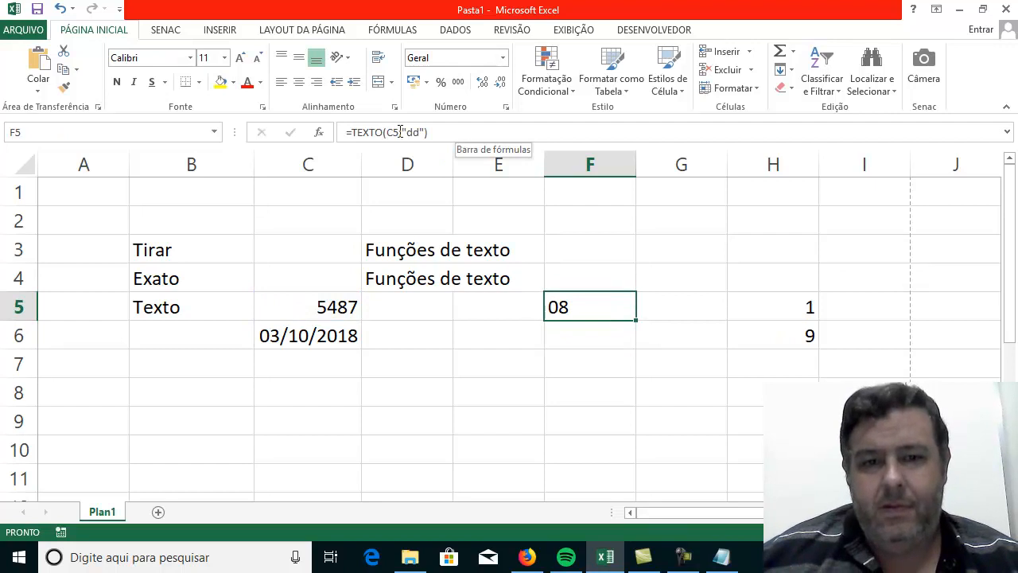
Extend the day code in F5 so the formula reads =TEXTO(C5;"dddd").
{"action": "left_click", "coordinate": [426, 132]}
{"action": "left_click", "coordinate": [421, 133]}
{"action": "type", "text": "dd"}
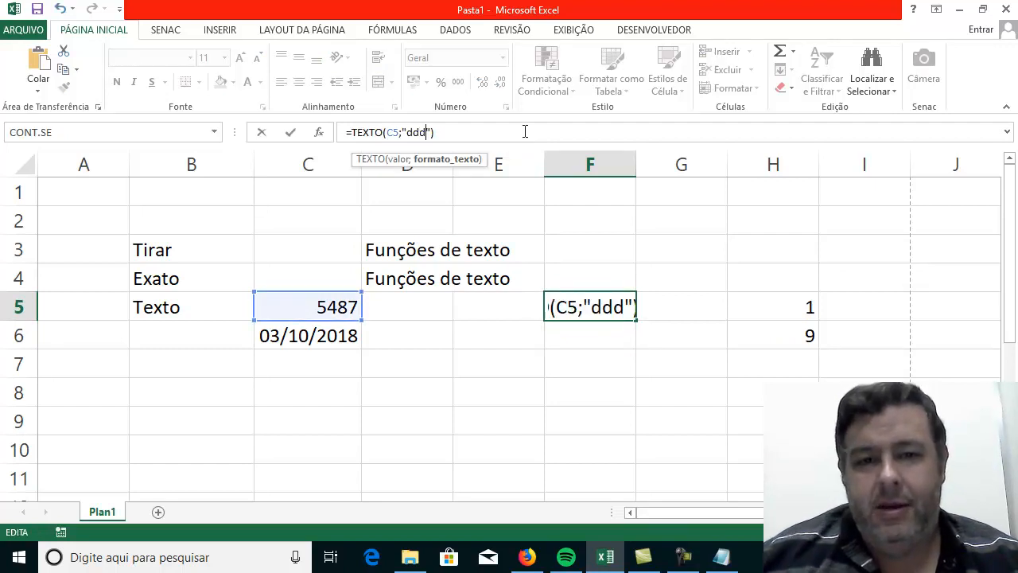
{"action": "key", "text": "Return"}
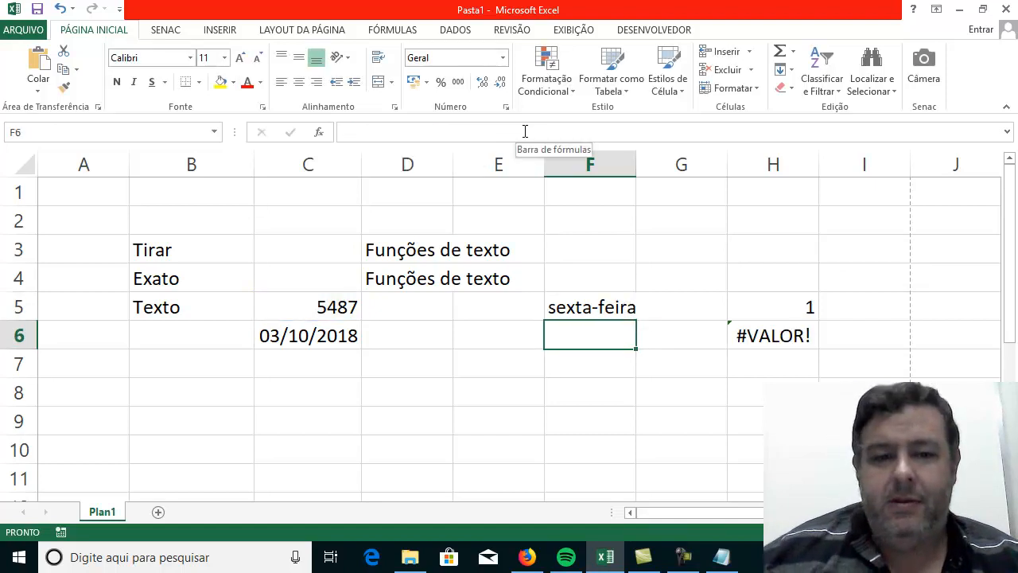
Erase the whole TEXTO formula from F5, leaving the cell empty.
{"action": "left_click", "coordinate": [568, 314]}
{"action": "left_click", "coordinate": [421, 140]}
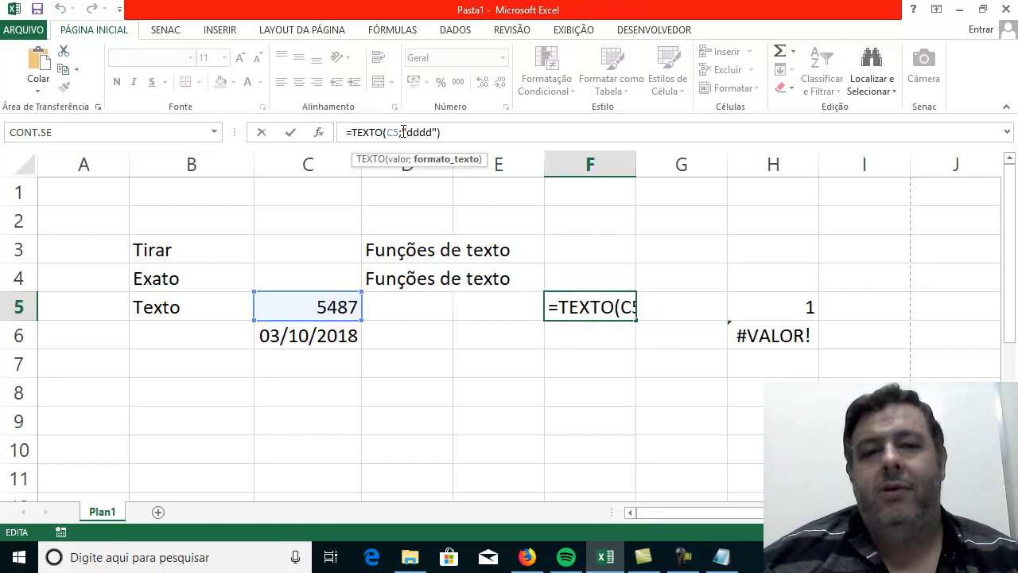
{"action": "left_click_drag", "start_coordinate": [402, 132], "coordinate": [443, 131]}
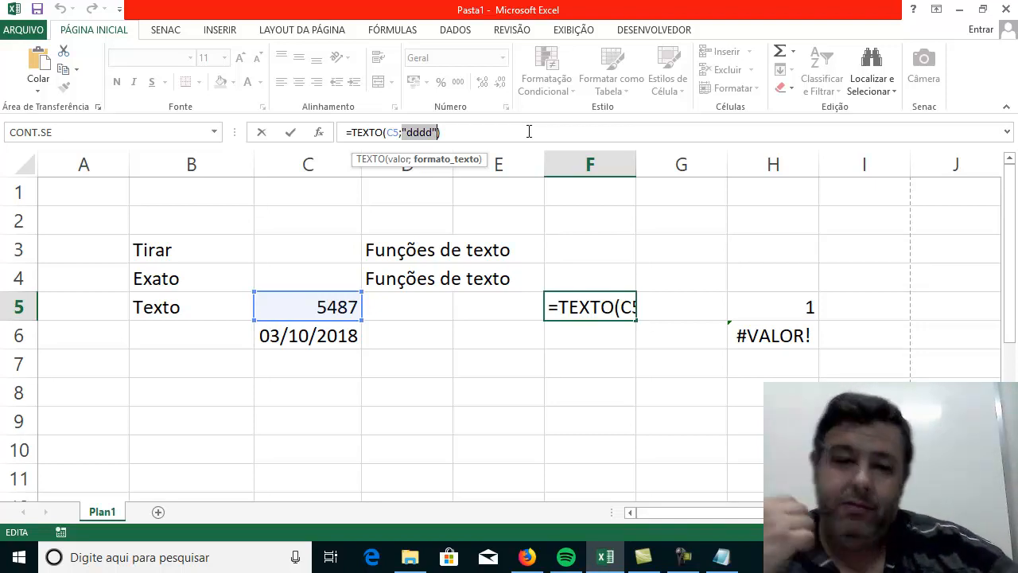
{"action": "key", "text": "BackSpace"}
{"action": "key", "text": "BackSpace"}
{"action": "key", "text": "BackSpace"}
{"action": "key", "text": "BackSpace"}
{"action": "key", "text": "BackSpace"}
{"action": "key", "text": "BackSpace"}
{"action": "key", "text": "BackSpace"}
{"action": "key", "text": "BackSpace"}
{"action": "key", "text": "BackSpace"}
{"action": "key", "text": "BackSpace"}
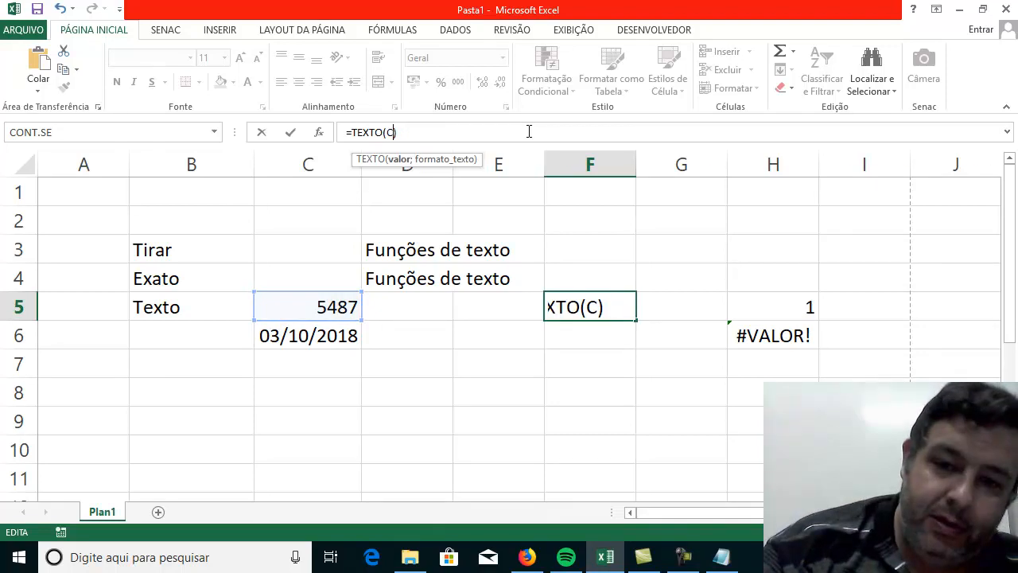
{"action": "key", "text": "BackSpace"}
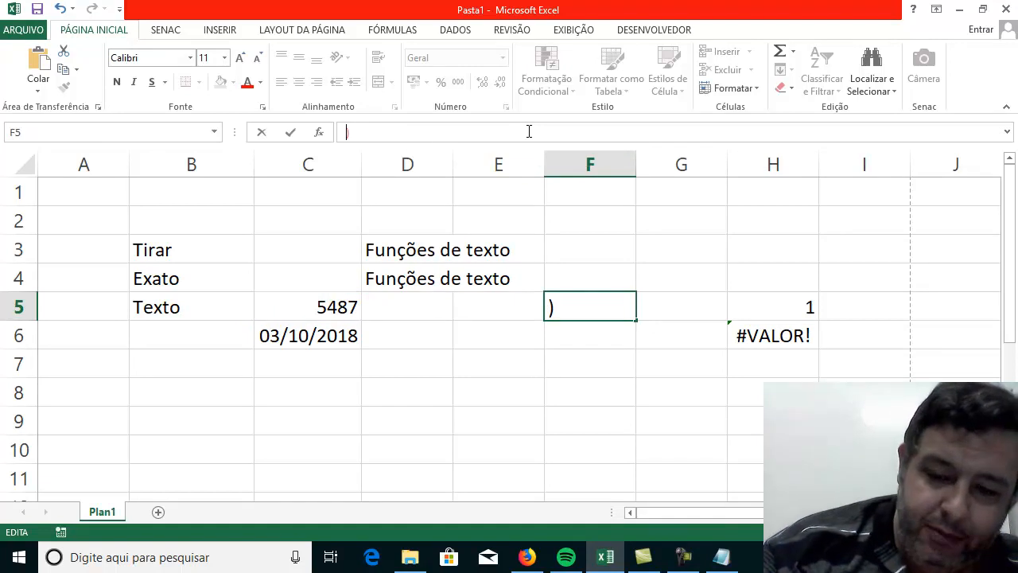
{"action": "key", "text": "BackSpace"}
{"action": "key", "text": "Return"}
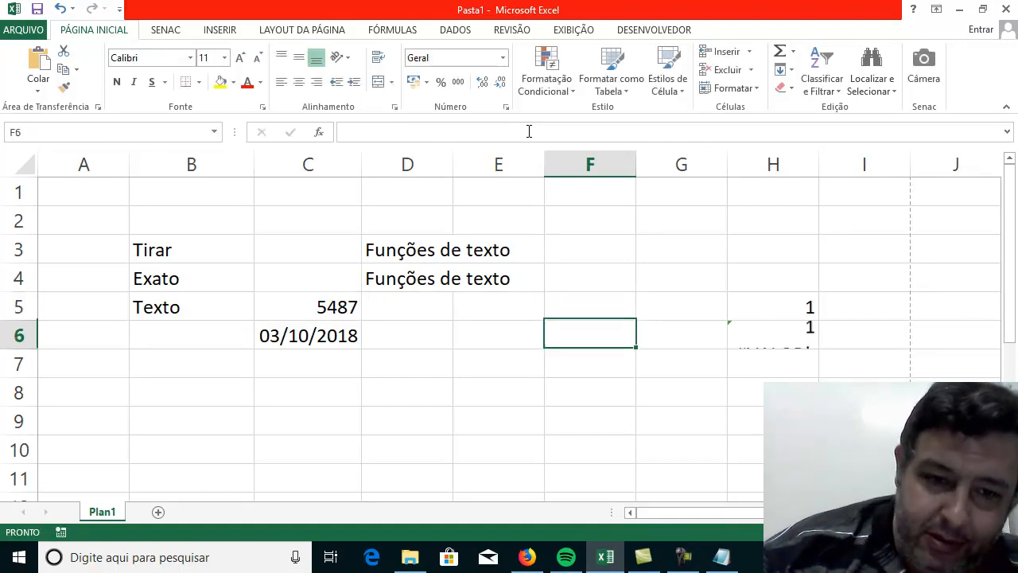
{"action": "key", "text": "Up"}
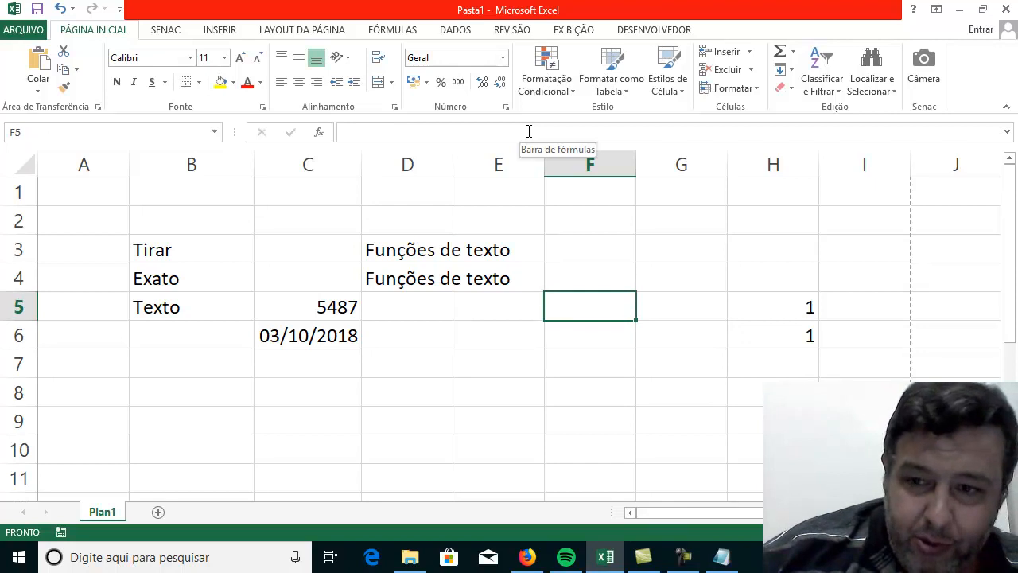
Clear the number in H5 and the sum formula in H6.
{"action": "key", "text": "Right"}
{"action": "key", "text": "Right"}
{"action": "key", "text": "Right"}
{"action": "key", "text": "Left"}
{"action": "key", "text": "Delete"}
{"action": "key", "text": "Down"}
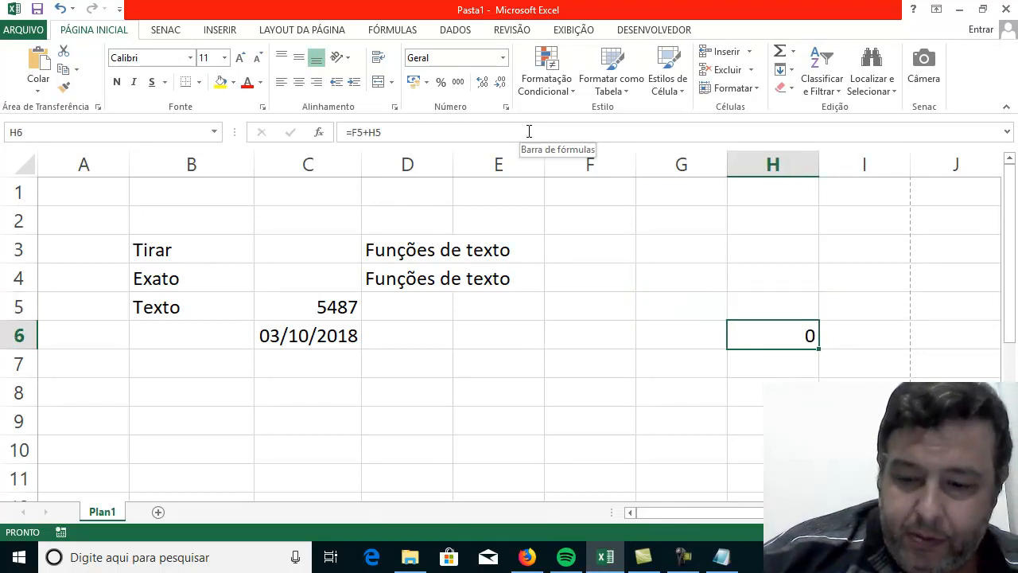
{"action": "left_click", "coordinate": [529, 131]}
{"action": "key", "text": "Escape"}
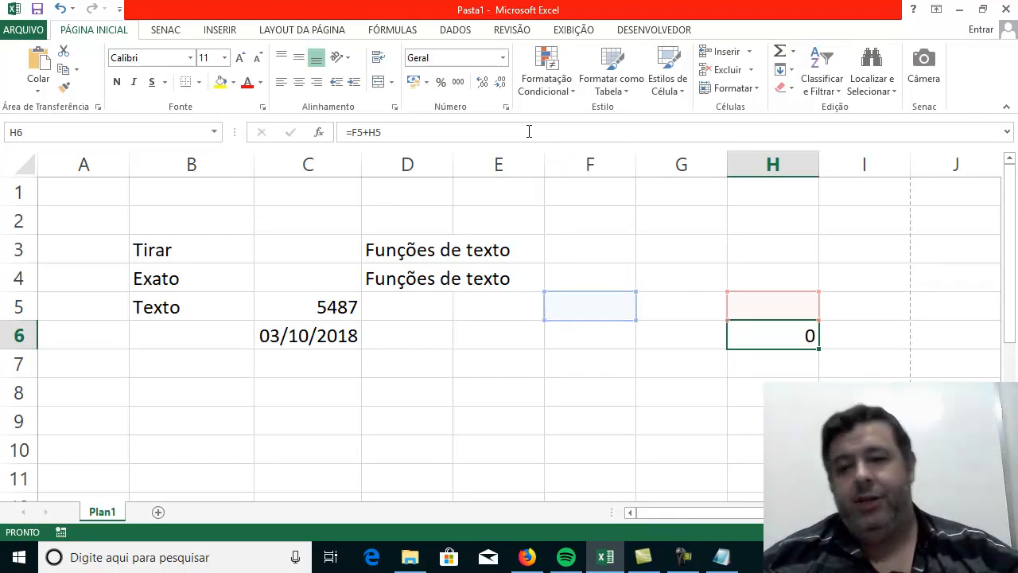
{"action": "key", "text": "Down"}
{"action": "key", "text": "Up"}
{"action": "key", "text": "Delete"}
{"action": "key", "text": "Down"}
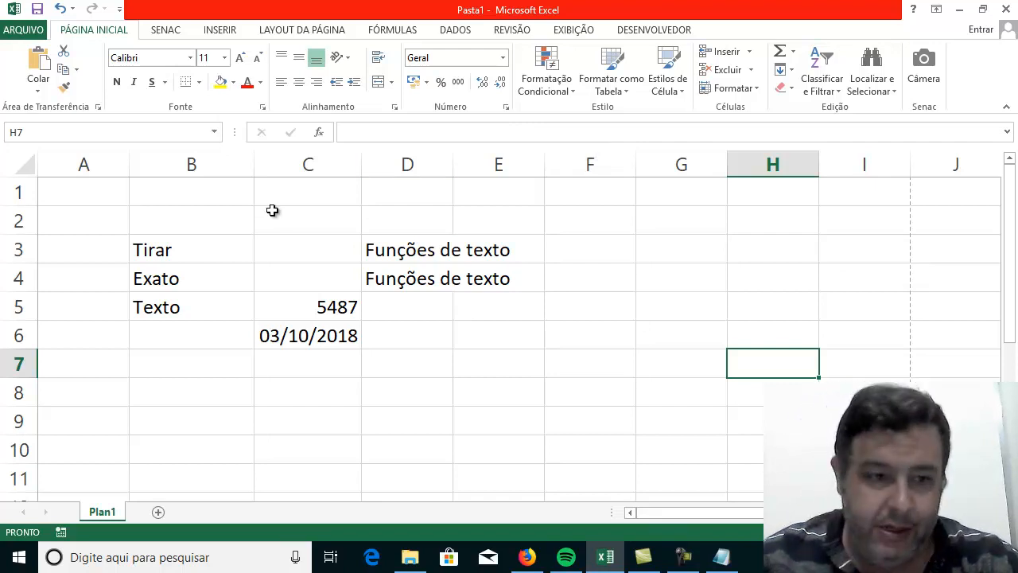
Add the function names Arrumar in B6 and Num.Caract in B7 below the existing labels.
{"action": "left_click", "coordinate": [190, 255]}
{"action": "left_click", "coordinate": [188, 271]}
{"action": "left_click", "coordinate": [187, 302]}
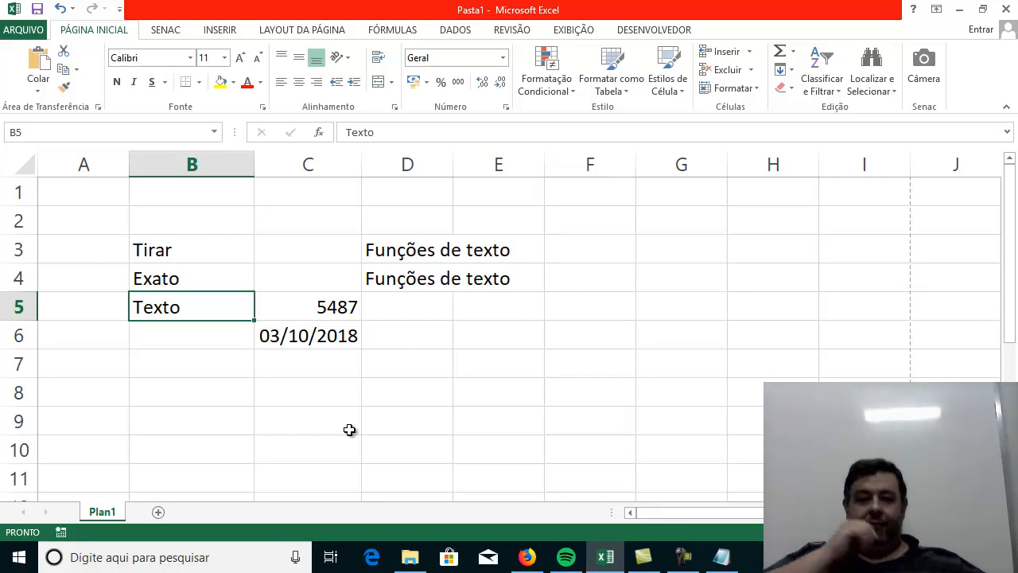
{"action": "key", "text": "Down"}
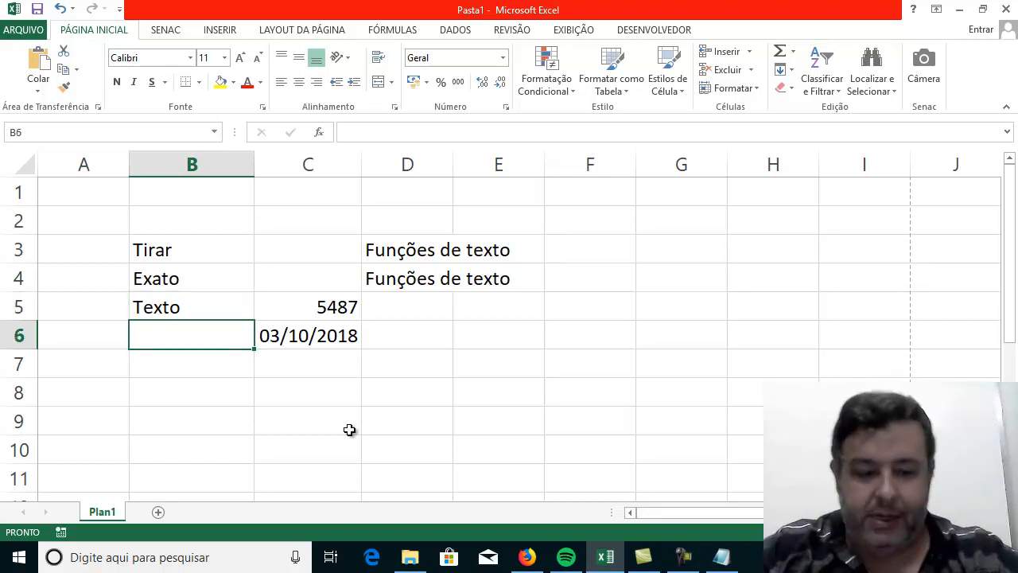
{"action": "type", "text": "Arrumar"}
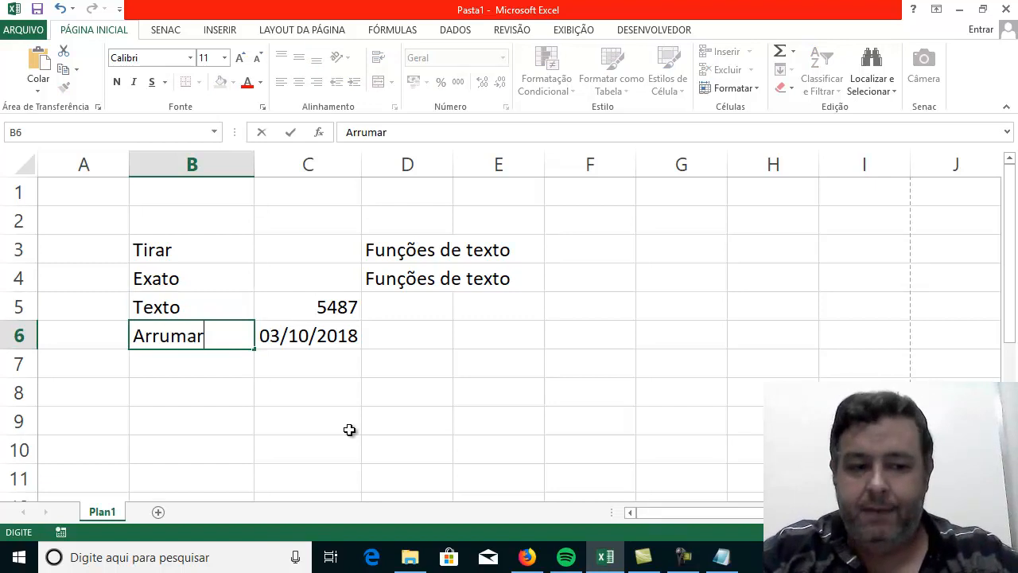
{"action": "key", "text": "Return"}
{"action": "type", "text": "Num.Caract"}
{"action": "key", "text": "Return"}
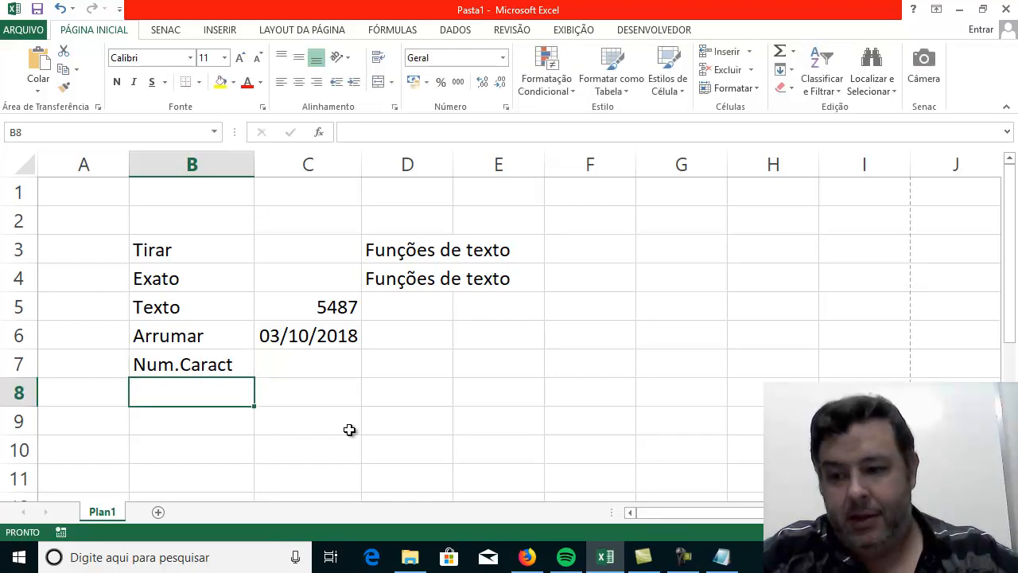
Enter the function name CONCATENAR in capital letters in B8.
{"action": "type", "text": "conca"}
{"action": "key", "text": "BackSpace"}
{"action": "key", "text": "BackSpace"}
{"action": "key", "text": "BackSpace"}
{"action": "key", "text": "BackSpace"}
{"action": "key", "text": "BackSpace"}
{"action": "type", "text": "conc"}
{"action": "key", "text": "BackSpace"}
{"action": "key", "text": "BackSpace"}
{"action": "key", "text": "BackSpace"}
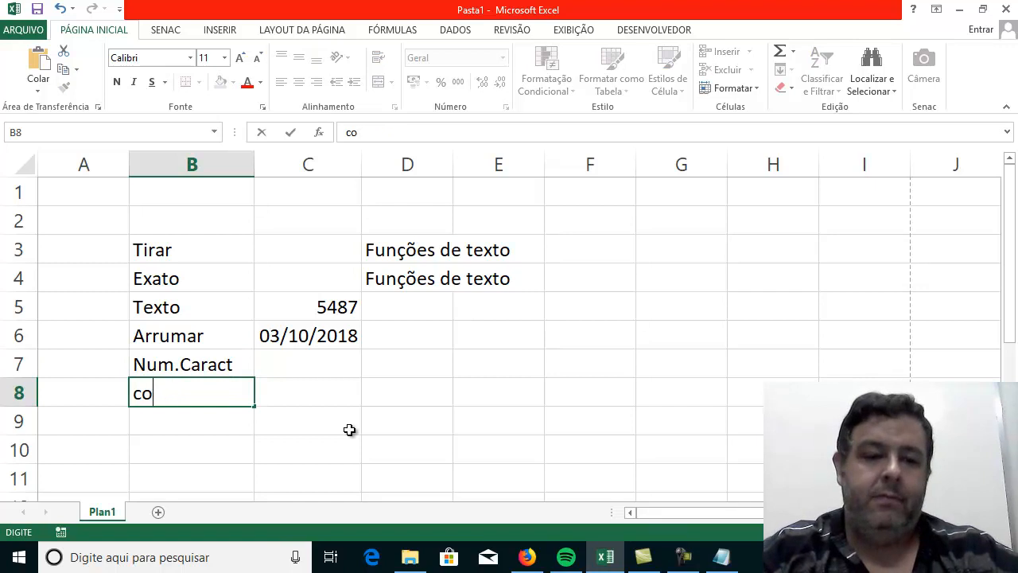
{"action": "key", "text": "BackSpace"}
{"action": "type", "text": "CONCAT"}
{"action": "key", "text": "BackSpace"}
{"action": "type", "text": "ATENAR"}
{"action": "key", "text": "Return"}
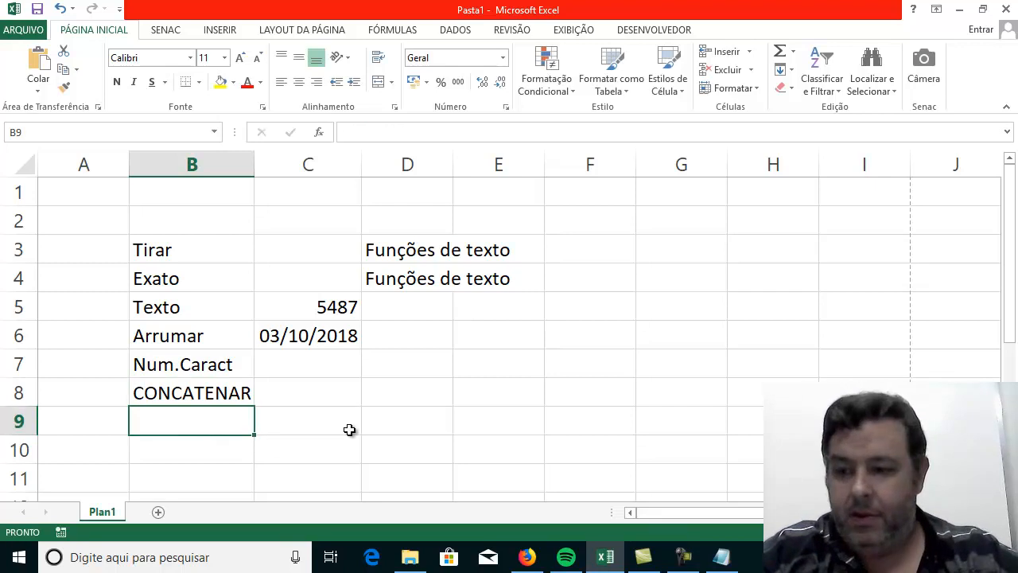
Add the function names DIREITA in B9 and ESQUERDA in B10, all in capital letters.
{"action": "type", "text": "DIETRA,"}
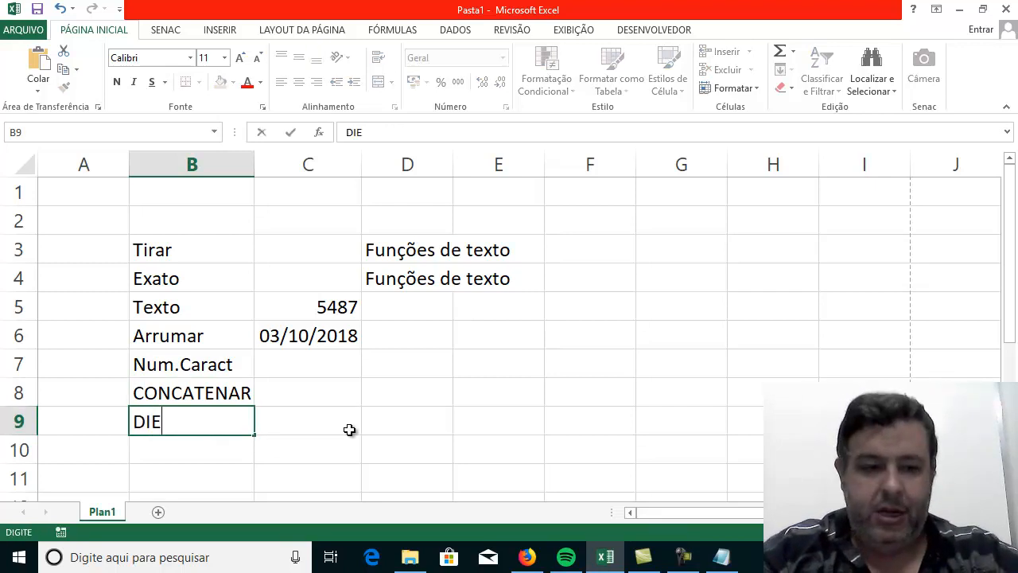
{"action": "key", "text": "BackSpace"}
{"action": "key", "text": "BackSpace"}
{"action": "key", "text": "BackSpace"}
{"action": "key", "text": "BackSpace"}
{"action": "key", "text": "BackSpace"}
{"action": "type", "text": "REITA"}
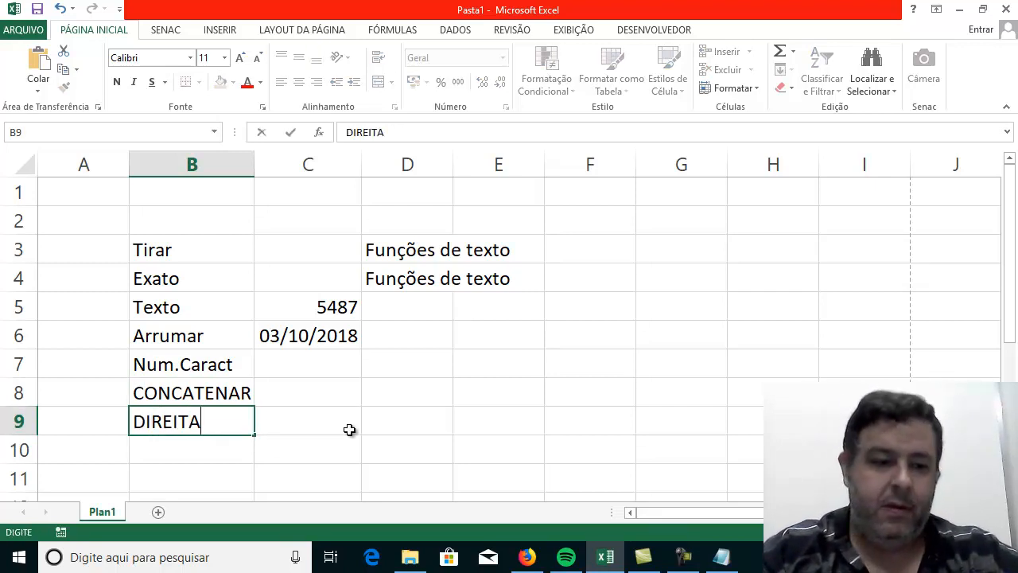
{"action": "key", "text": "Return"}
{"action": "type", "text": "ESQUERDA"}
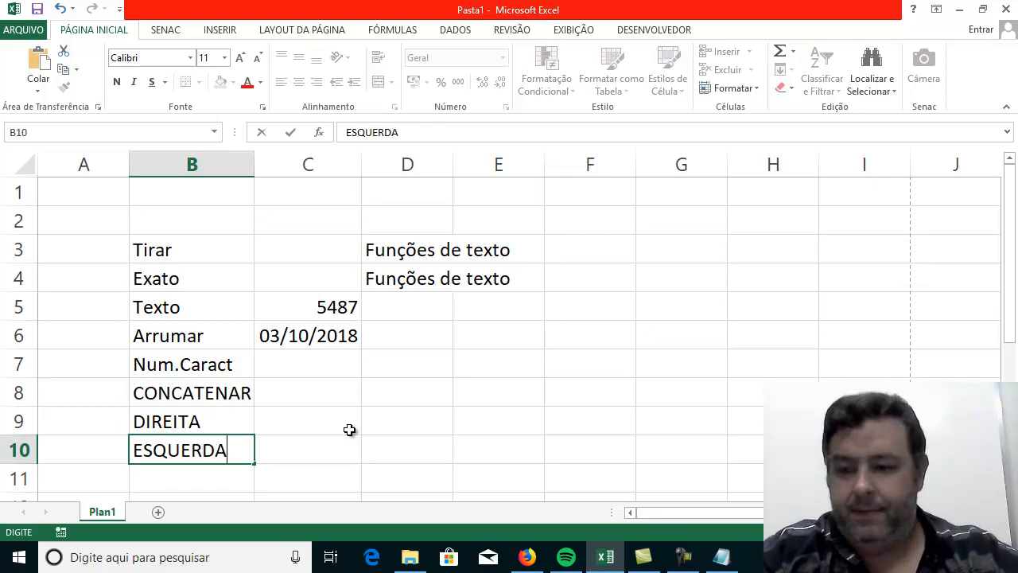
{"action": "key", "text": "Return"}
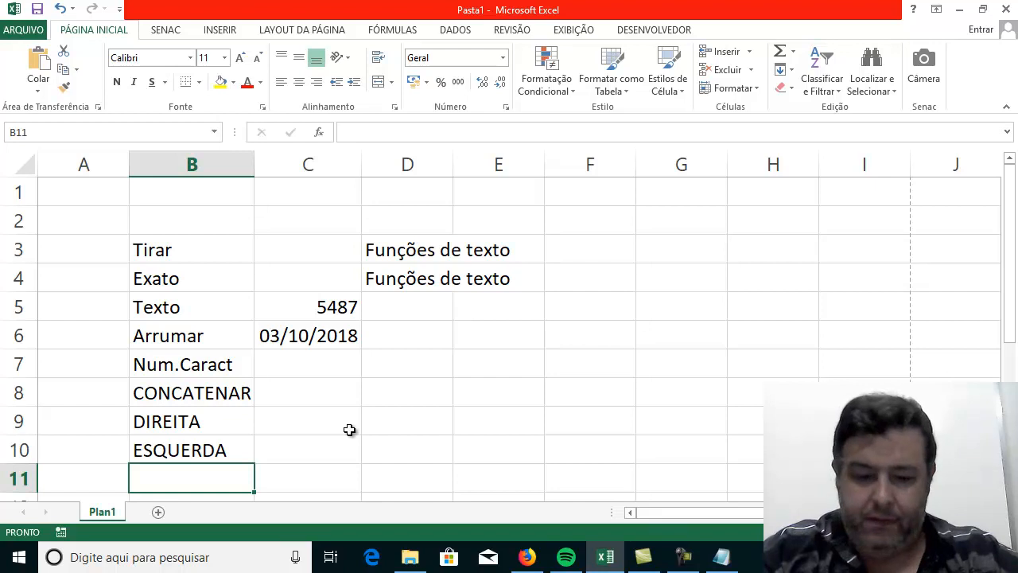
Add the function names MAIUSCULA in B11 and MINUSCULA in B12.
{"action": "type", "text": "MAIUSCULA"}
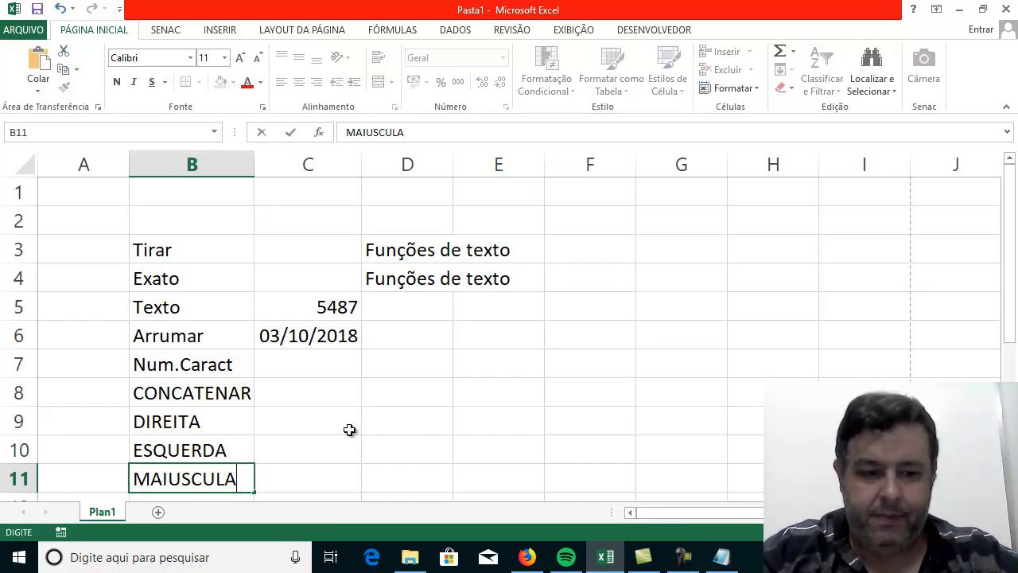
{"action": "key", "text": "Return"}
{"action": "type", "text": "MINUSCULA"}
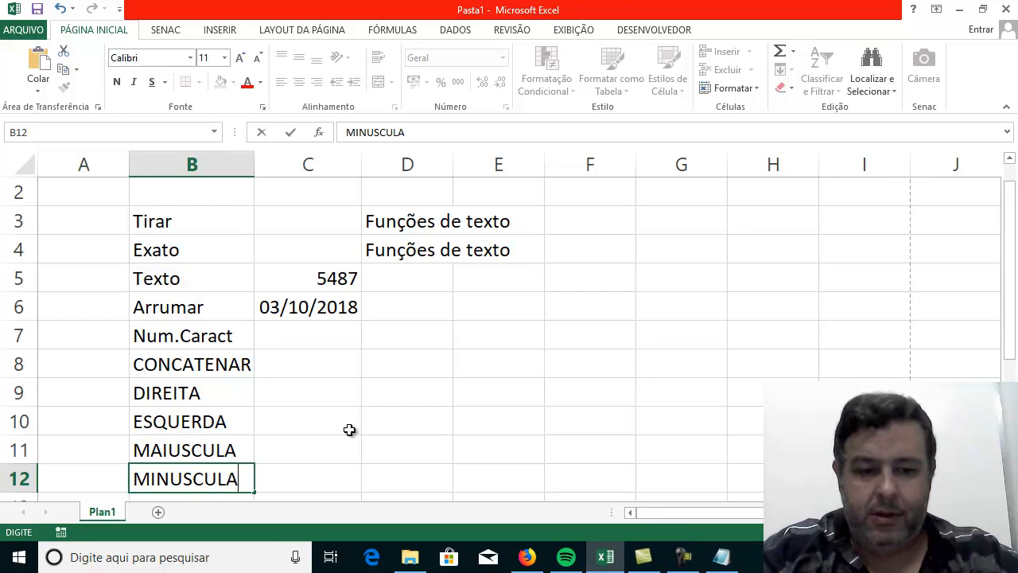
{"action": "key", "text": "Return"}
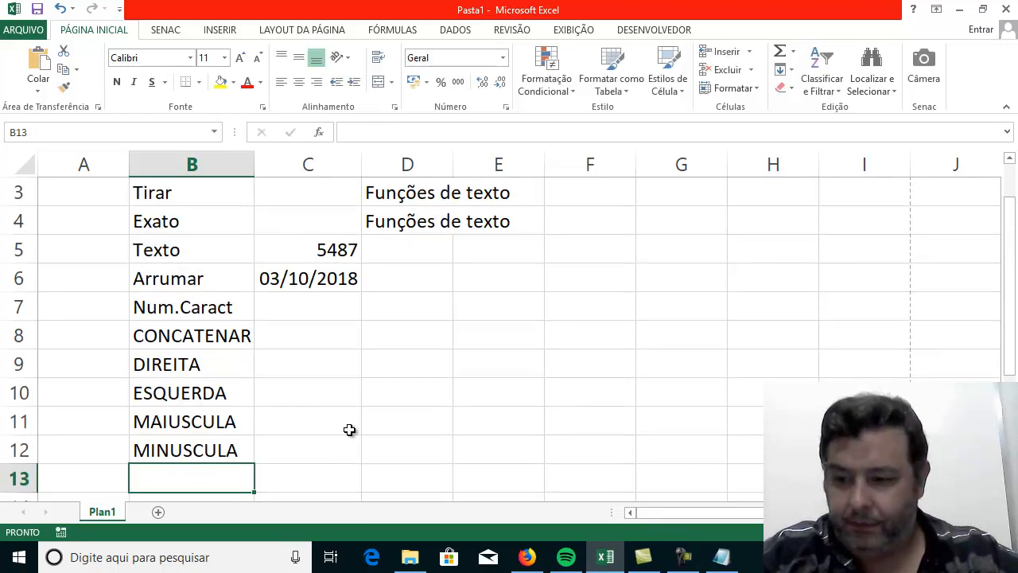
Enter the function name PRI.MAIUSCULA in B13, correcting any misspelled letters.
{"action": "type", "text": "PRI.MAIUSUCU"}
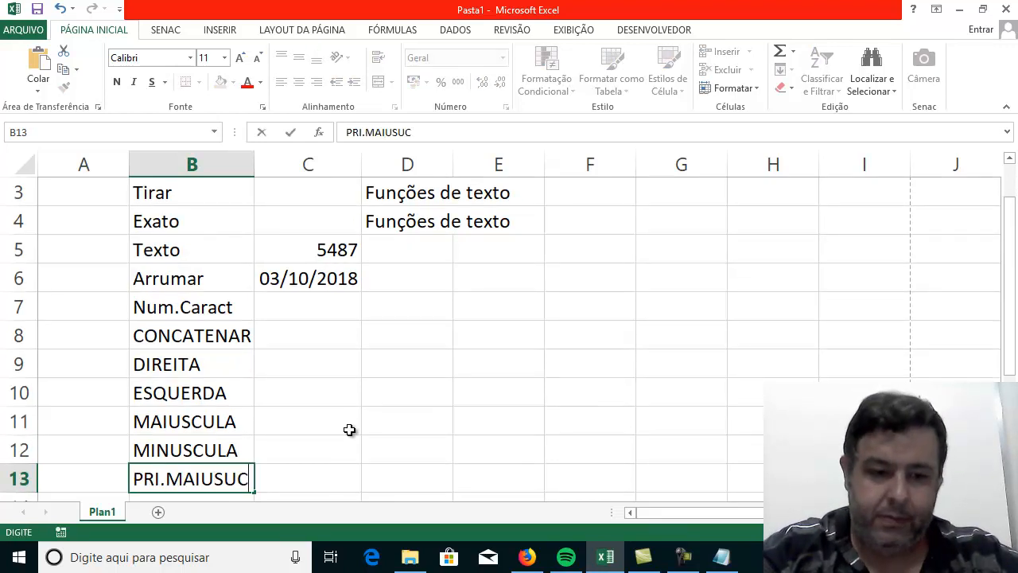
{"action": "key", "text": "BackSpace"}
{"action": "key", "text": "BackSpace"}
{"action": "key", "text": "BackSpace"}
{"action": "key", "text": "BackSpace"}
{"action": "type", "text": "CC"}
{"action": "key", "text": "BackSpace"}
{"action": "key", "text": "BackSpace"}
{"action": "type", "text": "SCULA"}
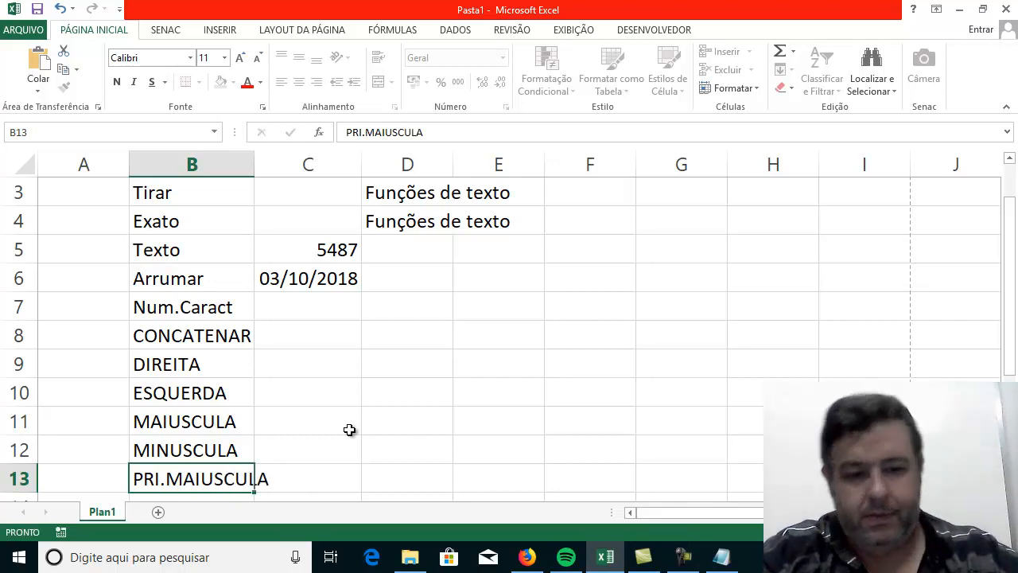
{"action": "key", "text": "Return"}
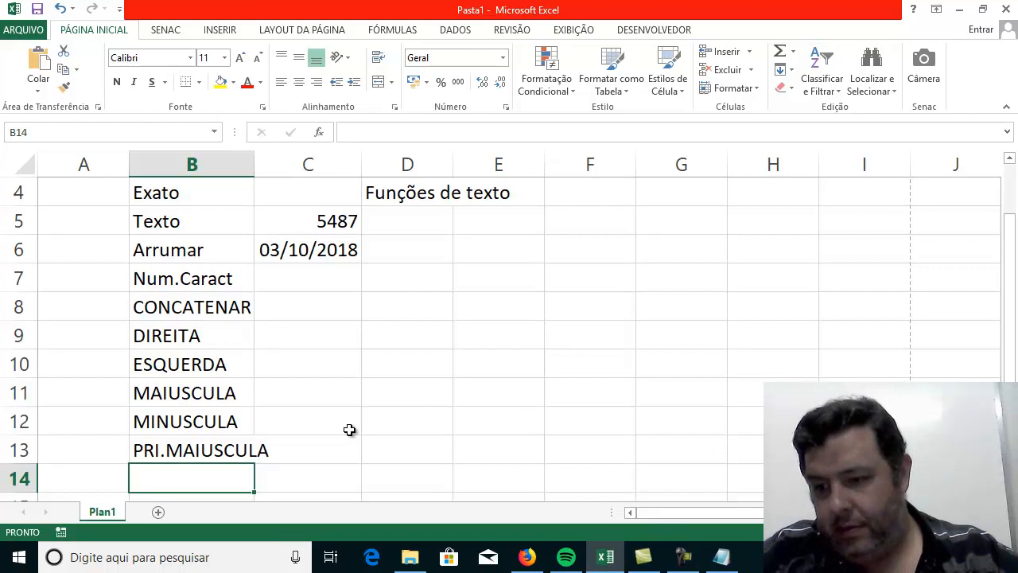
Enter the function name REPET in B14, without trailing punctuation.
{"action": "type", "text": "REP"}
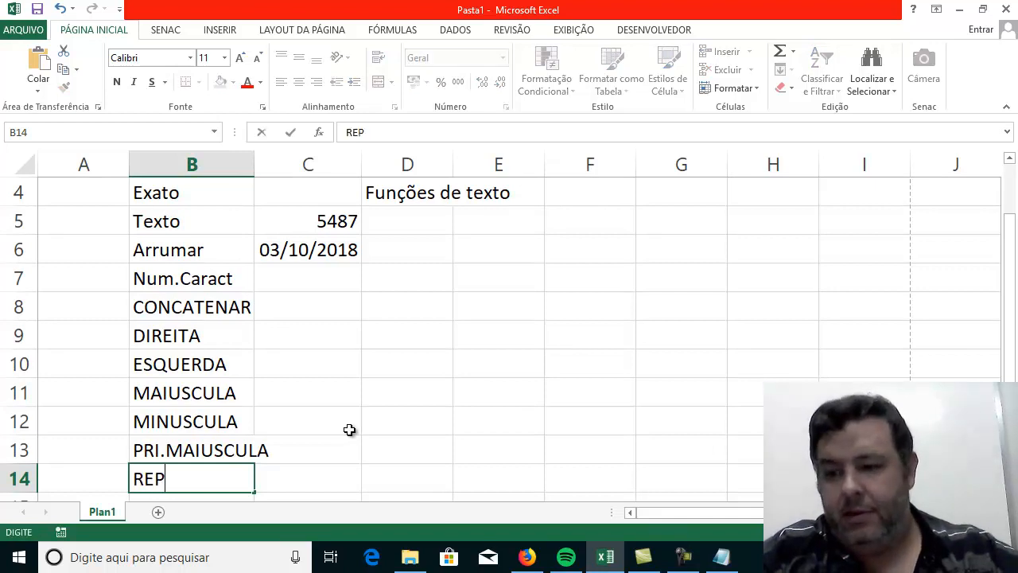
{"action": "type", "text": "ET,"}
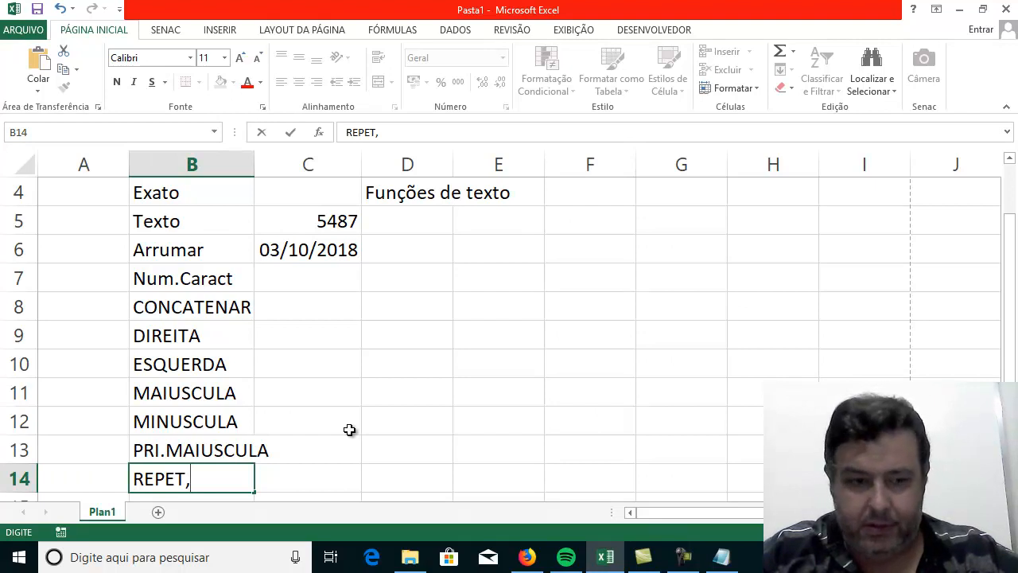
{"action": "key", "text": "BackSpace"}
{"action": "key", "text": "Return"}
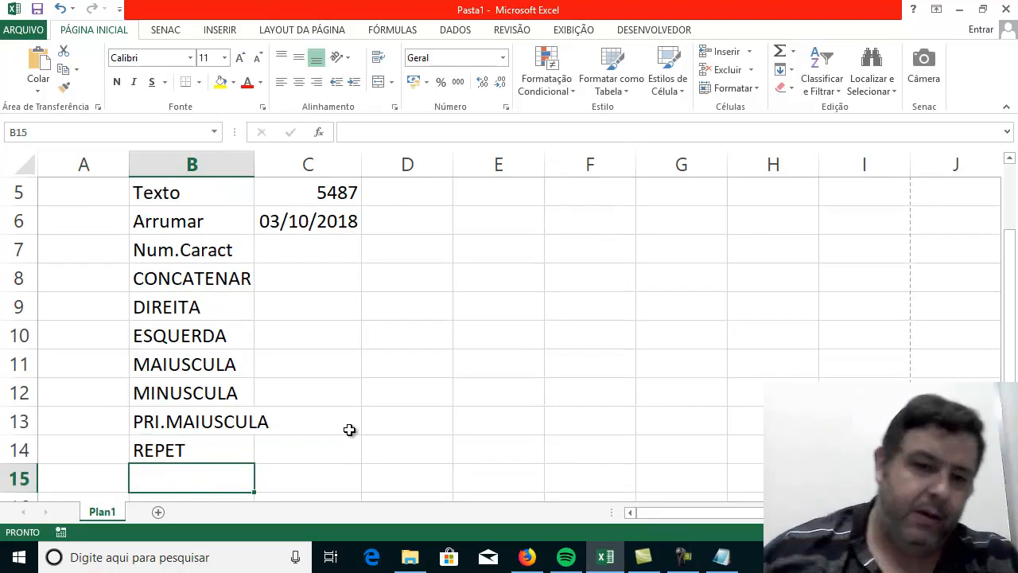
Enter the function name EXT.TEXTO in capital letters in B15.
{"action": "scroll", "coordinate": [357, 429], "scroll_direction": "up", "scroll_amount": 1}
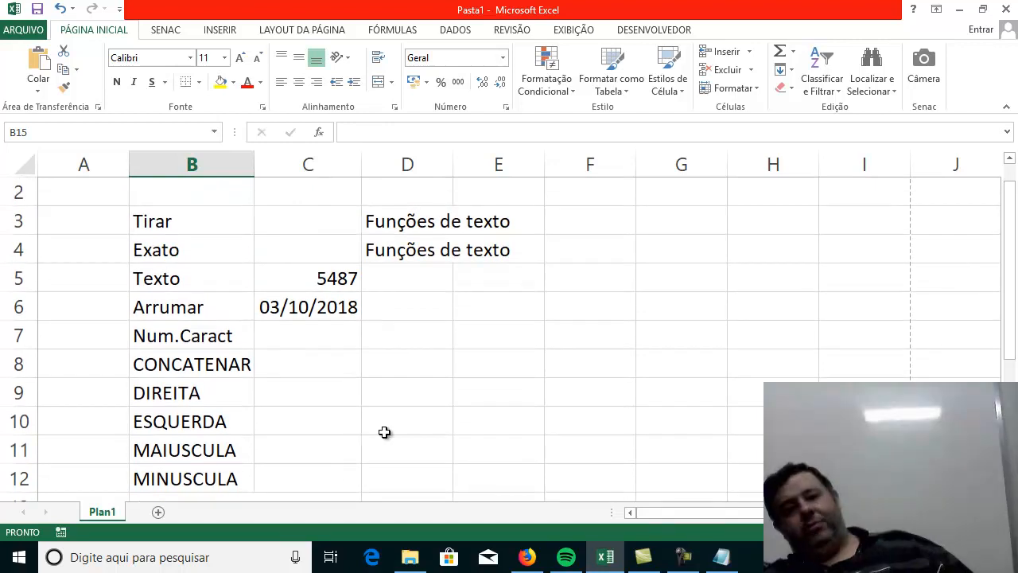
{"action": "scroll", "coordinate": [393, 441], "scroll_direction": "down", "scroll_amount": 1}
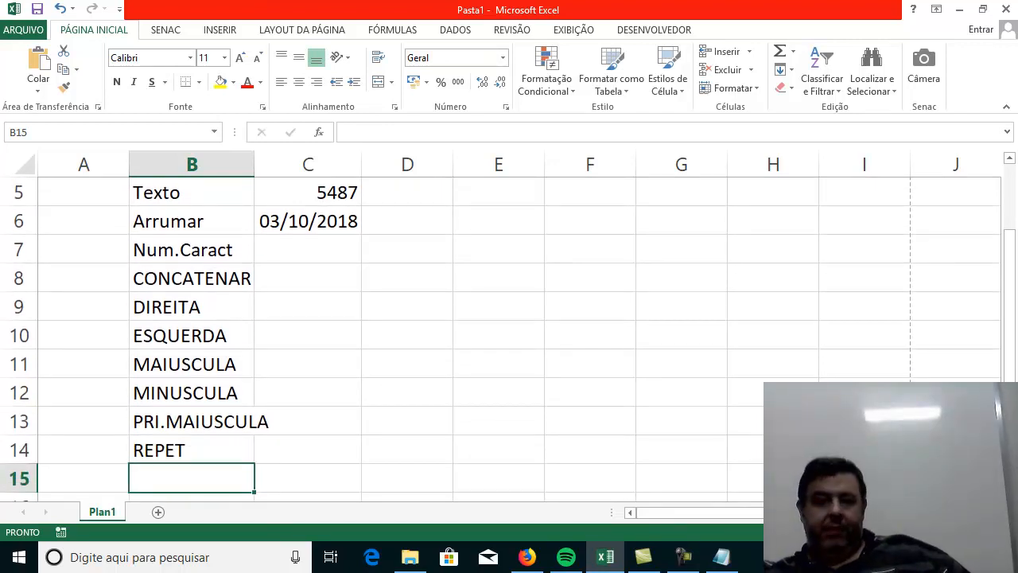
{"action": "scroll", "coordinate": [659, 409], "scroll_direction": "down", "scroll_amount": 2, "text": "ctrl"}
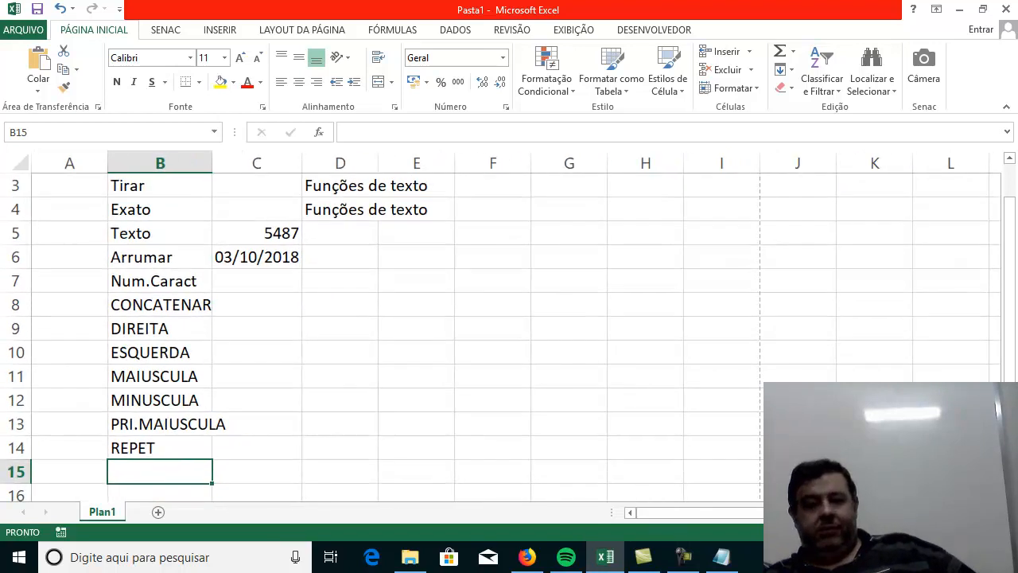
{"action": "scroll", "coordinate": [606, 401], "scroll_direction": "down", "scroll_amount": 1, "text": "ctrl"}
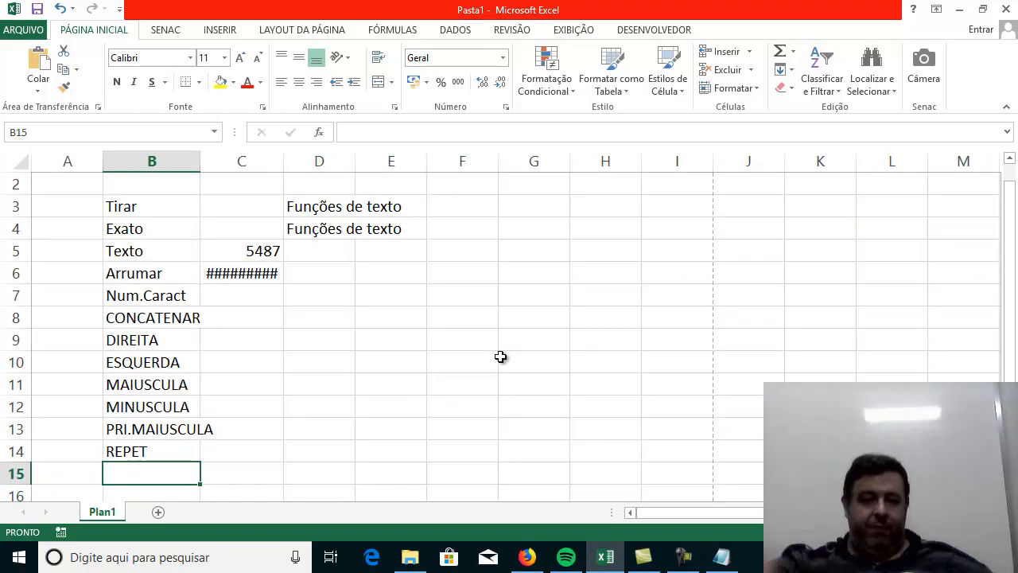
{"action": "type", "text": "e"}
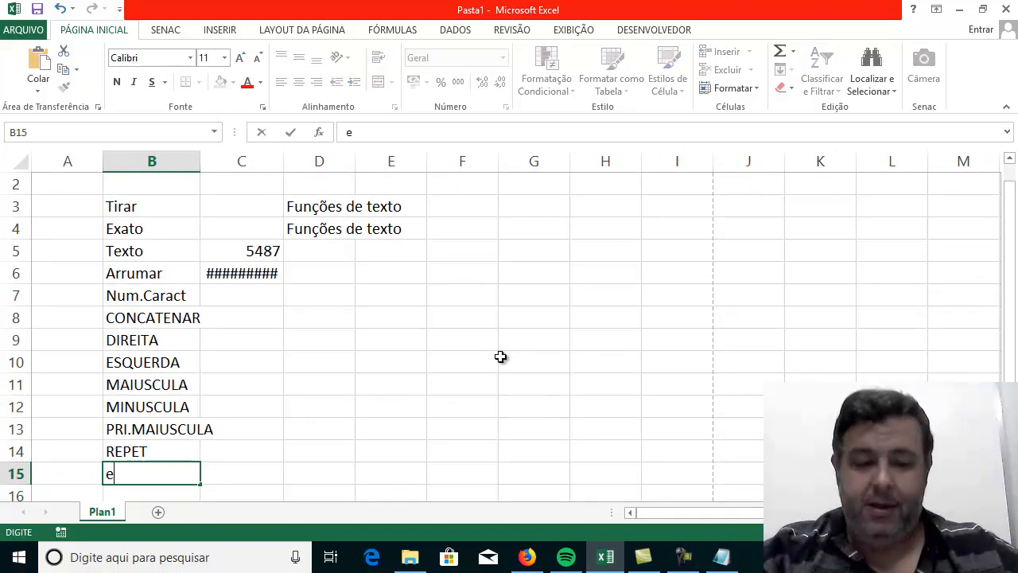
{"action": "type", "text": "xt"}
{"action": "key", "text": "BackSpace"}
{"action": "key", "text": "BackSpace"}
{"action": "key", "text": "BackSpace"}
{"action": "type", "text": "EXT"}
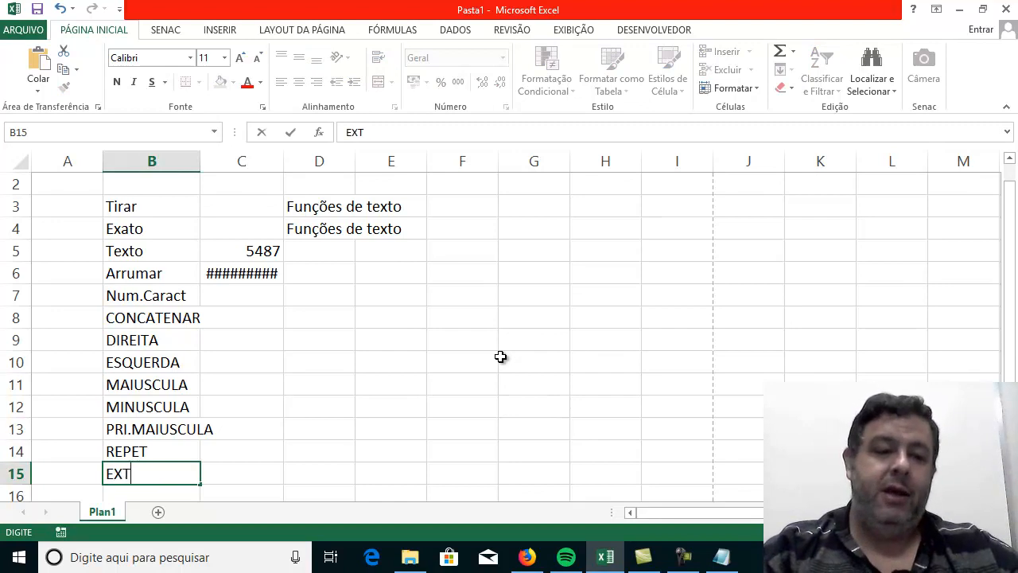
{"action": "type", "text": ".TEXTO"}
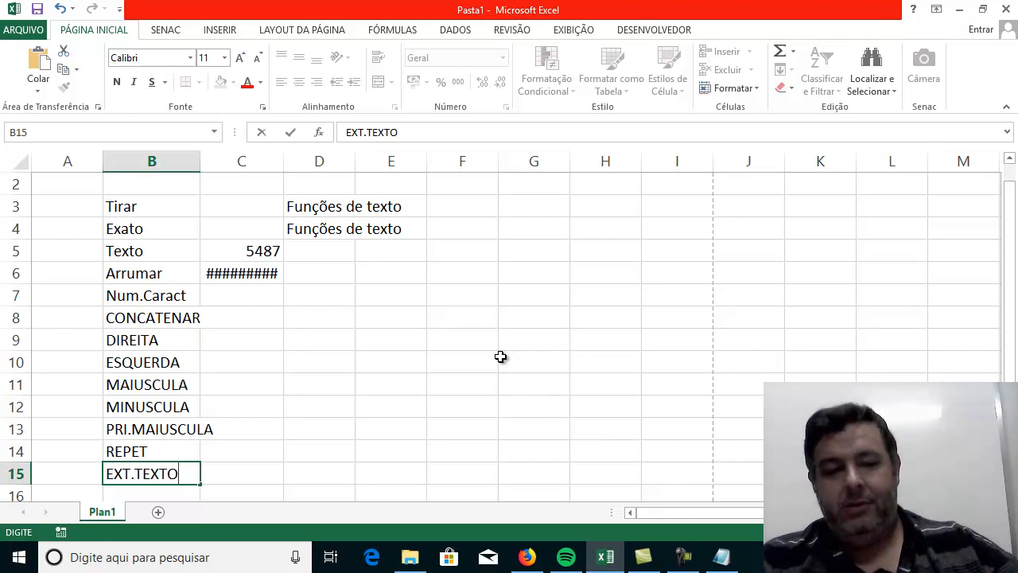
{"action": "key", "text": "Tab"}
Enter the function name CARACT in C15, beside EXT.TEXTO.
{"action": "type", "text": "CARACT"}
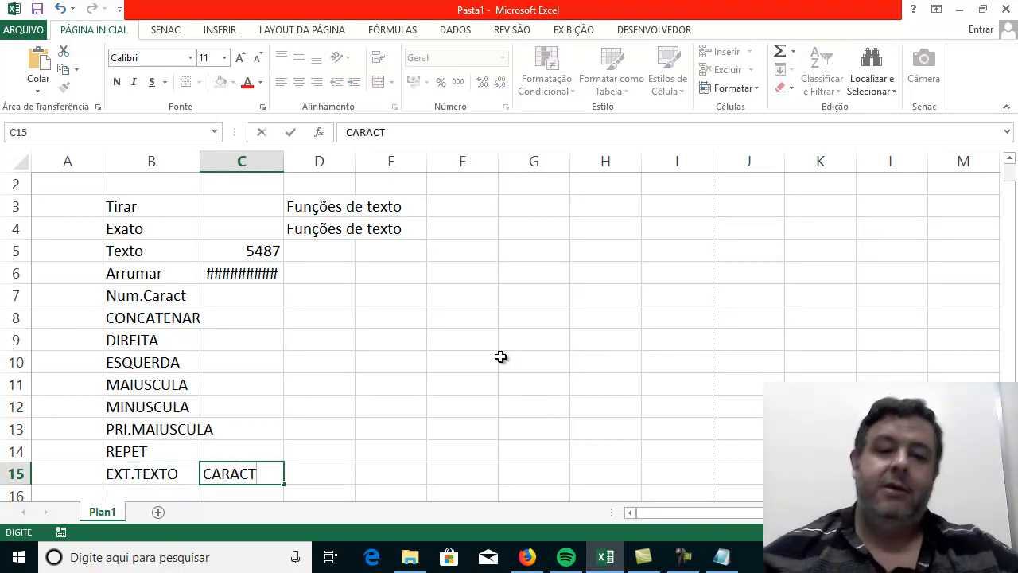
{"action": "key", "text": "Tab"}
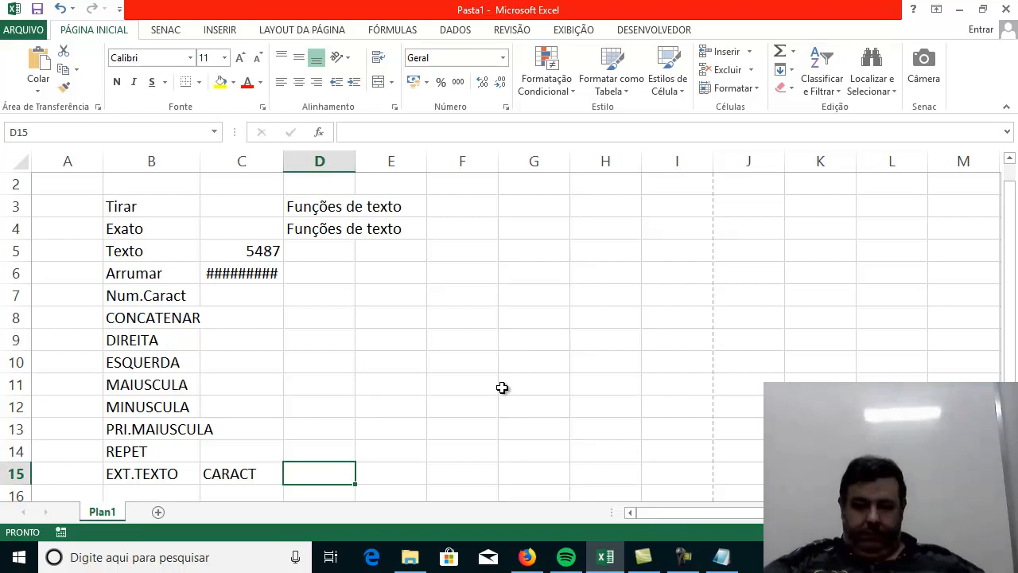
{"action": "mouse_move", "coordinate": [672, 564]}
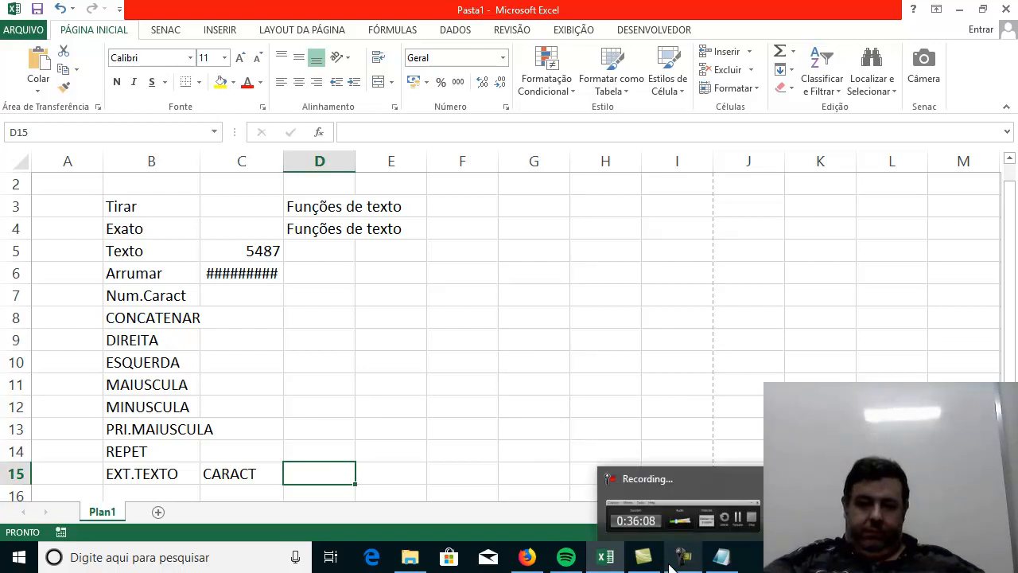